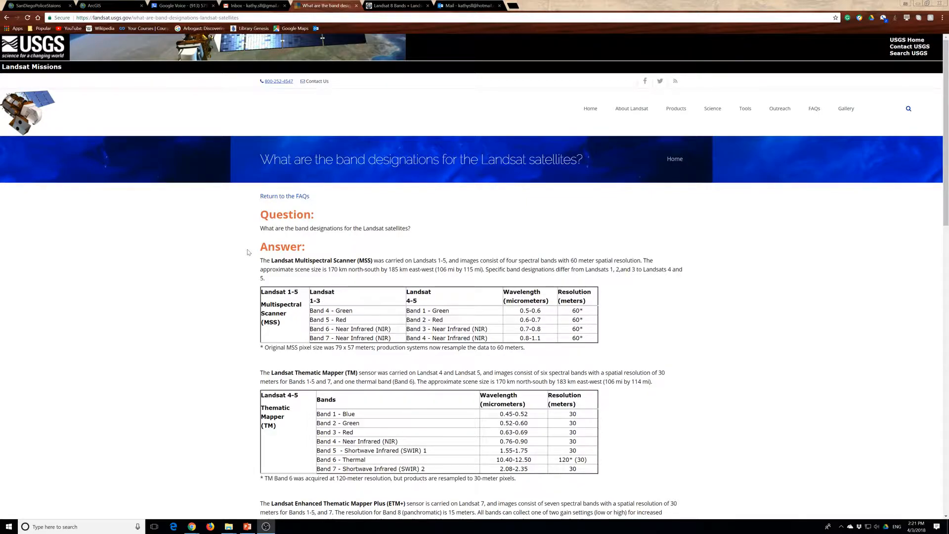
Examine the USGS band designation tables for the Landsat MSS, TM, ETM+ and Landsat 8 OLI/TIRS sensors
scroll(287, 212, "down", 2)
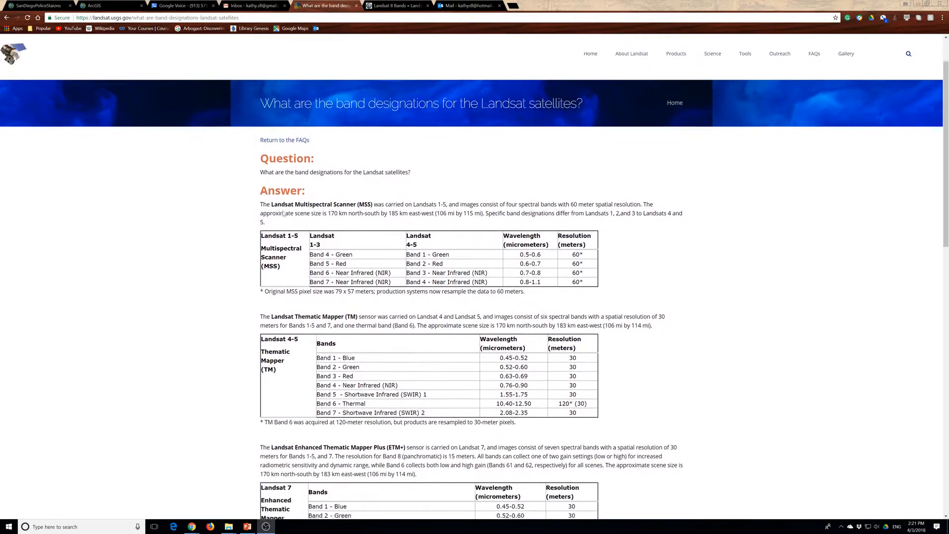
left_click_drag(266, 173, 430, 355)
scroll(430, 356, "down", 3)
scroll(430, 297, "down", 10)
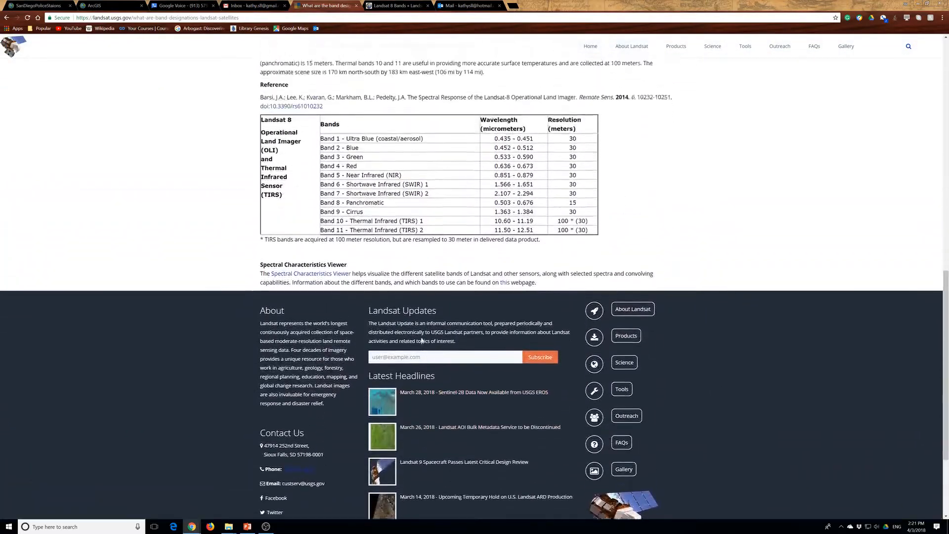
scroll(429, 297, "up", 4)
scroll(381, 370, "up", 2)
left_click(381, 370)
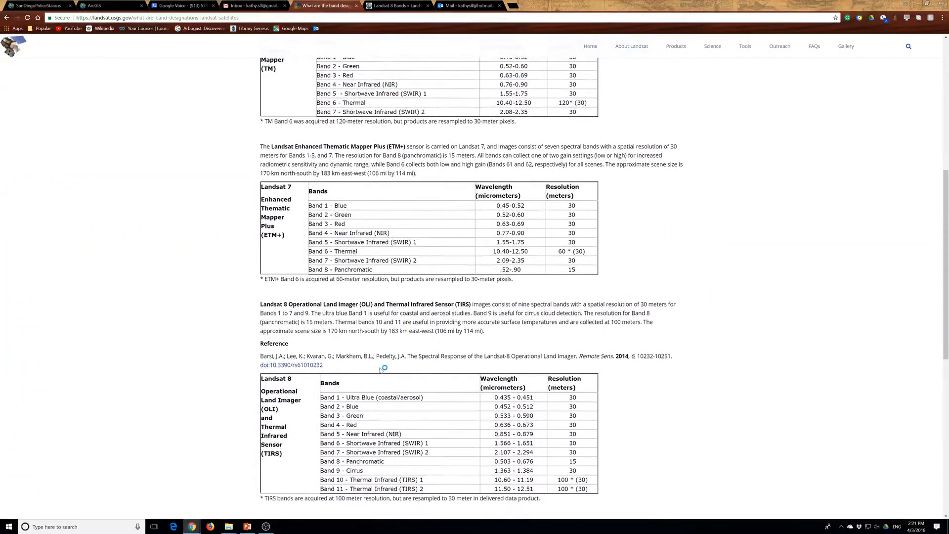
scroll(378, 321, "down", 1)
scroll(372, 197, "up", 2)
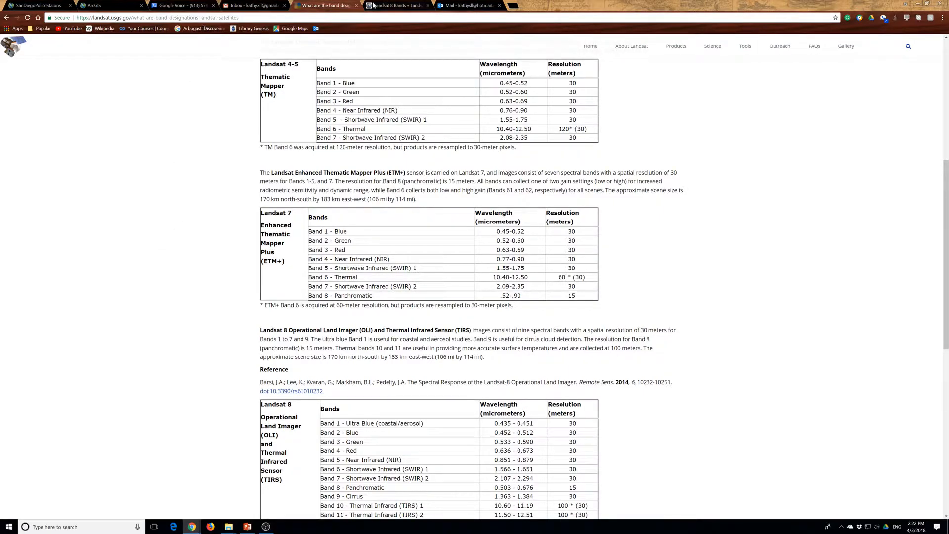
Switch to the NASA Landsat 8 Bands page and highlight the introduction's text on frequency ranges and "Landsat 8 has 11 bands"
left_click(386, 6)
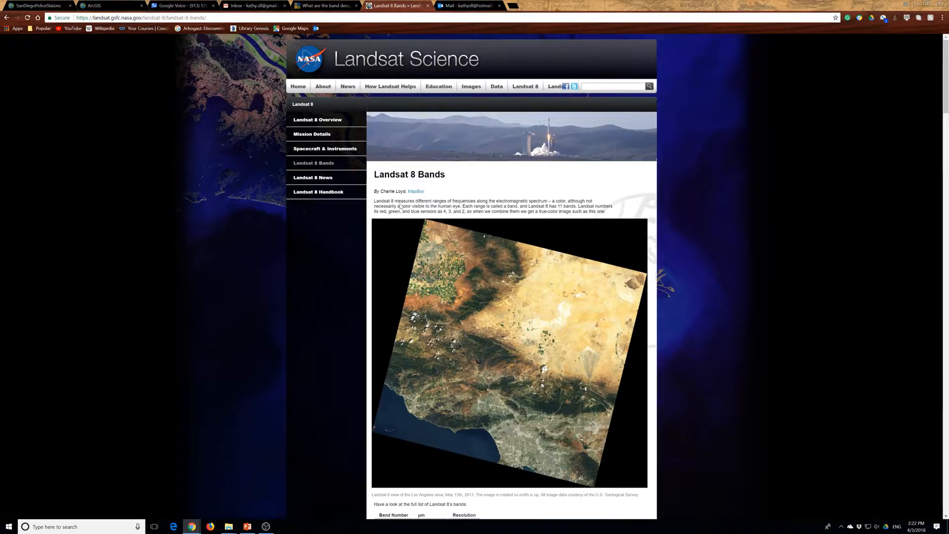
left_click_drag(405, 200, 610, 215)
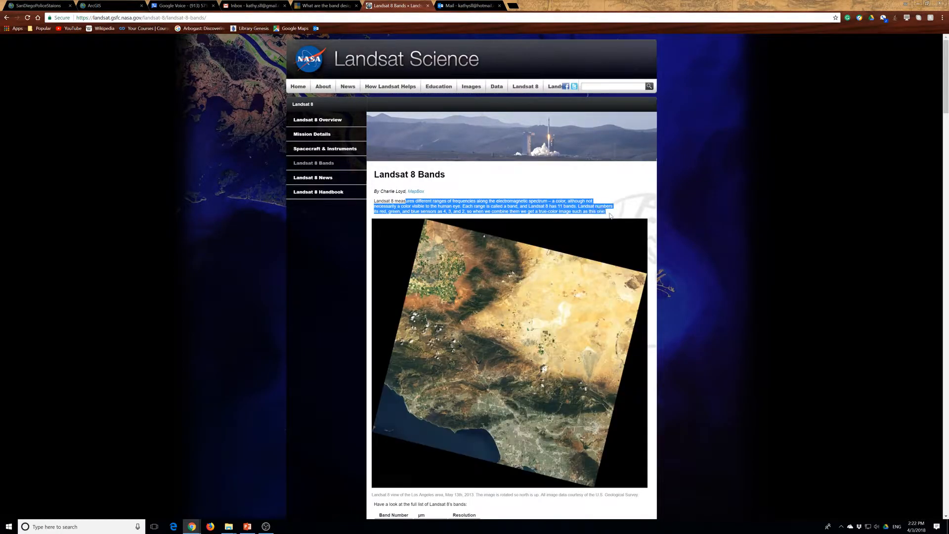
left_click_drag(462, 206, 574, 206)
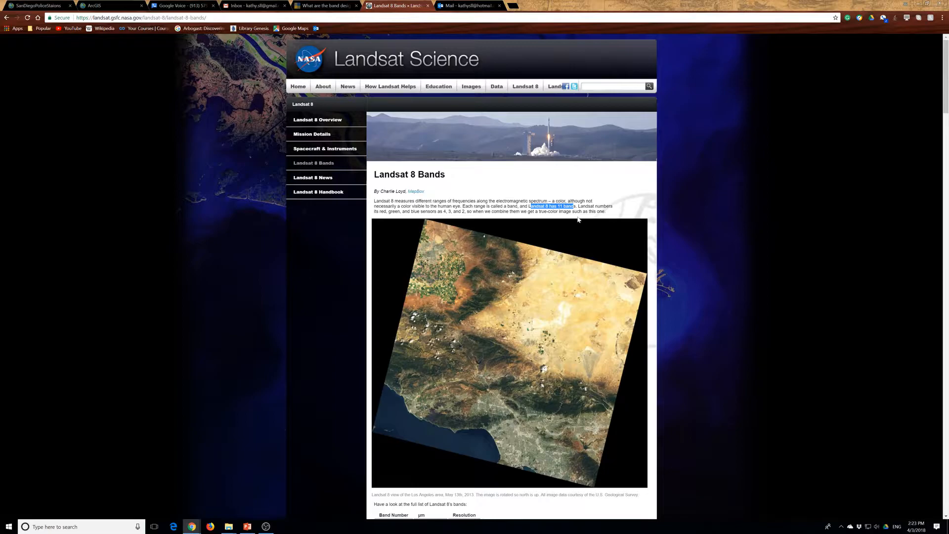
Examine the full list of Landsat 8 bands with their wavelengths and resolutions below the Los Angeles image
scroll(555, 242, "down", 3)
scroll(555, 242, "down", 2)
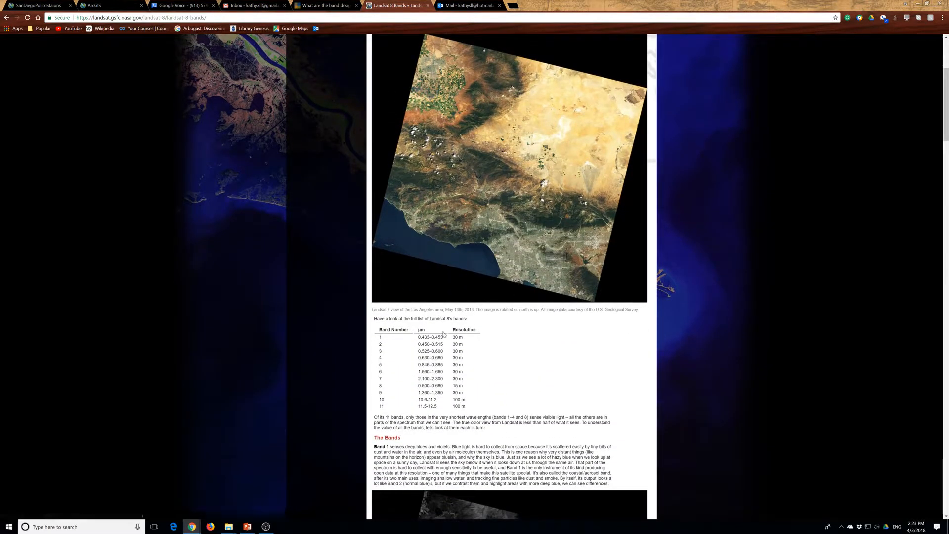
scroll(555, 242, "down", 3)
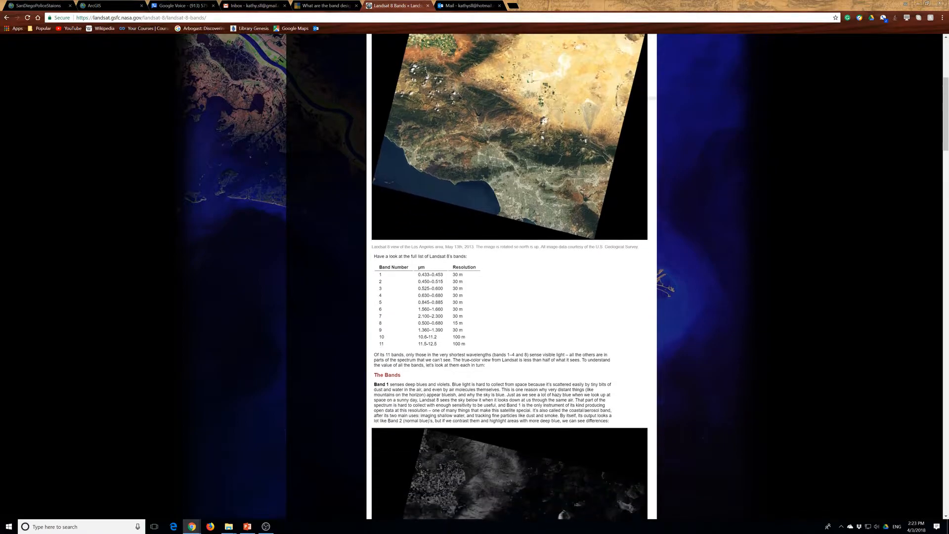
scroll(438, 356, "down", 1)
scroll(438, 356, "down", 1)
left_click_drag(387, 231, 480, 242)
left_click(381, 257)
scroll(380, 260, "down", 2)
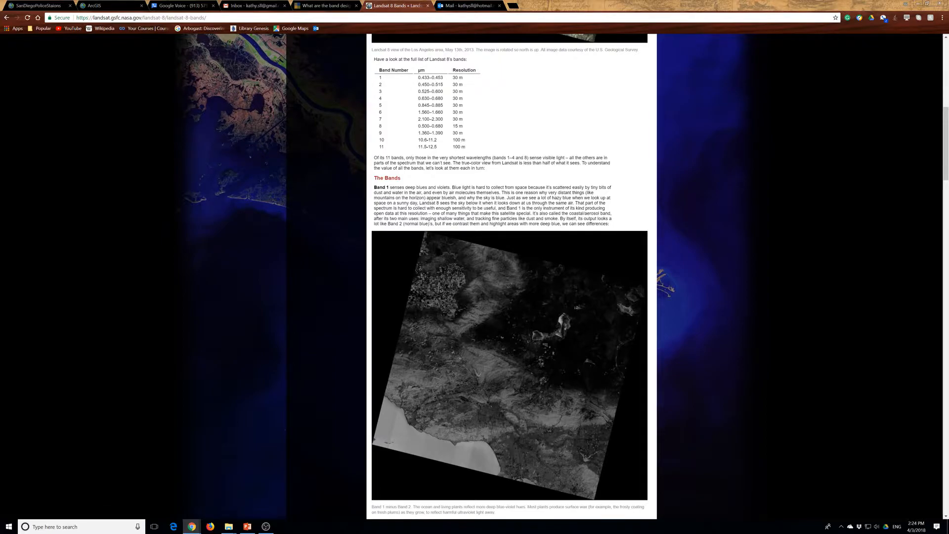
Highlight in turn the wavelength ranges of bands 2 to 8, 10 and 11 in the Landsat 8 band table
left_click_drag(423, 84, 465, 90)
left_click_drag(418, 91, 458, 91)
left_click_drag(423, 98, 443, 99)
left_click_drag(422, 106, 454, 115)
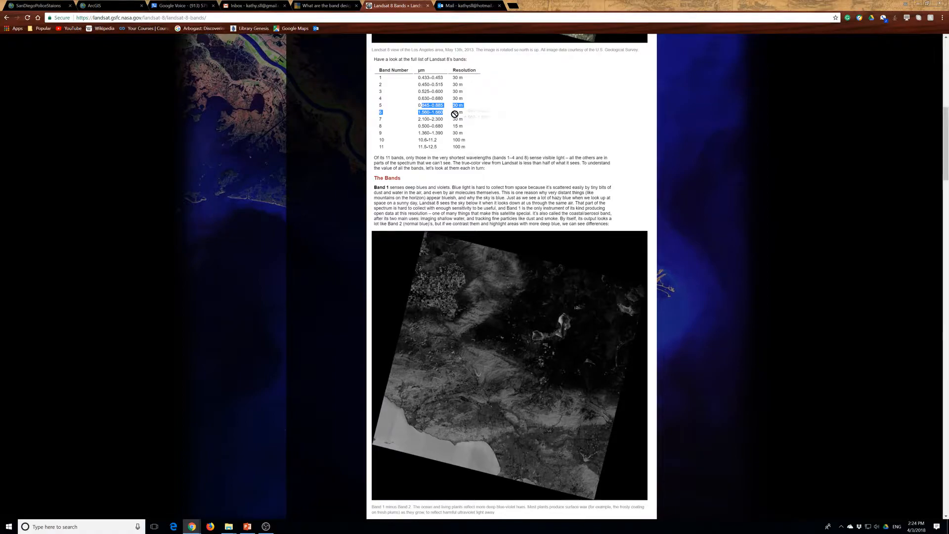
left_click(430, 113)
left_click_drag(419, 112, 423, 126)
left_click_drag(419, 140, 438, 144)
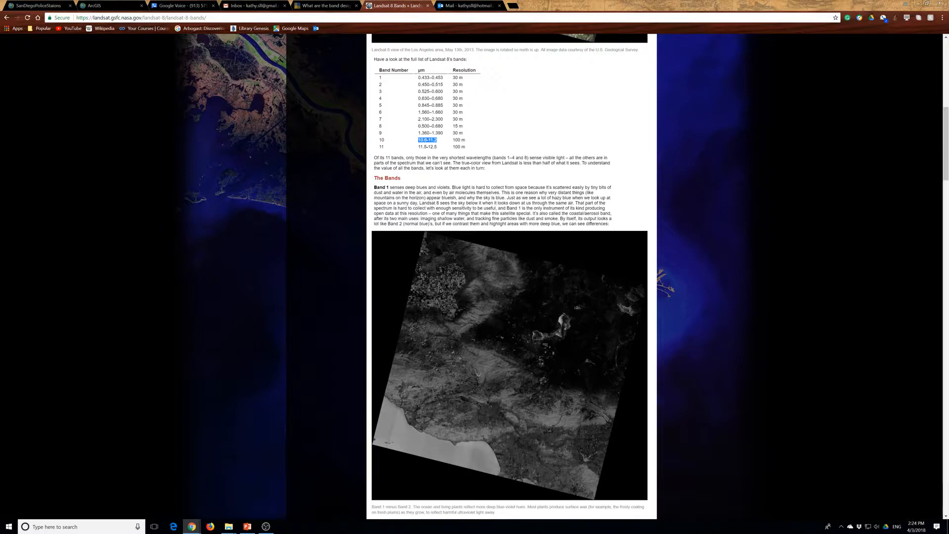
left_click_drag(418, 119, 437, 125)
left_click(437, 123)
left_click_drag(419, 140, 434, 147)
Read the Band 1 paragraph, highlighting the passages on hazy blue, the coastal/aerosol band, and imaging shallow water and tracking fine particles
scroll(443, 179, "down", 2)
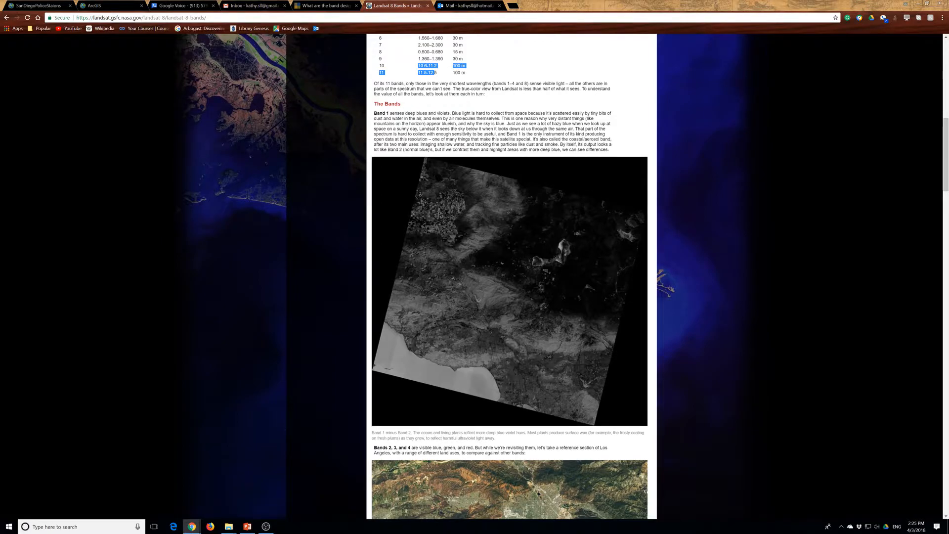
left_click_drag(501, 129, 605, 129)
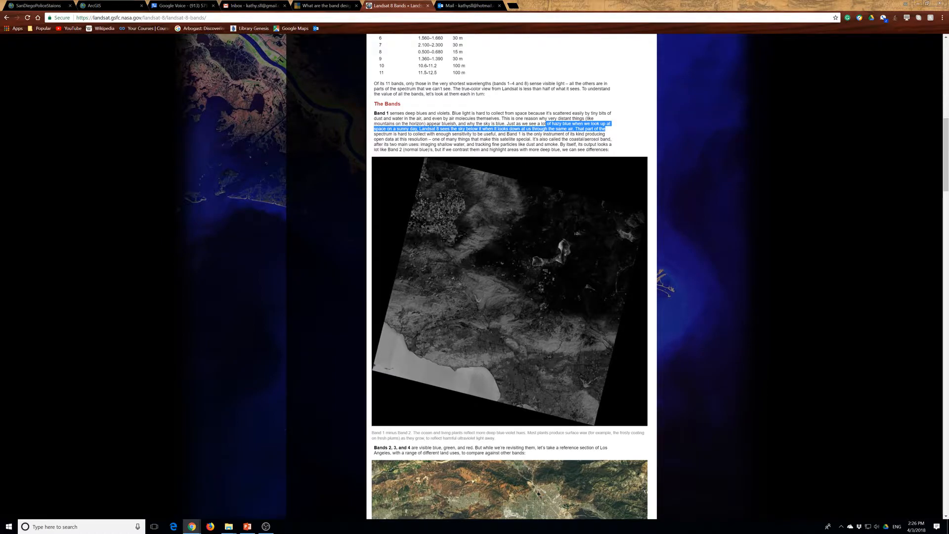
left_click_drag(569, 139, 622, 139)
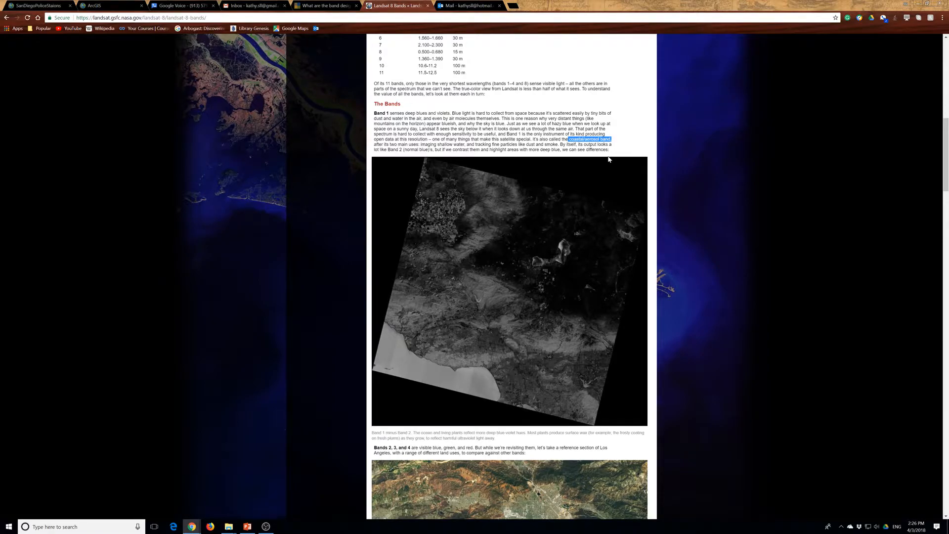
left_click(569, 139)
left_click_drag(425, 145, 519, 145)
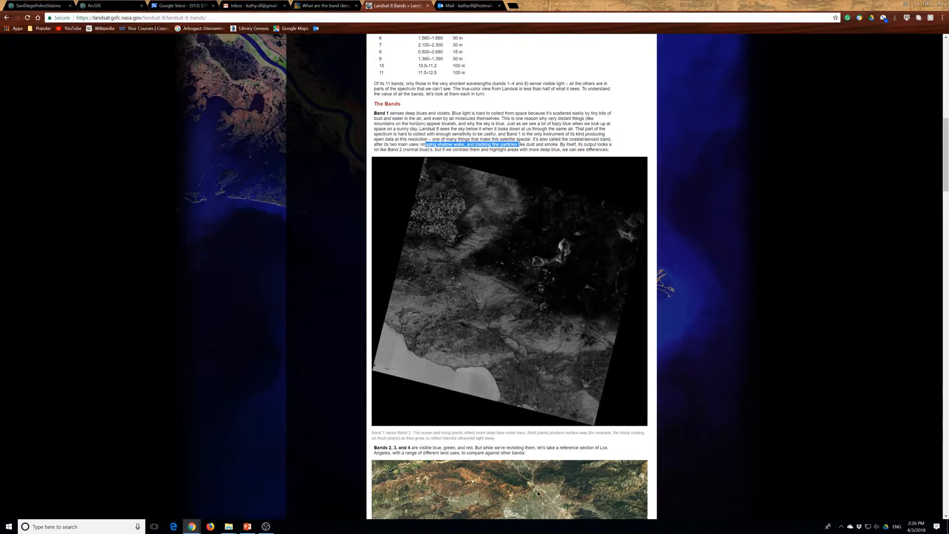
scroll(547, 131, "down", 1)
left_click(549, 115)
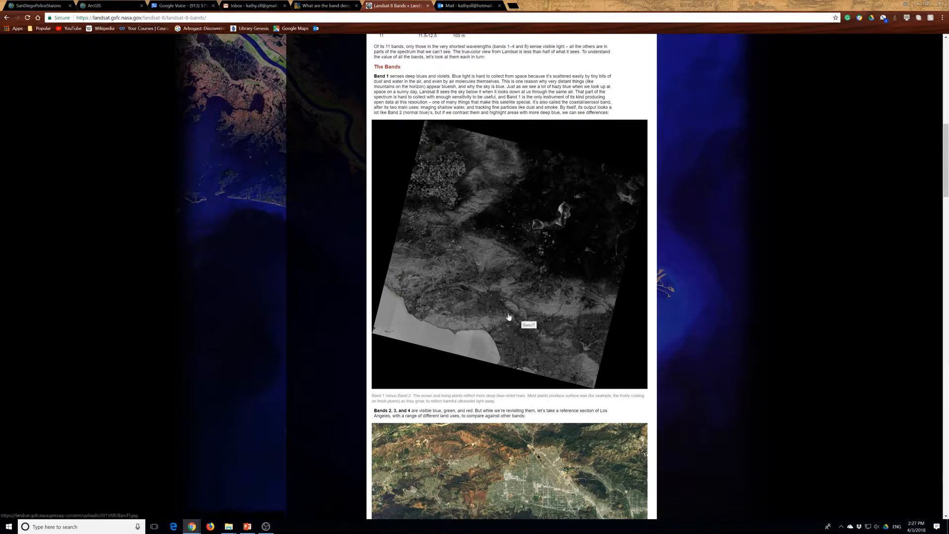
View the Band 1 image on its own, then close it and return to the Landsat 8 Bands article
scroll(508, 318, "down", 2)
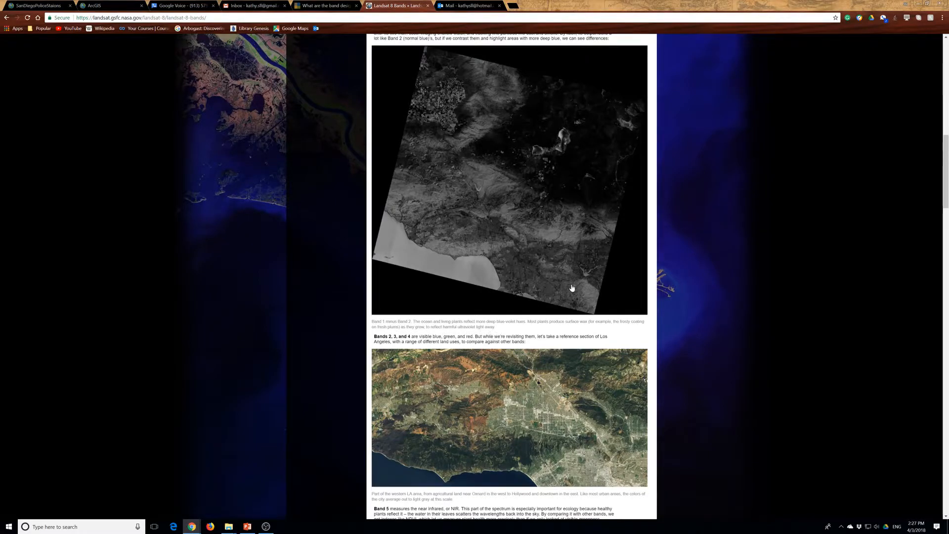
left_click(521, 221)
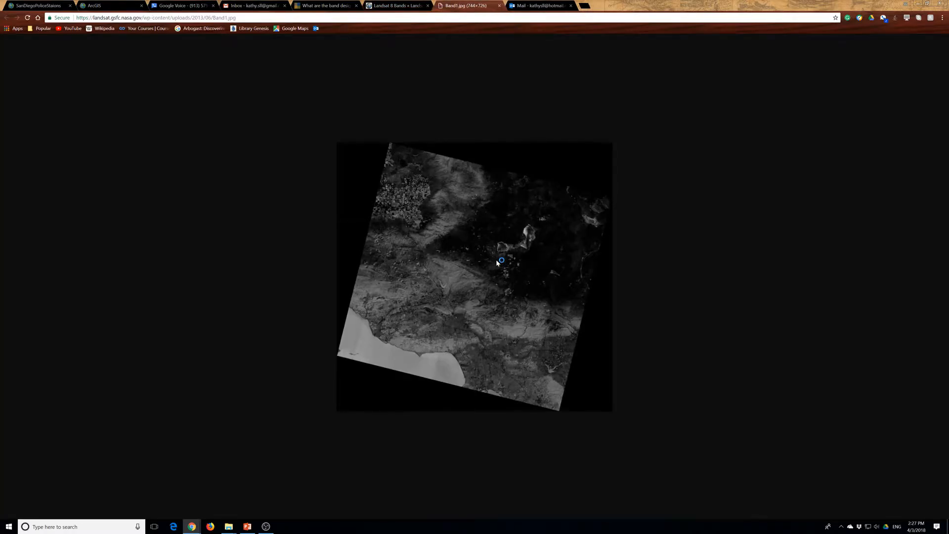
left_click(399, 7)
left_click(499, 5)
Examine the visible-color Los Angeles image for bands 2, 3 and 4 and the near infrared section for Band 5
scroll(412, 275, "down", 1)
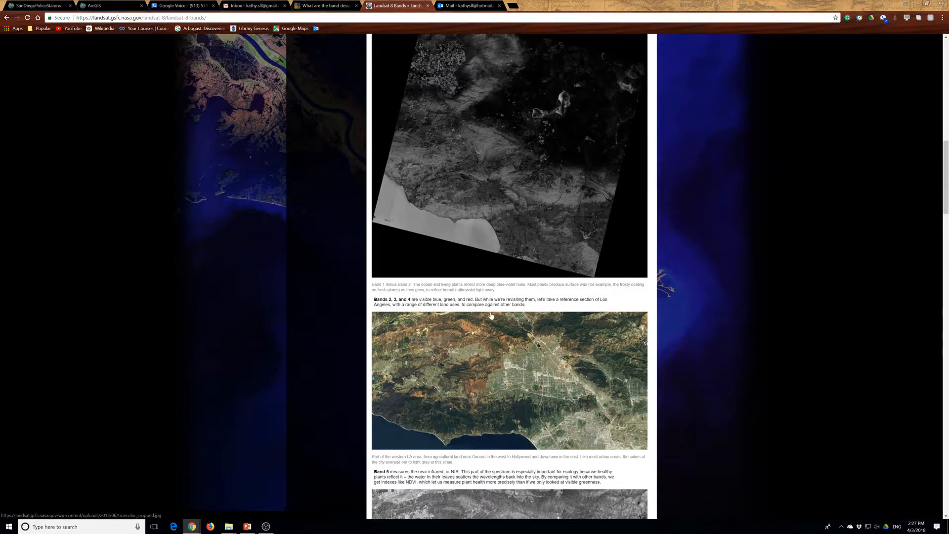
scroll(544, 388, "down", 2)
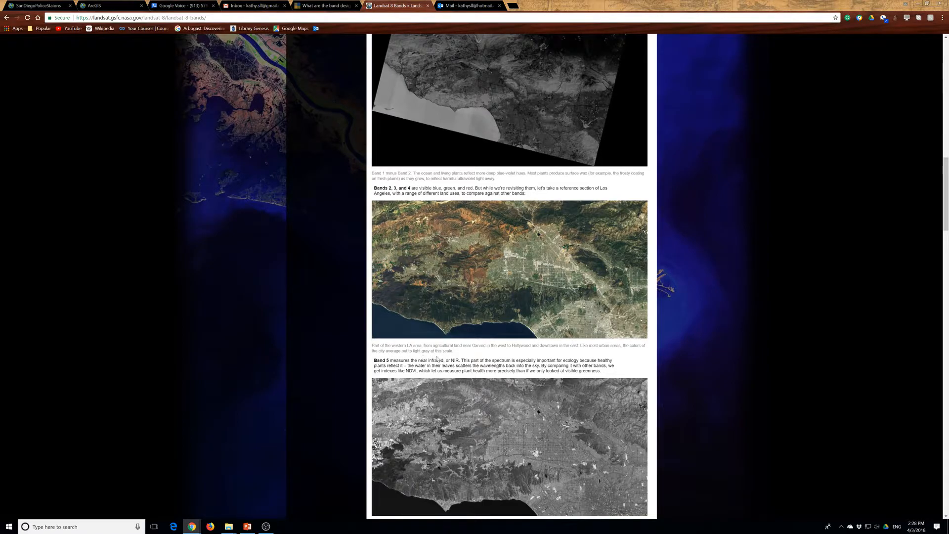
scroll(453, 365, "down", 2)
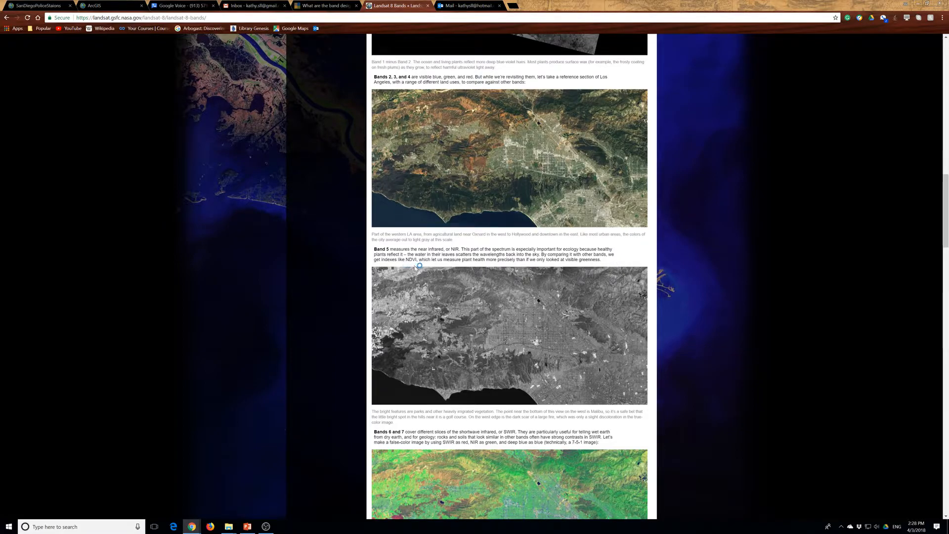
scroll(425, 270, "down", 1)
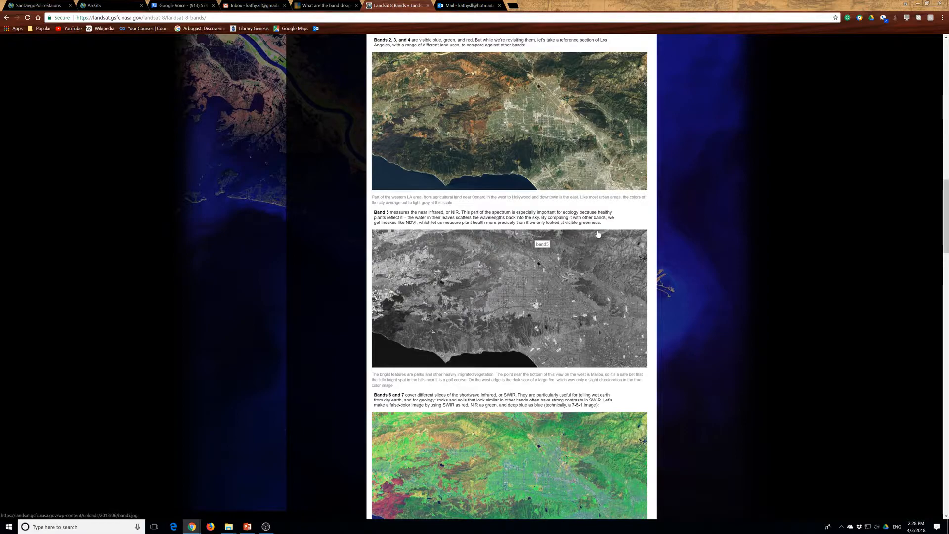
Examine the Bands 6 and 7 shortwave infrared section and compare its 7-5-1 false-color image with the Band 5 image
scroll(387, 409, "down", 3)
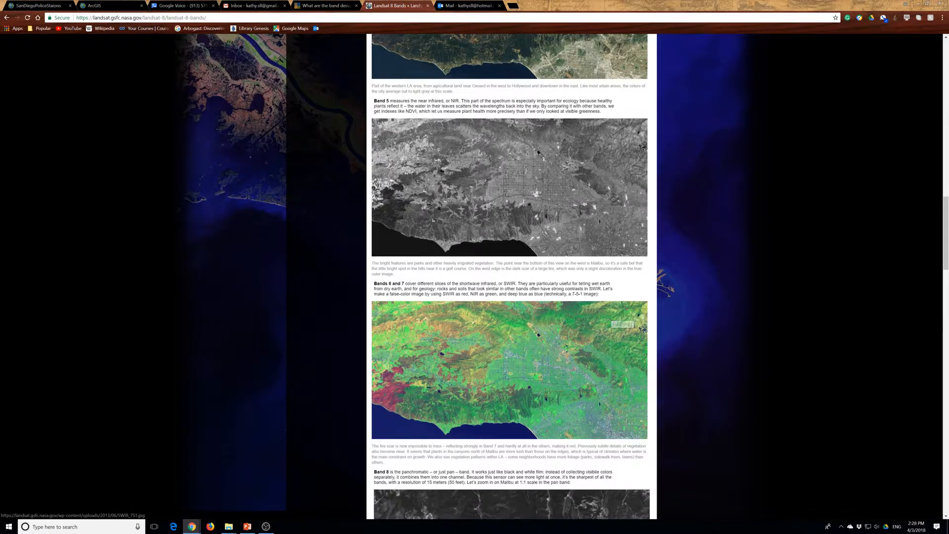
scroll(396, 300, "down", 2)
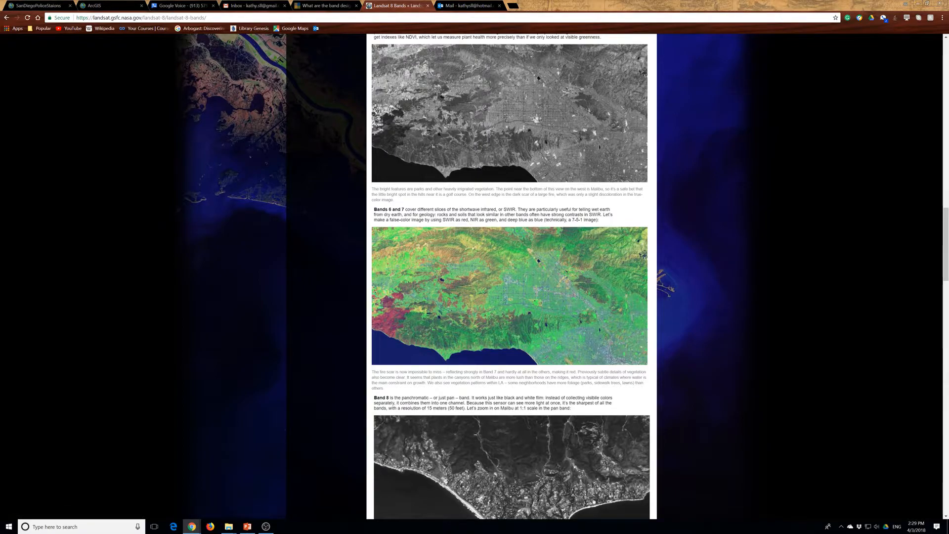
scroll(421, 216, "down", 2)
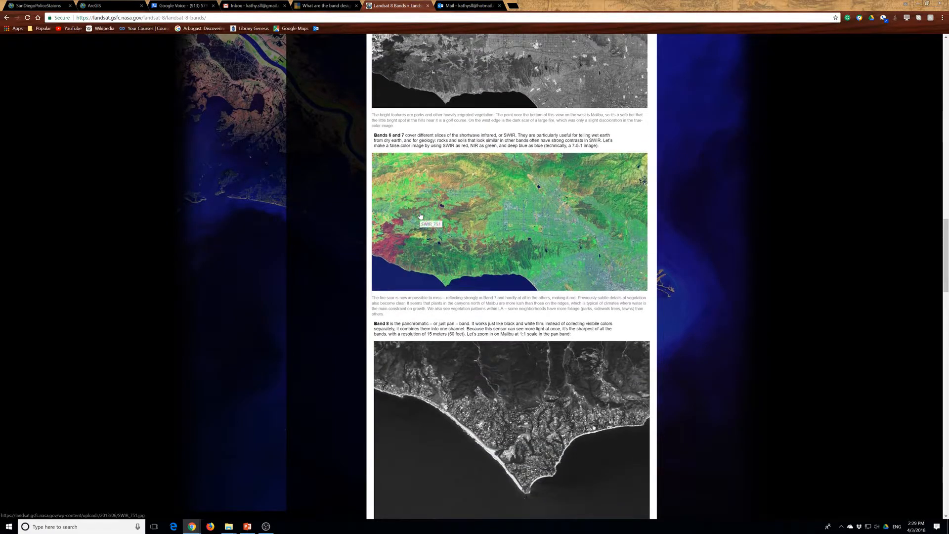
scroll(420, 216, "down", 1)
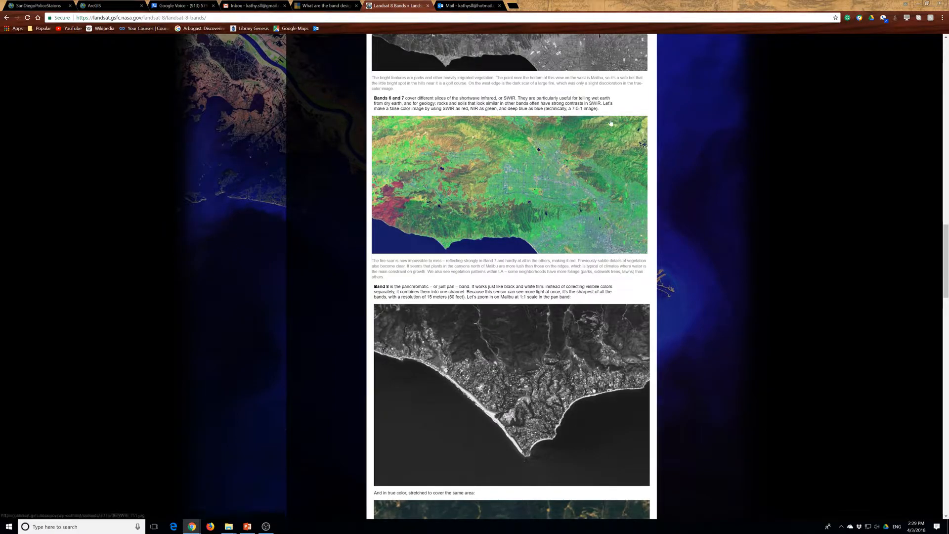
scroll(586, 114, "down", 1)
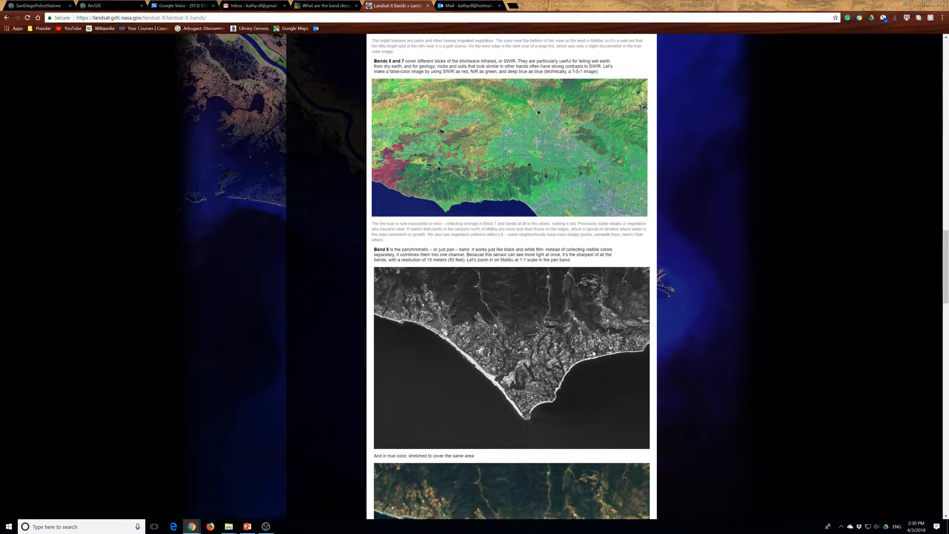
scroll(509, 277, "up", 3)
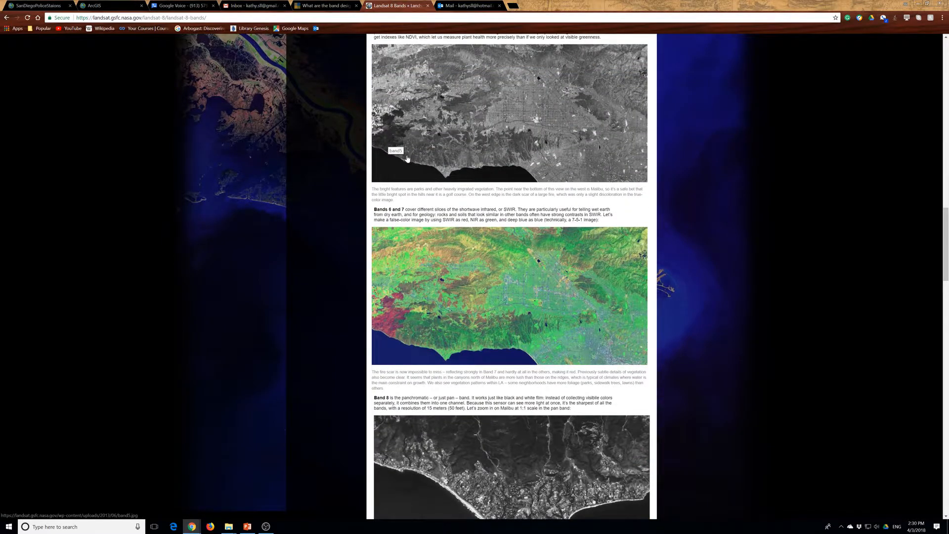
scroll(408, 336, "down", 1)
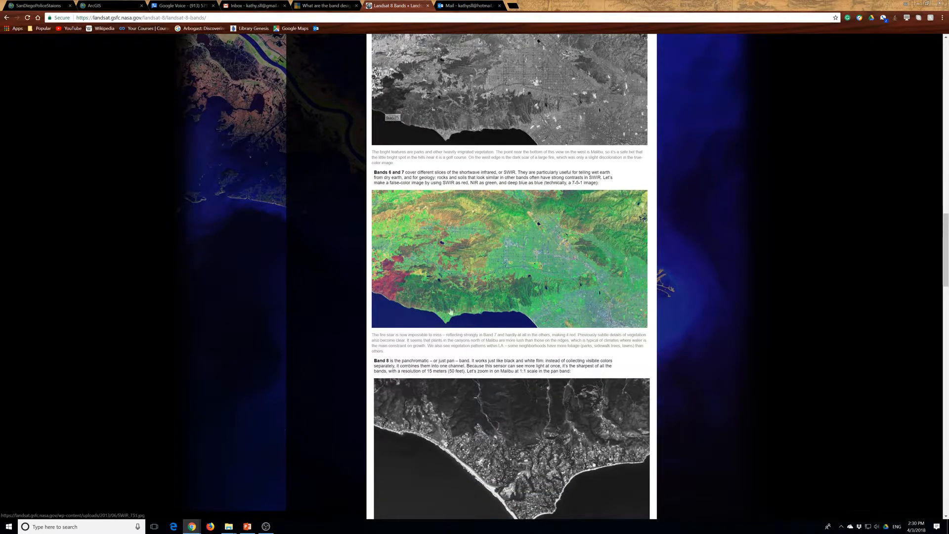
scroll(425, 292, "down", 2)
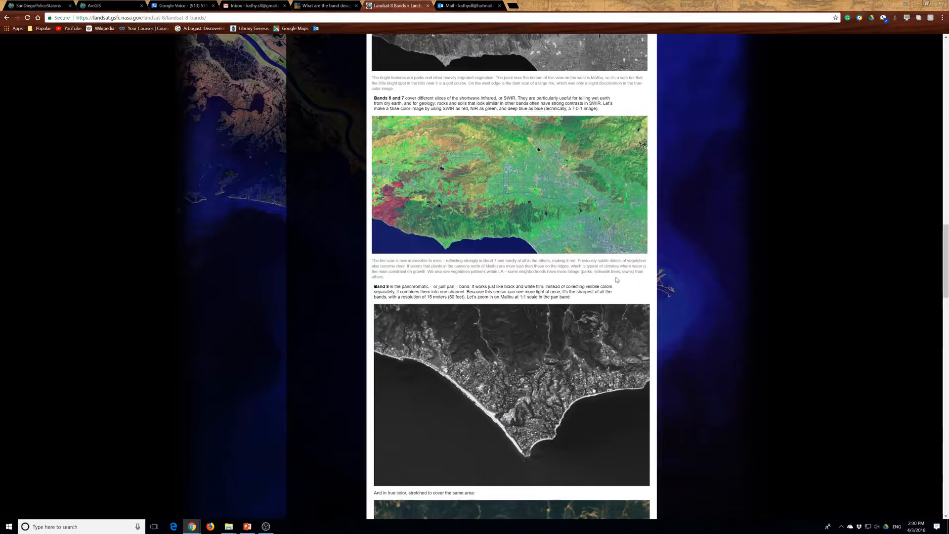
Examine the Band 8 panchromatic section, comparing the pan, true-color and pan-sharpened images of Malibu
scroll(419, 270, "down", 3)
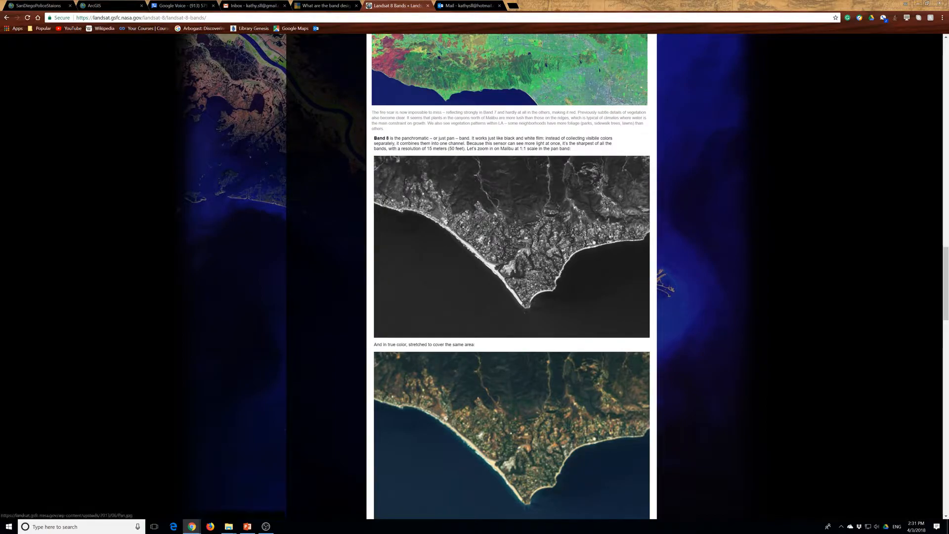
scroll(460, 316, "down", 2)
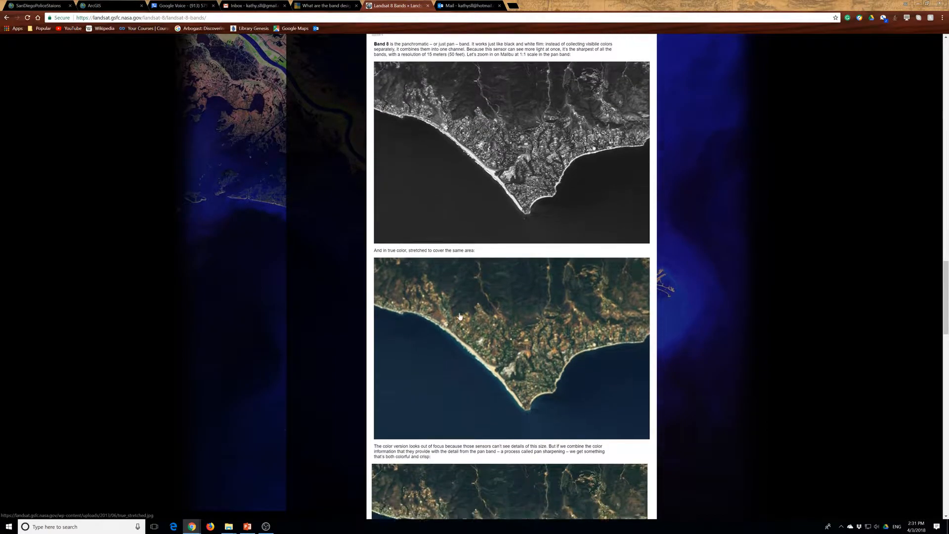
scroll(461, 317, "down", 3)
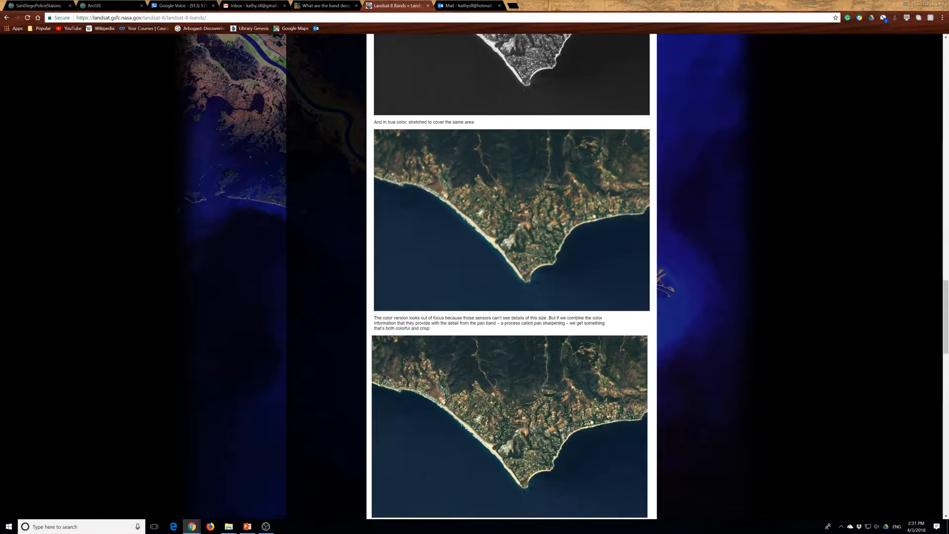
scroll(508, 292, "down", 1)
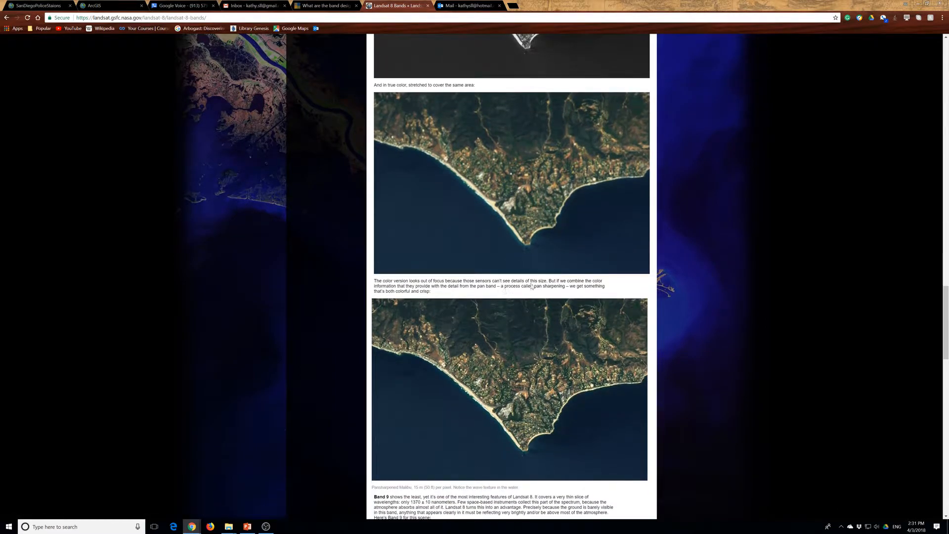
scroll(570, 291, "up", 3)
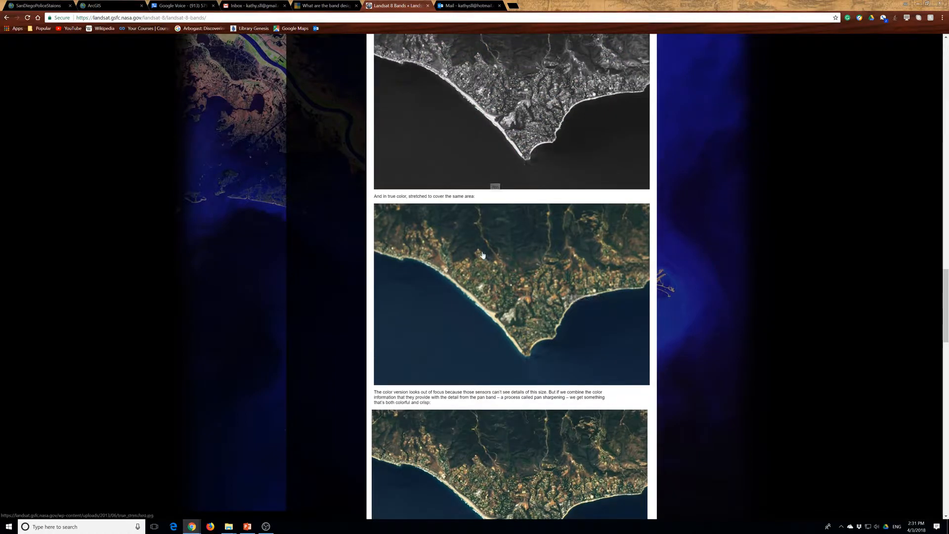
Compare the pan-band, true-color and pan-sharpened Malibu images again, and examine the Band 9 section and its cloud image
scroll(485, 252, "down", 3)
scroll(500, 303, "up", 4)
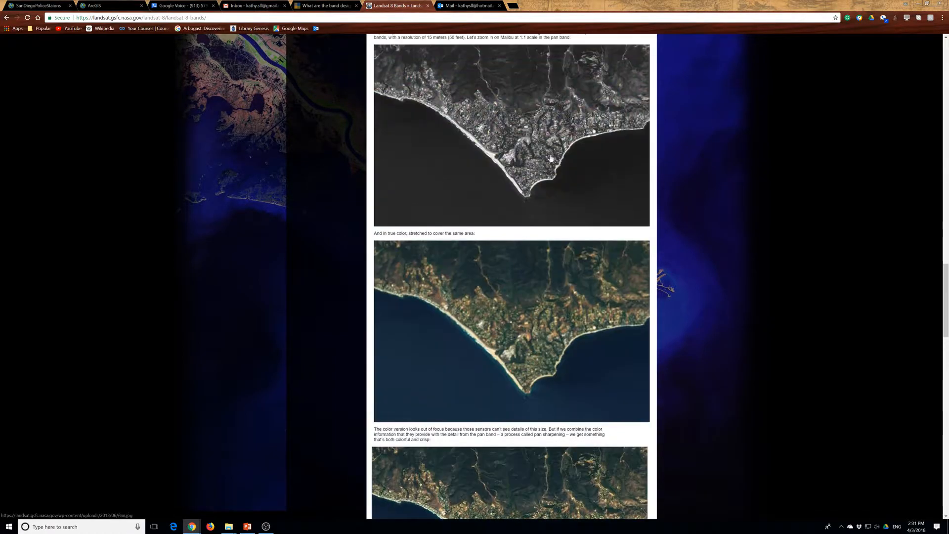
scroll(557, 135, "down", 9)
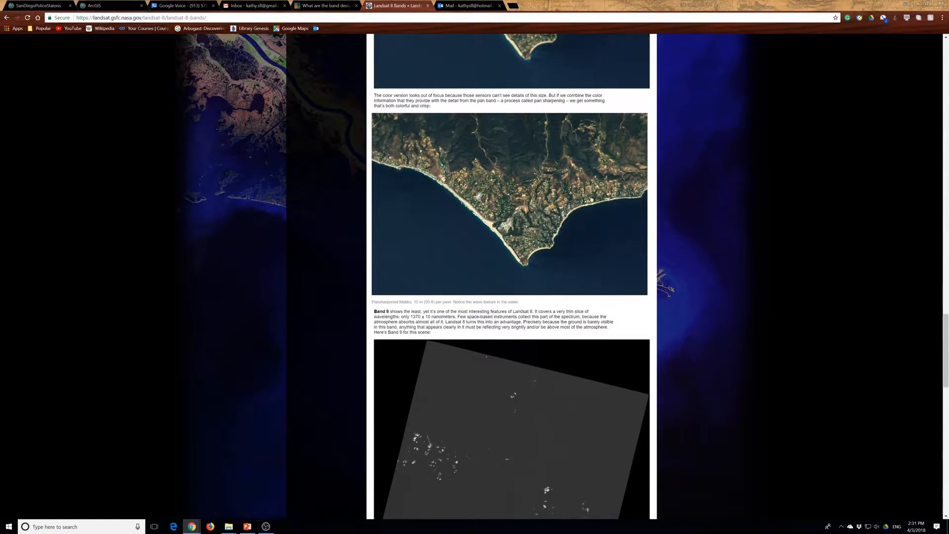
scroll(405, 282, "down", 3)
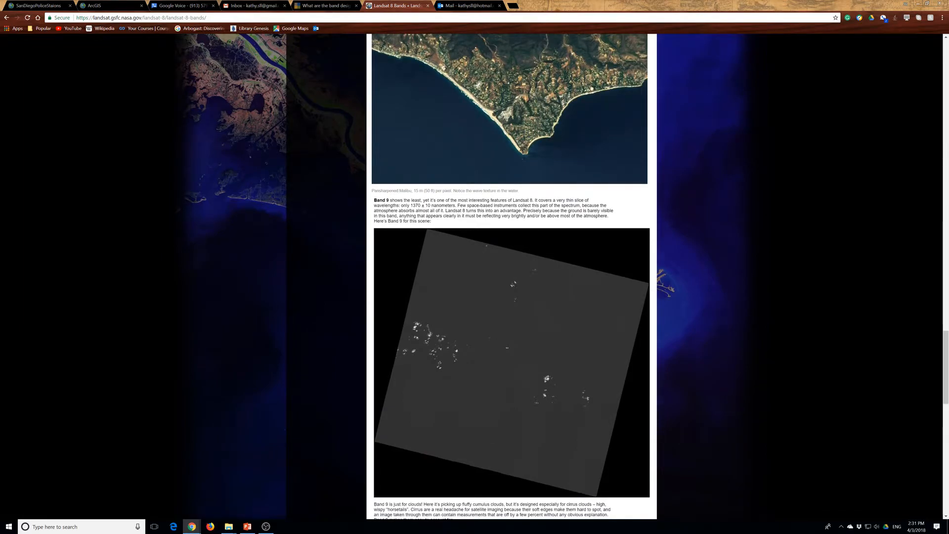
scroll(567, 147, "down", 2)
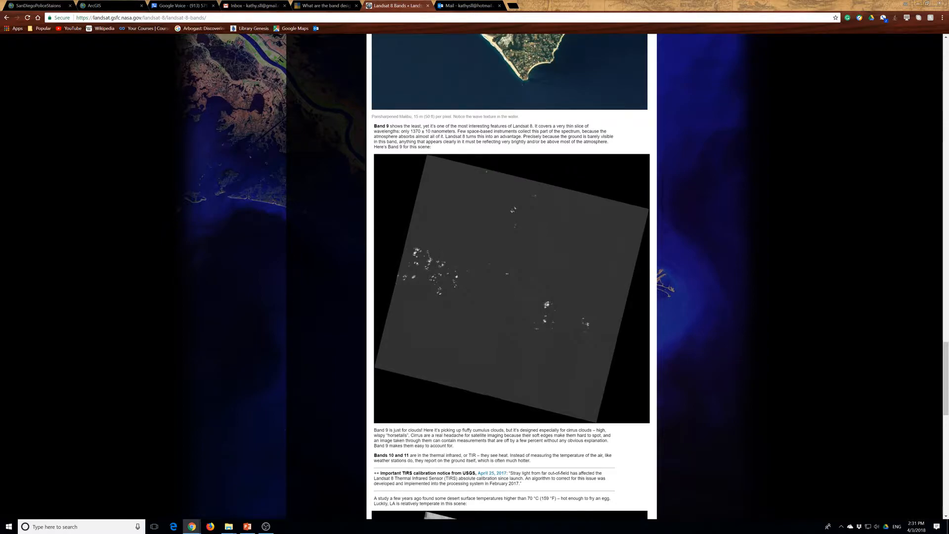
scroll(434, 148, "down", 5)
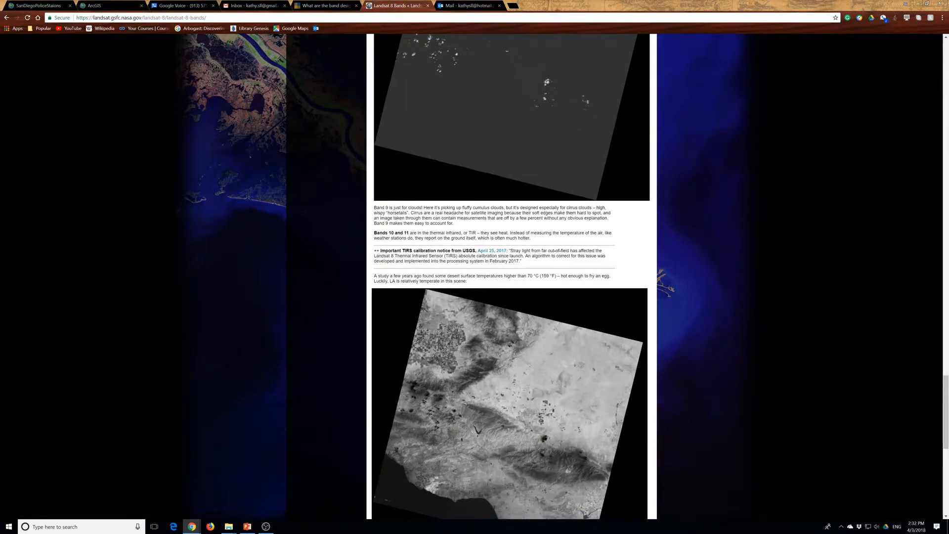
Examine the Bands 10 and 11 thermal infrared section, including the calibration notice and the thermal image of the Los Angeles scene
scroll(472, 185, "up", 1)
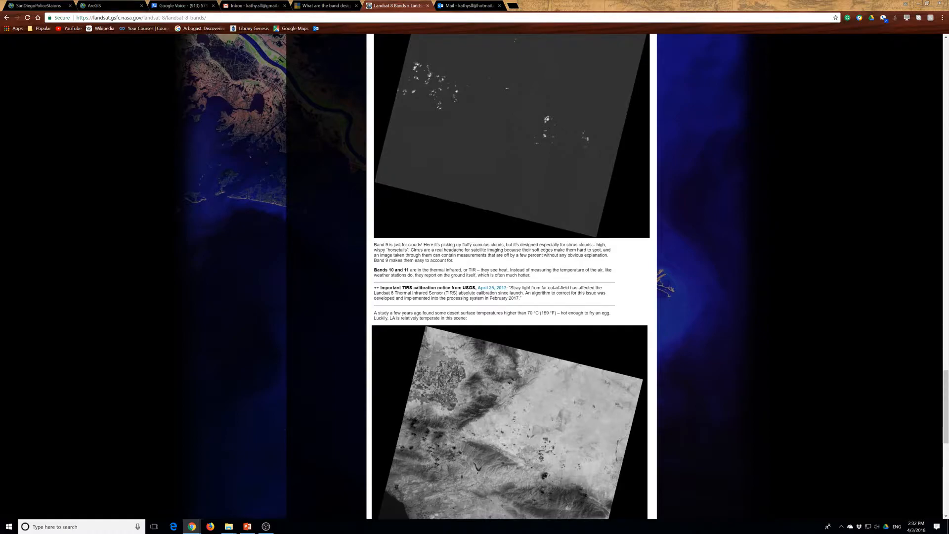
scroll(409, 246, "down", 2)
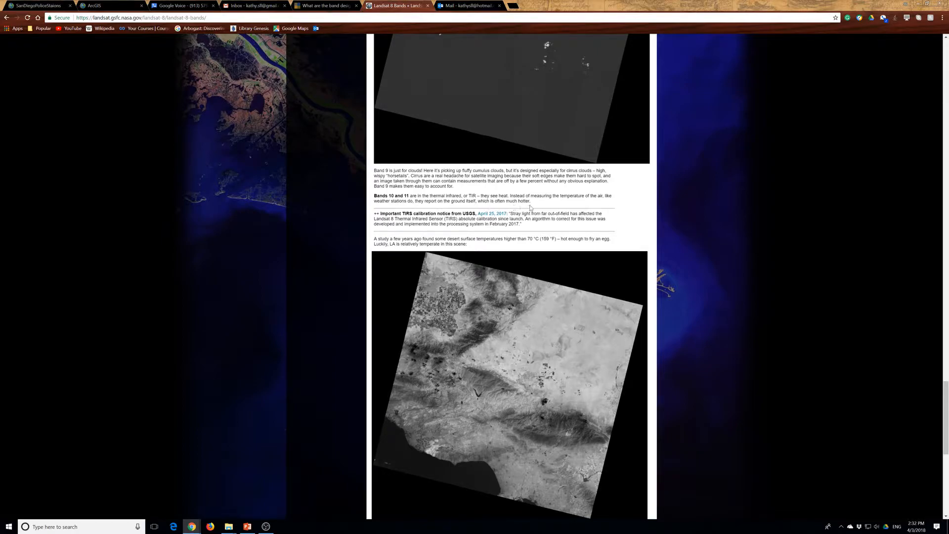
scroll(389, 198, "down", 1)
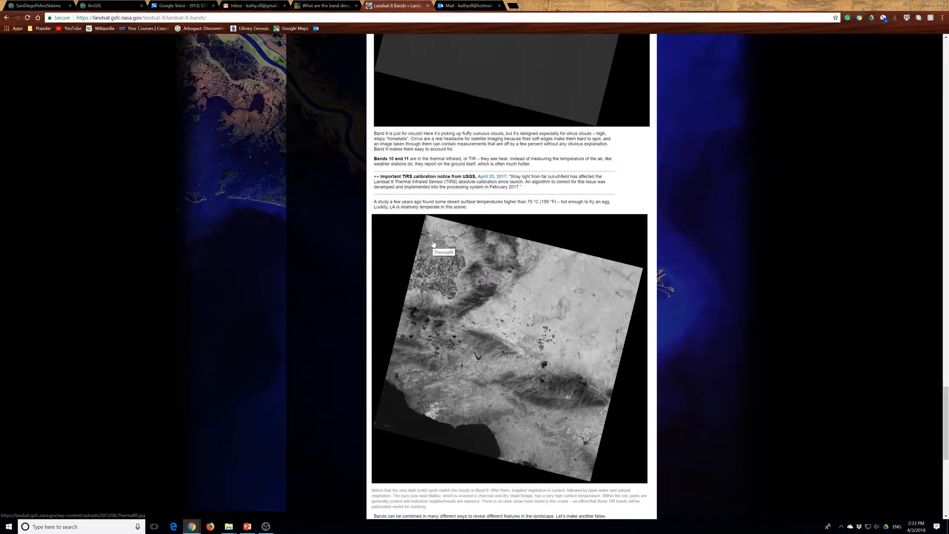
scroll(433, 243, "down", 1)
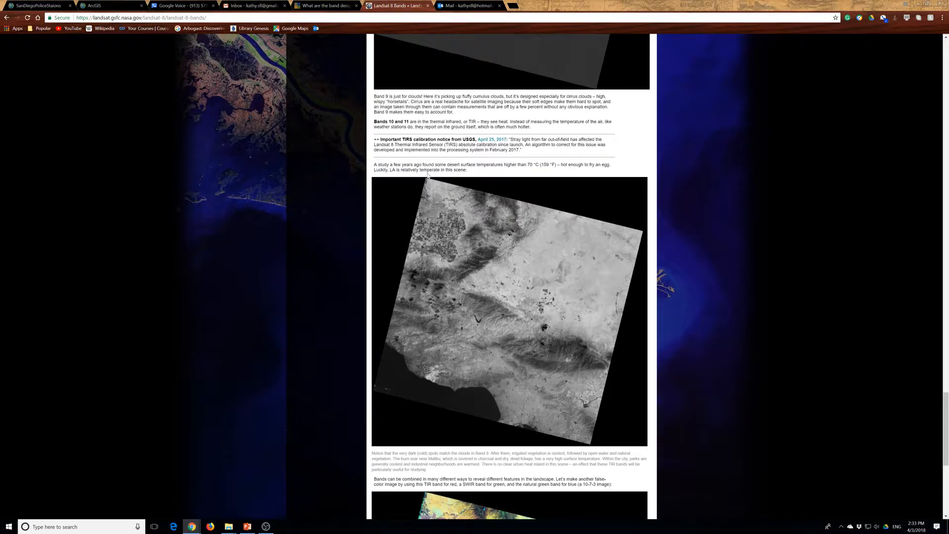
scroll(477, 319, "down", 2)
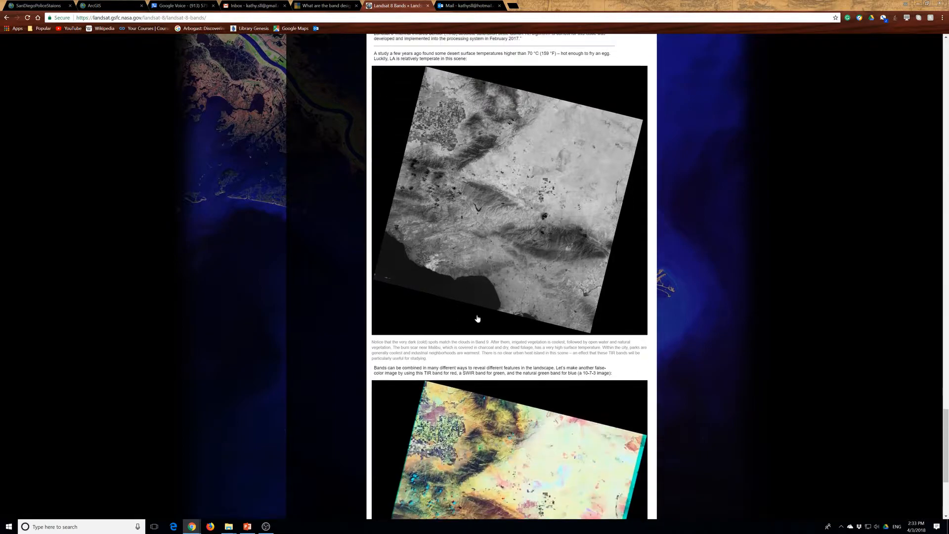
Examine the 10-7-3 false-color image and its captions, comparing it with the thermal infrared image above it
scroll(477, 318, "down", 2)
scroll(475, 315, "down", 2)
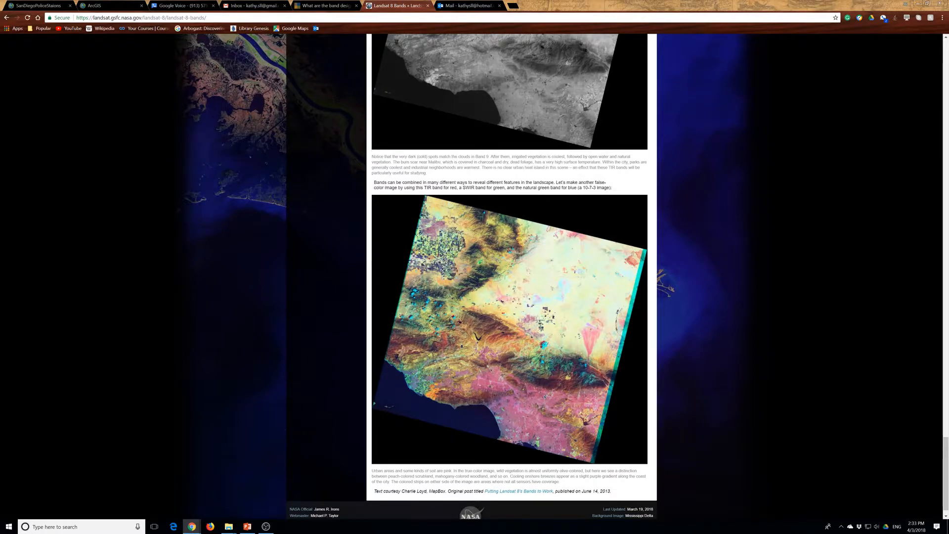
scroll(479, 167, "down", 2)
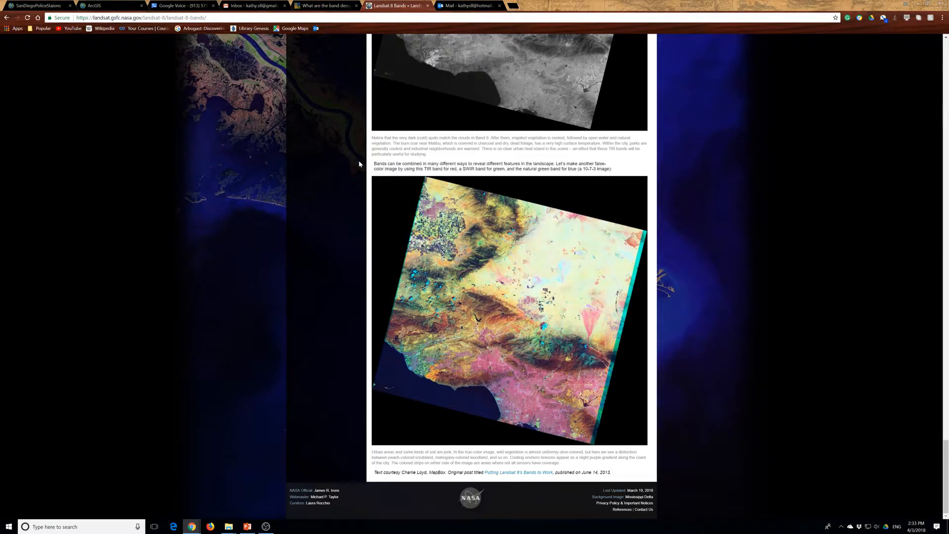
scroll(382, 163, "up", 2)
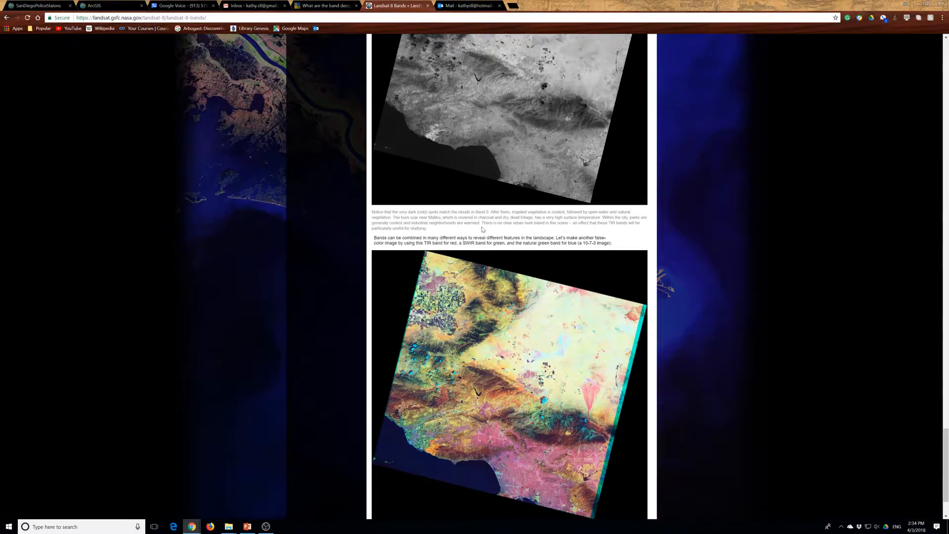
scroll(488, 230, "up", 4)
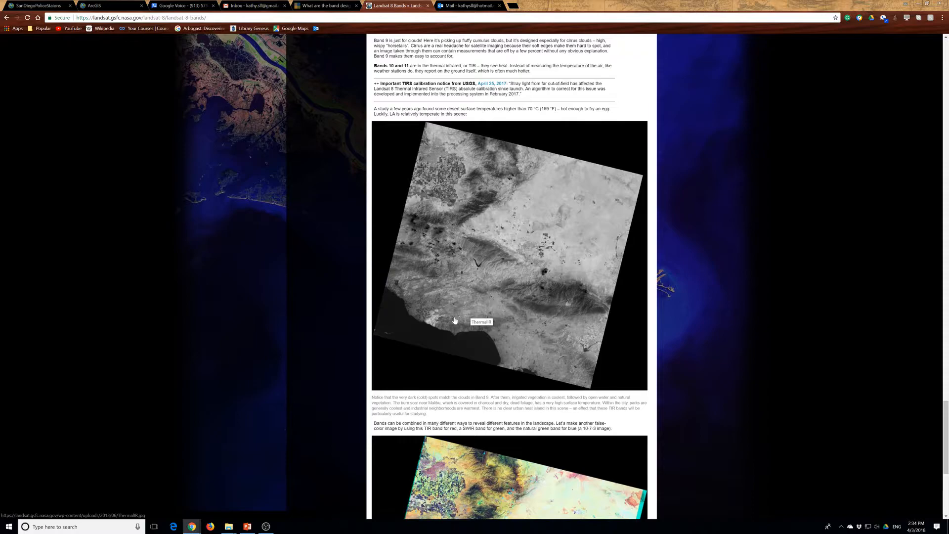
scroll(457, 324, "down", 2)
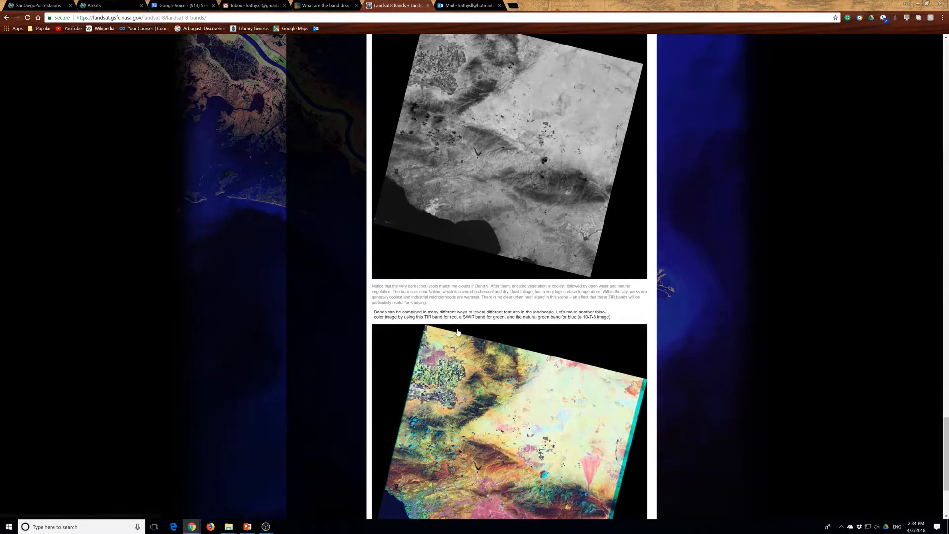
scroll(458, 332, "down", 1)
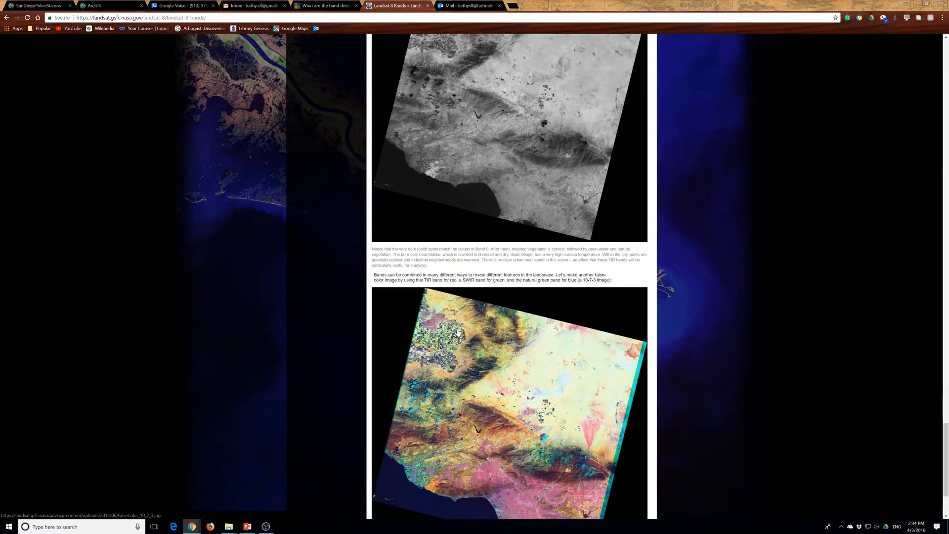
scroll(459, 330, "down", 1)
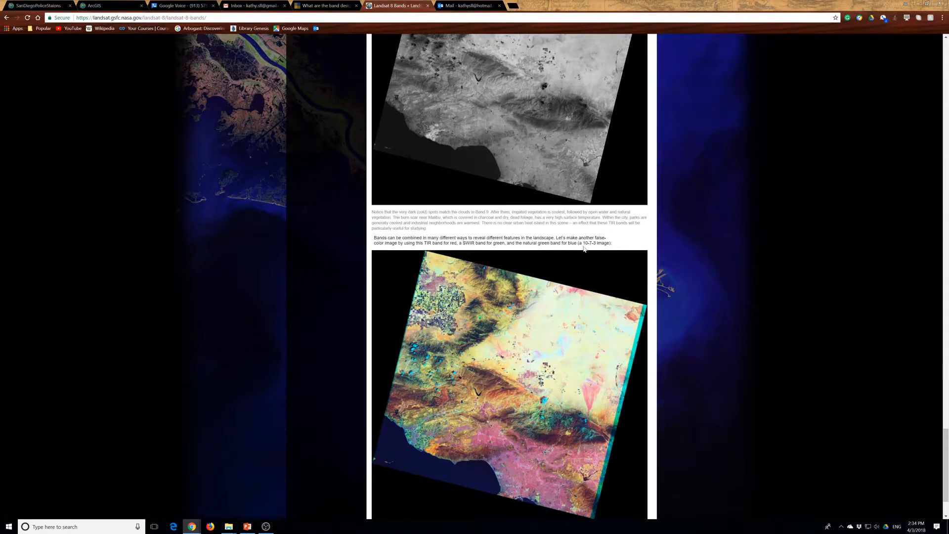
scroll(583, 250, "down", 2)
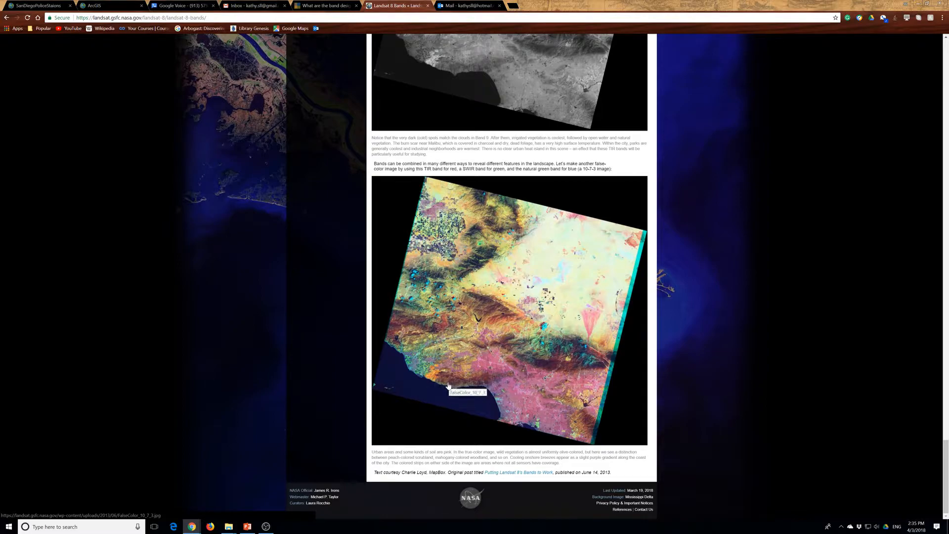
View the 10-7-3 false-color image on its own, and return to the article to look back over the Band 9 to 11 sections
left_click(452, 385)
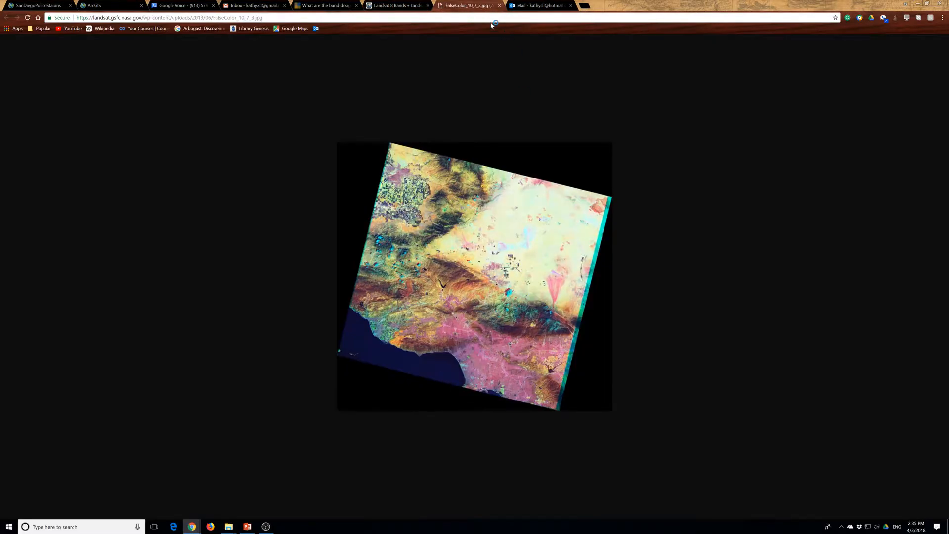
left_click(402, 6)
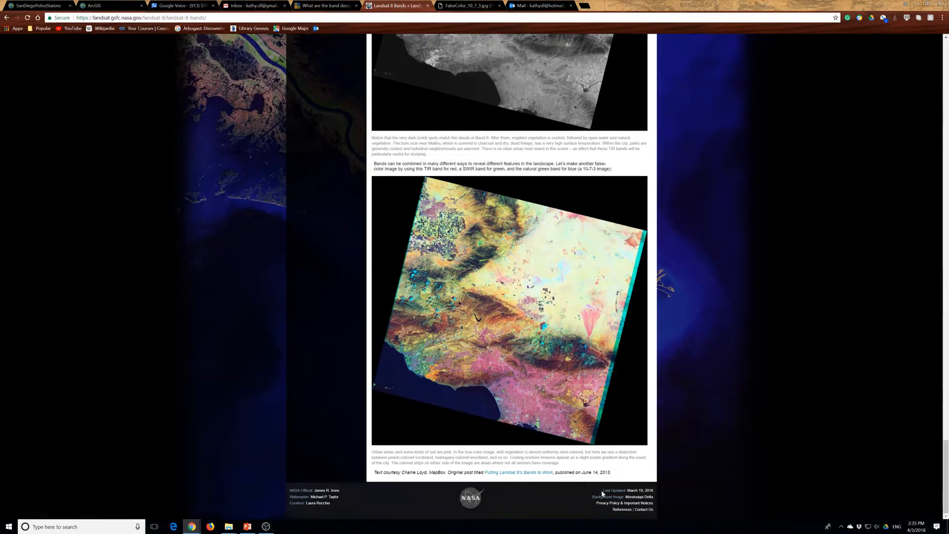
scroll(616, 394, "up", 4)
scroll(615, 394, "up", 14)
scroll(610, 392, "down", 15)
scroll(568, 390, "down", 3)
scroll(601, 480, "up", 10)
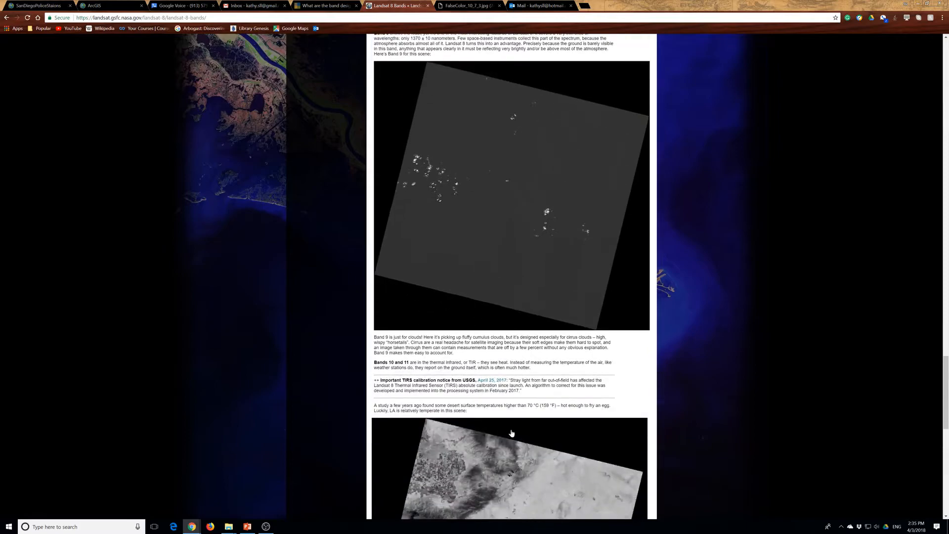
left_click_drag(473, 399, 440, 384)
Search the computer for "arc" and launch ArcGIS Pro
left_click(229, 527)
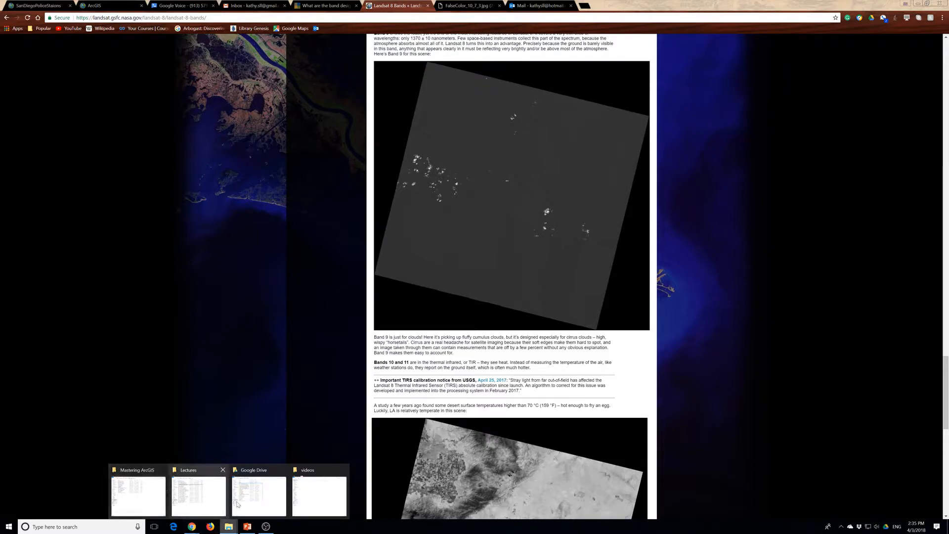
left_click(81, 527)
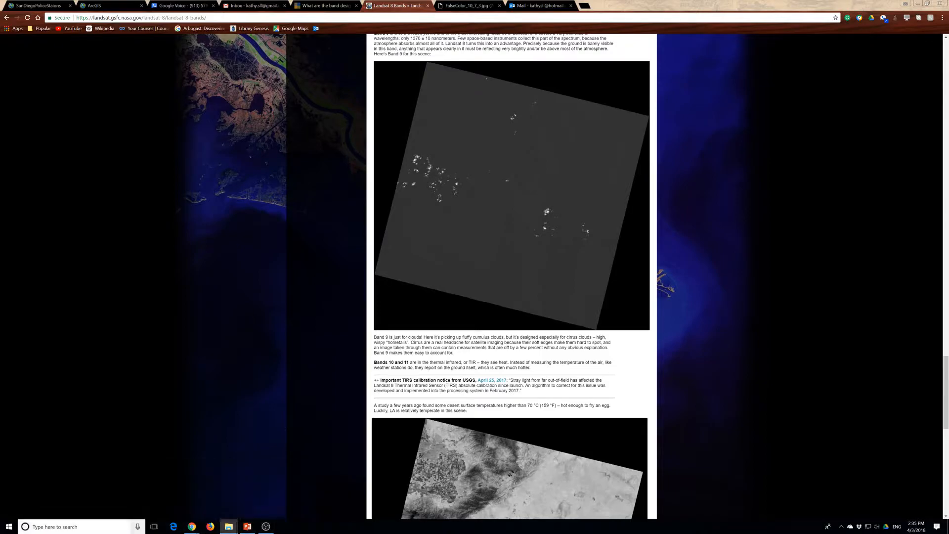
type("arc")
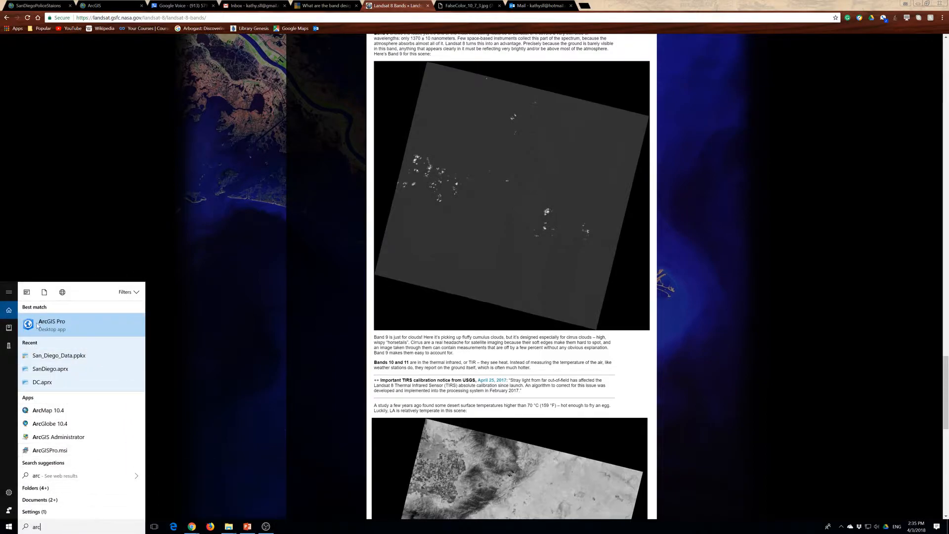
left_click(51, 329)
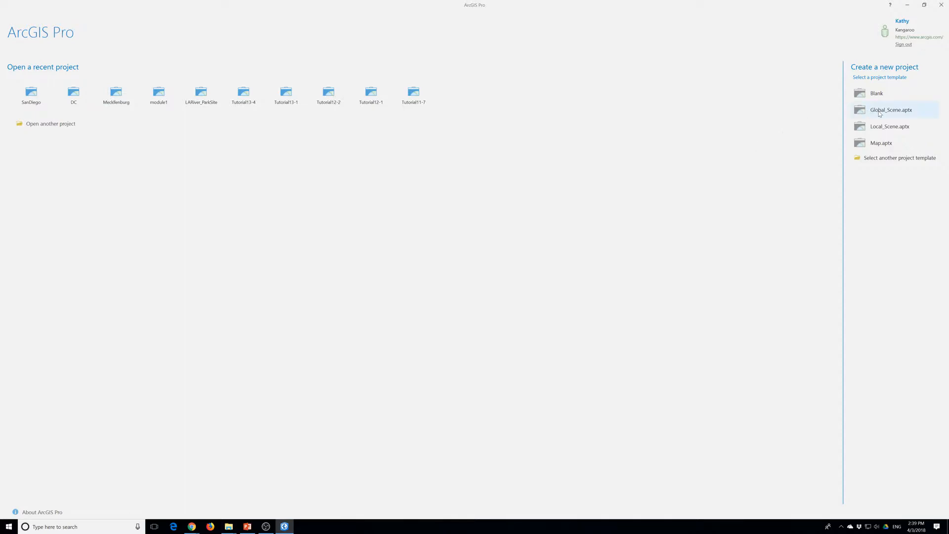
Start a new blank project and choose the MakingSpatialDecision folder inside EsriPress, bookdata, GIST1Pro as its location
left_click(876, 93)
left_click(563, 260)
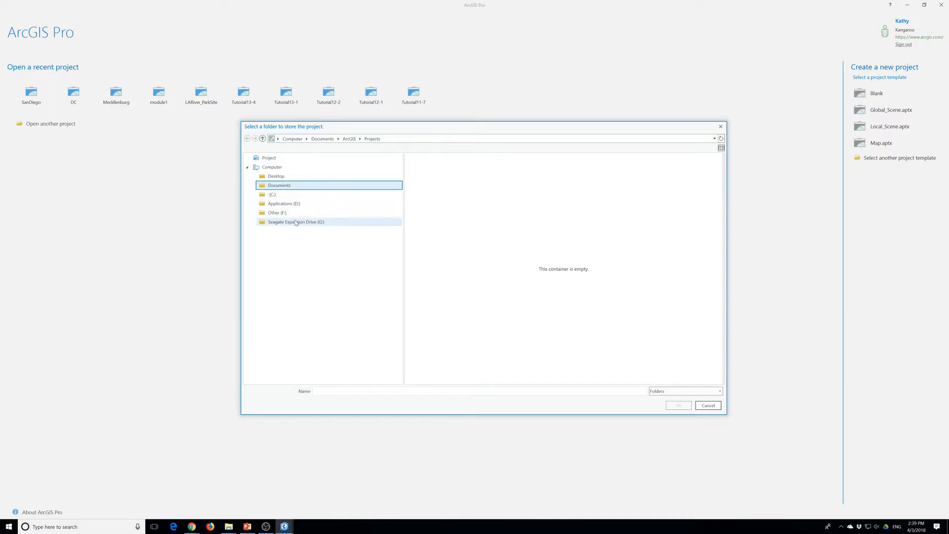
left_click(276, 176)
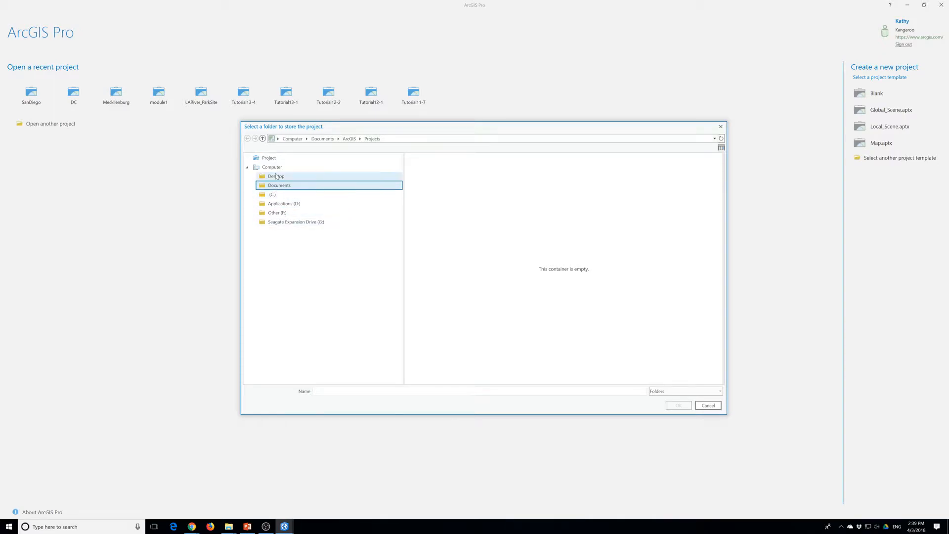
double_click(426, 182)
double_click(425, 162)
left_click(431, 166)
double_click(431, 165)
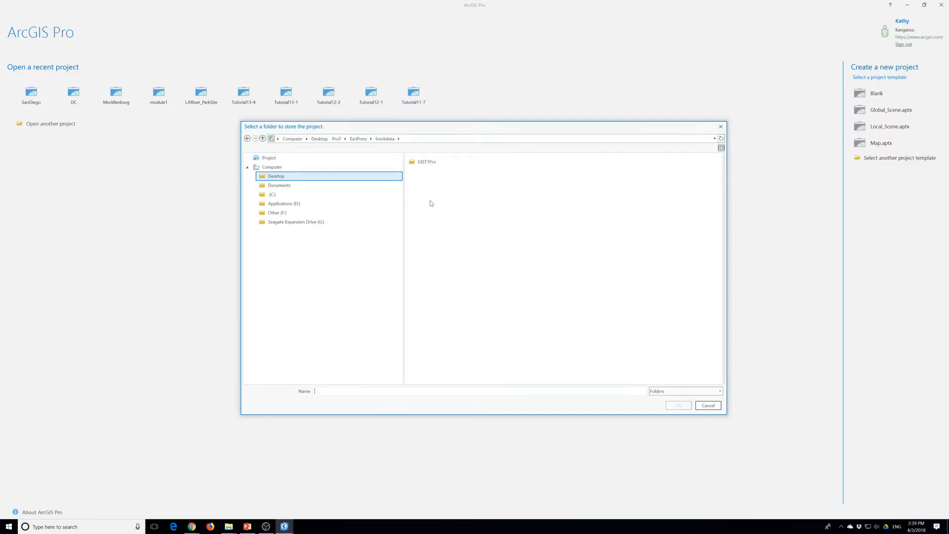
double_click(428, 162)
left_click(440, 301)
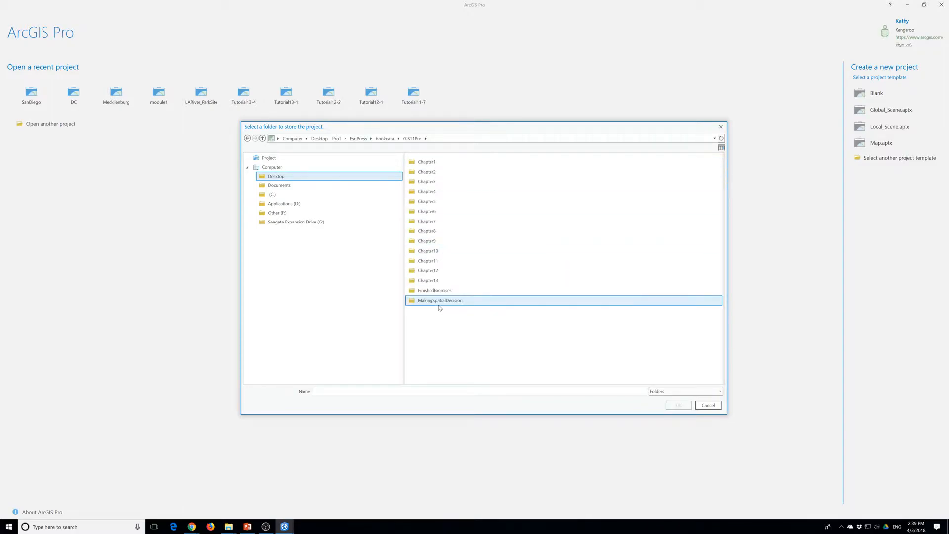
left_click(679, 406)
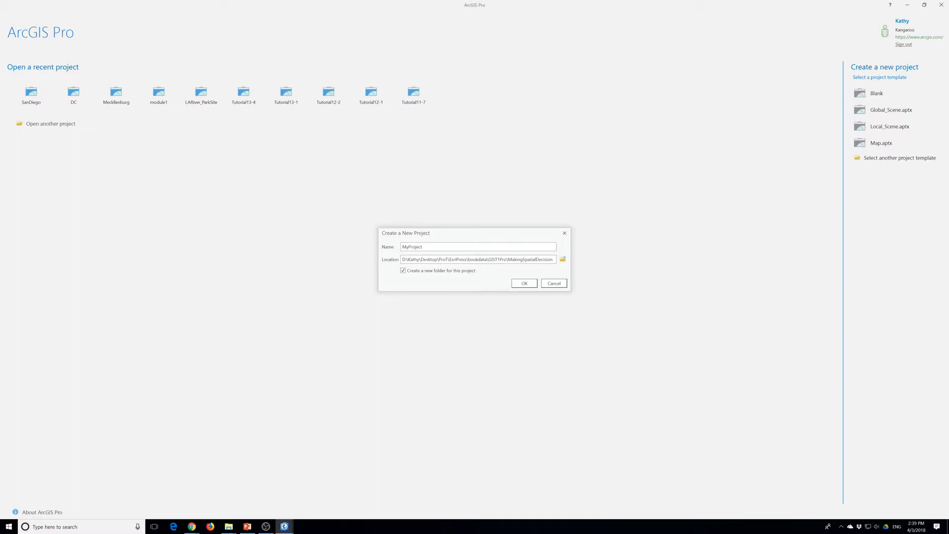
Name the new project ChesapeakeBay and create it in its own folder
double_click(404, 248)
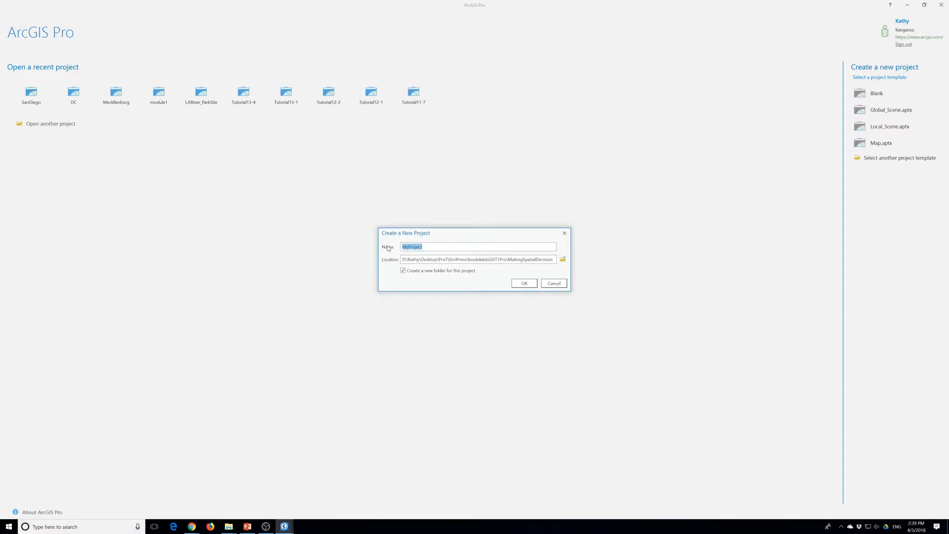
type("cH")
key("BackSpace")
key("BackSpace")
type("cHE")
key("BackSpace")
key("BackSpace")
type("ChesapeakeBay")
left_click(524, 284)
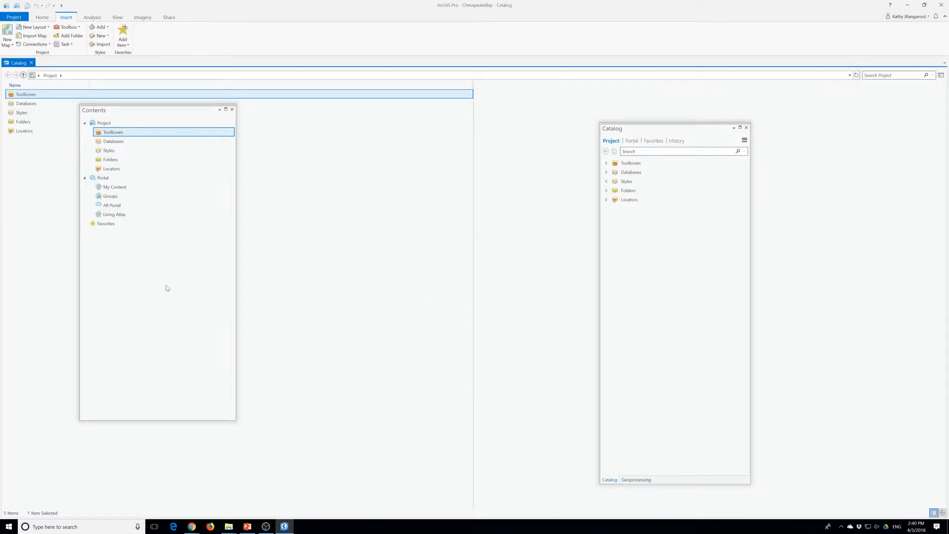
Insert a new map into the ChesapeakeBay project
left_click(42, 17)
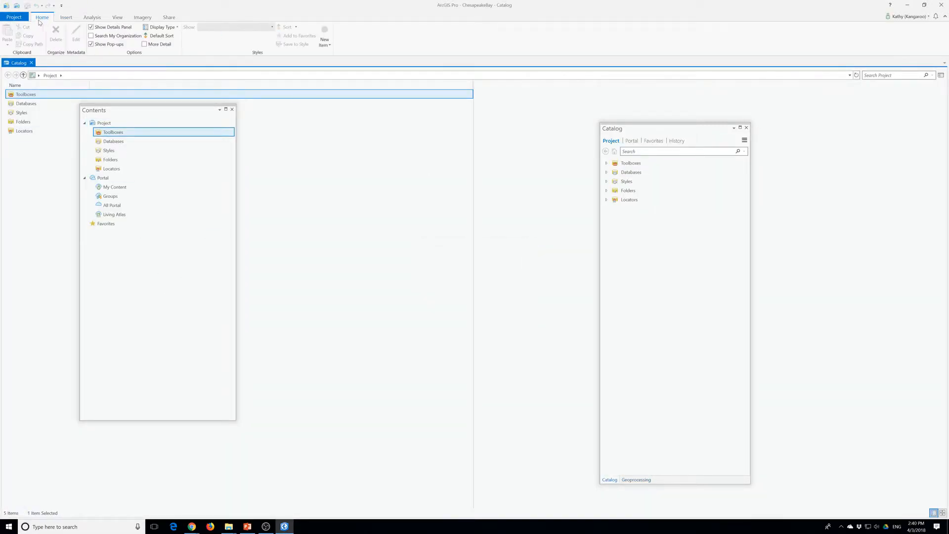
left_click(66, 17)
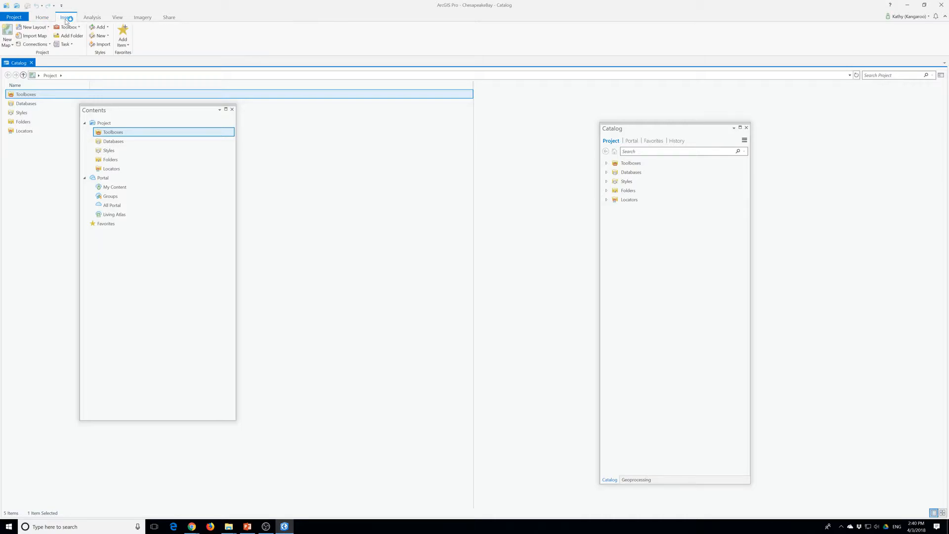
left_click(8, 40)
left_click(10, 55)
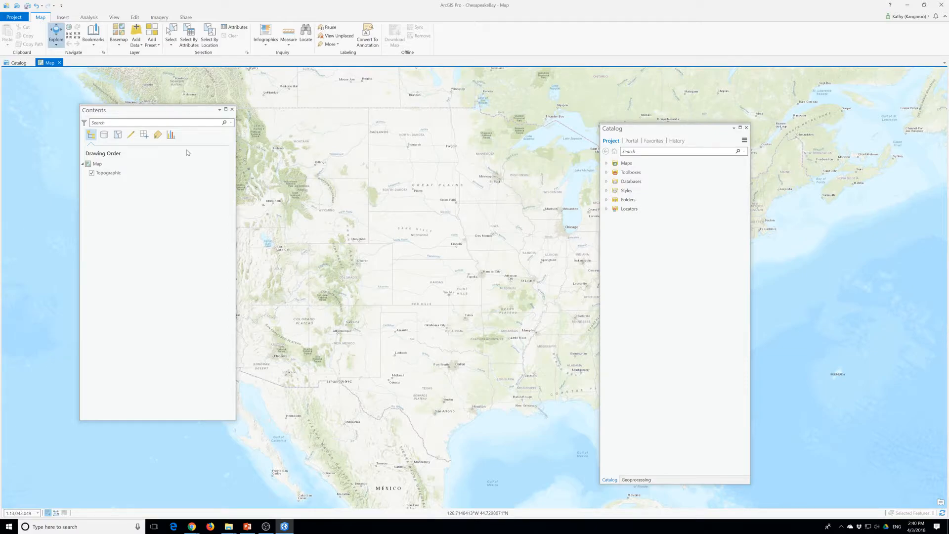
Search the project catalog for "raster"
left_click(639, 150)
type("raster")
key("Return")
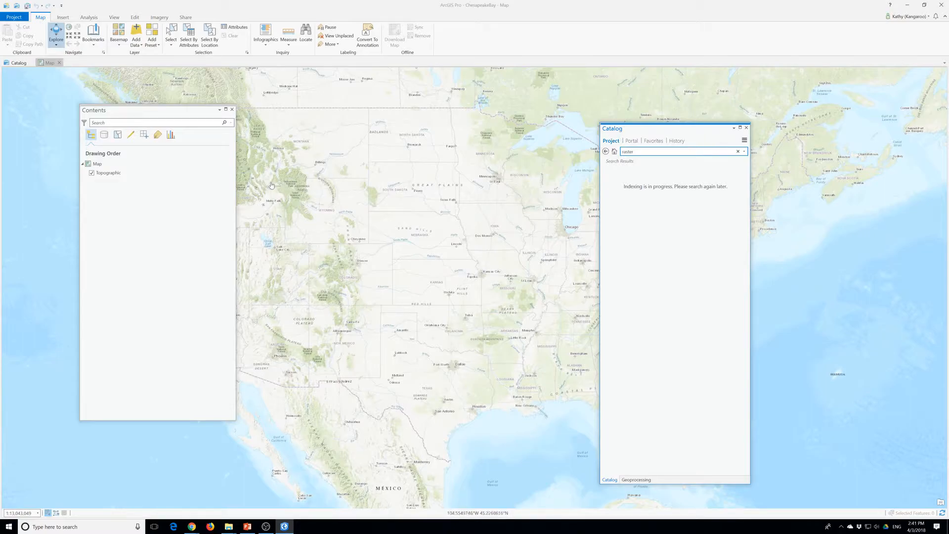
Open the geoprocessing tools and search them for "raster"
double_click(89, 17)
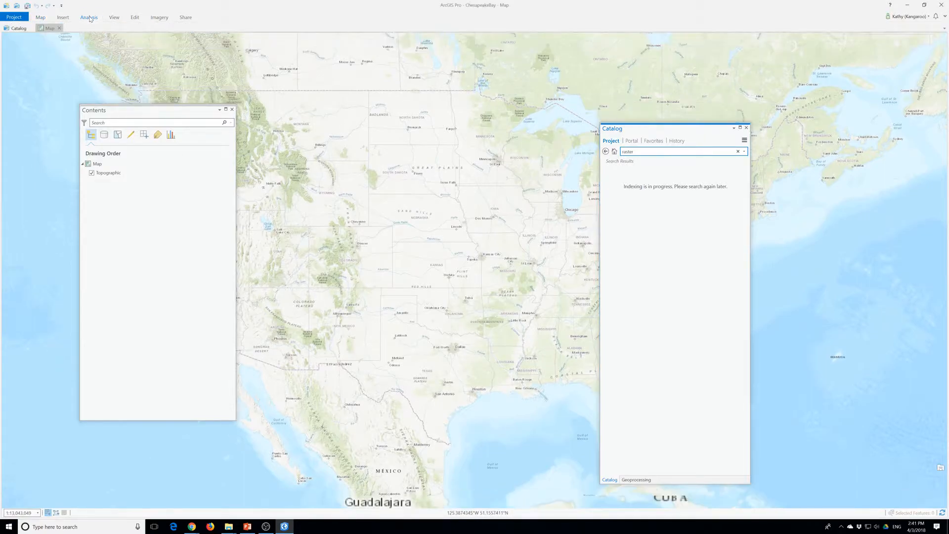
left_click(91, 18)
left_click(98, 35)
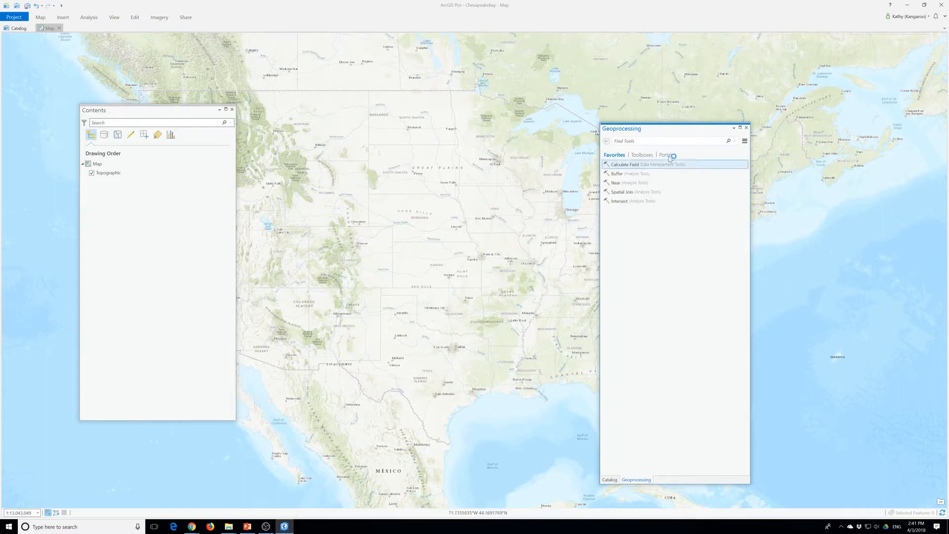
left_click(615, 142)
type("raster")
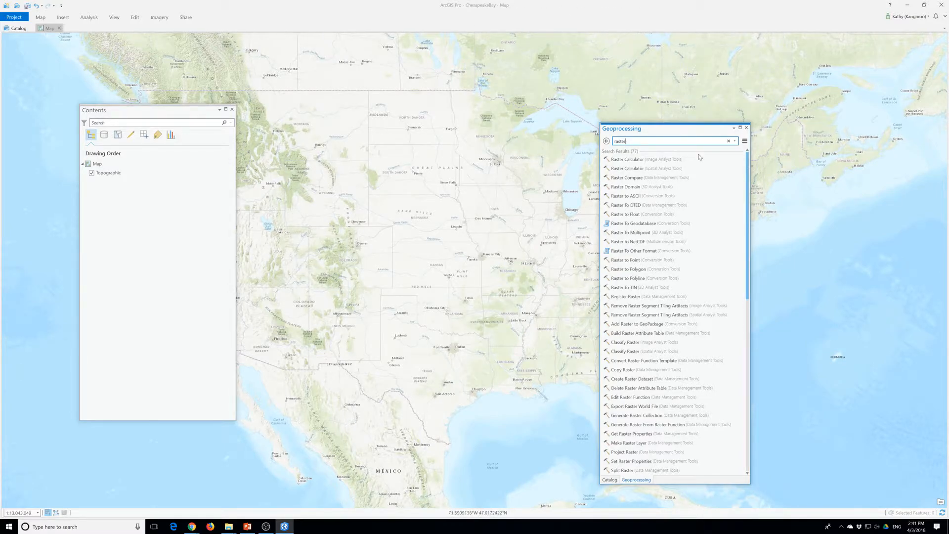
Find and open the Extract Package tool and set Chesapeake_Results.ppkx from Downloads as its input package
left_click_drag(628, 141, 586, 151)
type("re")
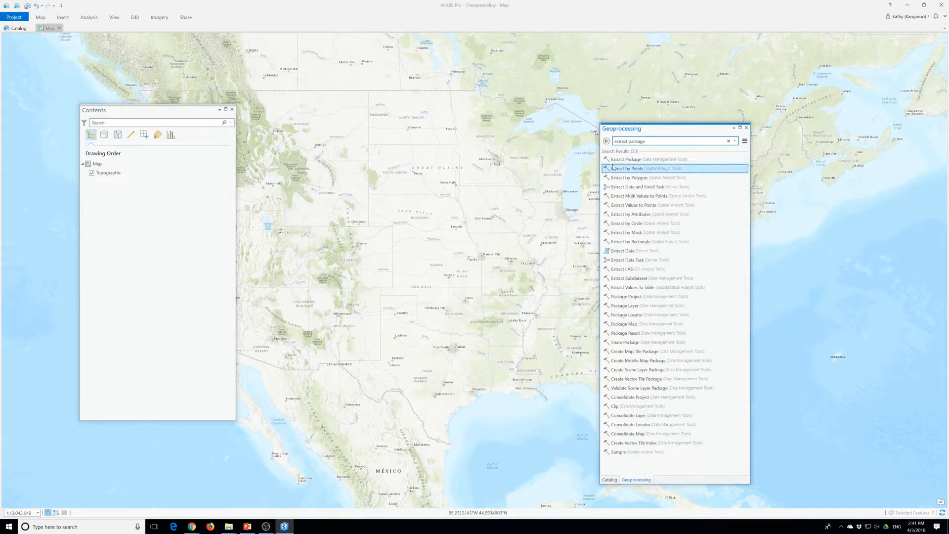
left_click(619, 160)
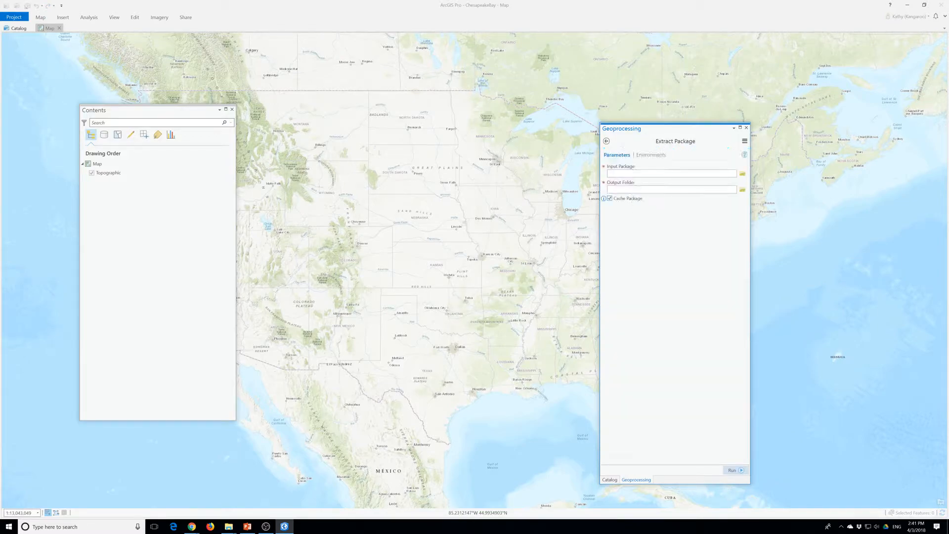
left_click(742, 173)
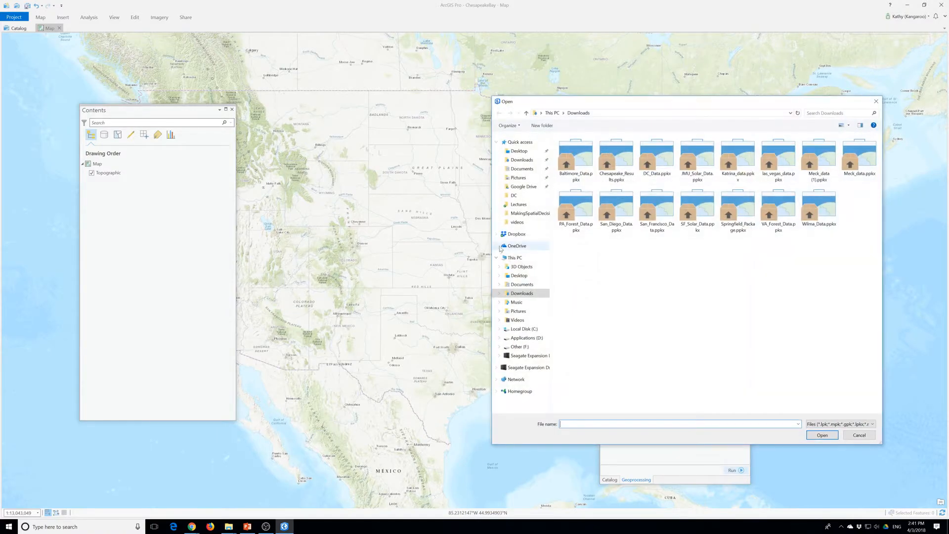
left_click(624, 167)
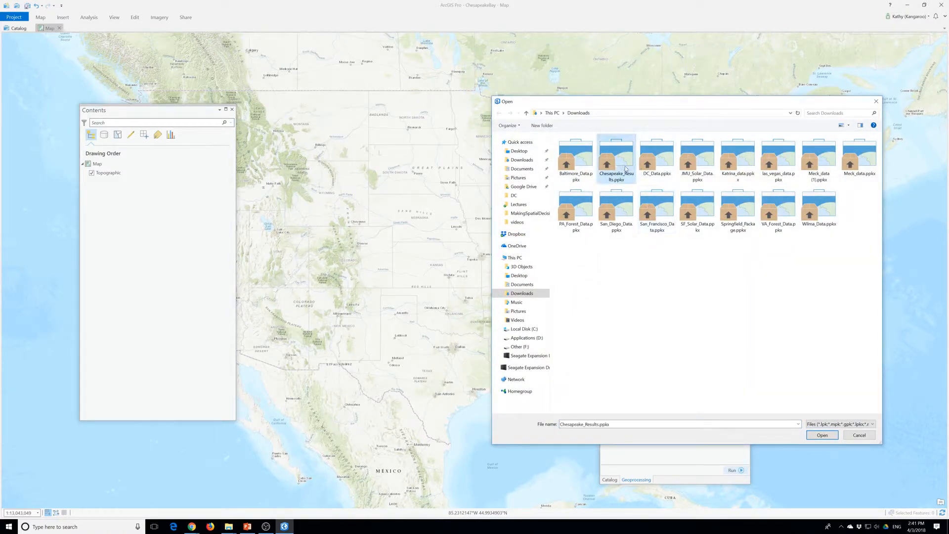
left_click(822, 435)
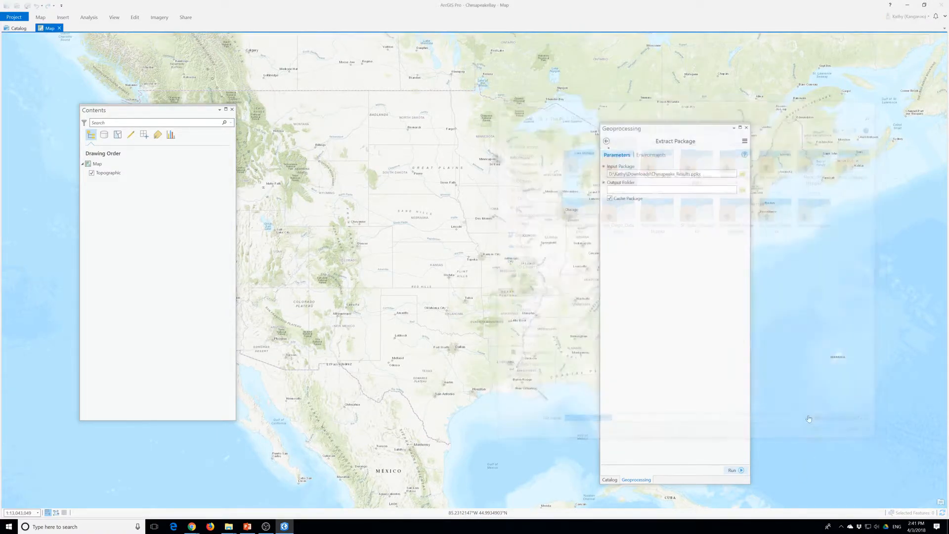
Set the output folder to MakingSpatialDecision inside EsriPress, bookdata, GIST1Pro and run Extract Package
left_click(742, 190)
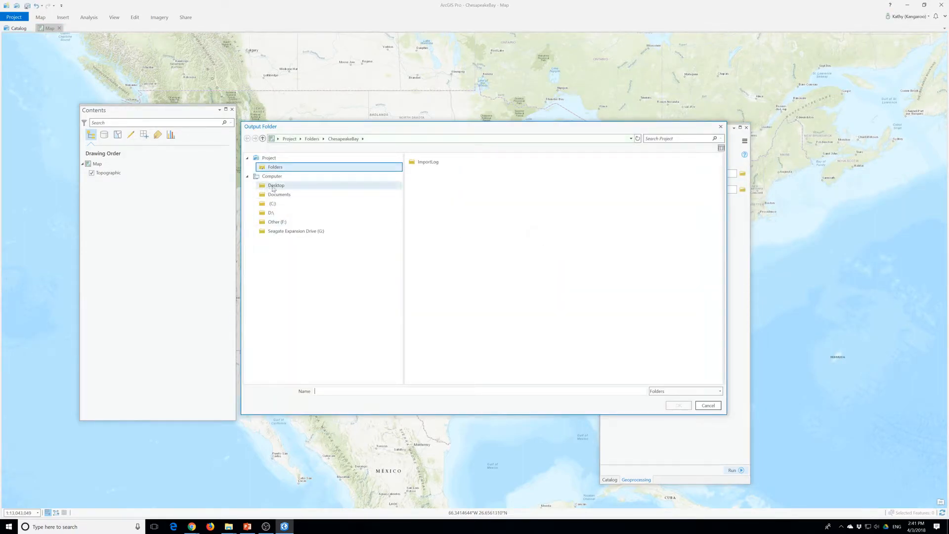
left_click(341, 186)
double_click(423, 182)
double_click(428, 171)
double_click(425, 163)
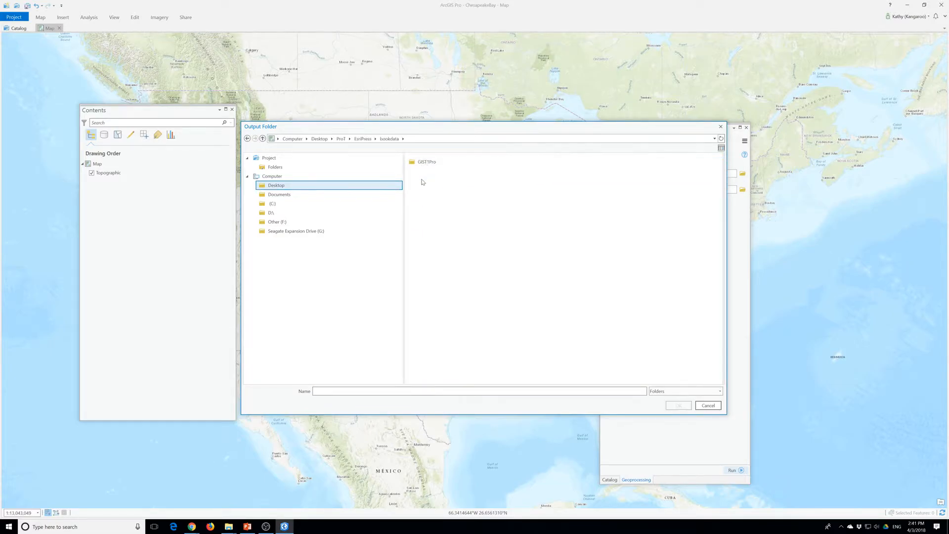
double_click(424, 162)
left_click(440, 300)
left_click(678, 405)
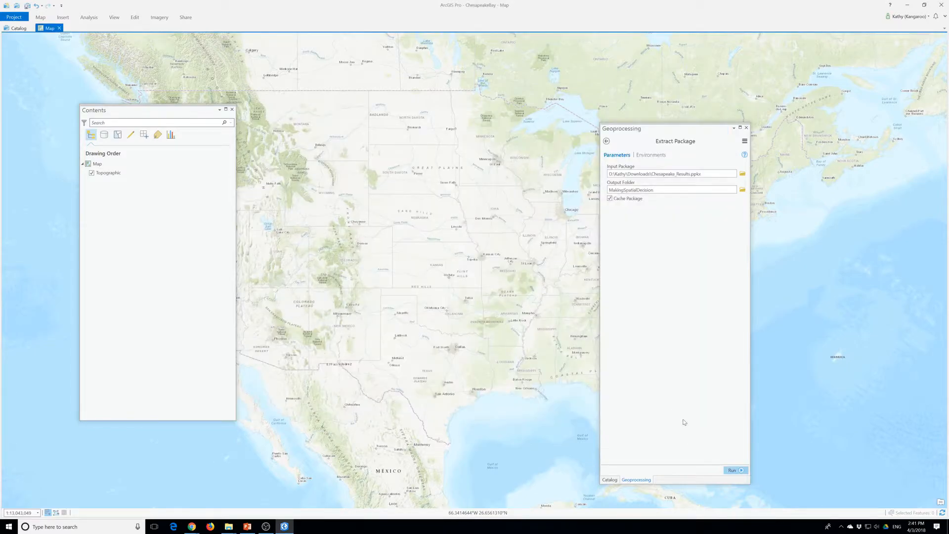
left_click(732, 470)
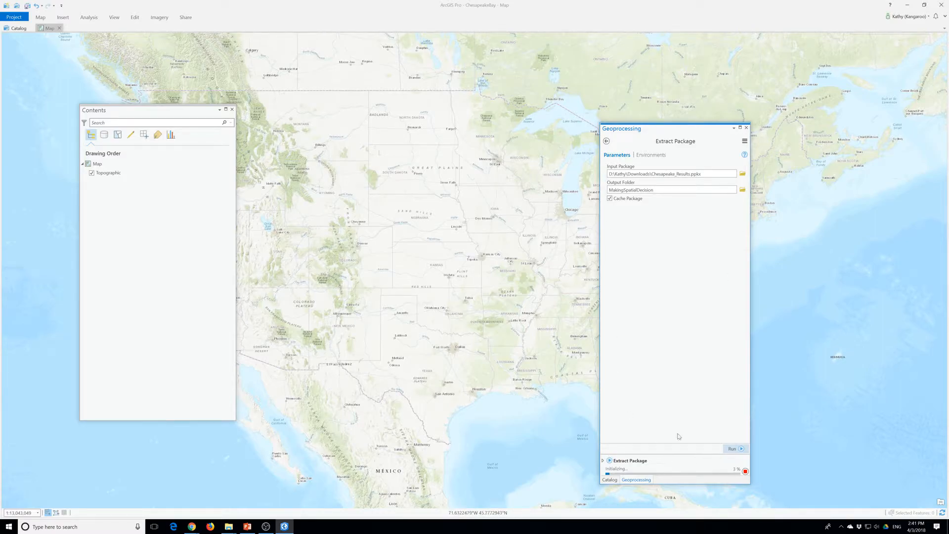
mouse_move(637, 466)
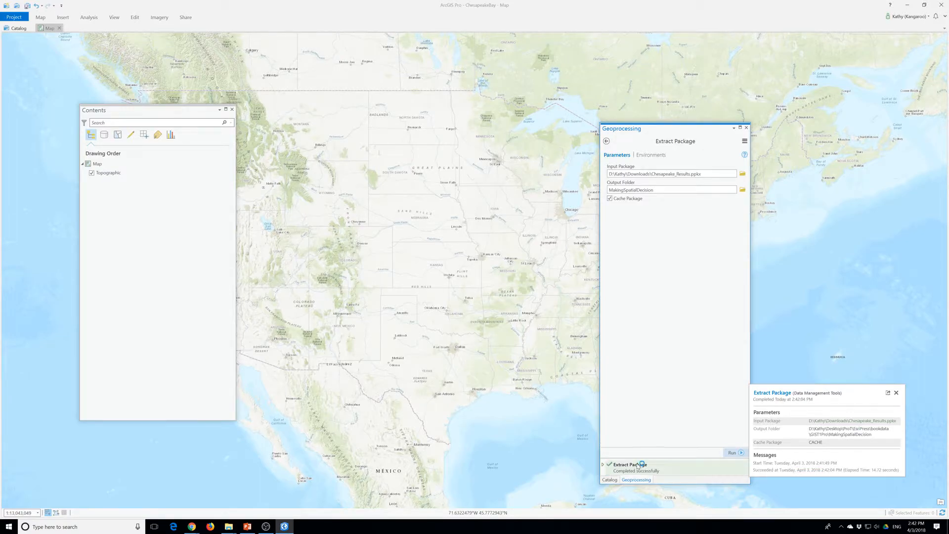
Close the geoprocessing tools and look through the catalog's history, favorites and portal content before returning to the project items
left_click(747, 128)
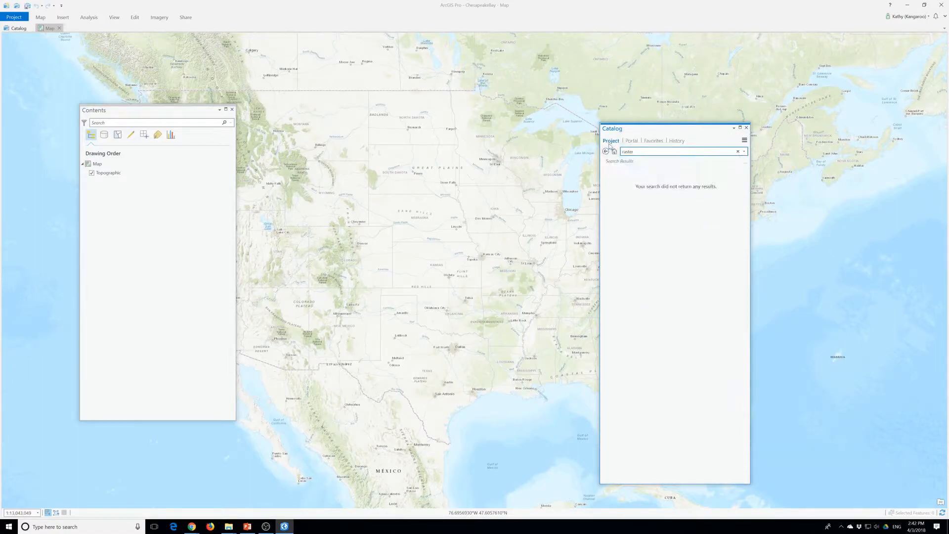
left_click(678, 142)
left_click(653, 142)
left_click(632, 143)
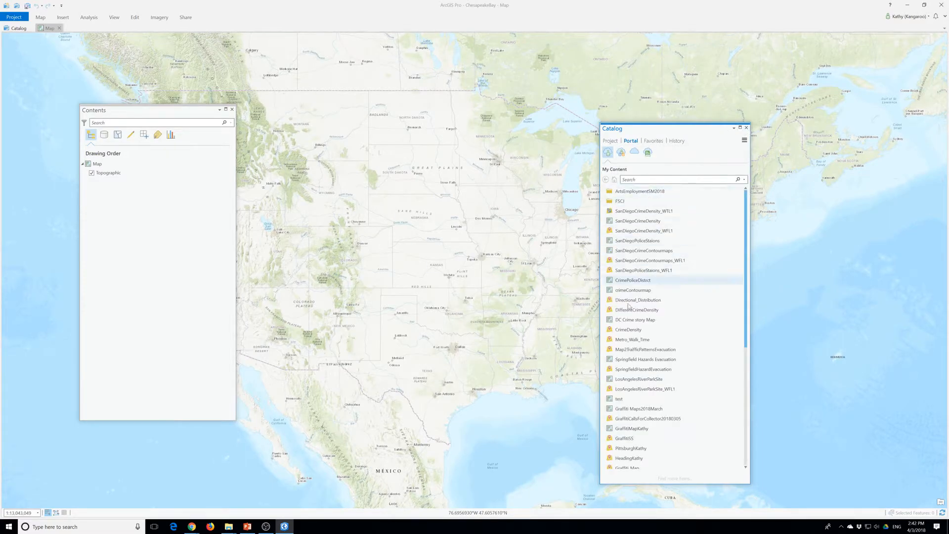
scroll(677, 284, "down", 7)
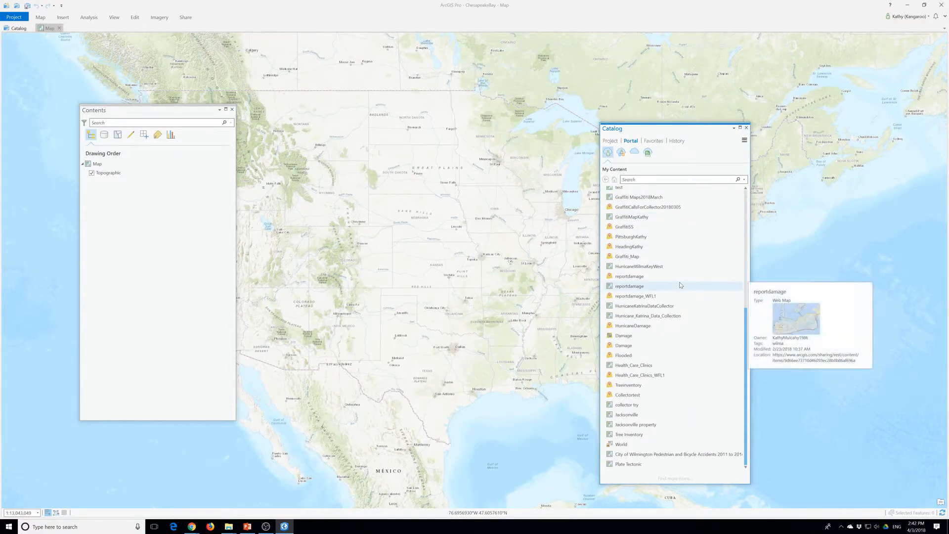
scroll(680, 285, "up", 7)
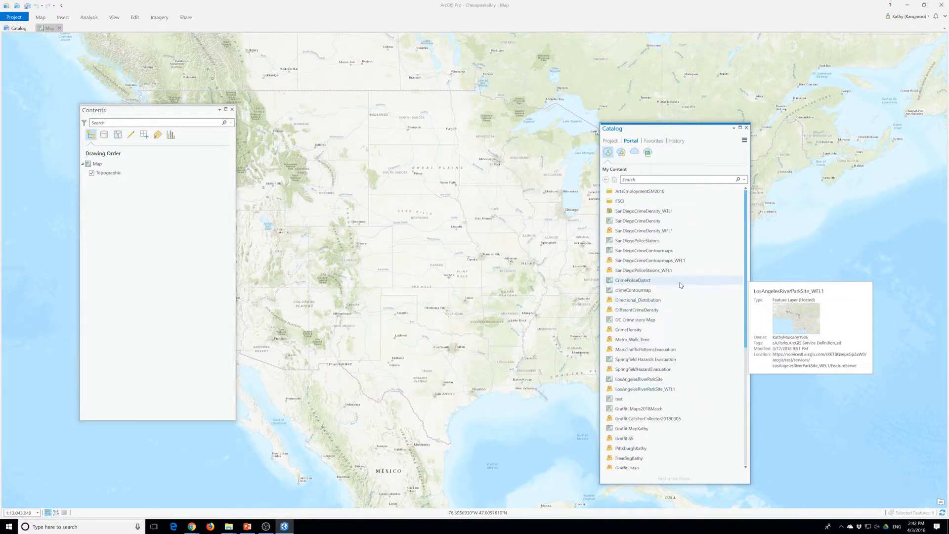
left_click(611, 143)
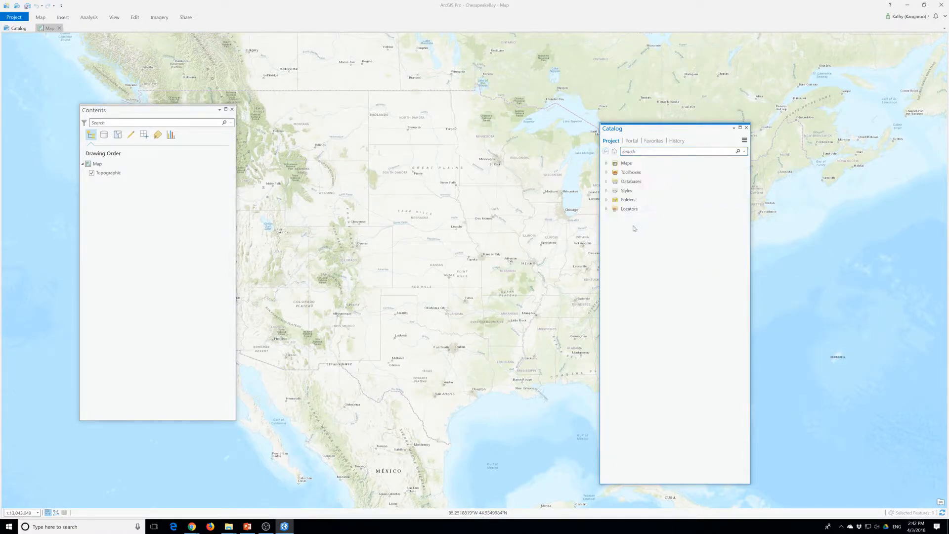
Add a folder connection to MakingSpatialDecision inside EsriPress, bookdata, GIST1Pro, and expand it and its ChesapeakeBay subfolder
left_click(606, 200)
right_click(614, 199)
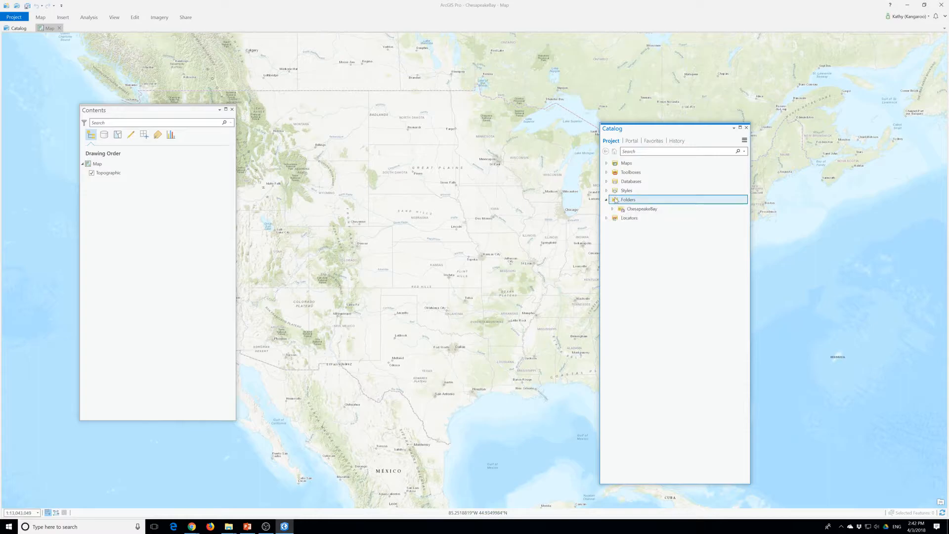
left_click(641, 205)
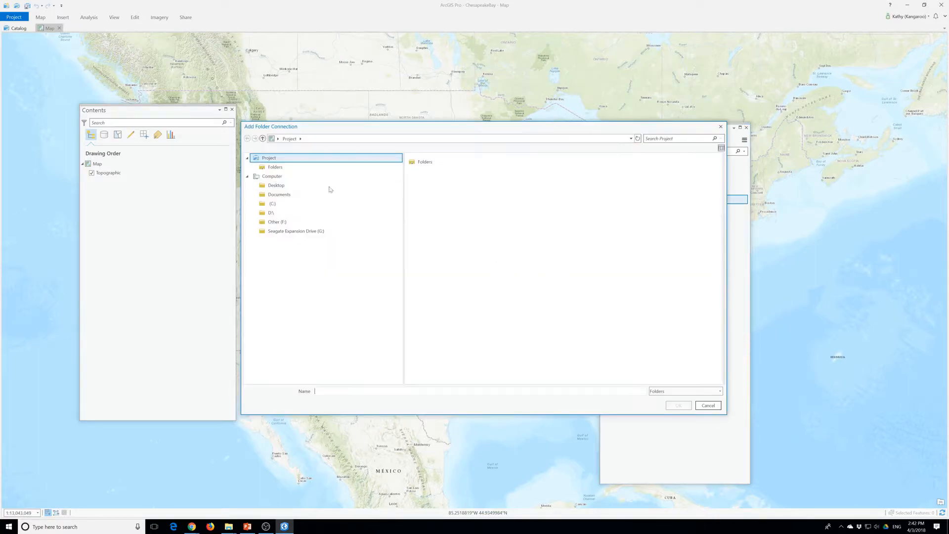
left_click(276, 185)
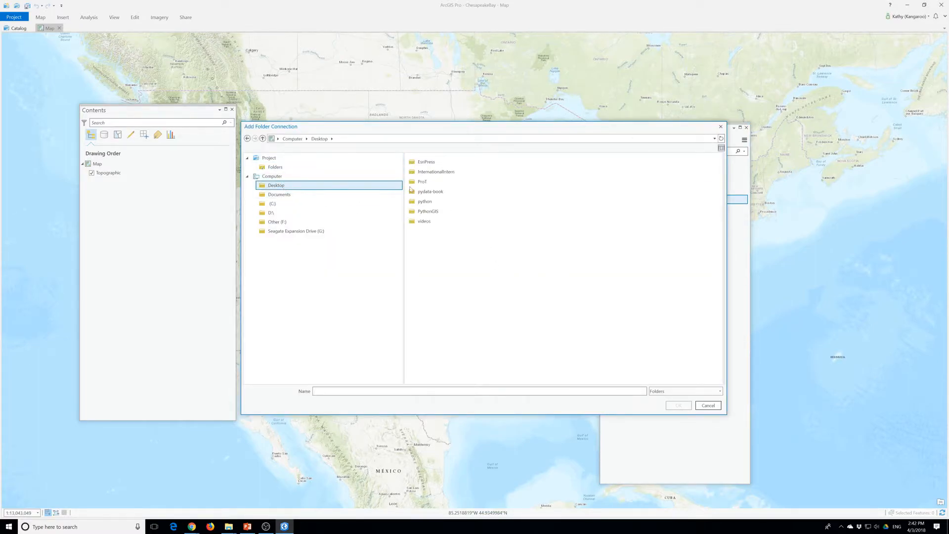
left_click(417, 184)
double_click(423, 184)
double_click(423, 163)
left_click(341, 138)
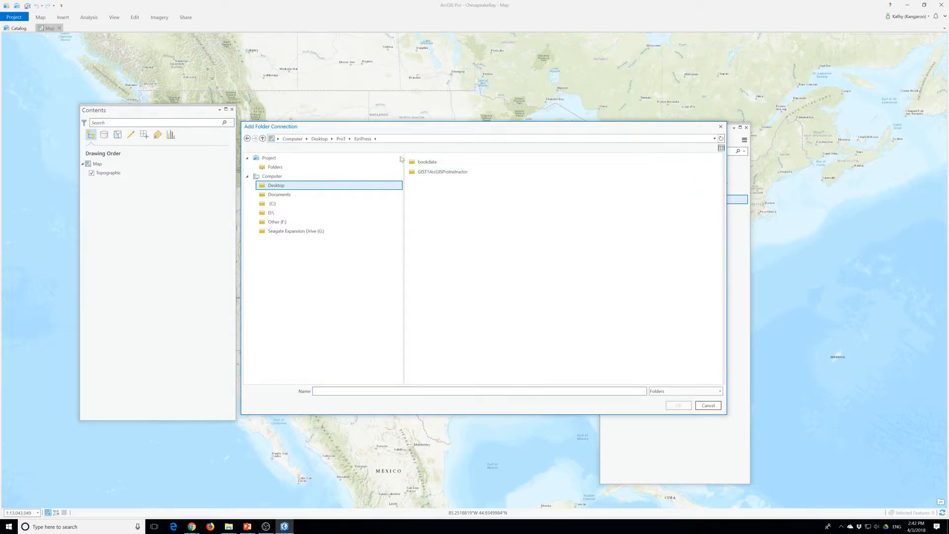
left_click(423, 172)
double_click(423, 163)
double_click(423, 162)
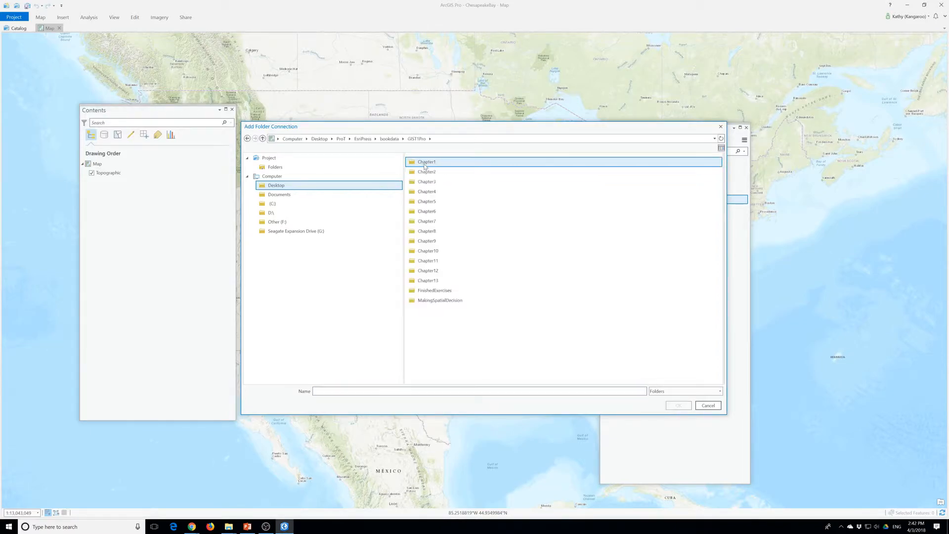
double_click(423, 163)
left_click(445, 301)
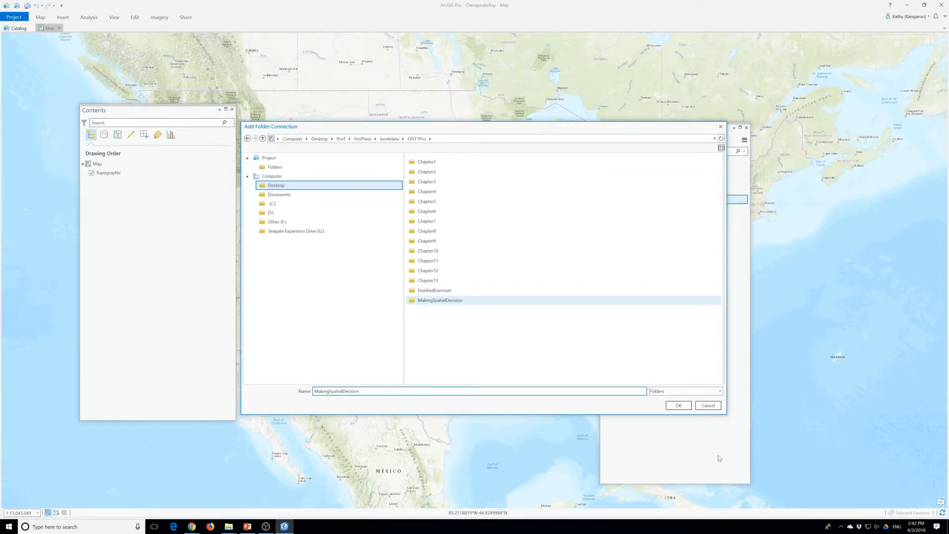
left_click(679, 406)
left_click(614, 218)
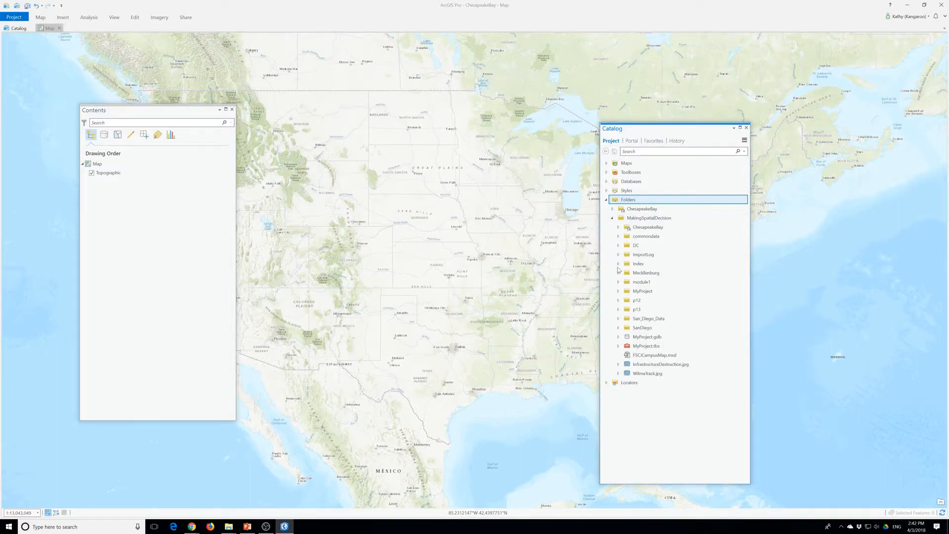
left_click(618, 228)
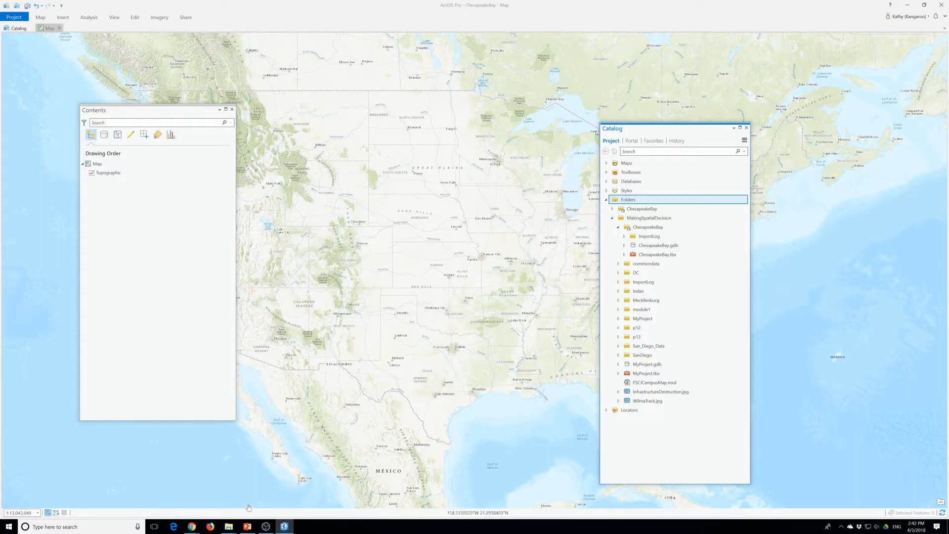
Switch to File Explorer and try to extract Chesapeake_Results.ppkx directly into the Downloads folder with 7-Zip
mouse_move(228, 525)
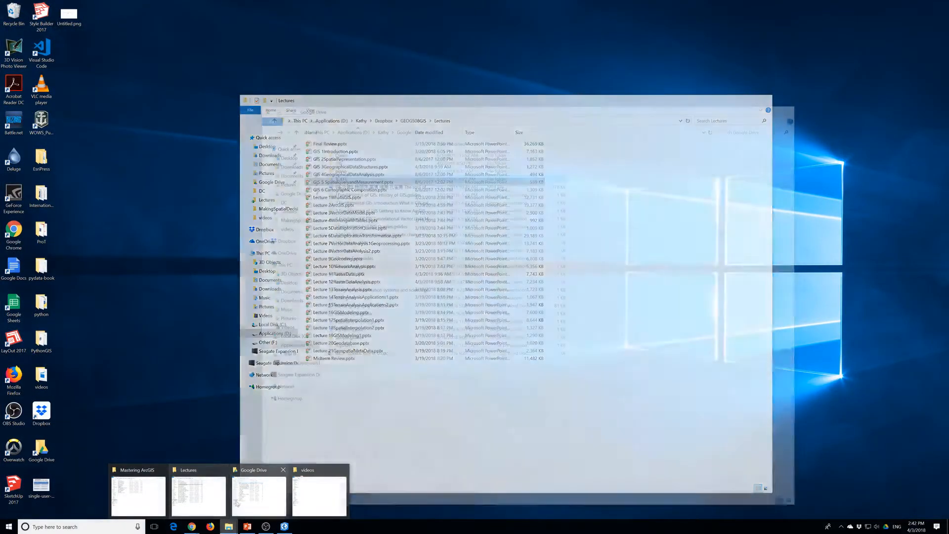
left_click(259, 494)
left_click(291, 168)
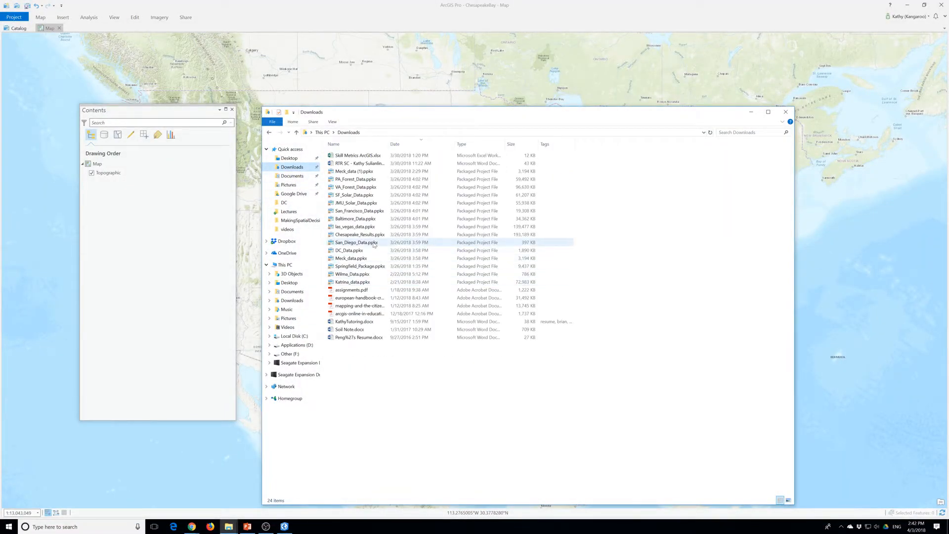
right_click(355, 234)
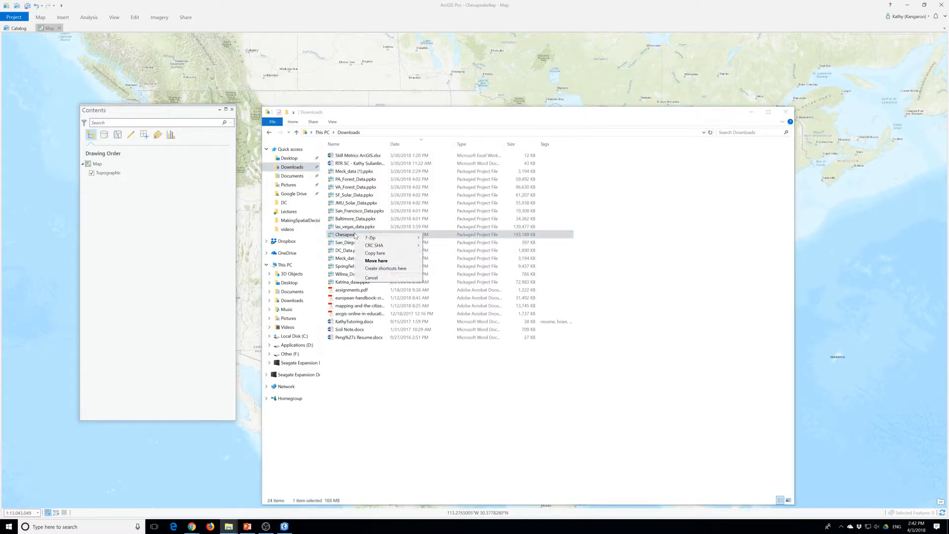
mouse_move(378, 240)
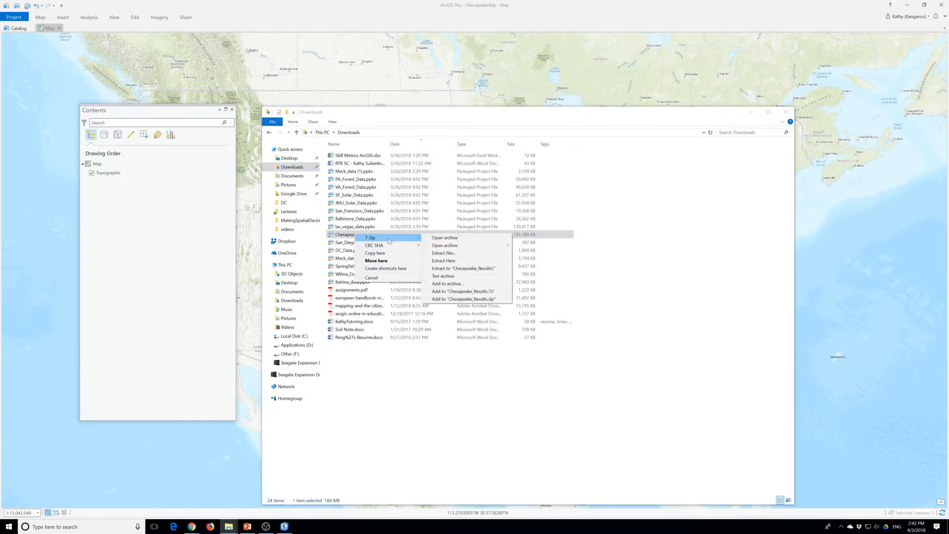
left_click(459, 261)
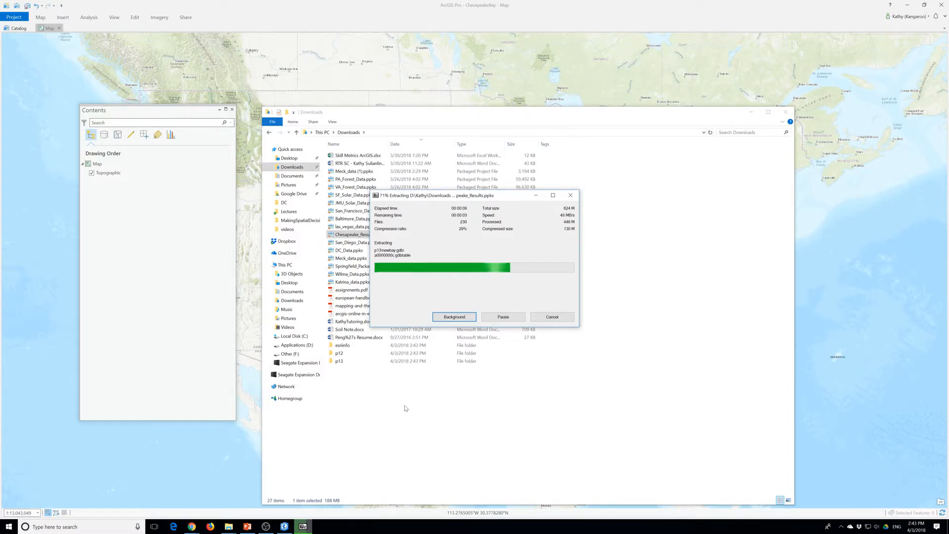
left_click(552, 319)
left_click(449, 285)
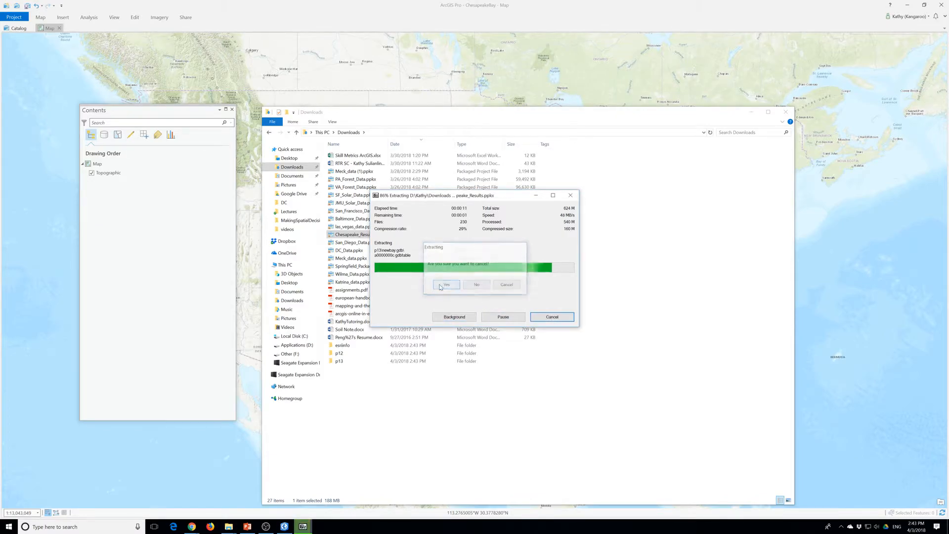
Delete the extracted esriinfo, p12 and p13 folders from Downloads
left_click_drag(356, 388, 342, 346)
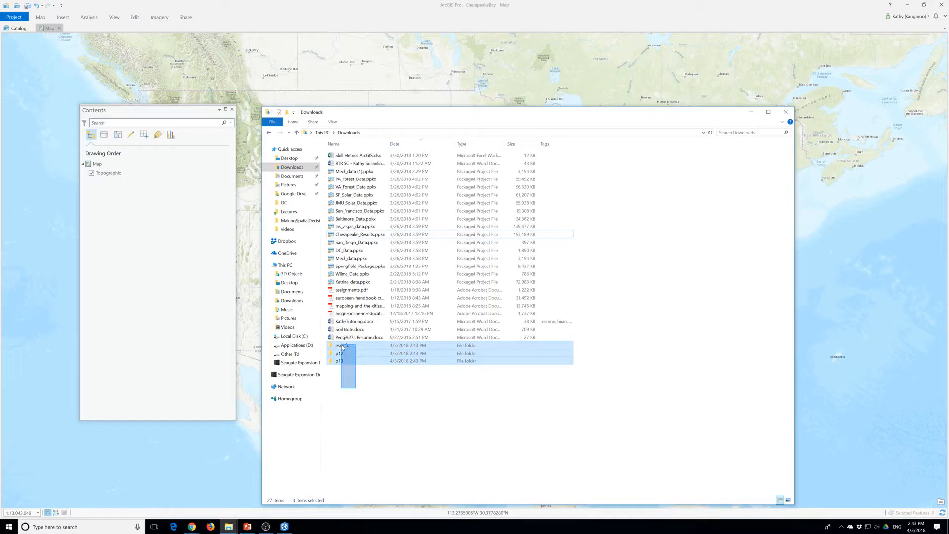
right_click(342, 346)
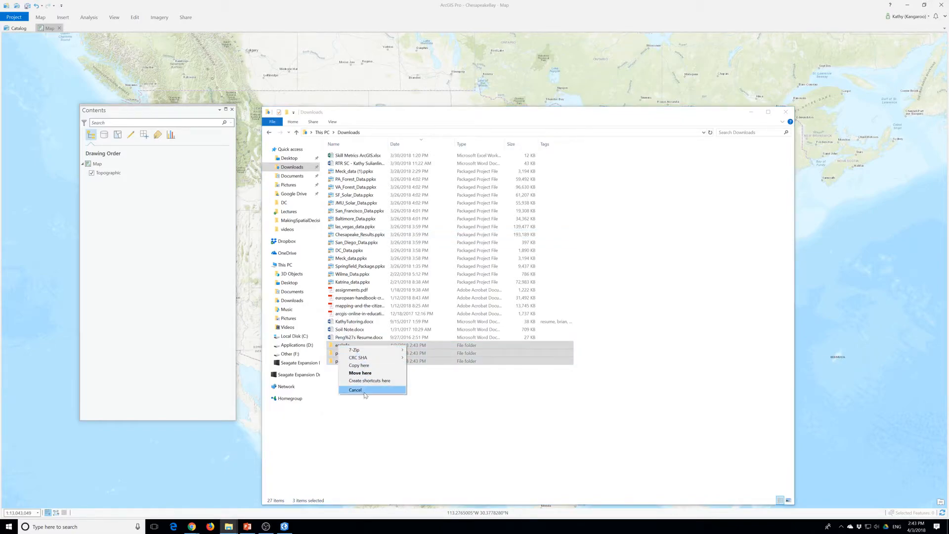
right_click(337, 358)
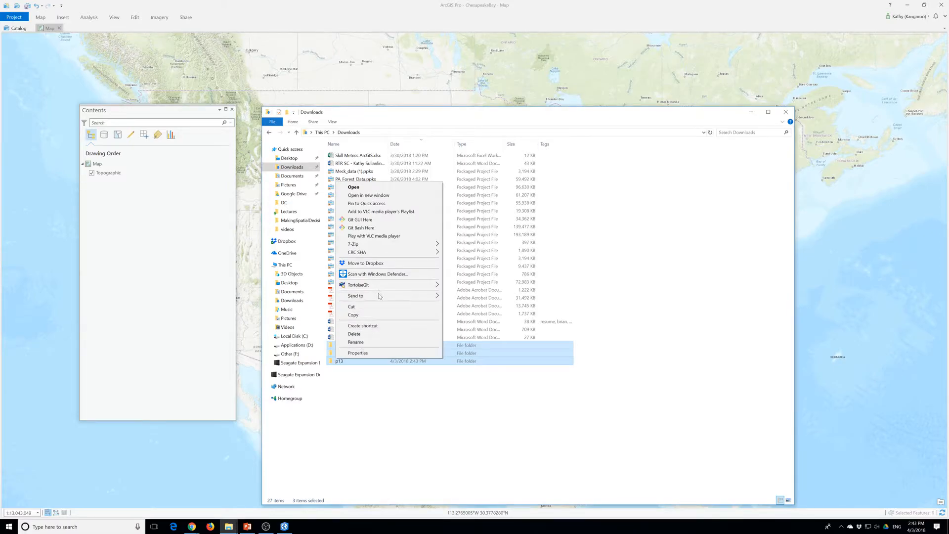
left_click(382, 336)
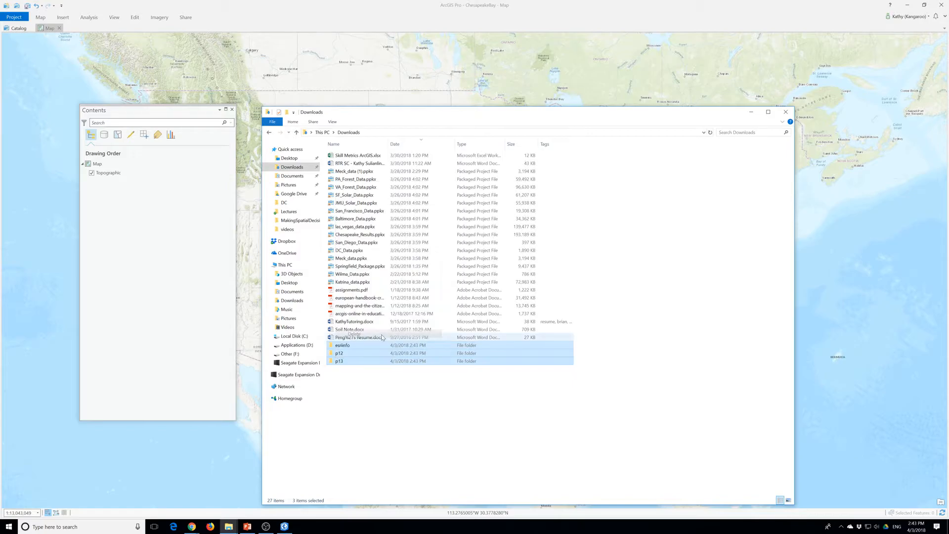
Extract Chesapeake_Results.ppkx with 7-Zip into its own Chesapeake_Results subfolder of Downloads, keeping full pathnames
right_click(355, 237)
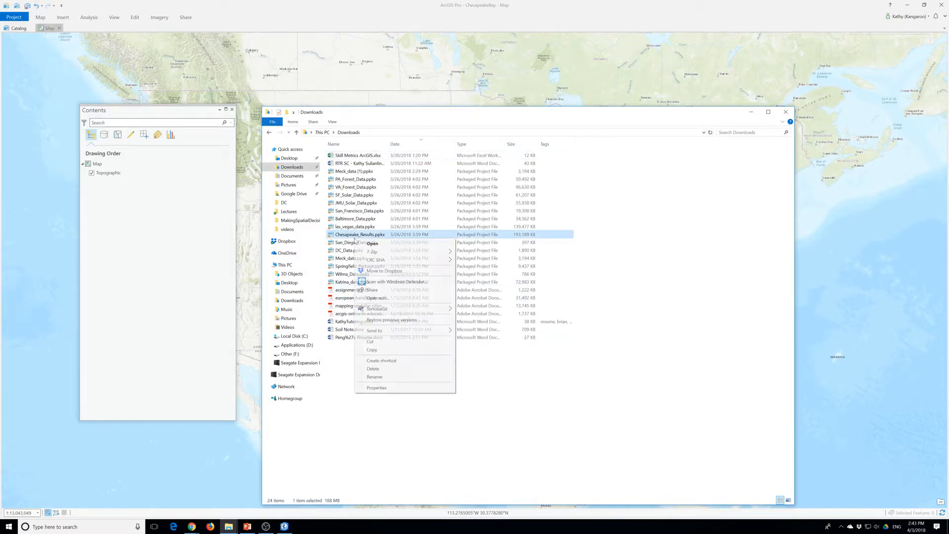
mouse_move(391, 253)
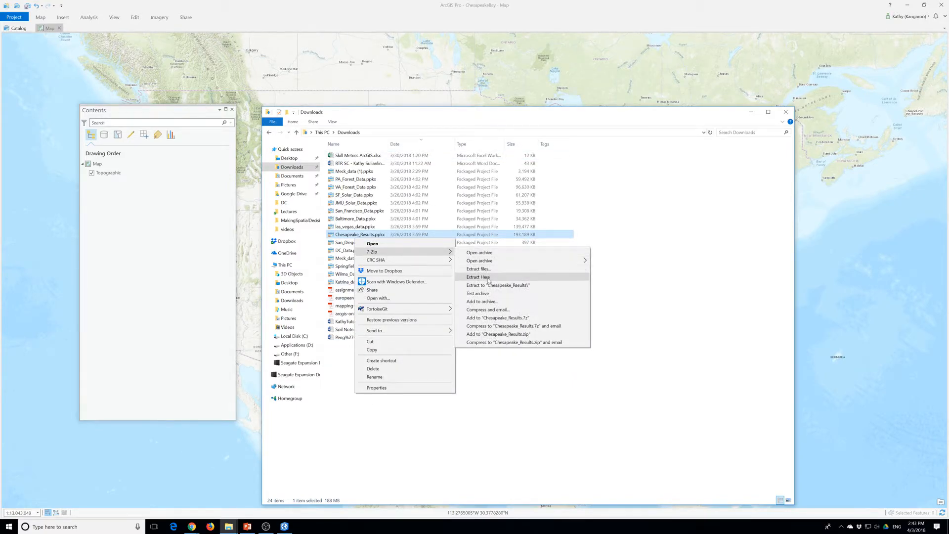
left_click(478, 268)
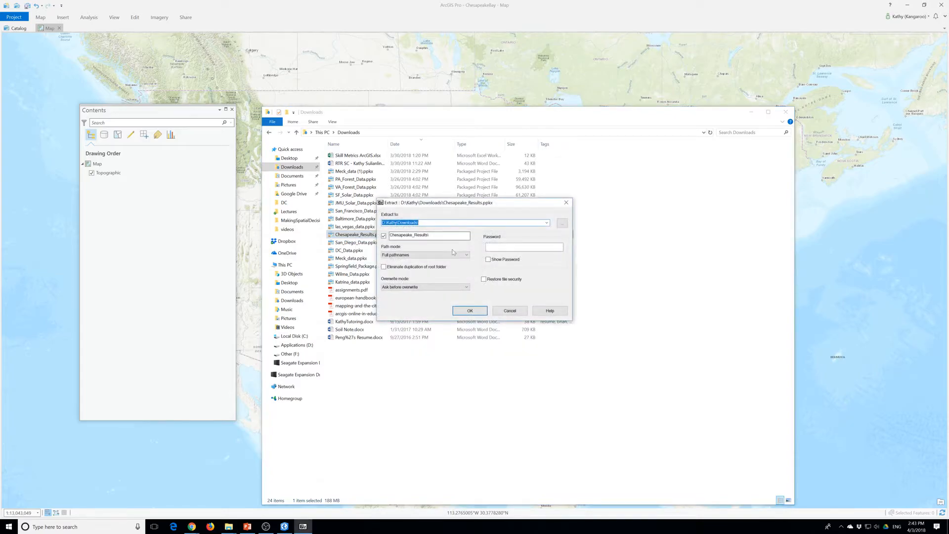
left_click(470, 311)
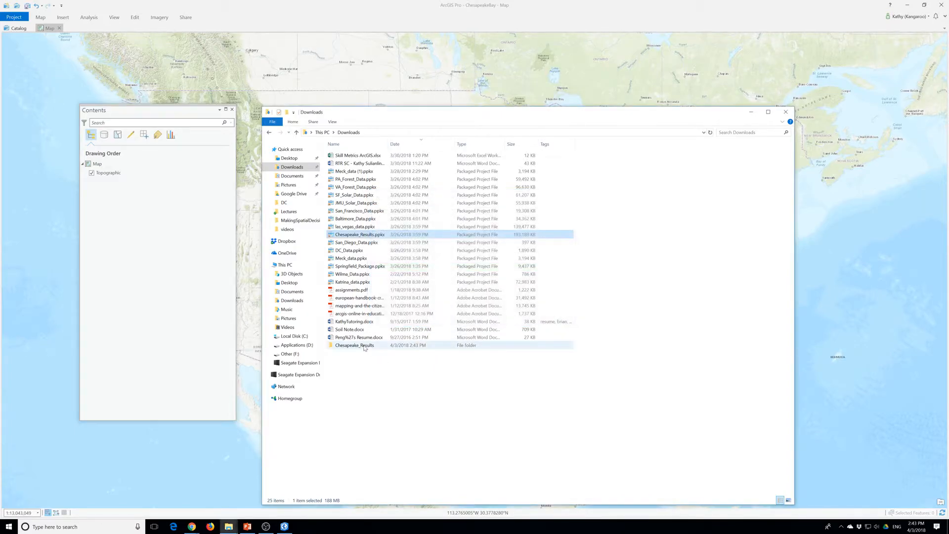
Move the extracted Chesapeake_Results folder from Downloads to the desktop's ProT, EsriPress, bookdata, GIST1Pro, MakingSpatialDecision folder
right_click(357, 346)
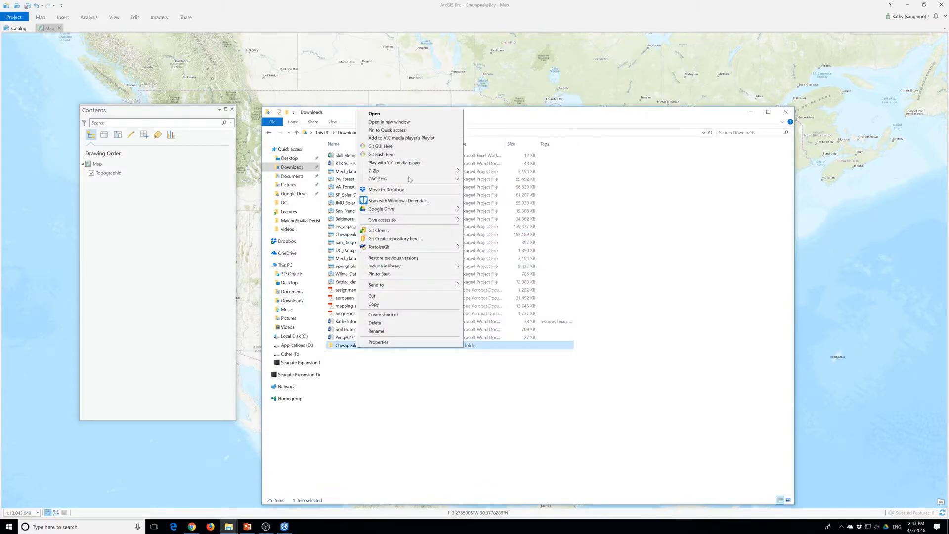
left_click(386, 296)
left_click(289, 158)
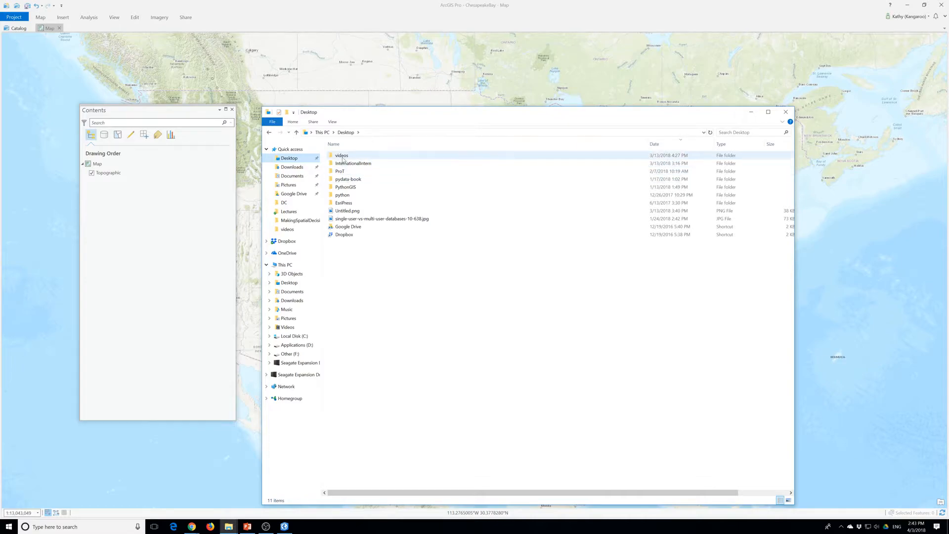
double_click(344, 171)
double_click(344, 156)
double_click(344, 155)
double_click(345, 155)
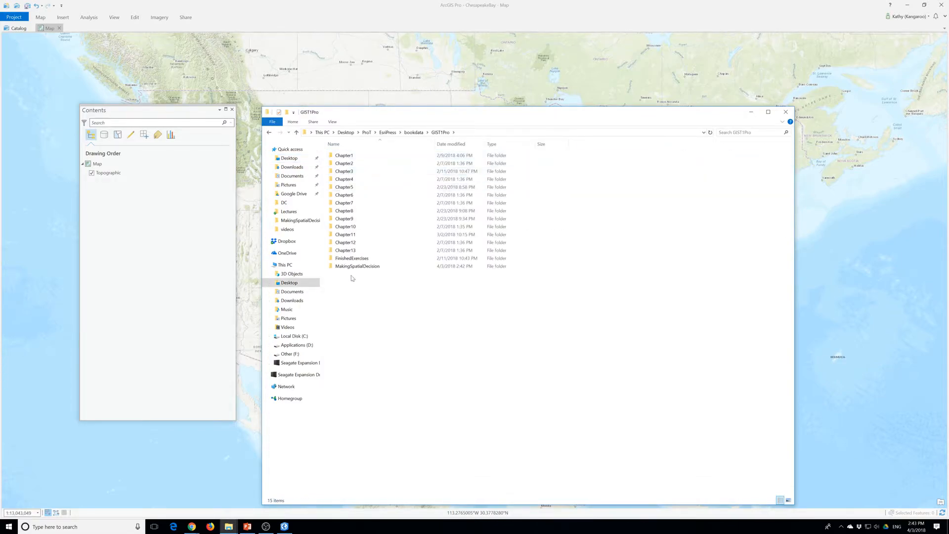
double_click(352, 267)
right_click(358, 335)
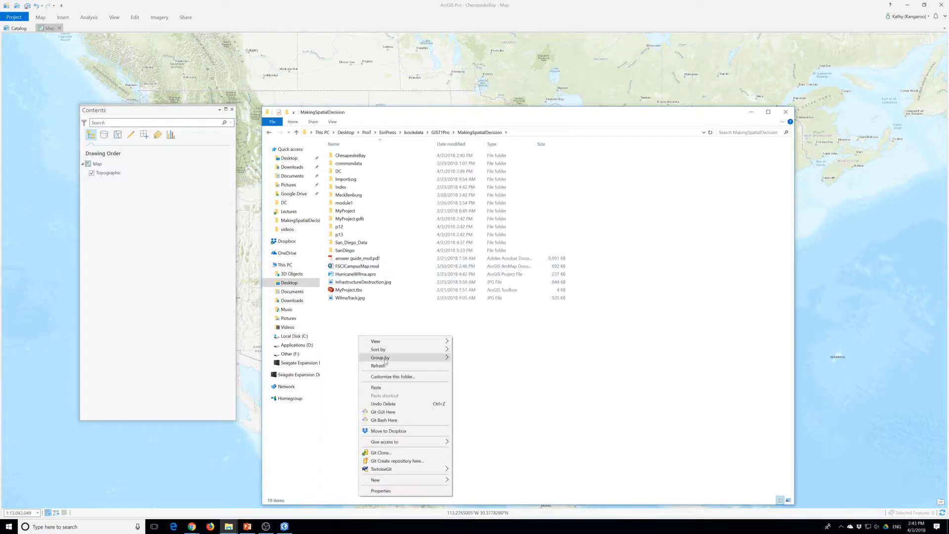
left_click(395, 388)
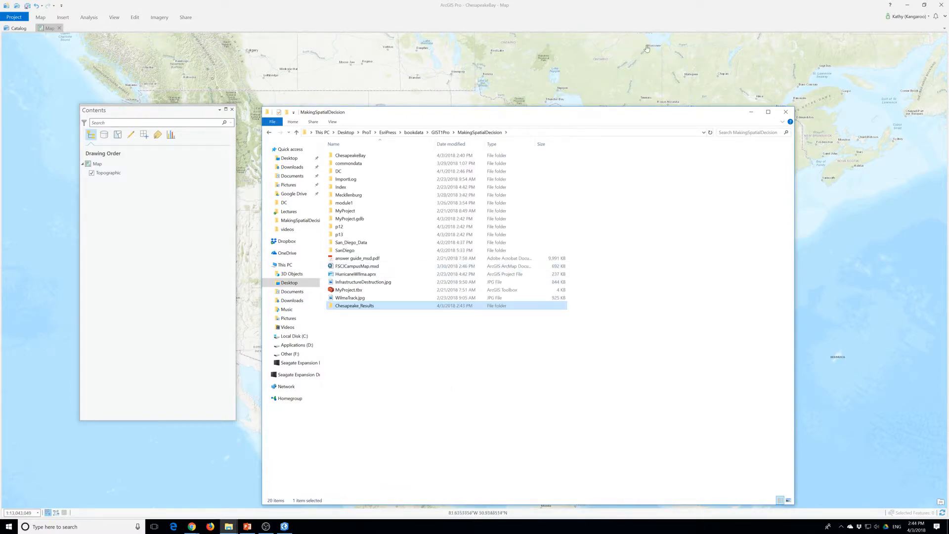
Switch back to ArcGIS Pro and refresh the MakingSpatialDecision folder connection in the catalog
left_click(751, 112)
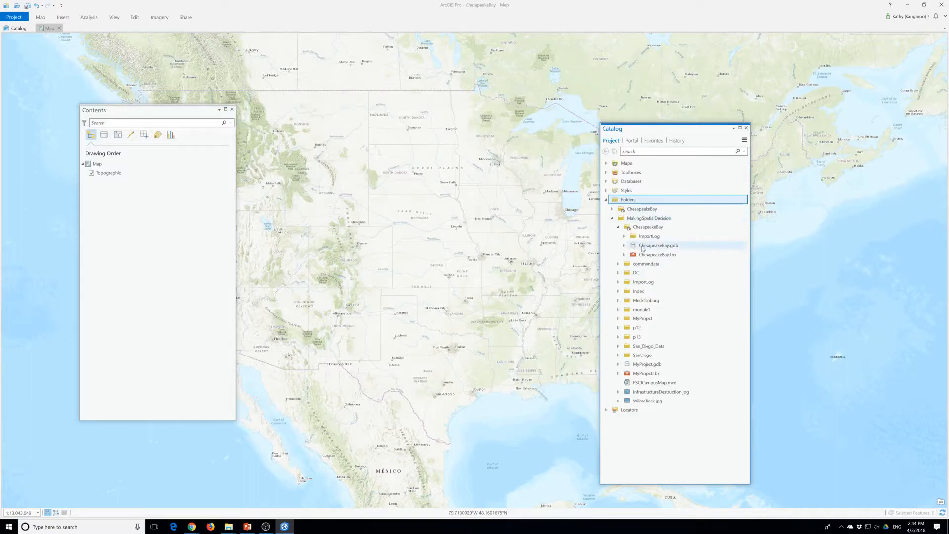
right_click(624, 200)
left_click(621, 201)
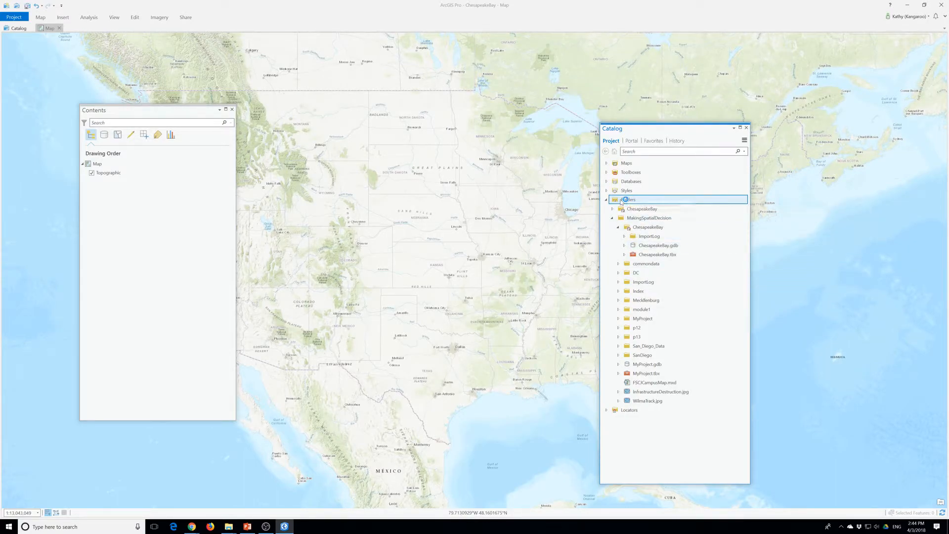
right_click(633, 218)
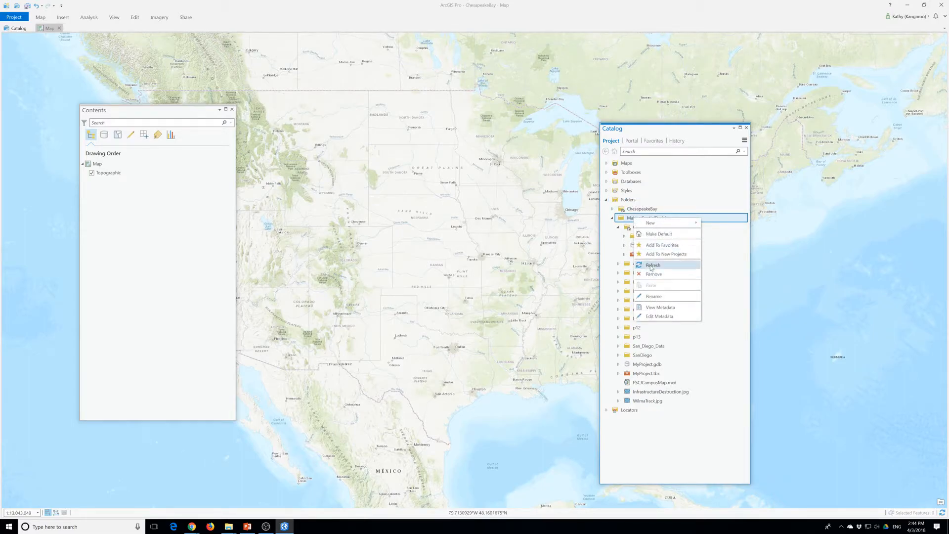
left_click(651, 266)
Expand Chesapeake_Results with its p12 and p13 folders, down to the layers dataset in p13's newbay.gdb
left_click(618, 237)
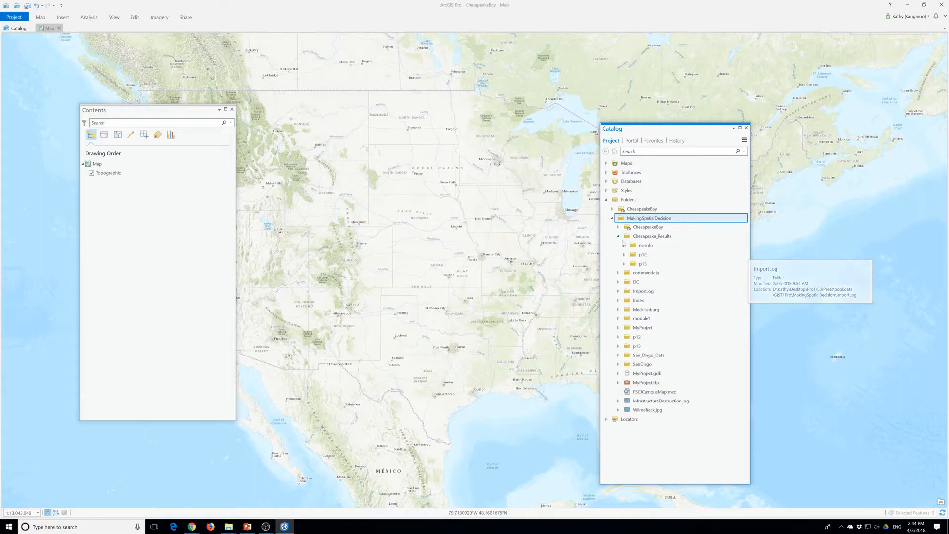
left_click(624, 255)
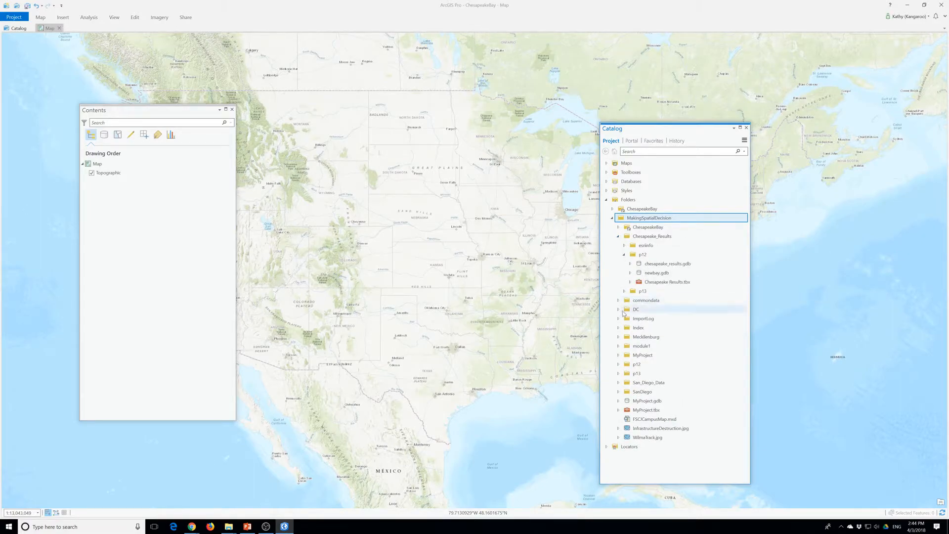
left_click(624, 291)
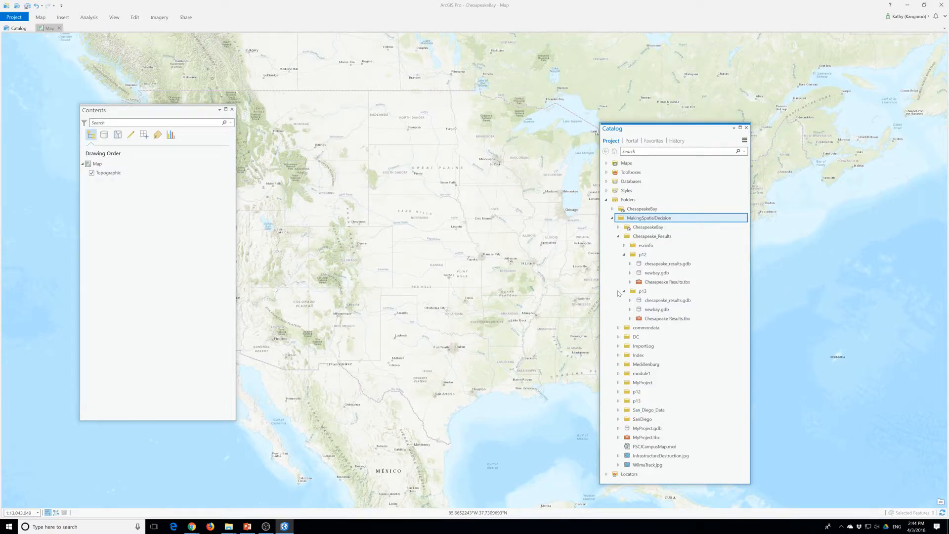
left_click(631, 309)
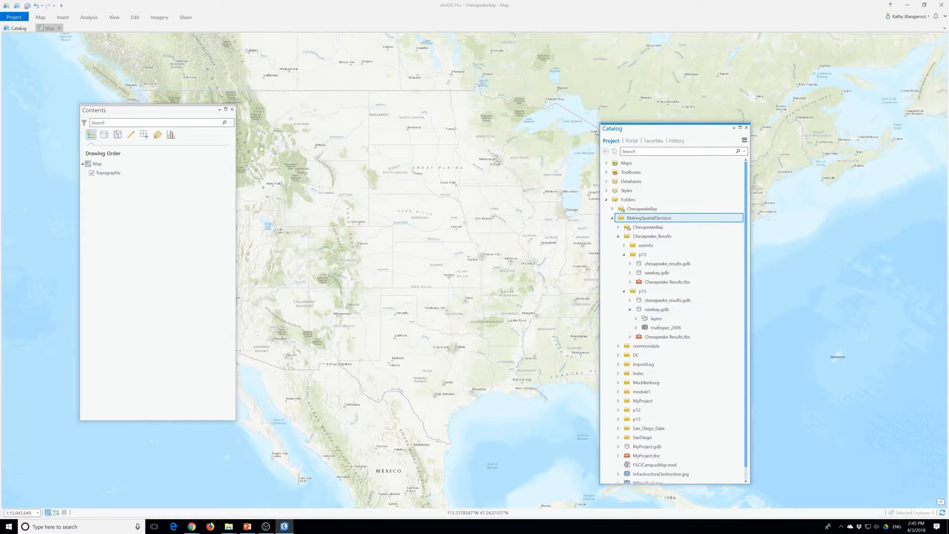
left_click(633, 323)
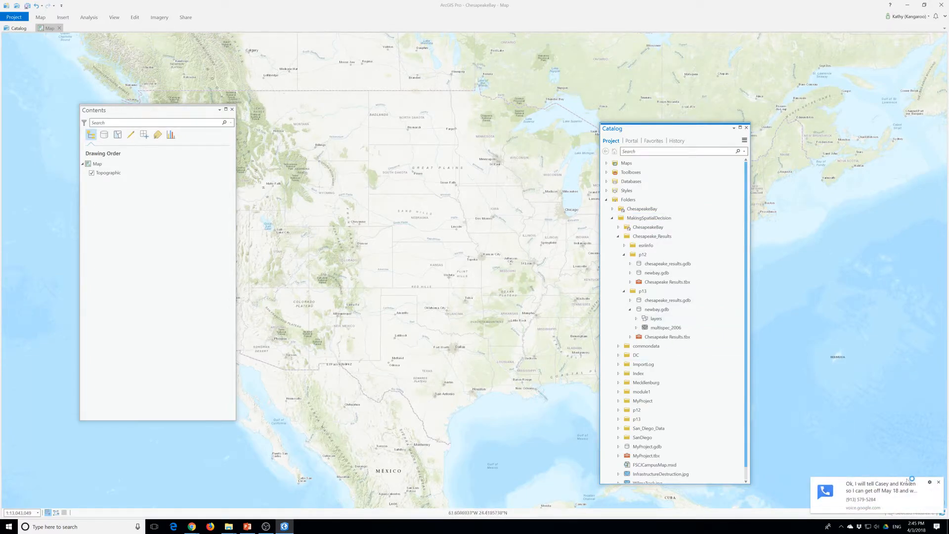
left_click(940, 483)
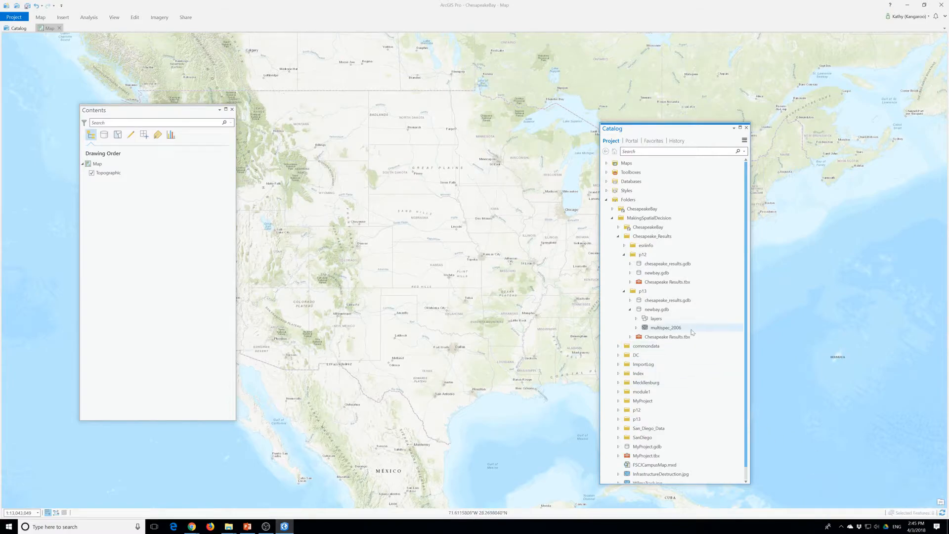
left_click(637, 319)
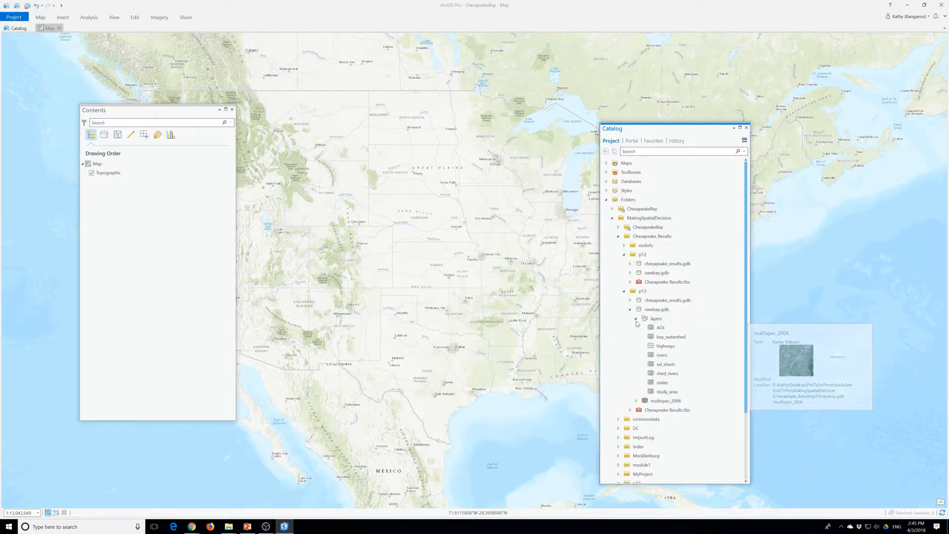
scroll(658, 374, "down", 1)
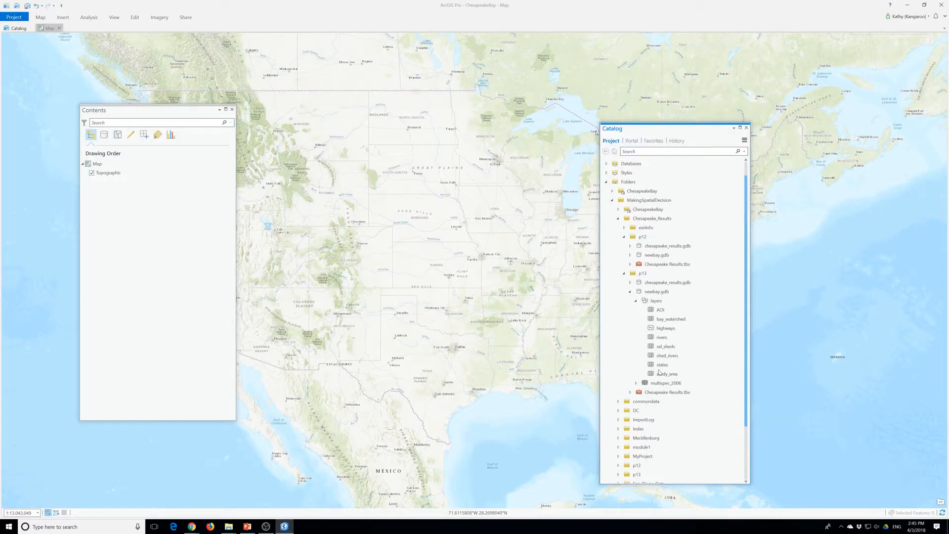
mouse_move(660, 373)
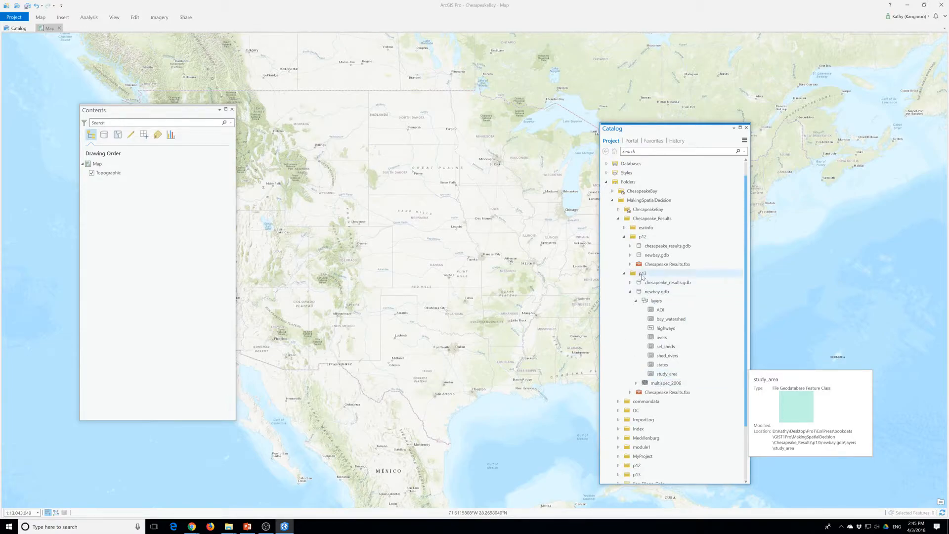
mouse_move(642, 276)
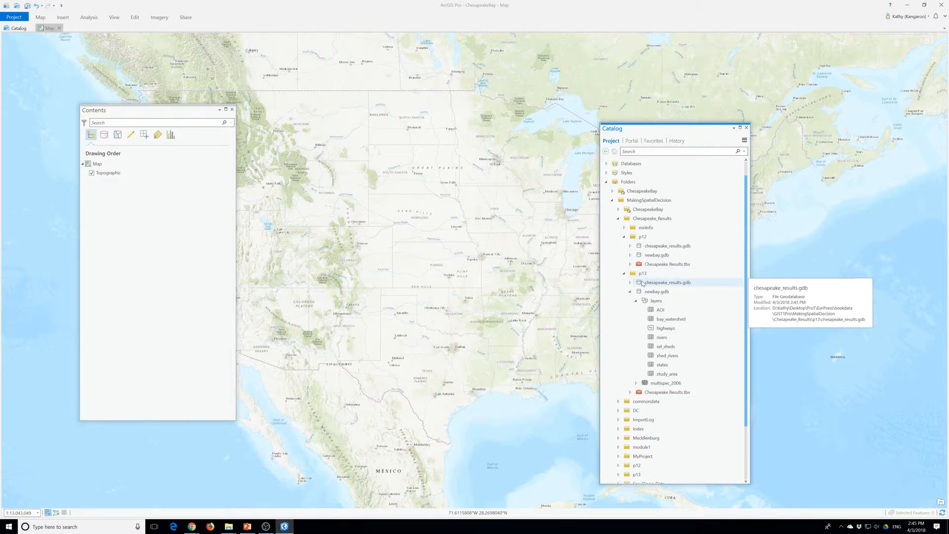
Add the layers dataset and the multispec_2006 raster from p13's newbay.gdb to the current map
right_click(657, 301)
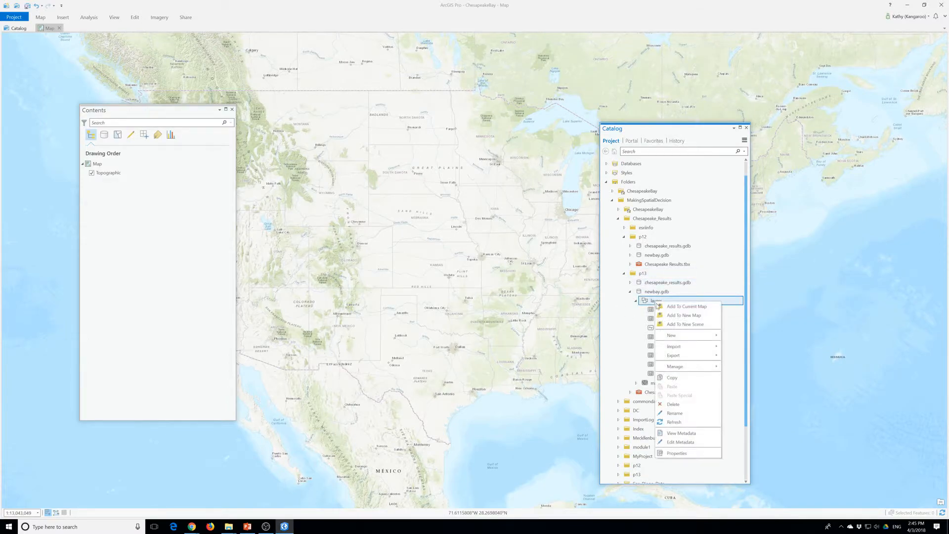
left_click(665, 306)
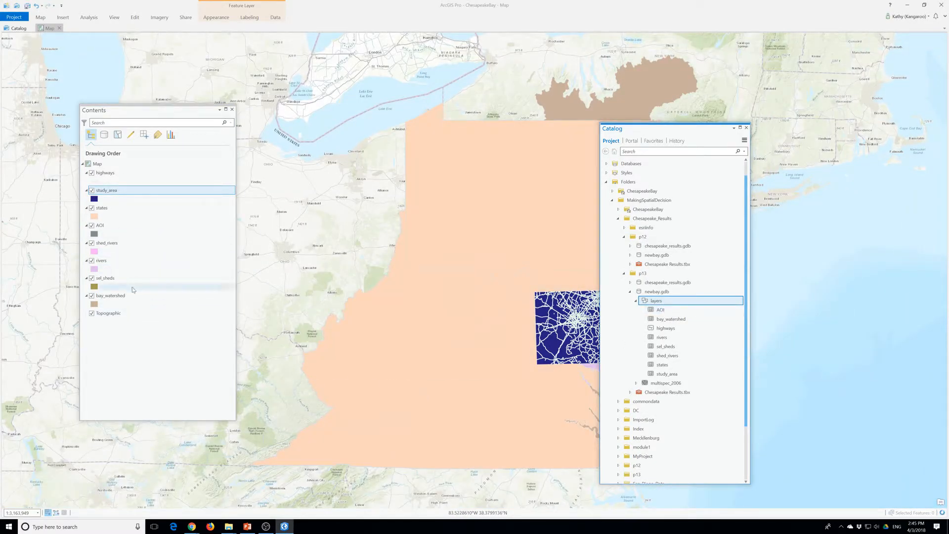
left_click(636, 383)
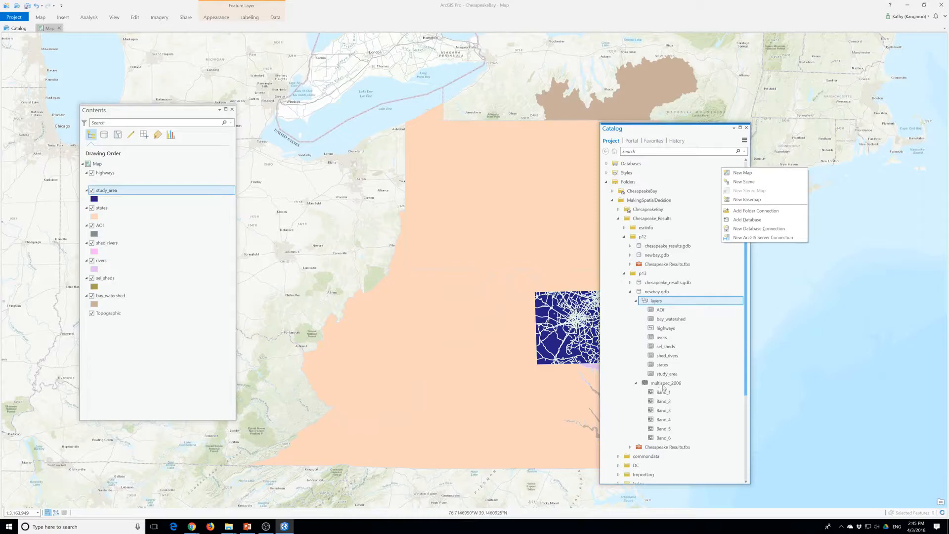
left_click(663, 385)
right_click(663, 385)
left_click(697, 252)
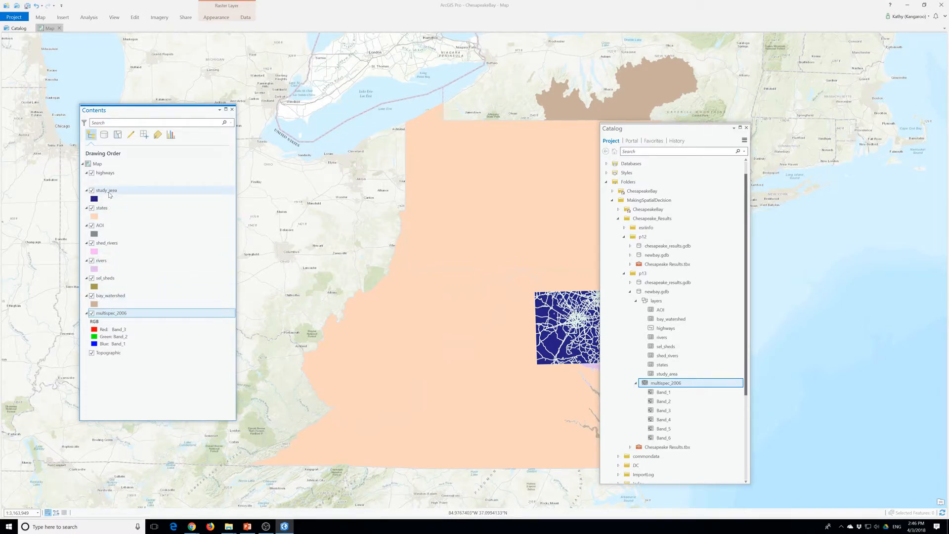
Capitalize the highways layer's name to Highways
left_click(106, 175)
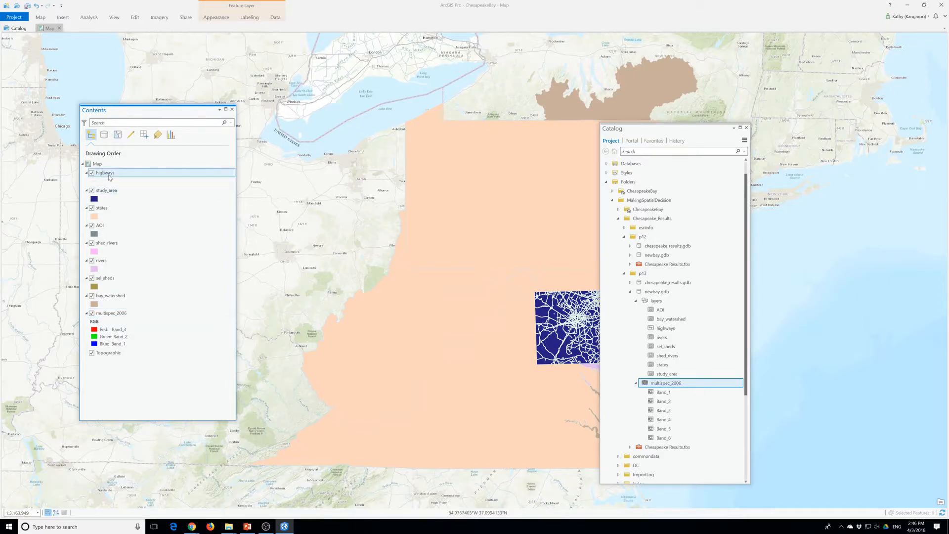
left_click(106, 173)
key("BackSpace")
type("H")
Rename the study_area layer as Areas of Interest
left_click(106, 193)
left_click(109, 194)
left_click(110, 191)
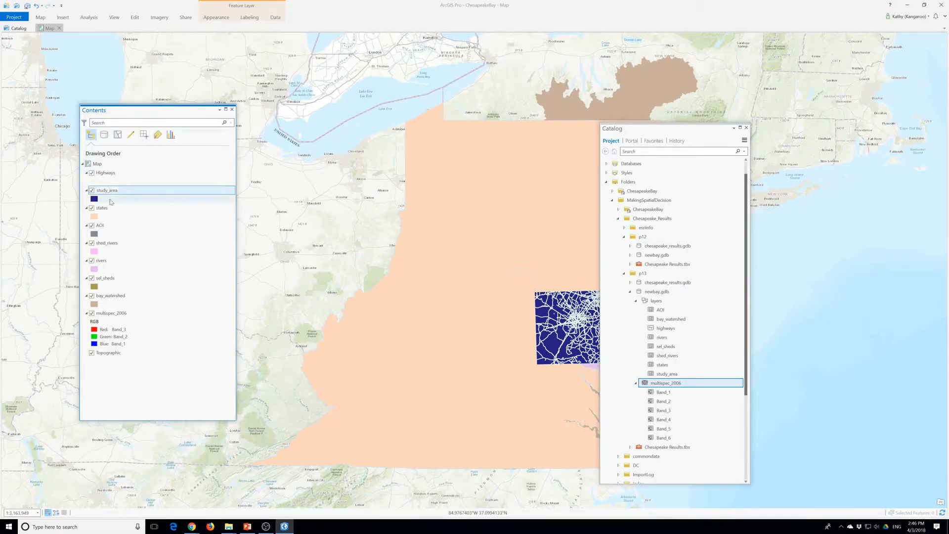
key("ctrl+a")
type("Areas of Interes")
key("Return")
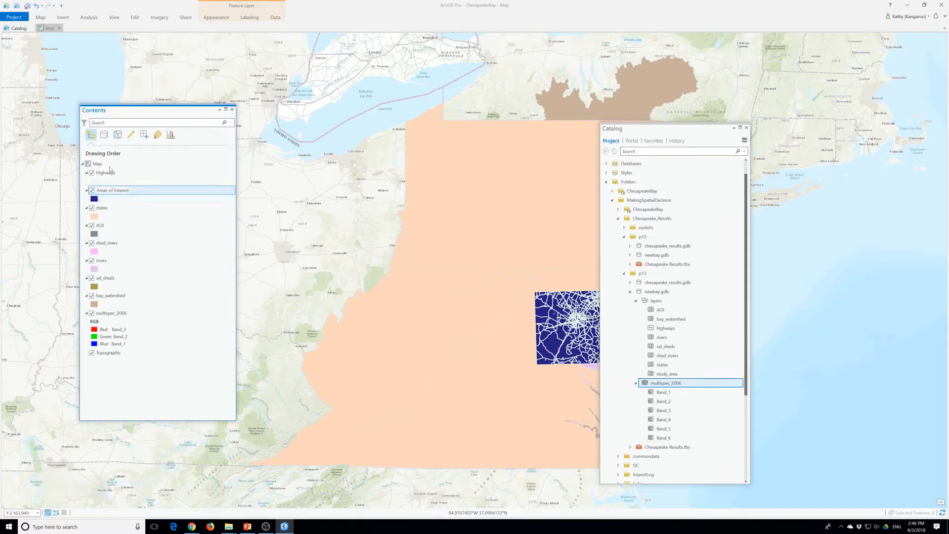
Move the AOI layer directly above Areas of Interest in the drawing order and rename it Area of Interest
left_click(104, 226)
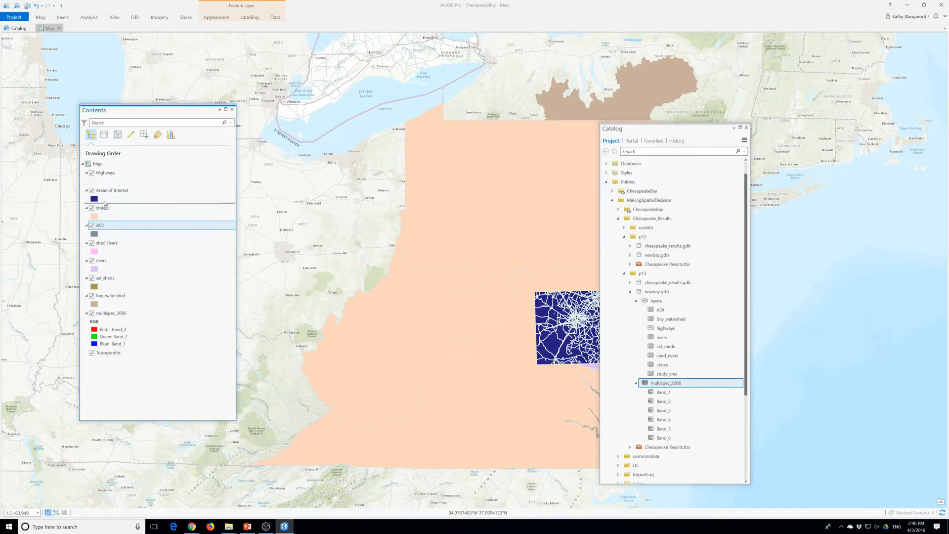
left_click_drag(100, 232, 104, 193)
left_click(104, 193)
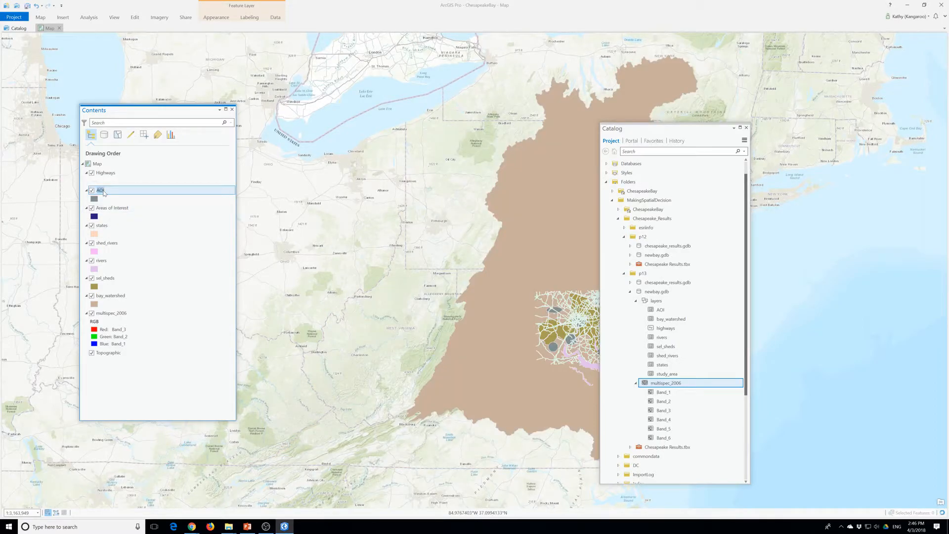
type("Area of")
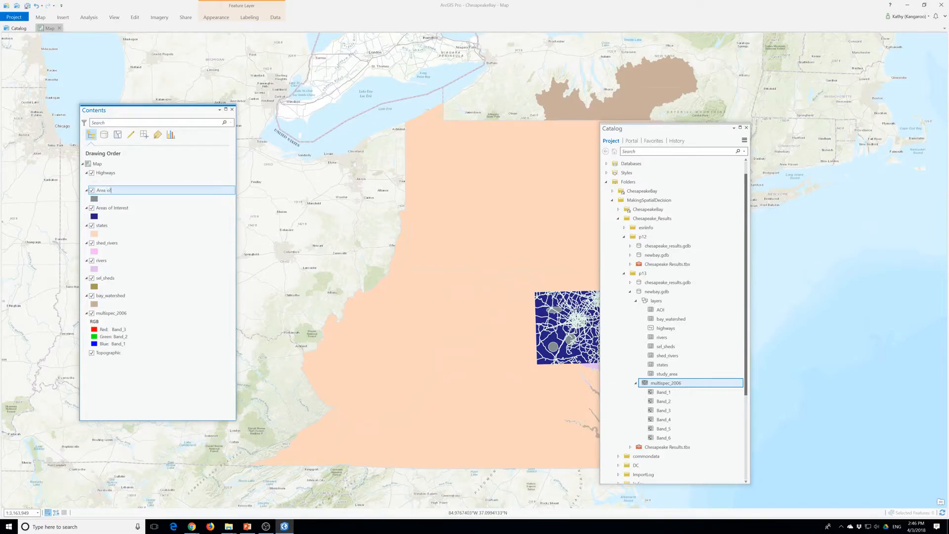
type(" Interest")
Rename the Areas of Interest layer as Study Area
left_click(112, 208)
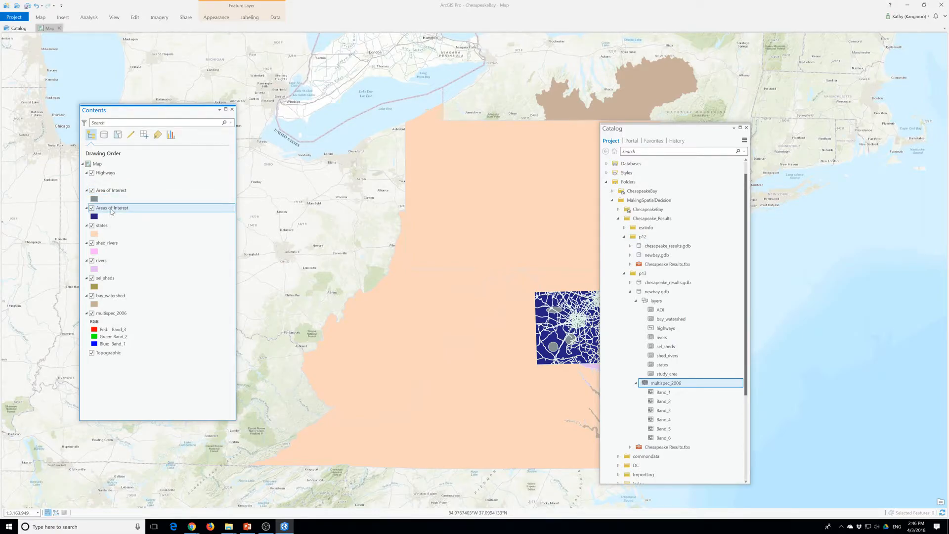
left_click(112, 208)
left_click(101, 233)
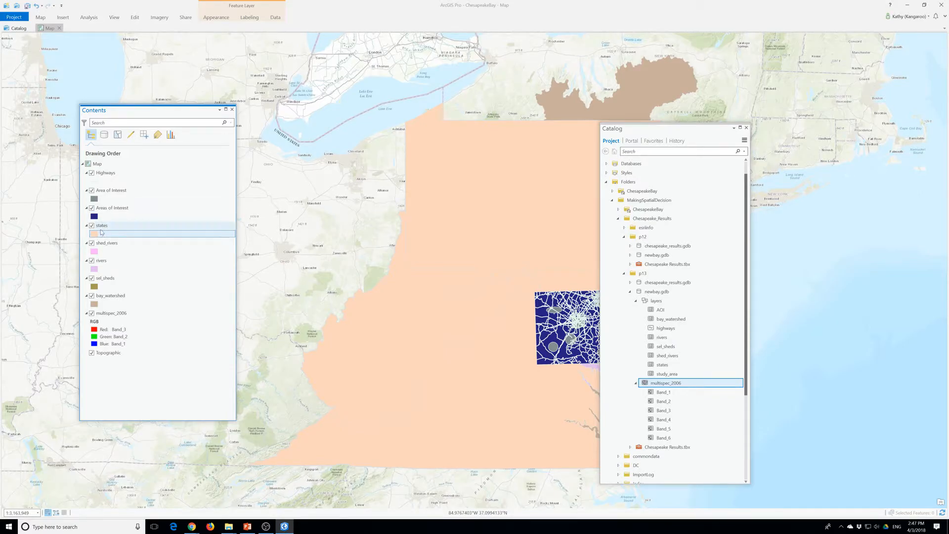
left_click(113, 209)
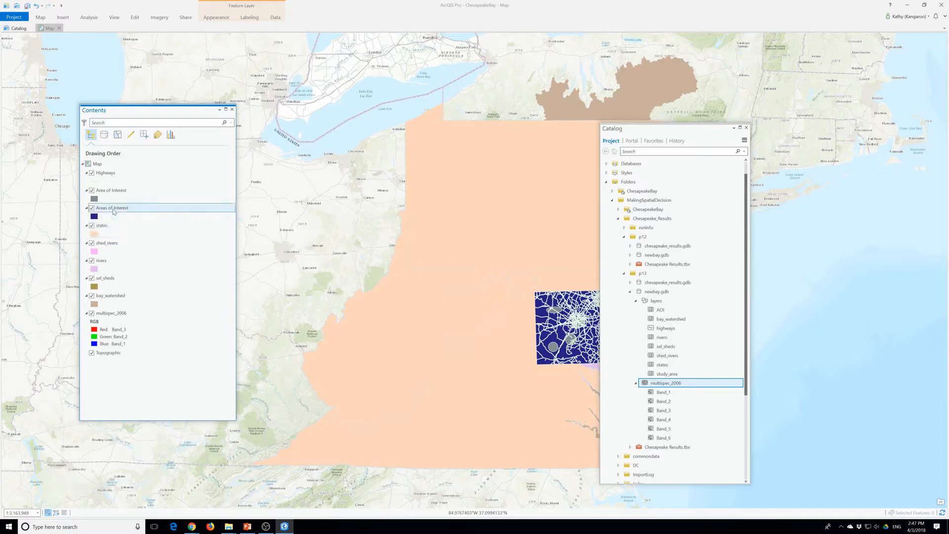
double_click(113, 210)
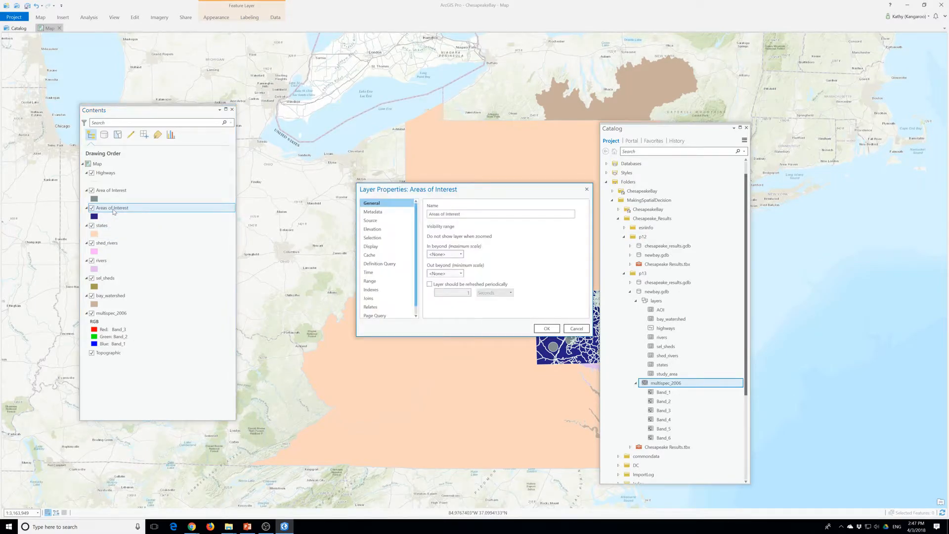
left_click(546, 328)
left_click(122, 208)
type("St")
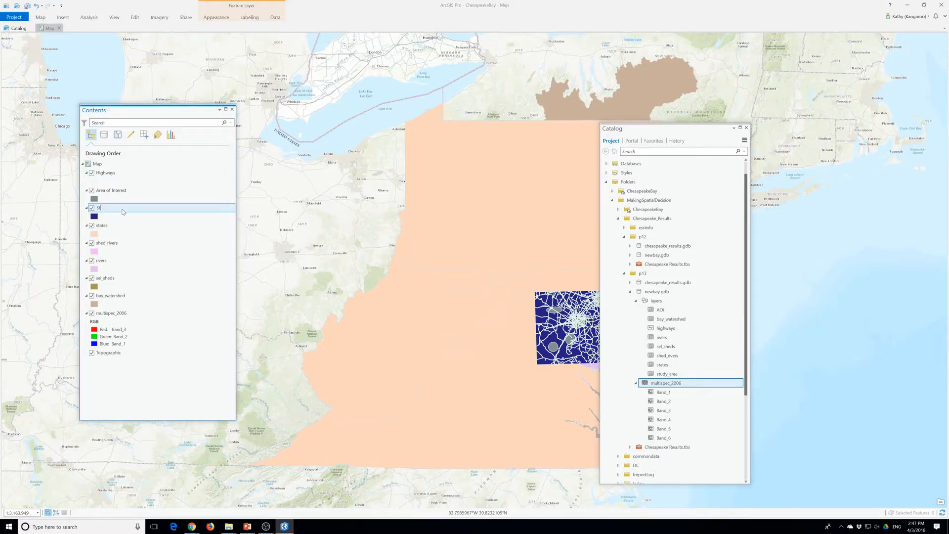
type("udy Area")
left_click(104, 231)
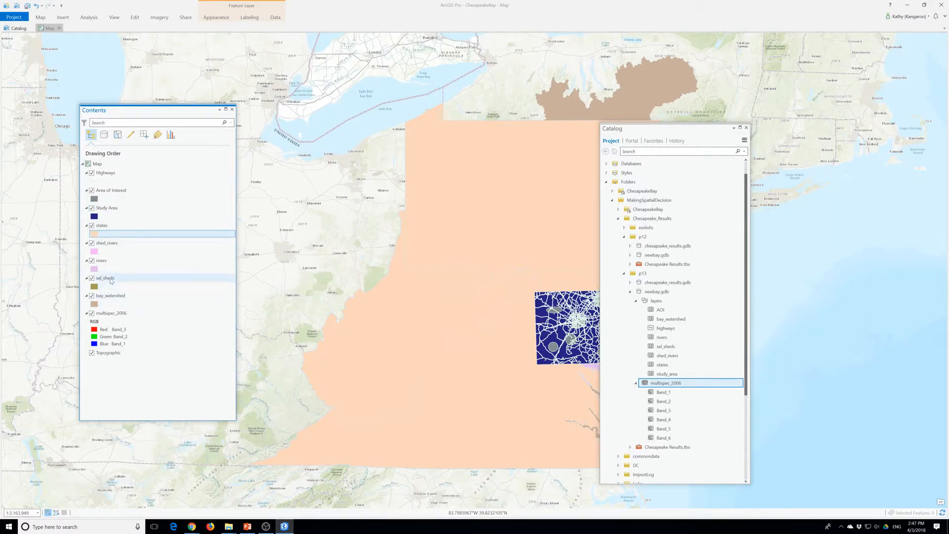
Move the sel_sheds layer directly above Study Area and rename it Selected Shed Rivers
left_click(111, 280)
mouse_move(111, 280)
left_mouse_down()
mouse_move(118, 237)
mouse_move(108, 194)
mouse_move(106, 213)
left_mouse_up()
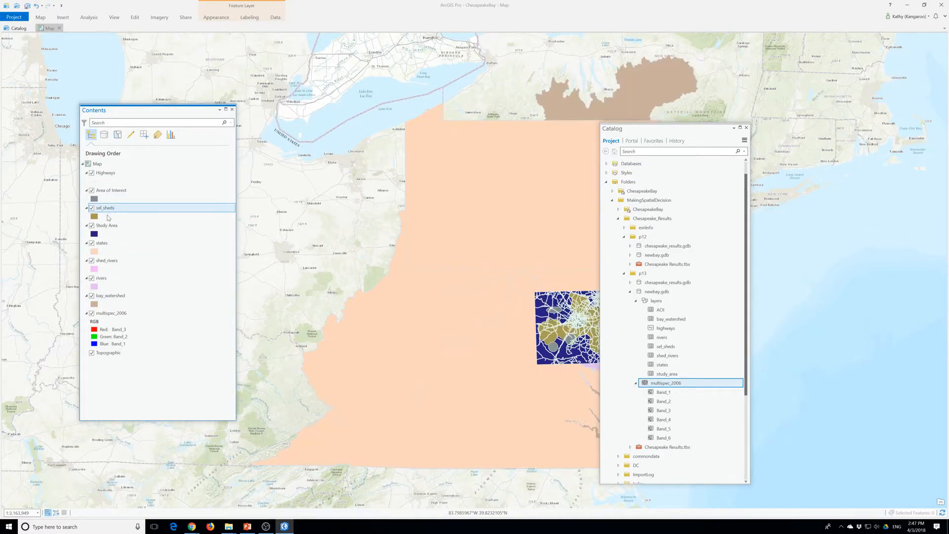
left_click(106, 208)
type("Selected")
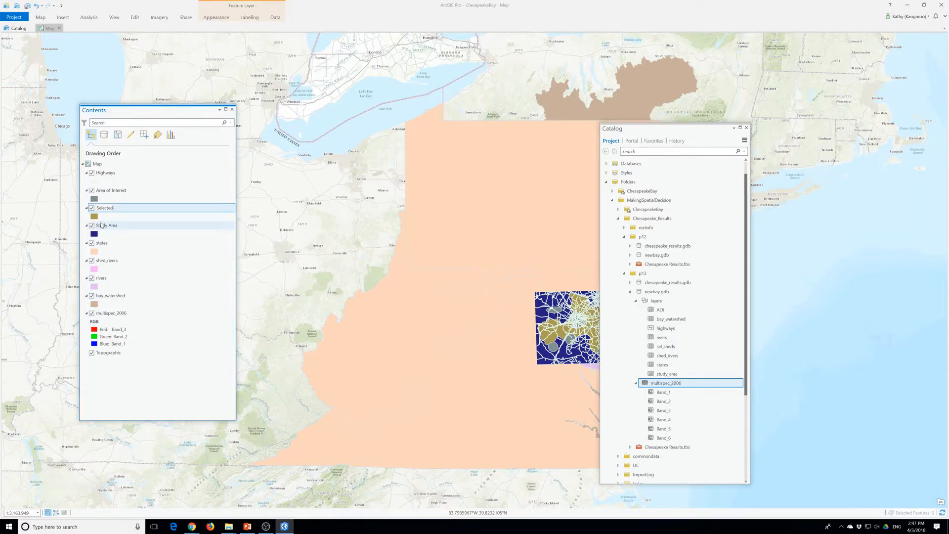
type(" Shed Rivers")
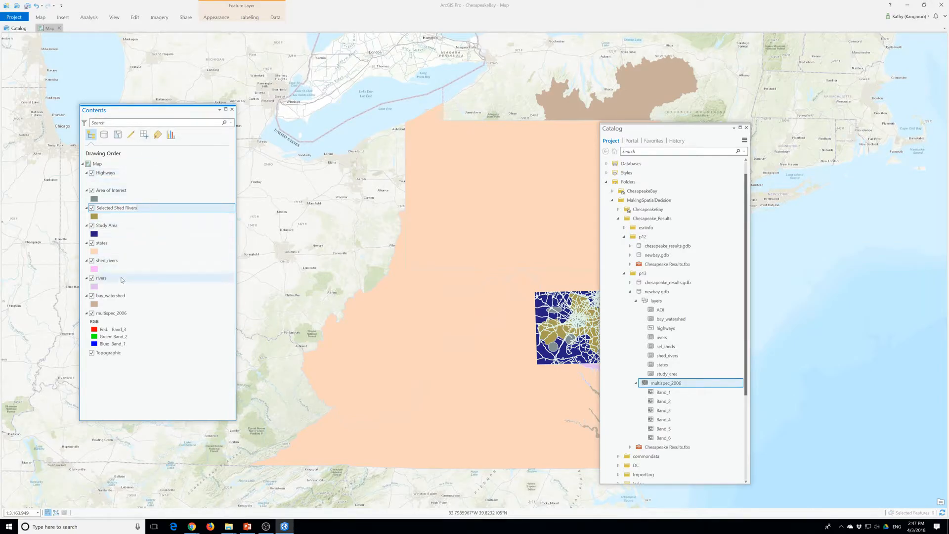
Move the rivers layer directly above Study Area and capitalize its name to Rivers
left_click(102, 280)
mouse_move(103, 282)
left_mouse_down()
mouse_move(111, 268)
mouse_move(98, 229)
left_mouse_up()
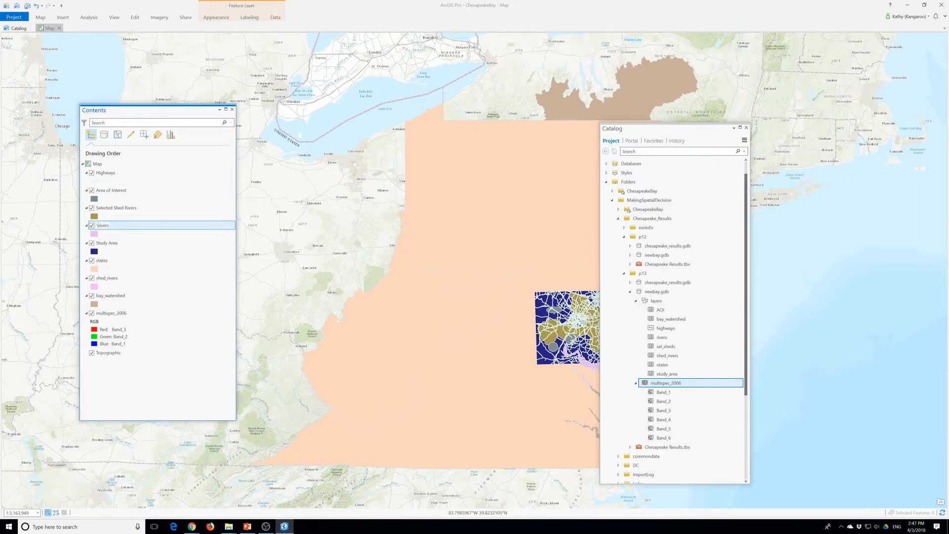
type("R")
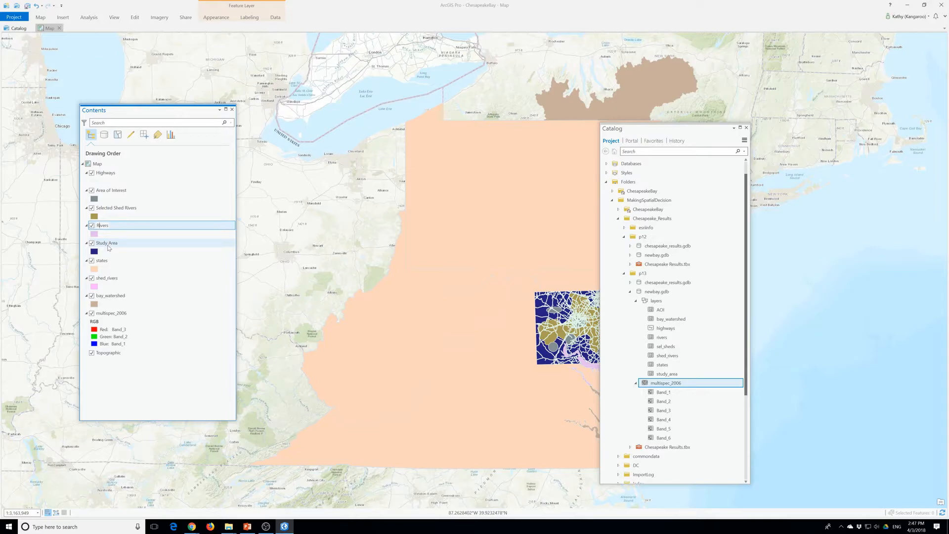
left_click(110, 234)
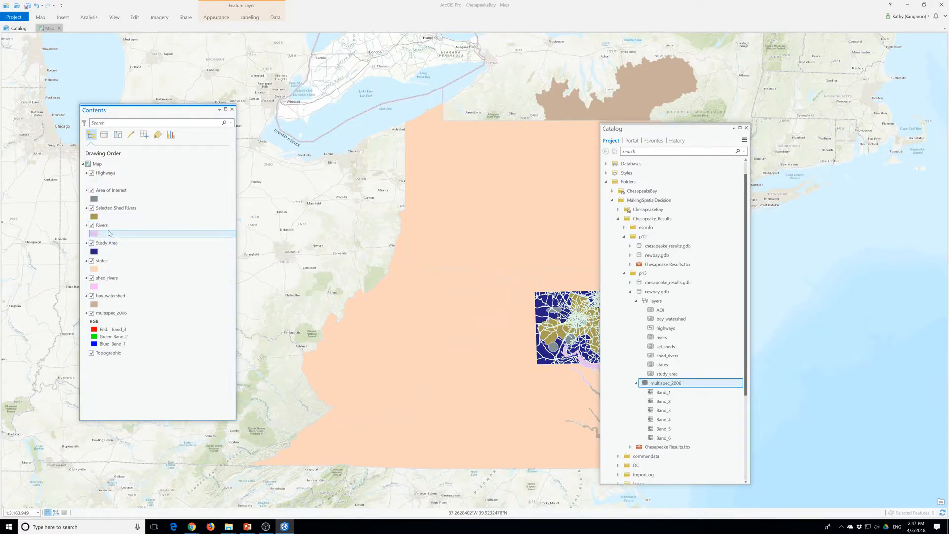
Toggle the shed_rivers layer's visibility off and on, and move it directly below Area of Interest in the drawing order
left_click(104, 279)
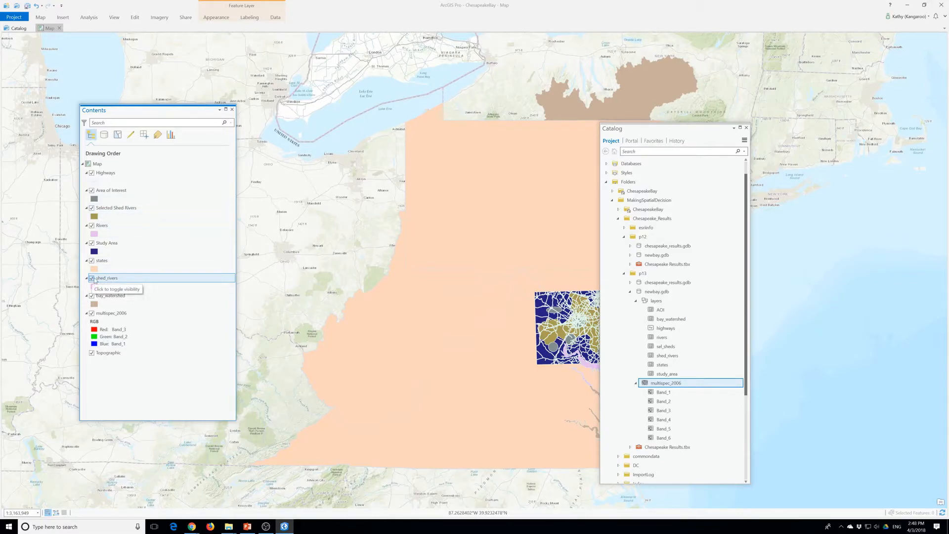
left_click(91, 278)
left_click(92, 279)
left_click_drag(112, 285, 114, 215)
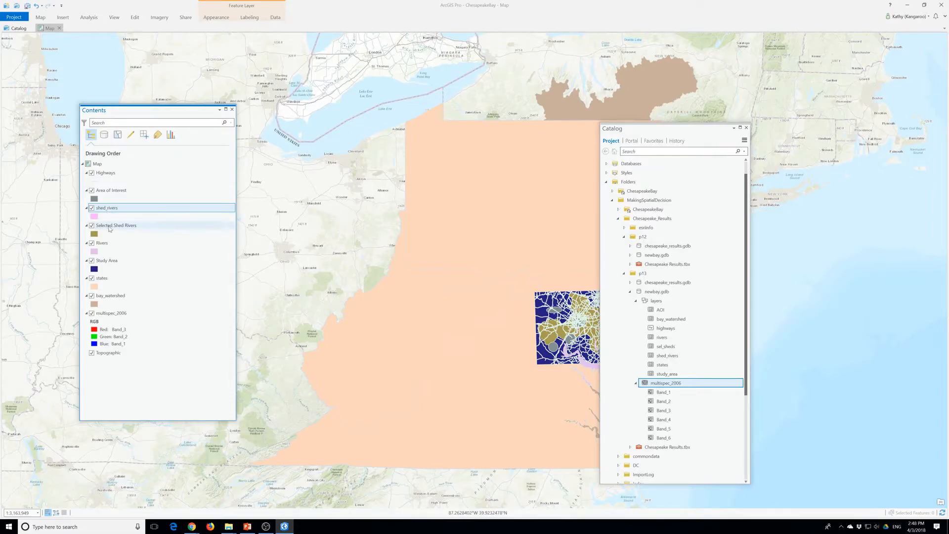
Shorten the Selected Shed Rivers layer's name to Selected Shed
left_click(114, 229)
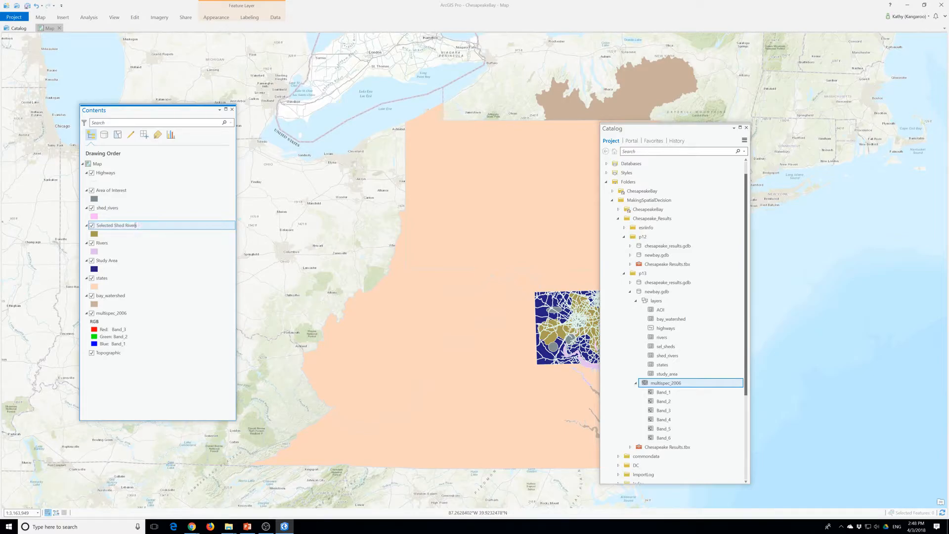
key("BackSpace")
key("BackSpace")
key("BackSpace")
Rename the shed_rivers layer as Selected Shed Rivers
left_click(111, 209)
left_click(112, 211)
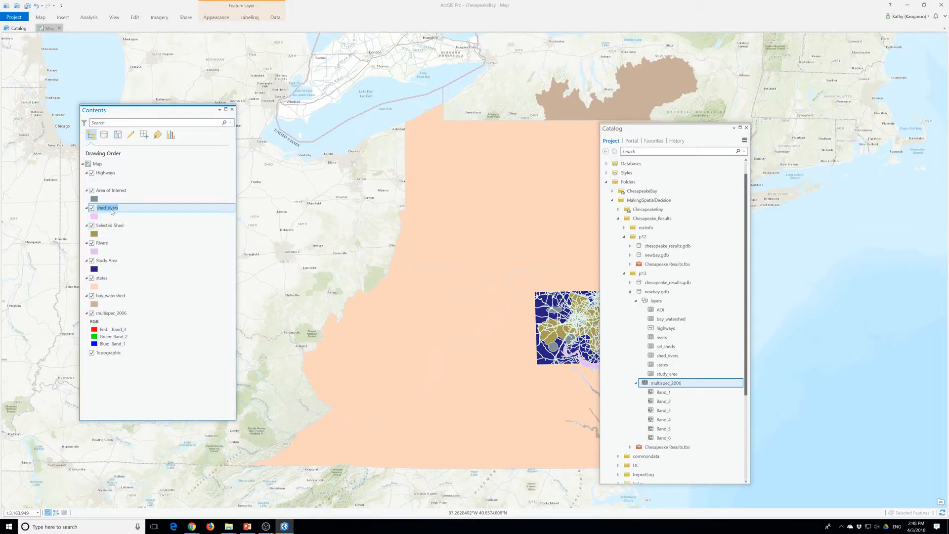
type("SelectedSha")
key("BackSpace")
type("Shed Rivers")
left_click(111, 226)
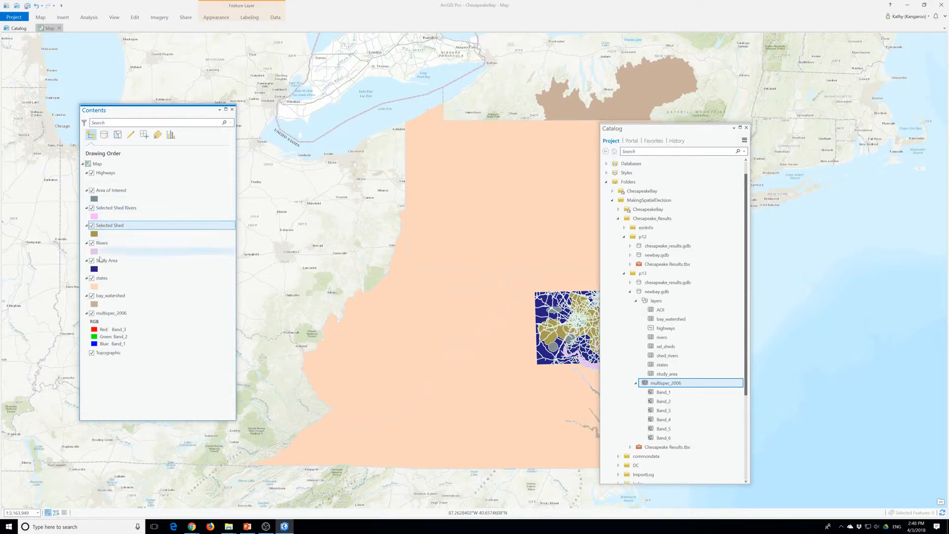
Reorder the layers so Rivers sits directly above Selected Shed and multispec_2006 directly above Study Area
left_click(103, 244)
left_click_drag(103, 246, 100, 228)
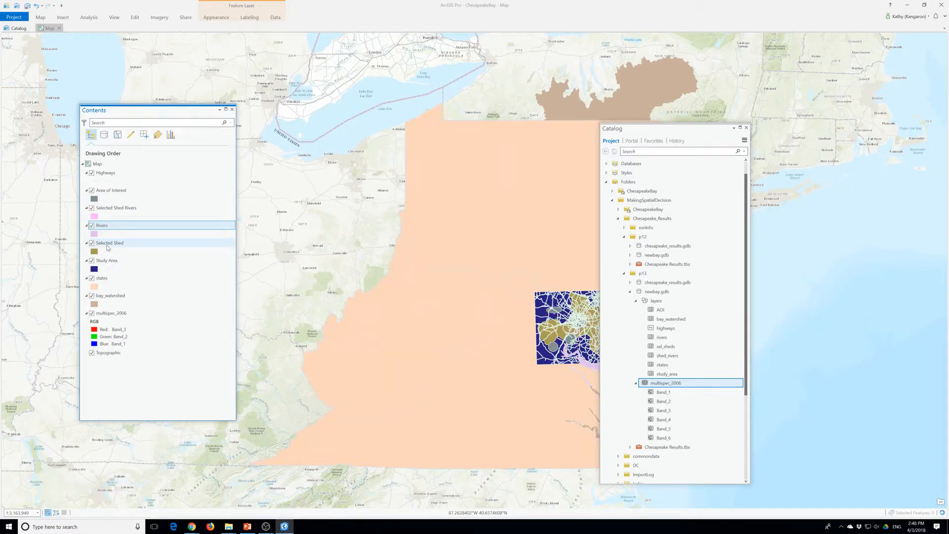
double_click(111, 313)
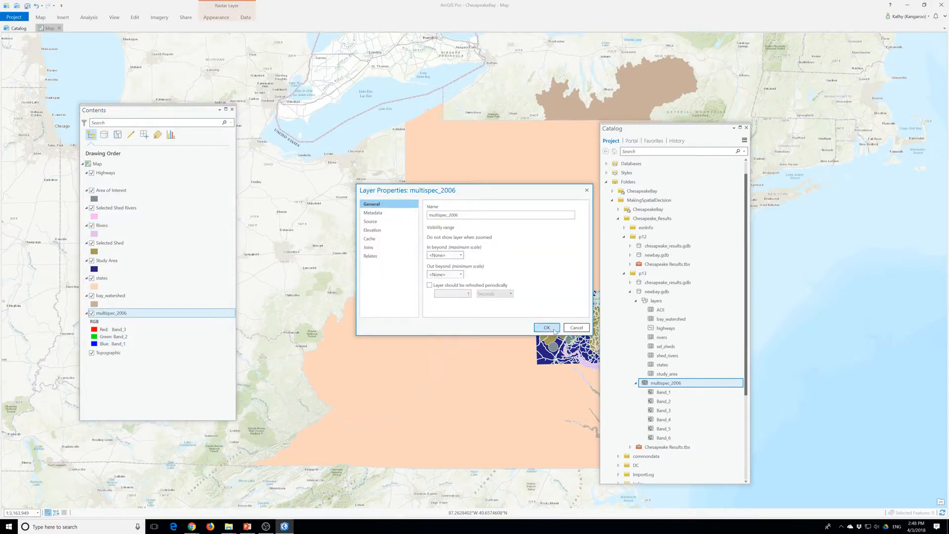
left_click(546, 328)
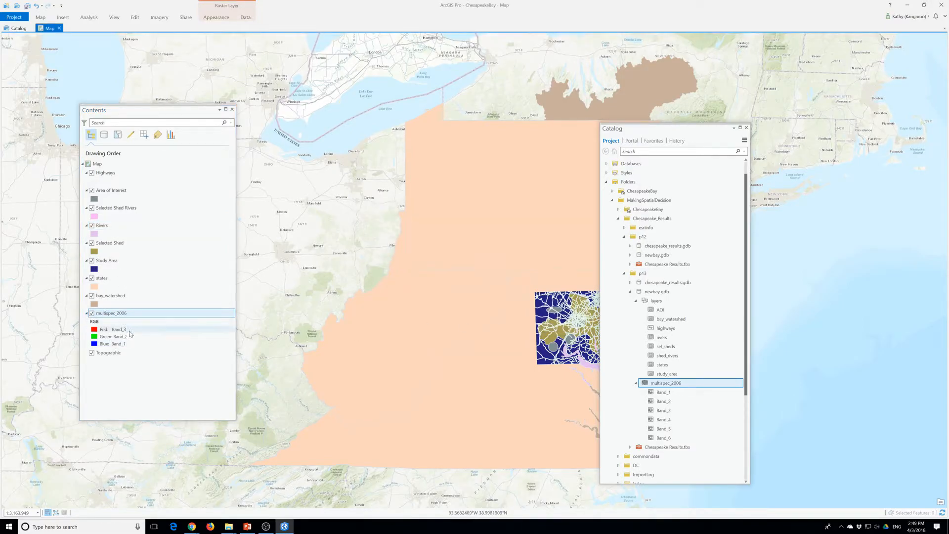
left_click_drag(106, 313, 106, 262)
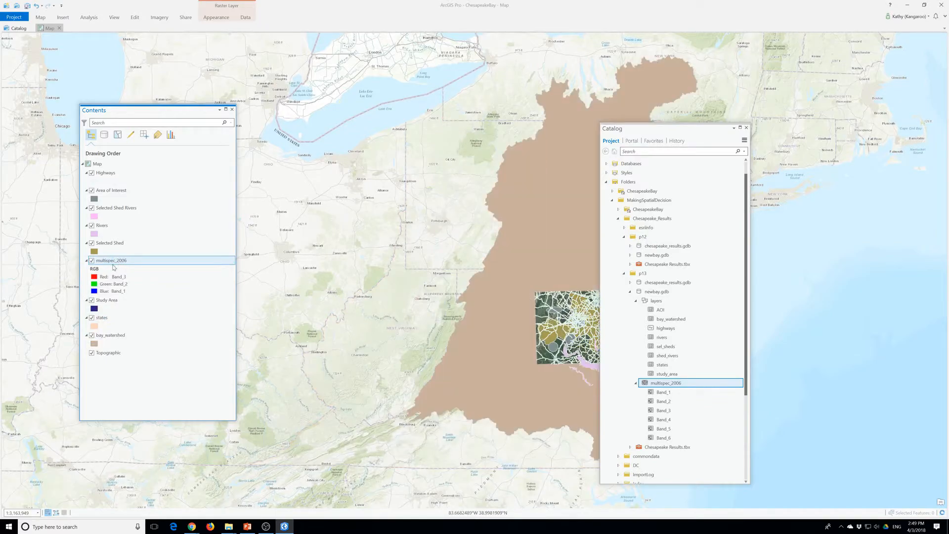
Rename the multispec_2006 raster layer as Multispec 2006
left_click(118, 263)
left_click(119, 263)
key("BackSpace")
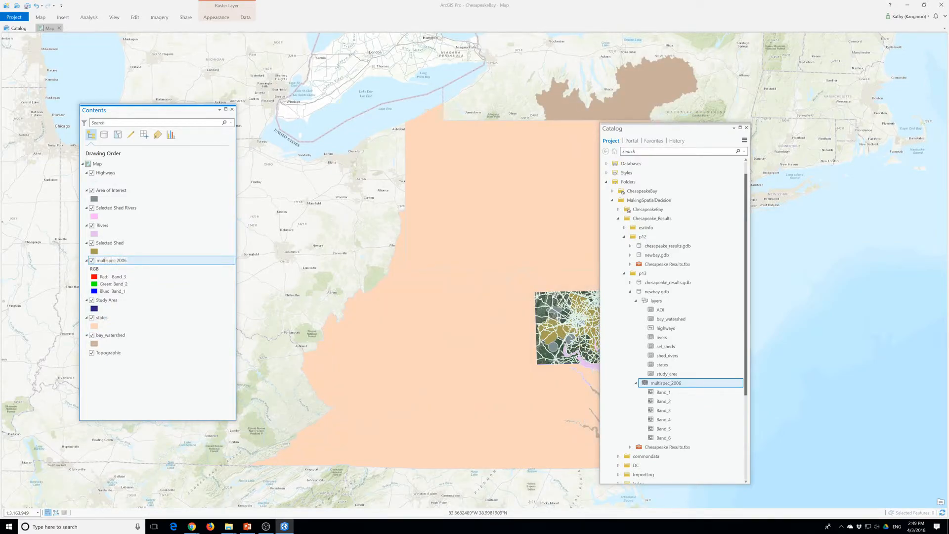
key("BackSpace")
type("M")
left_click(126, 336)
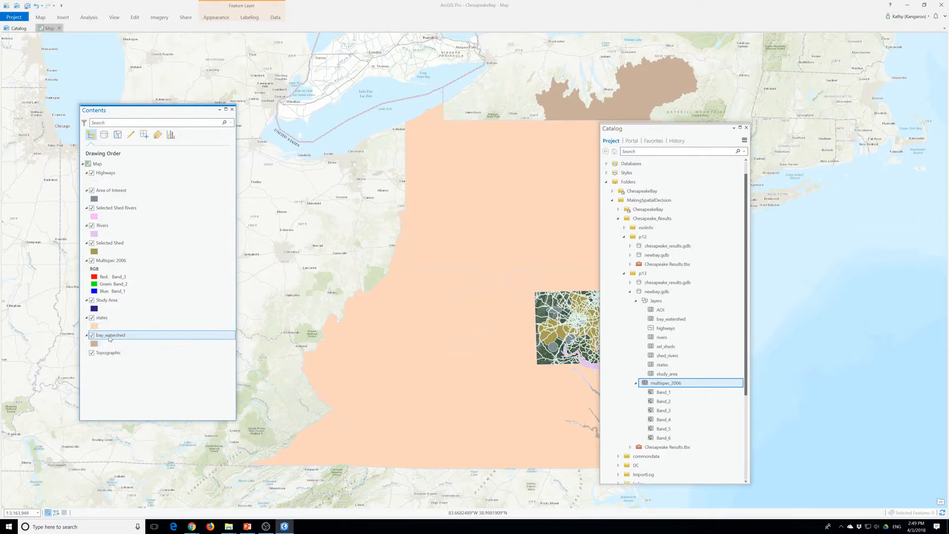
Place the bay_watershed layer above states in the drawing order and rename it Bay Watershed
left_click(104, 337)
left_click_drag(102, 318, 103, 347)
left_click(108, 319)
left_click(107, 319)
left_click(105, 319)
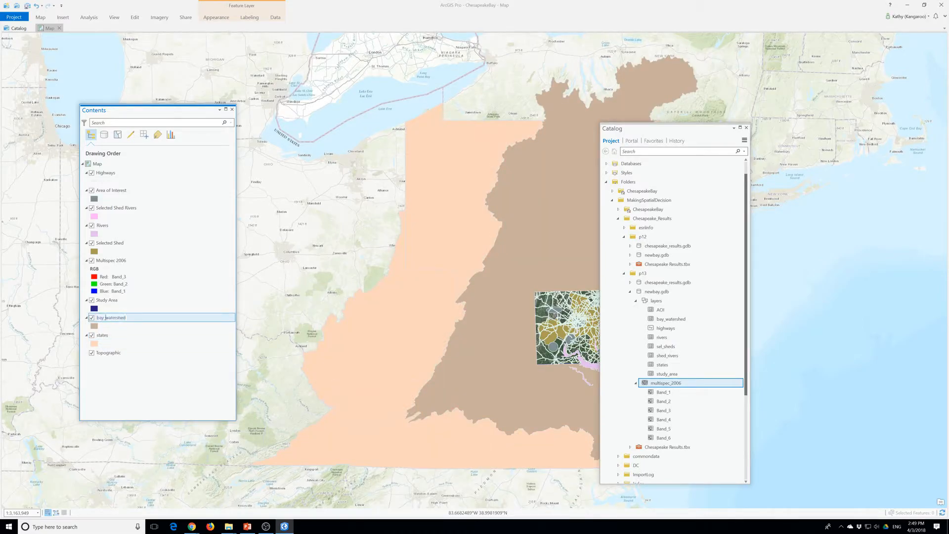
key("BackSpace")
type("B")
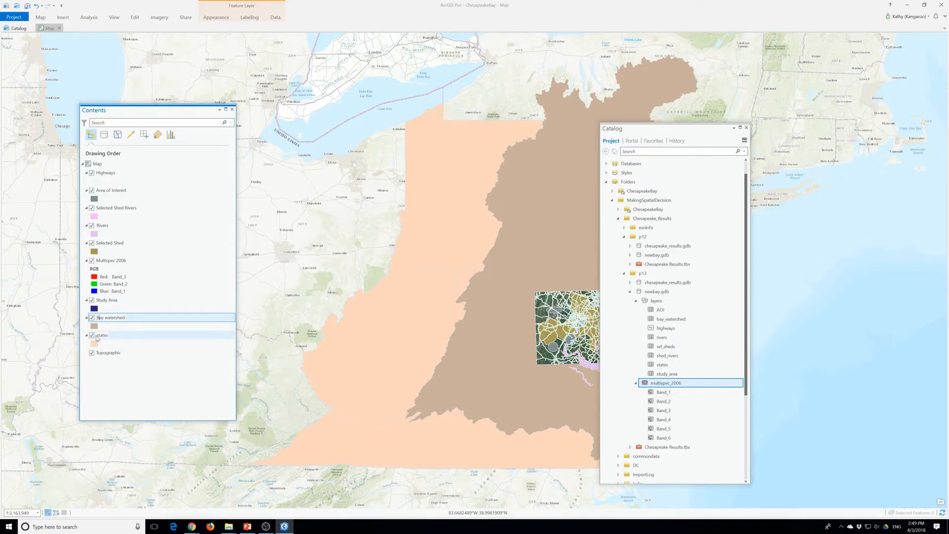
key("BackSpace")
type("W")
Capitalize the states layer's name to States
left_click(102, 338)
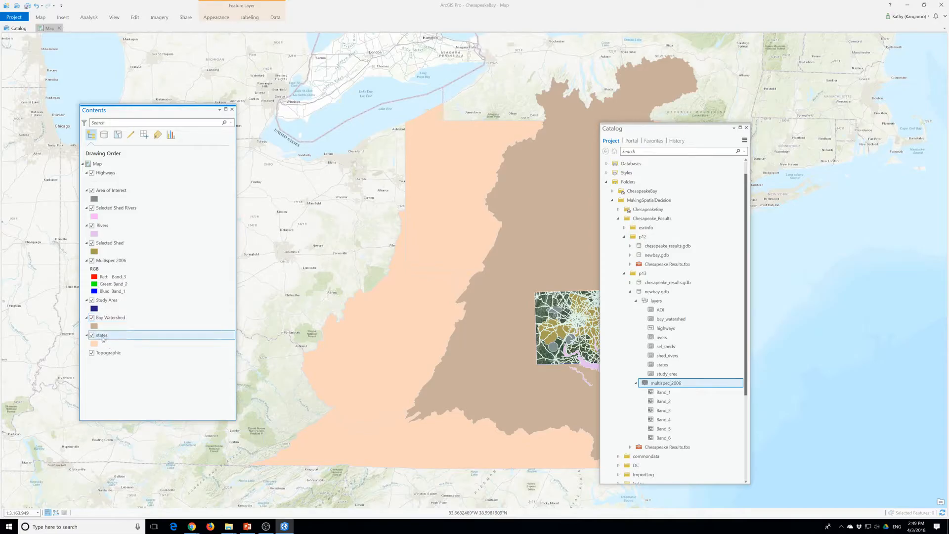
left_click(103, 338)
key("Return")
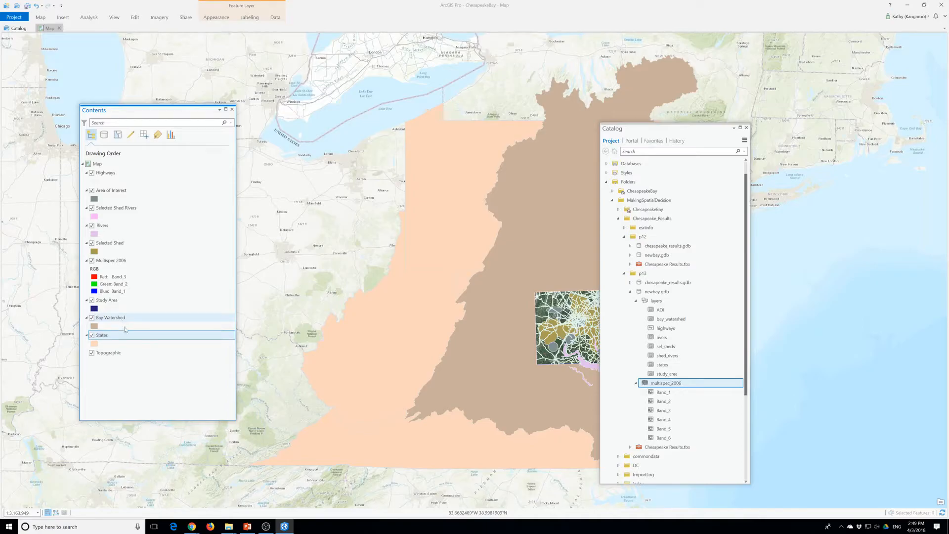
Save the project and move the Catalog pane aside to uncover the map layers
left_click(28, 6)
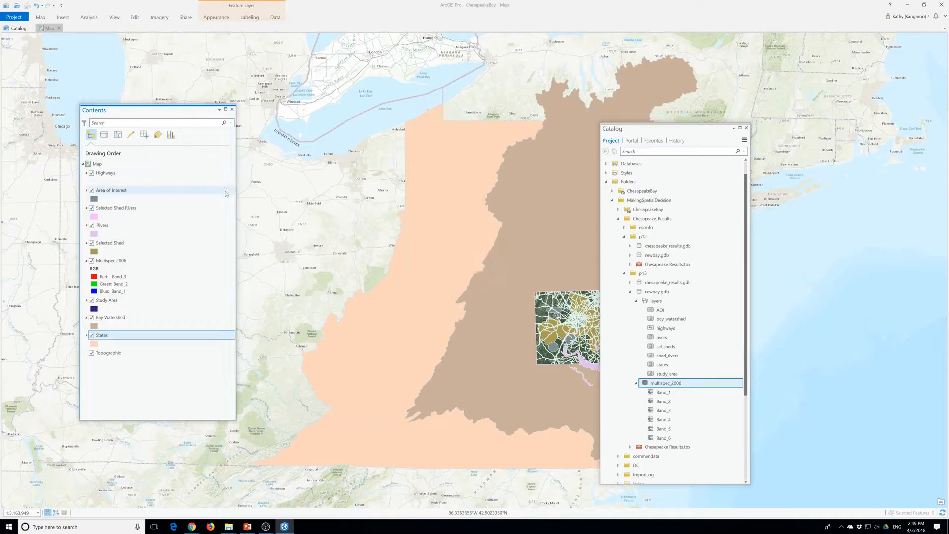
left_click_drag(612, 127, 762, 115)
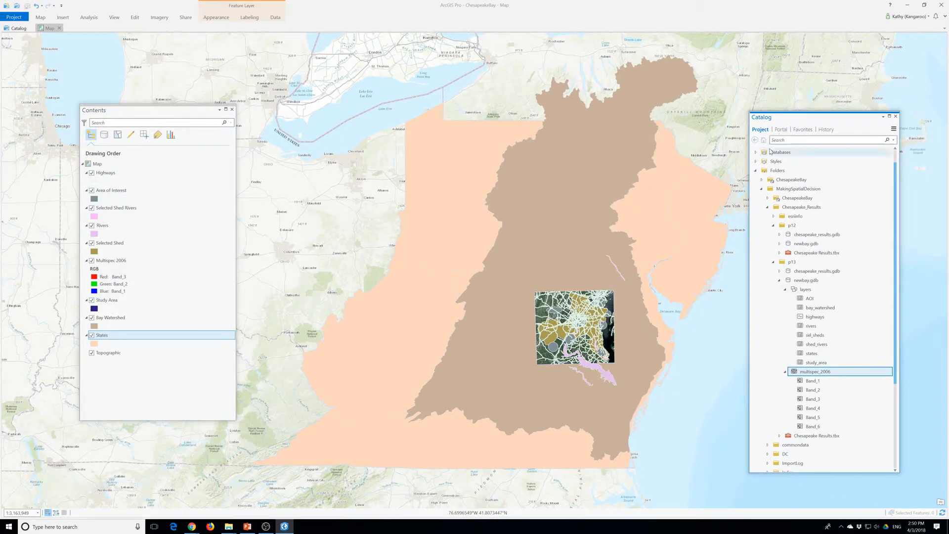
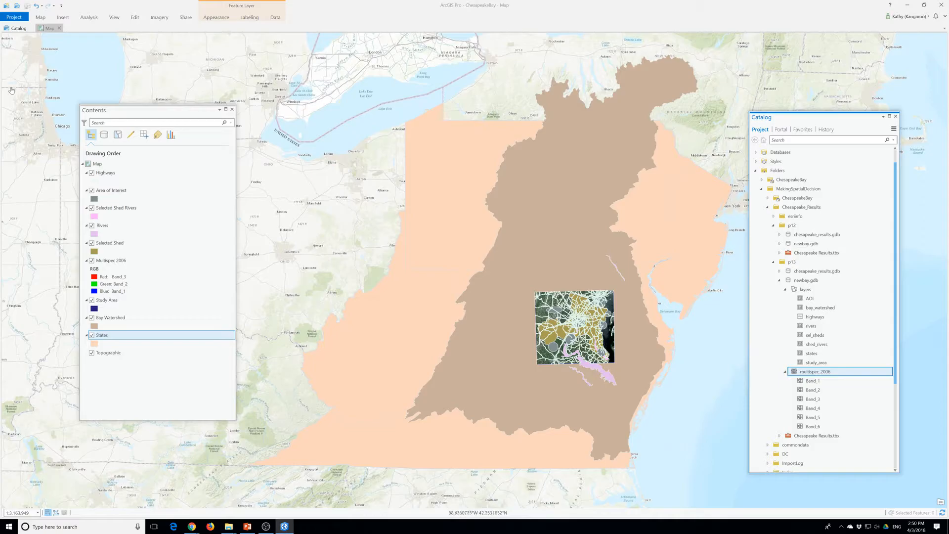
Check the coordinate system assigned to the map in its properties
right_click(98, 167)
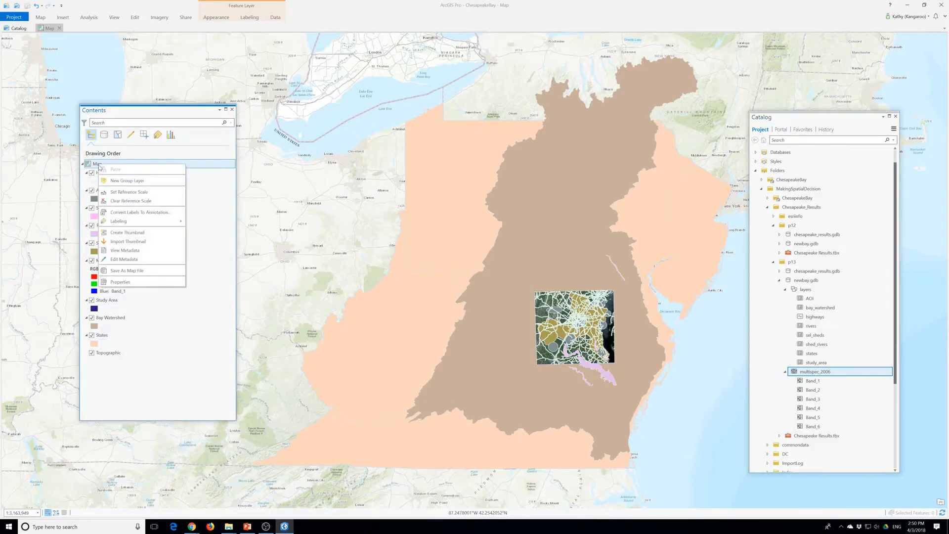
left_click(152, 282)
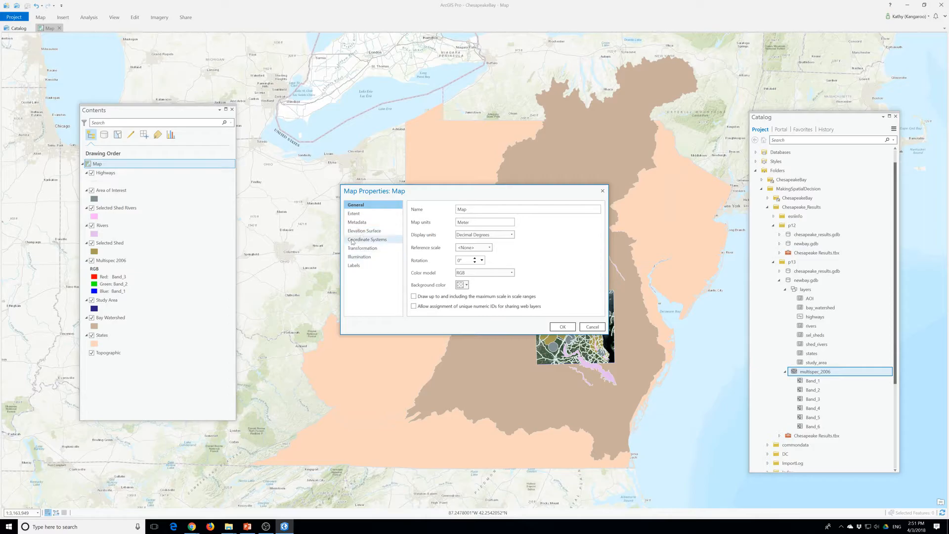
left_click(355, 241)
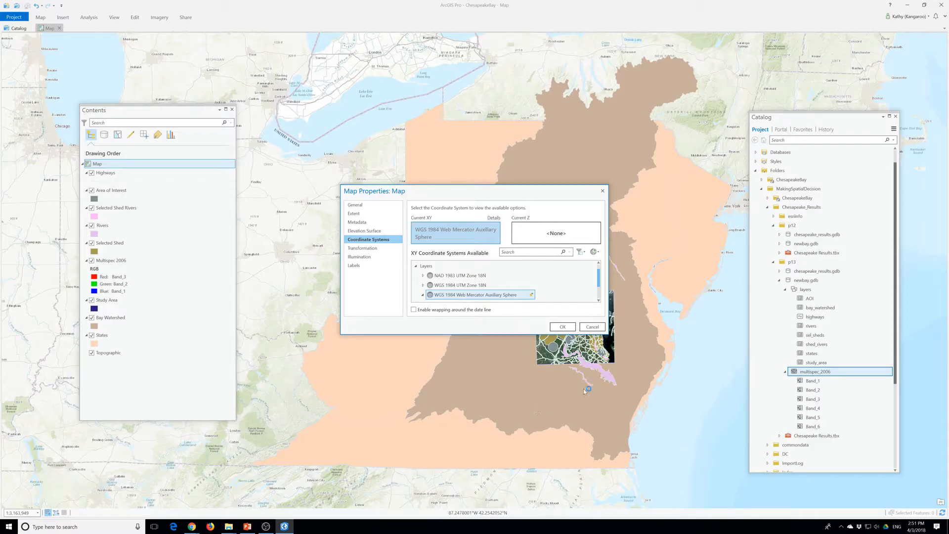
left_click(566, 327)
Examine the spatial reference of the Highways layer in its source properties
left_click(105, 173)
right_click(106, 174)
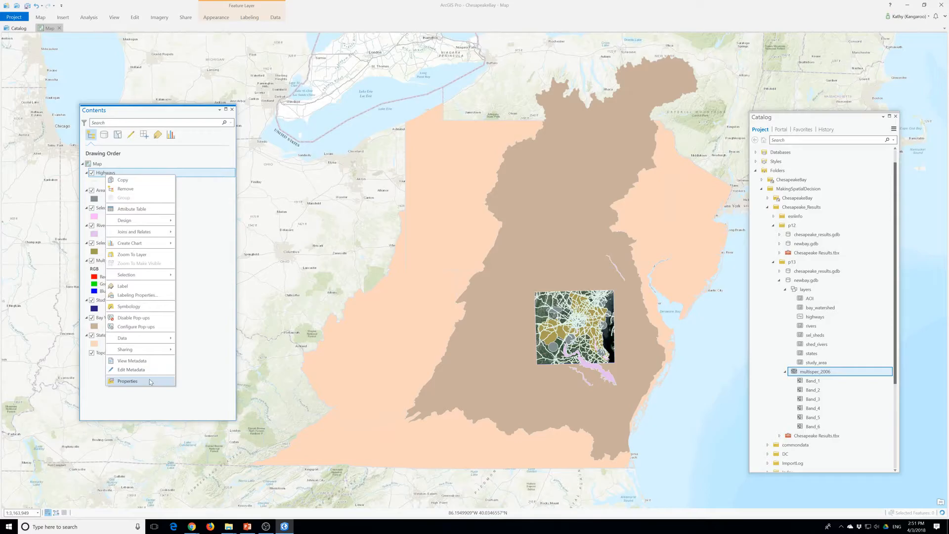
left_click(151, 381)
left_click(372, 221)
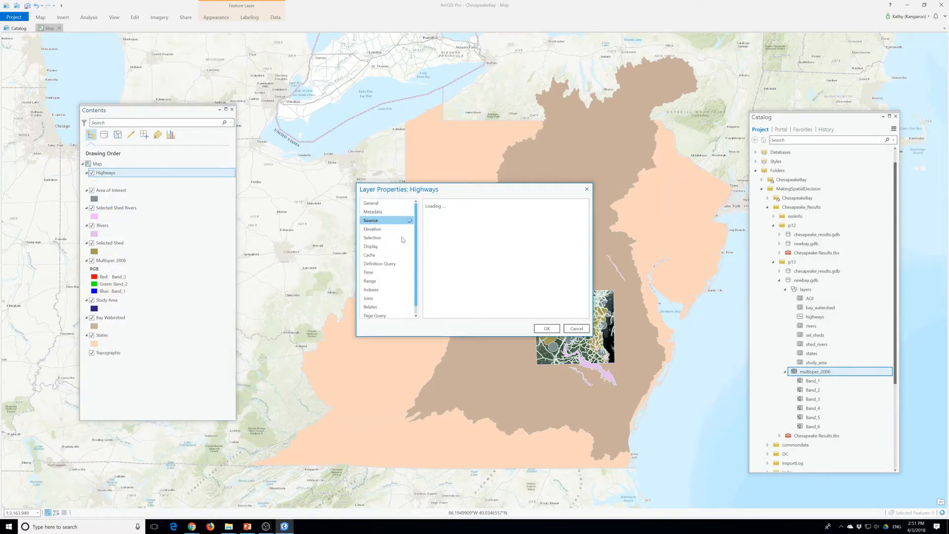
scroll(576, 239, "down", 2)
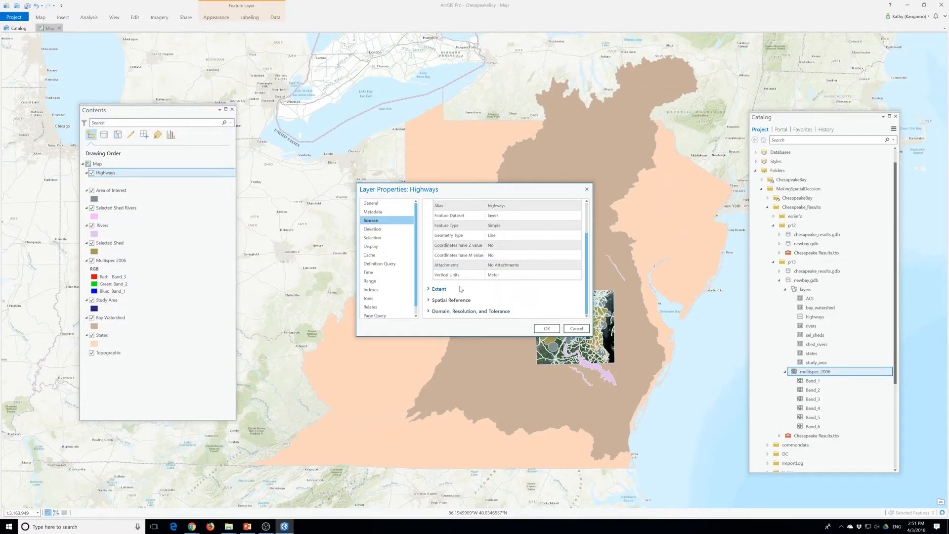
left_click(455, 303)
scroll(455, 304, "down", 2)
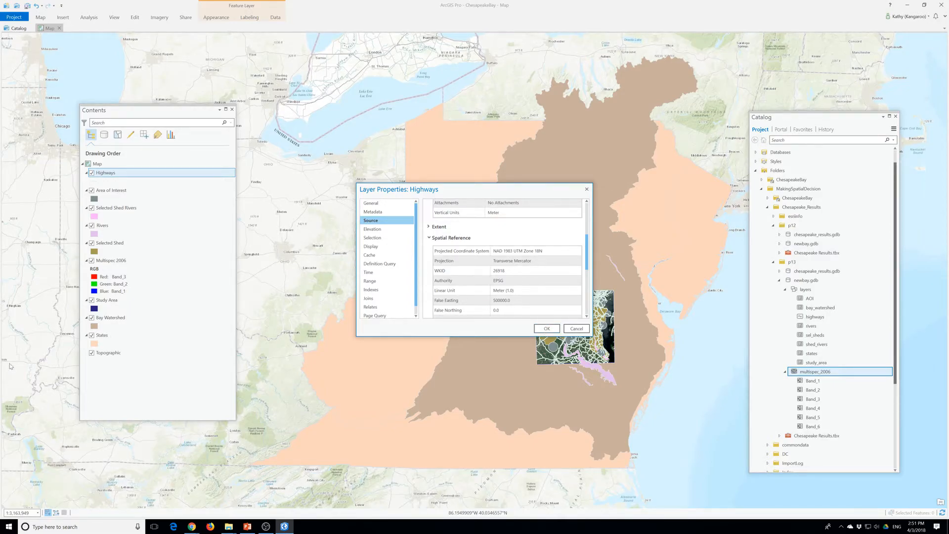
left_click(548, 328)
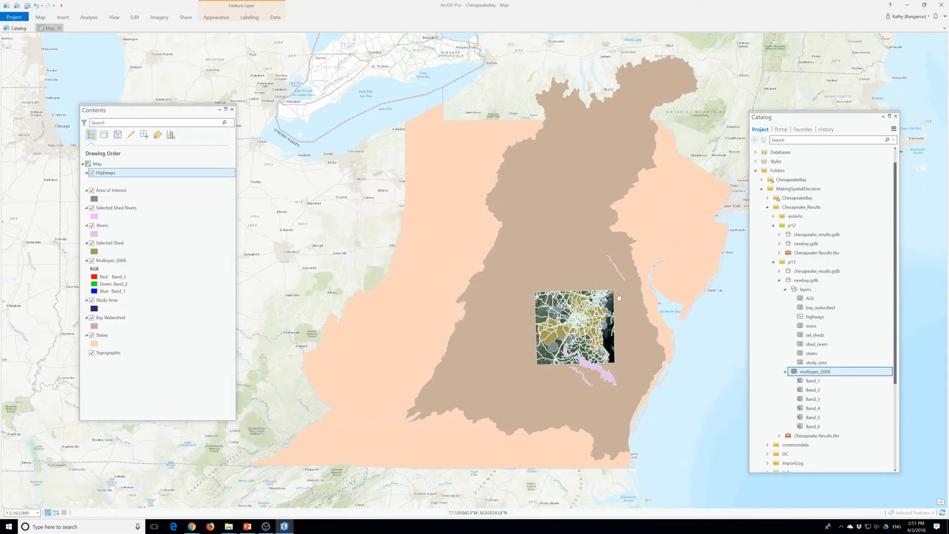
Expand the project's databases in the Catalog and check where newbay.gdb in the p13 folder is stored
left_click(755, 132)
scroll(769, 178, "up", 1)
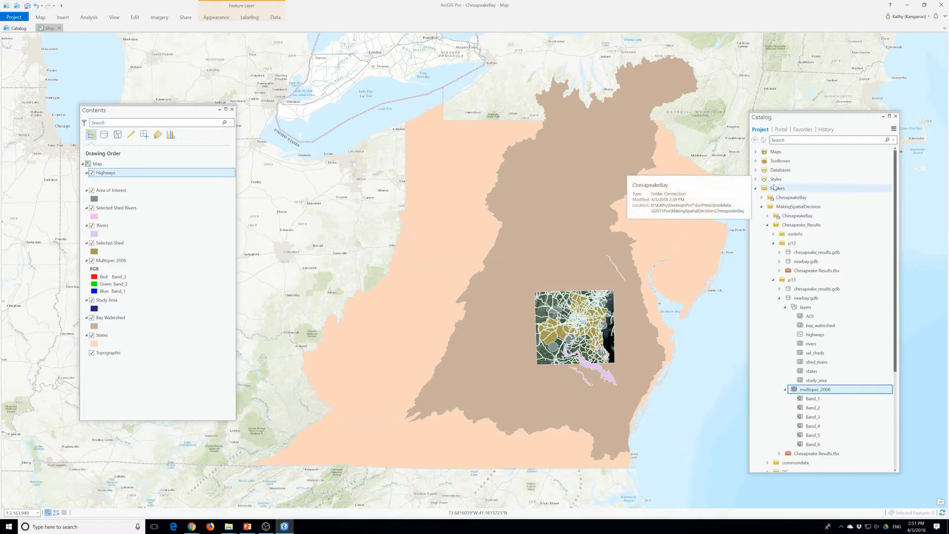
left_click(756, 170)
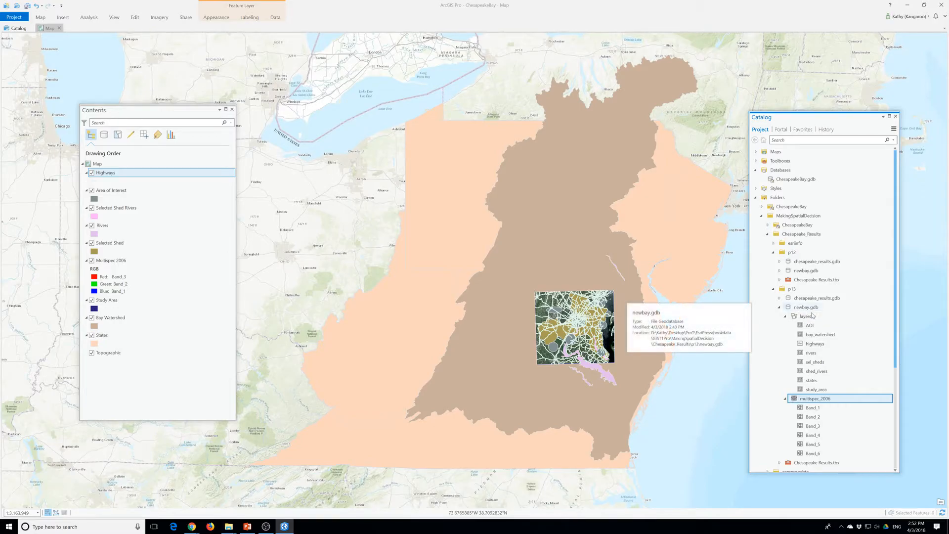
mouse_move(813, 316)
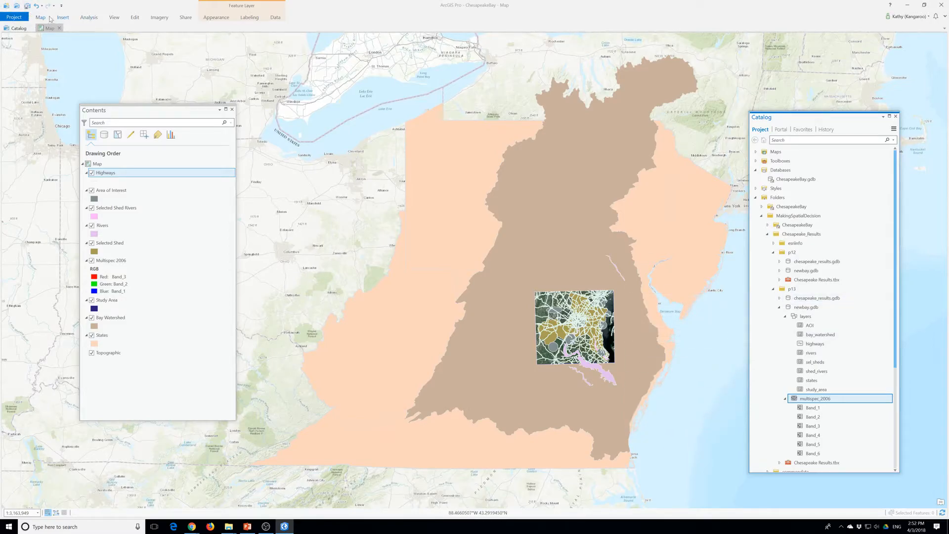
Set the output coordinate system in the geoprocessing environments to NAD_1983_UTM_Zone_18N, taken from a map layer
left_click(88, 19)
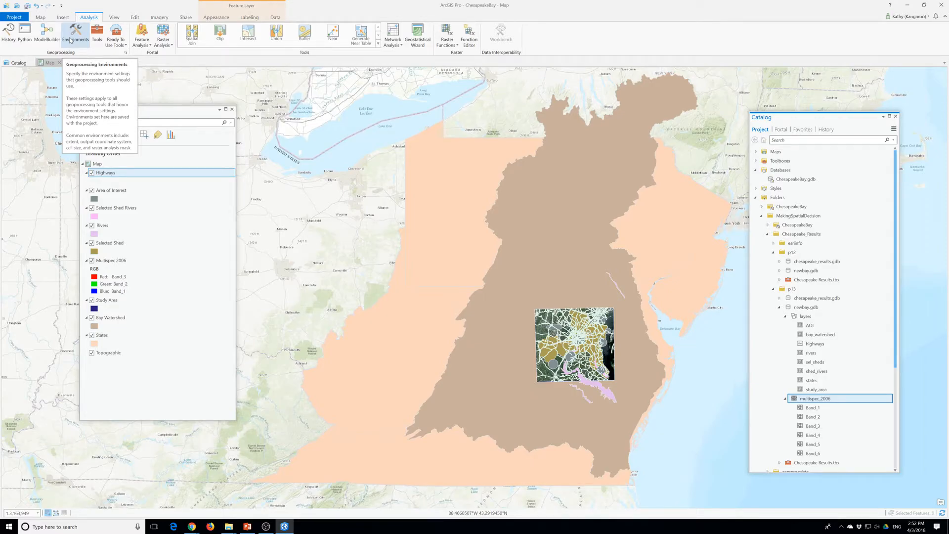
left_click(71, 39)
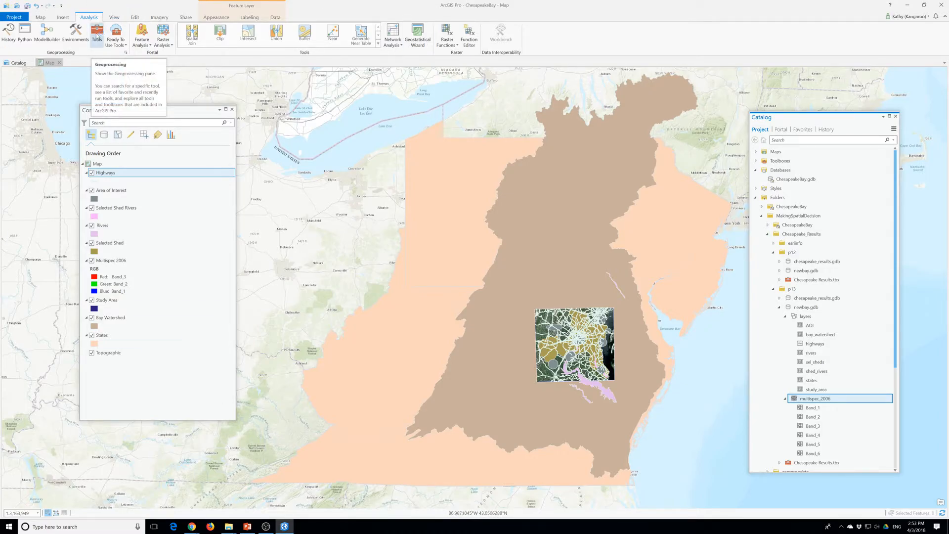
left_click(75, 32)
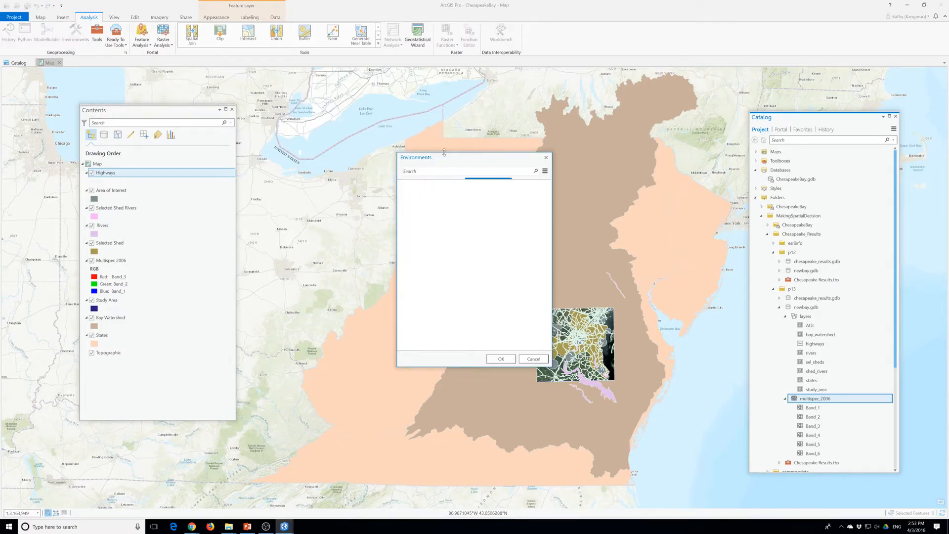
left_click_drag(439, 157, 328, 152)
left_click_drag(441, 363, 554, 407)
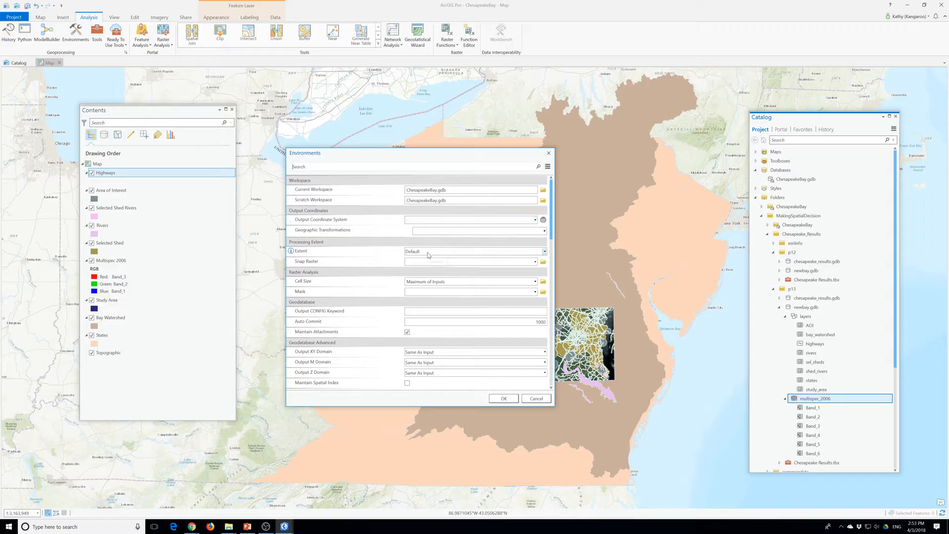
left_click(536, 220)
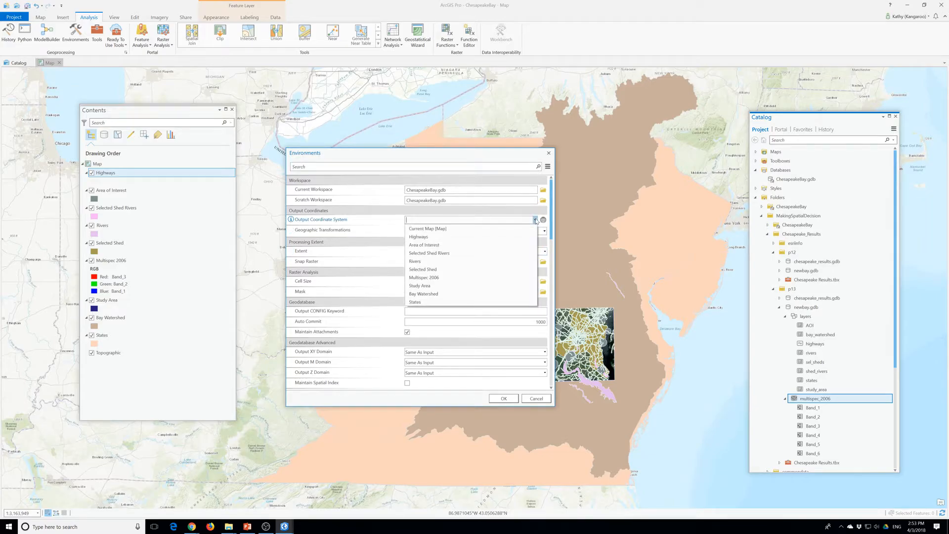
left_click(432, 242)
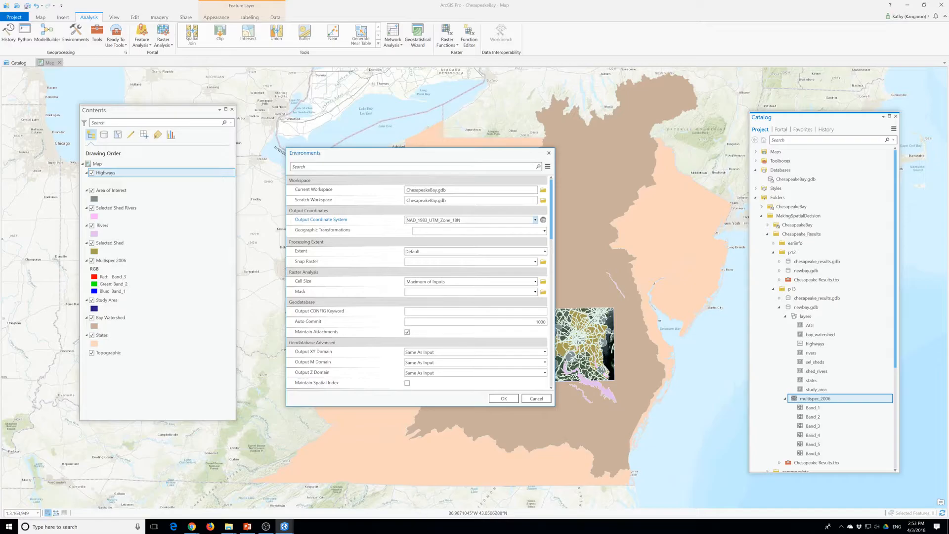
left_click(500, 400)
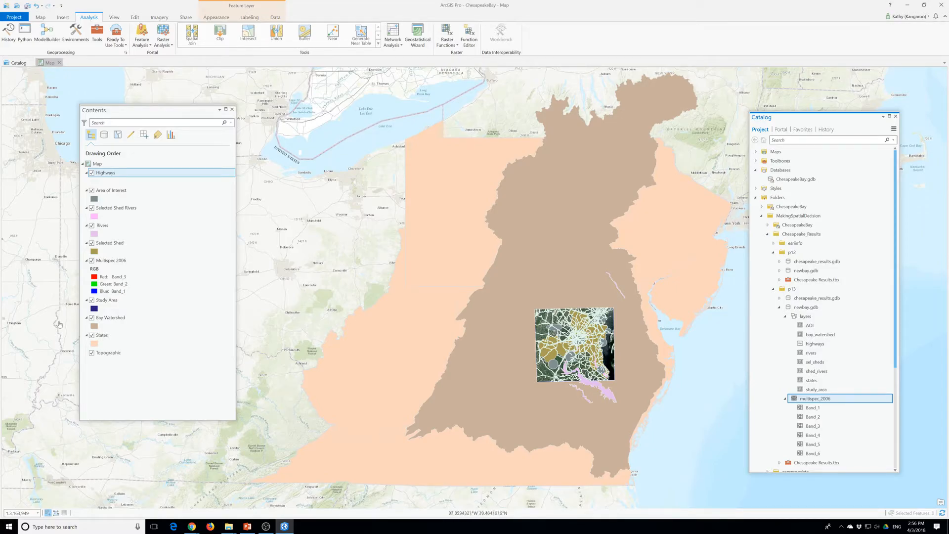
Symbolize the States layer with unique values based on the STATE_ABBR field
left_click(107, 337)
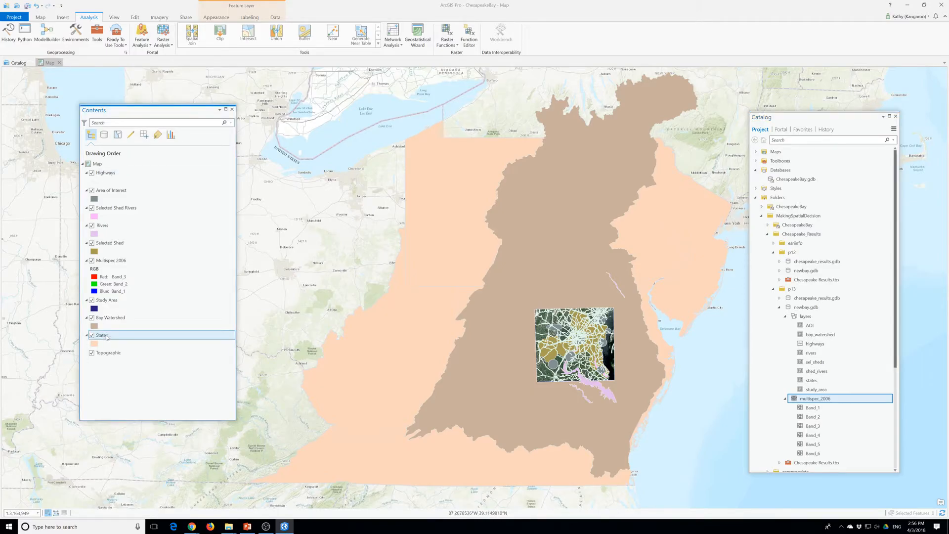
right_click(103, 340)
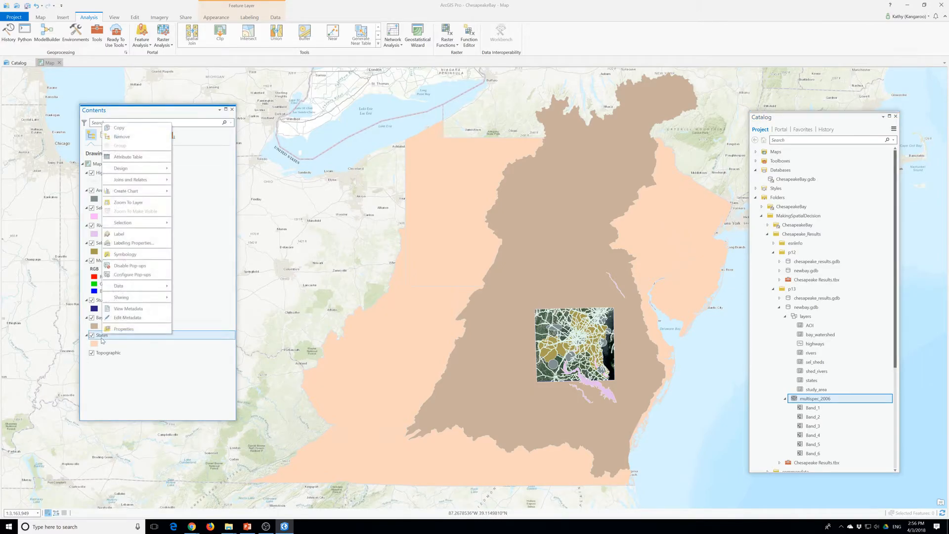
left_click(120, 256)
left_click(125, 146)
left_click(120, 186)
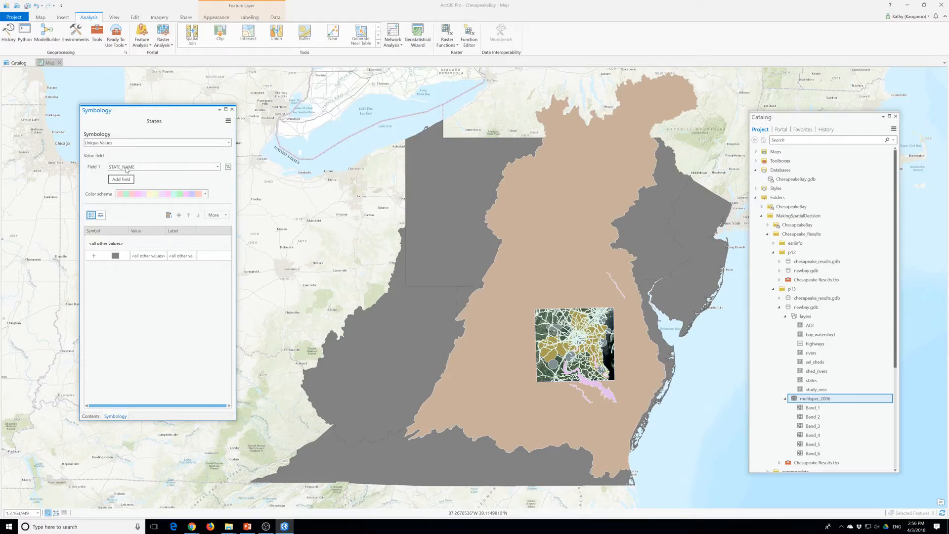
left_click(138, 167)
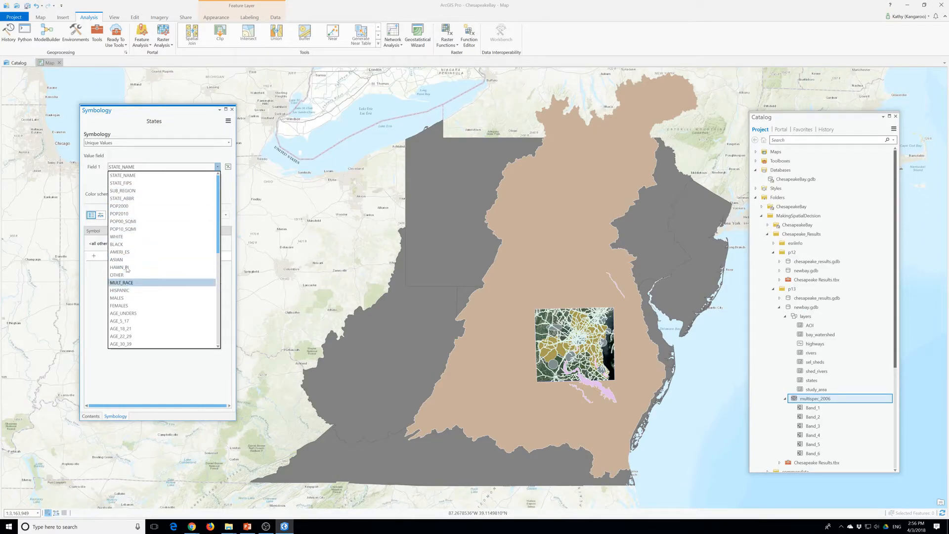
left_click(122, 198)
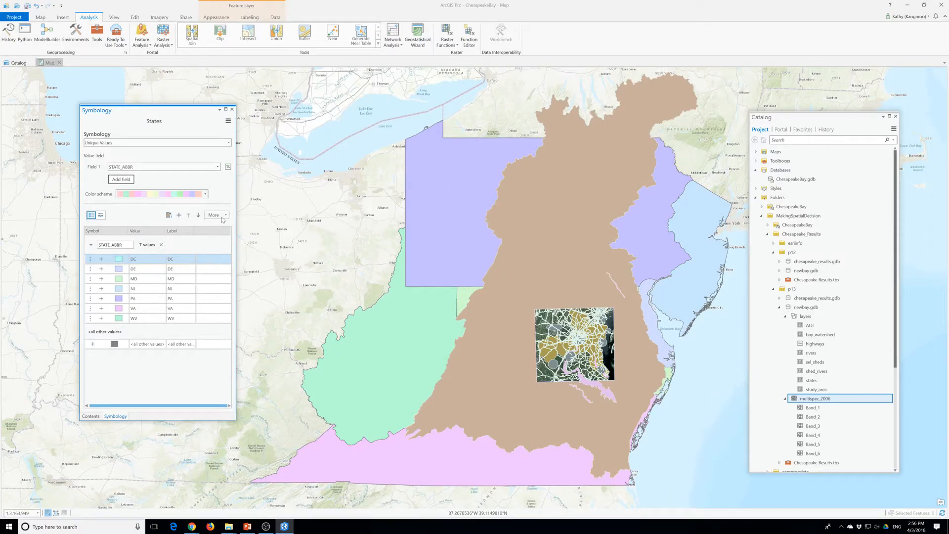
Exclude all other values from the States symbology and dismiss the mail notification
left_click(216, 215)
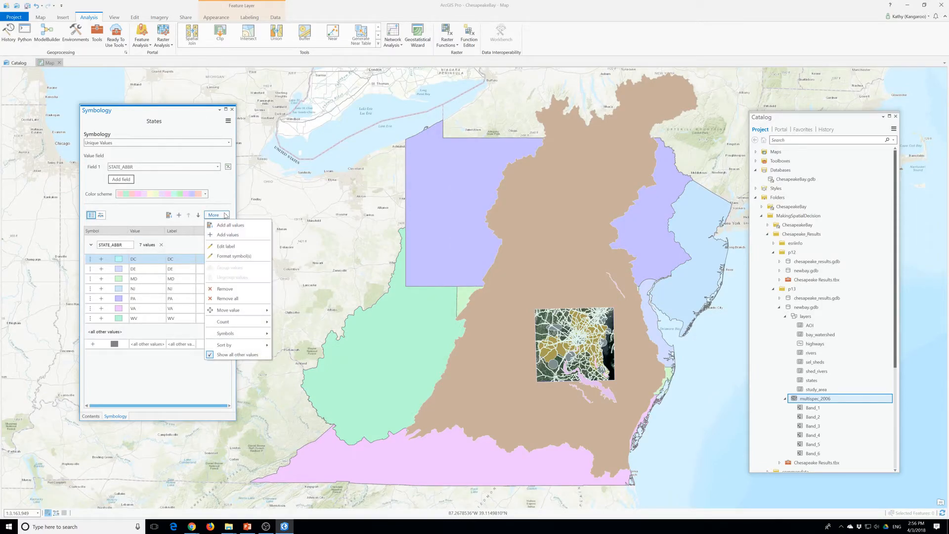
left_click(236, 355)
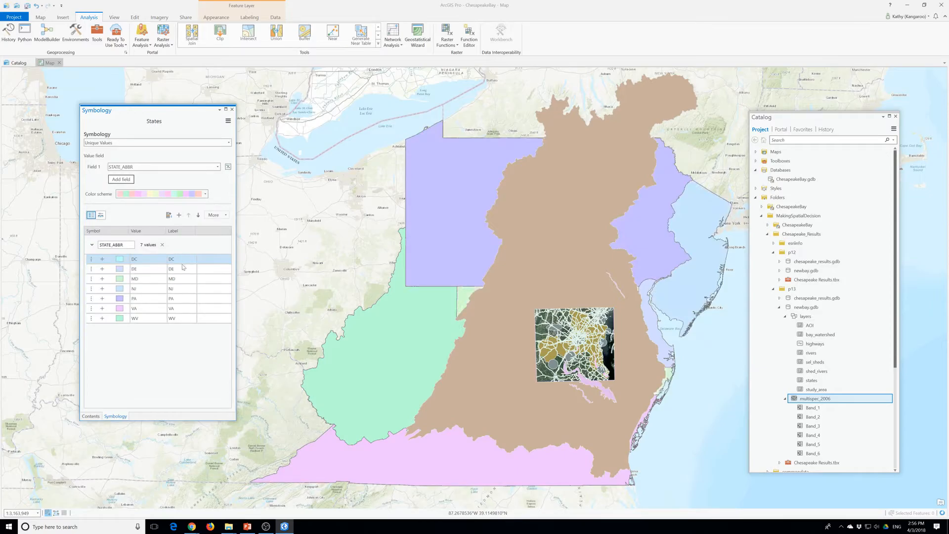
left_click(179, 261)
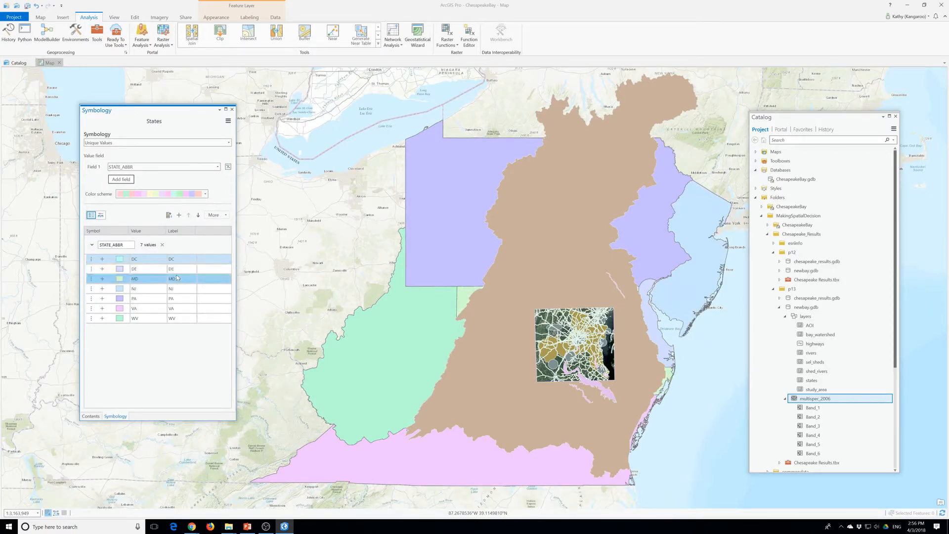
left_click(180, 289, "ctrl")
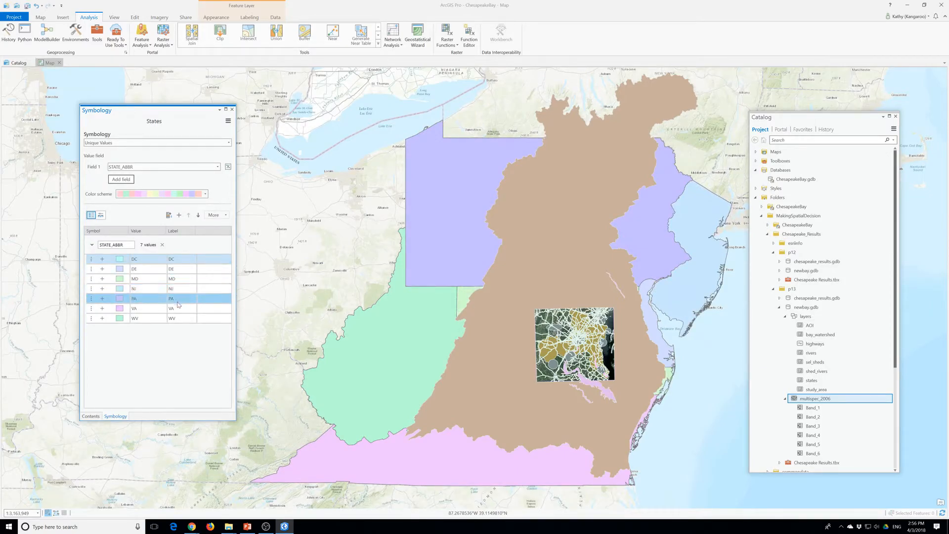
left_click(181, 321, "ctrl")
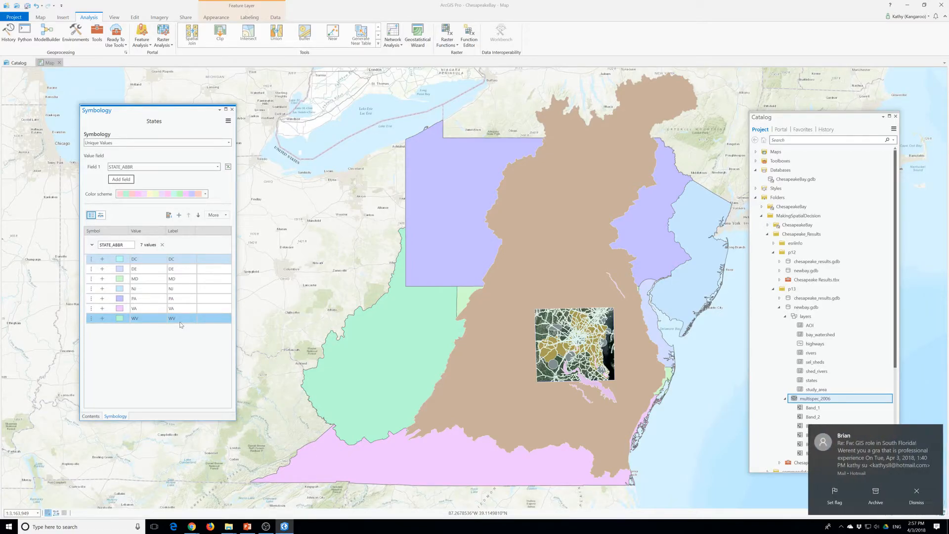
left_click(928, 494)
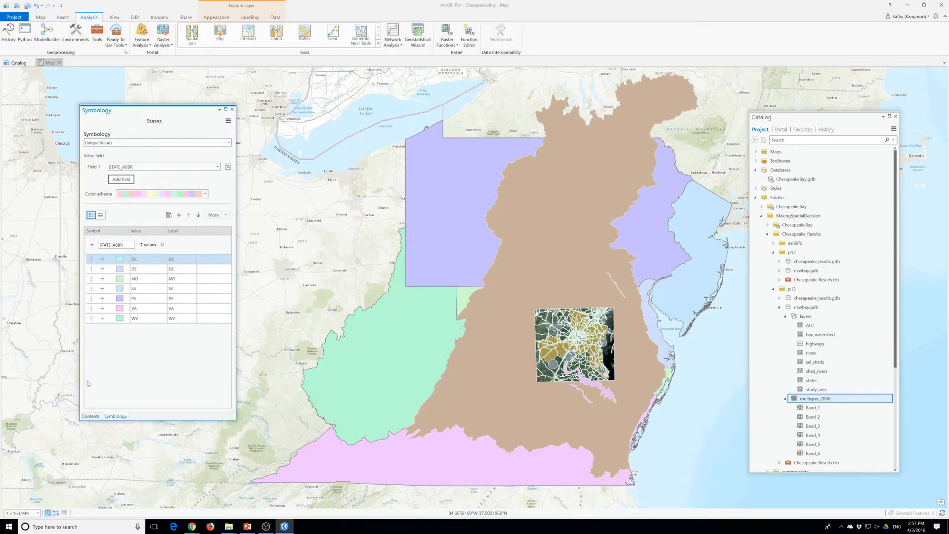
Set the States layer's label field to STATE_ABBR and open the label class settings
left_click(253, 18)
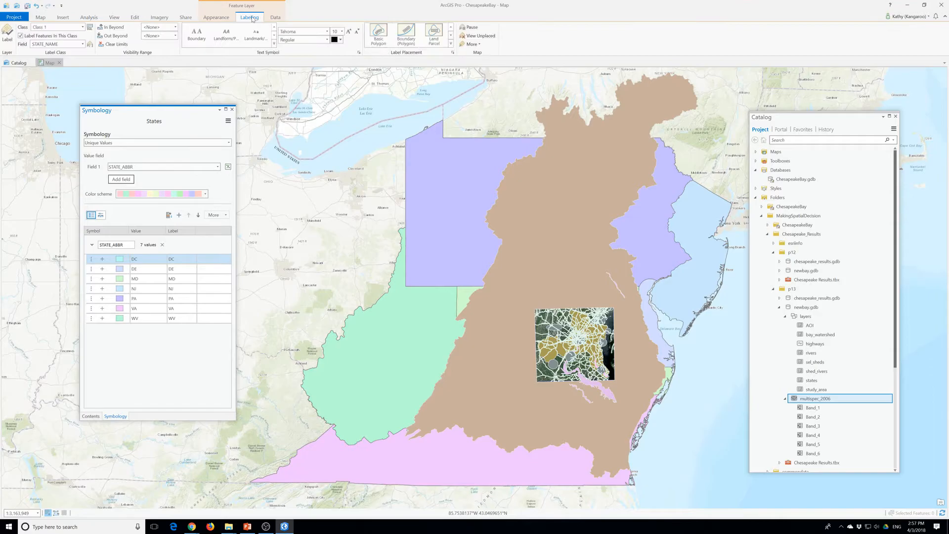
double_click(252, 18)
double_click(253, 19)
double_click(252, 19)
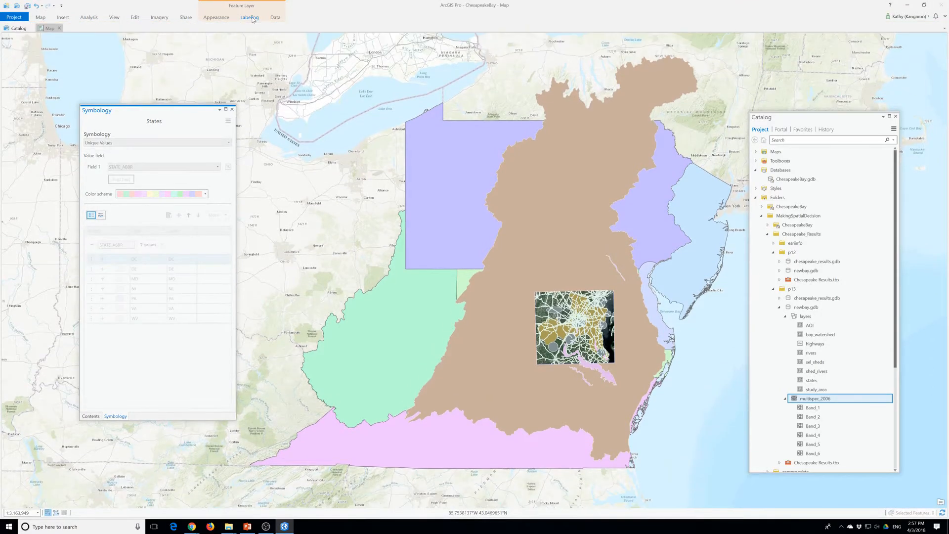
double_click(252, 19)
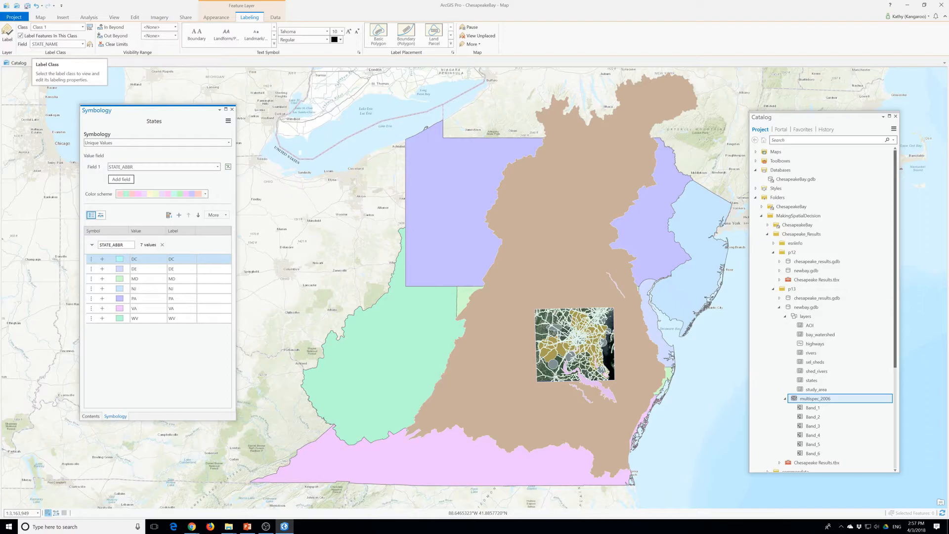
left_click(82, 44)
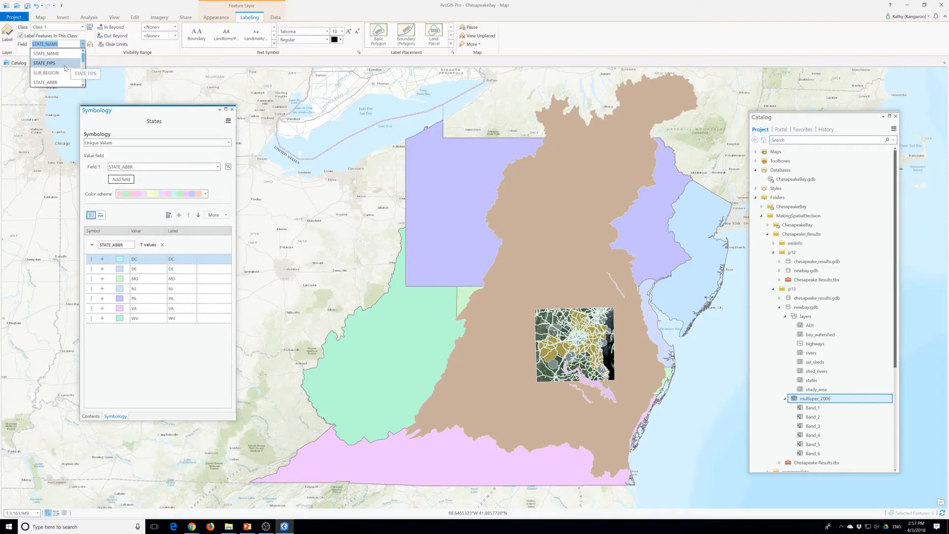
left_click(73, 82)
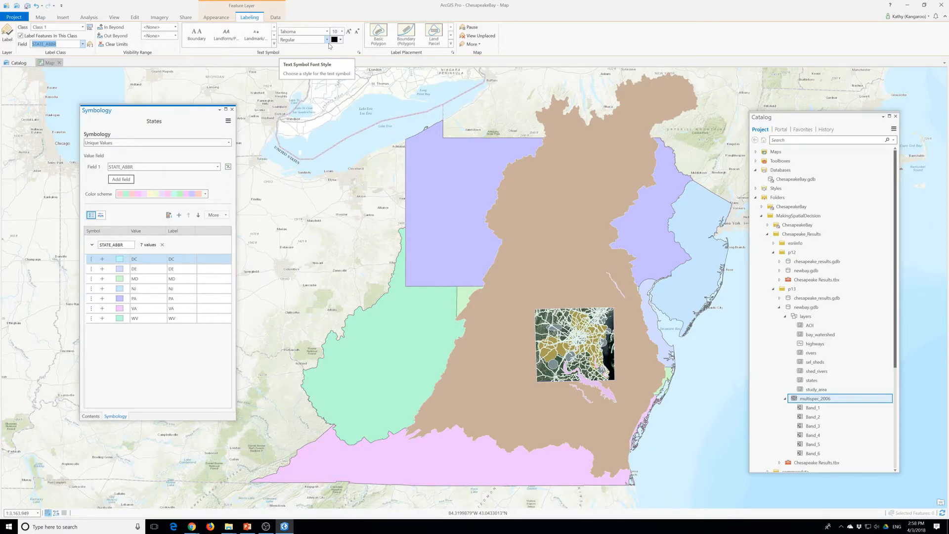
left_click(453, 52)
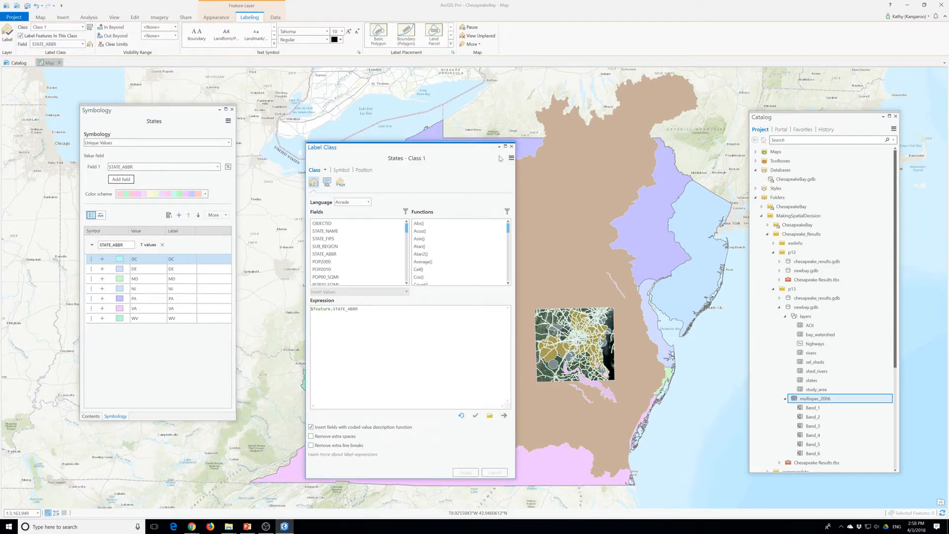
Close the label class settings, set the States label font style to Bold, and close the States symbology
left_click(512, 146)
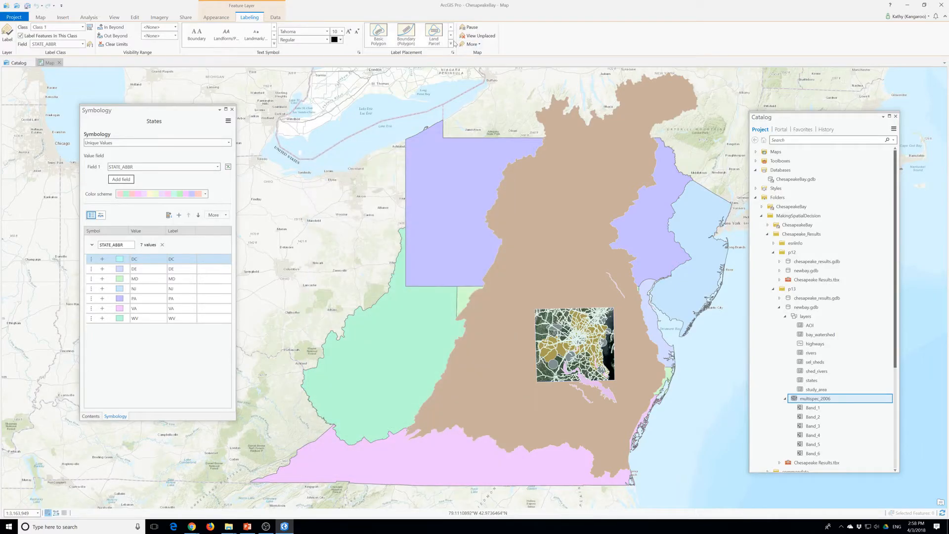
left_click(450, 44)
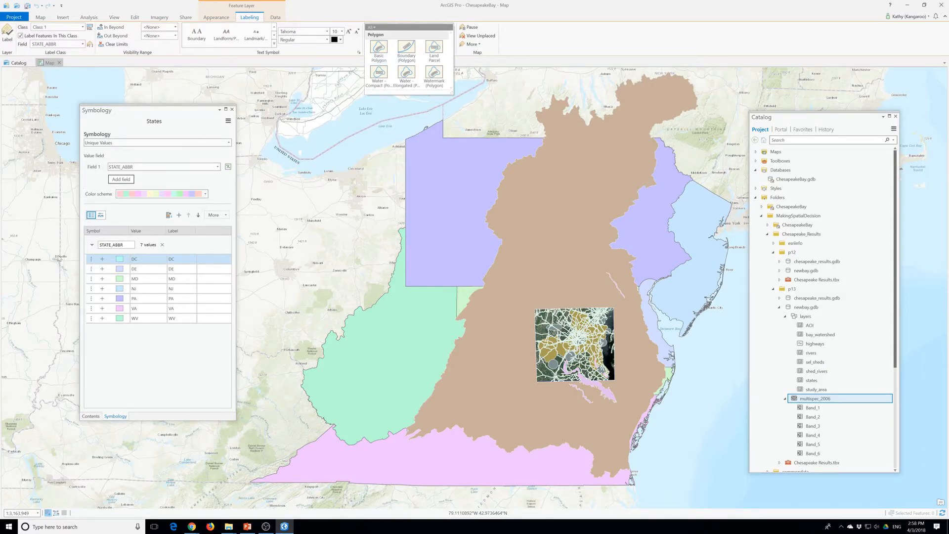
left_click(327, 42)
left_click(327, 42)
left_click(327, 41)
left_click(297, 58)
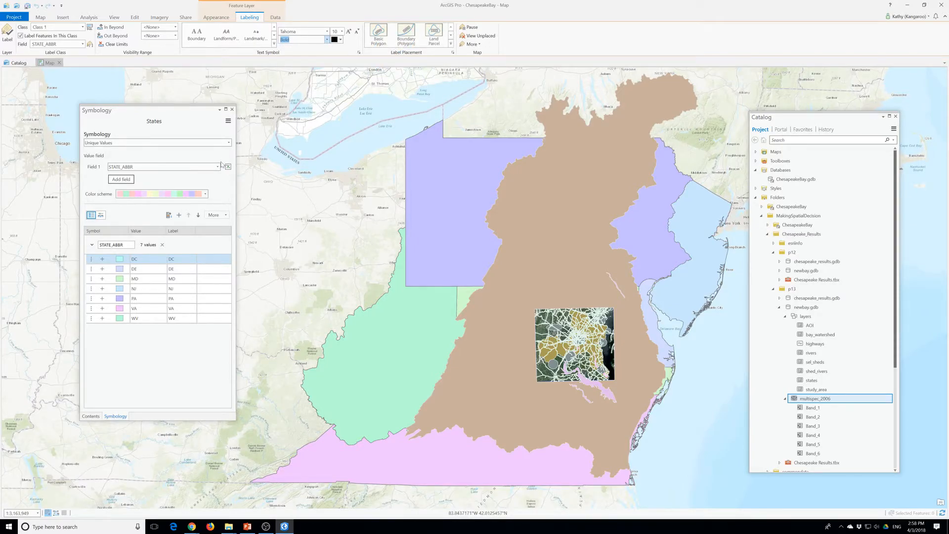
left_click(232, 110)
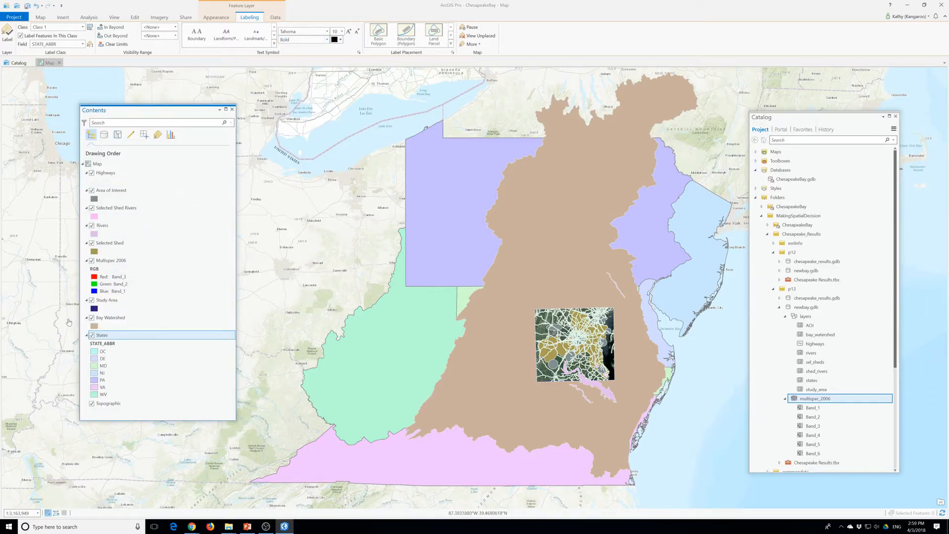
Look through the States layer's properties and appearance options
right_click(115, 336)
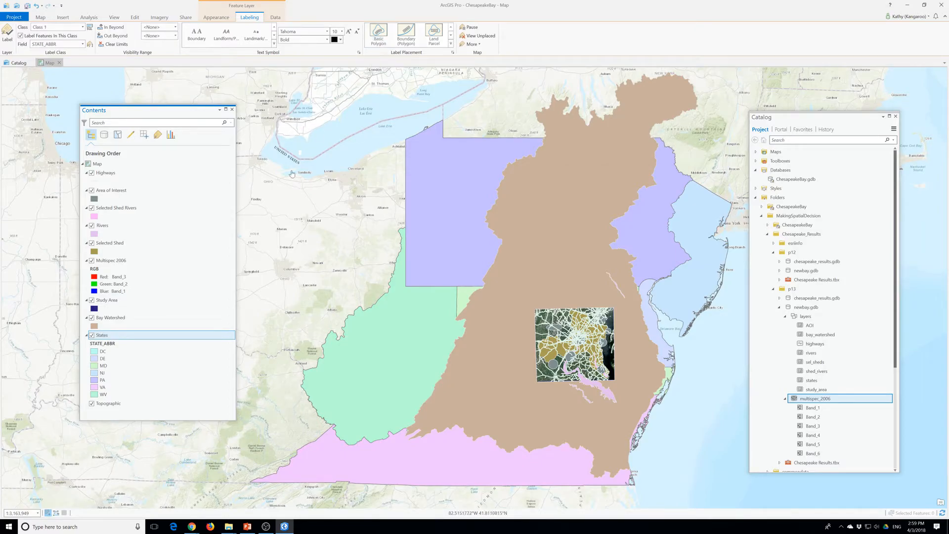
right_click(107, 339)
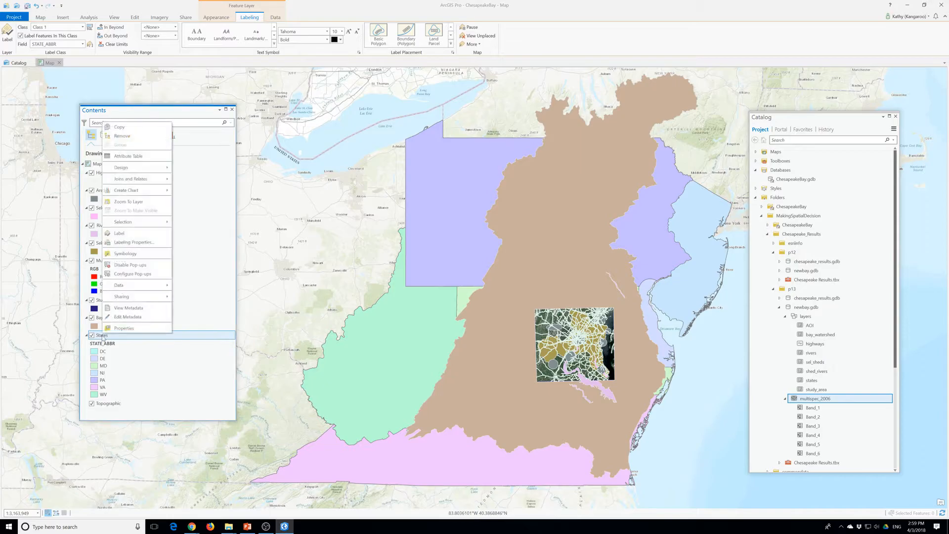
left_click(124, 328)
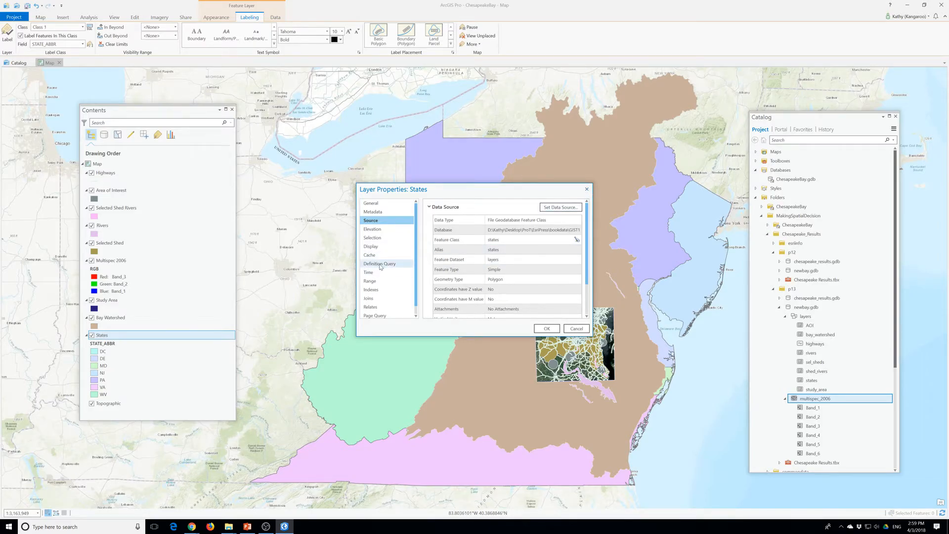
scroll(380, 267, "down", 1)
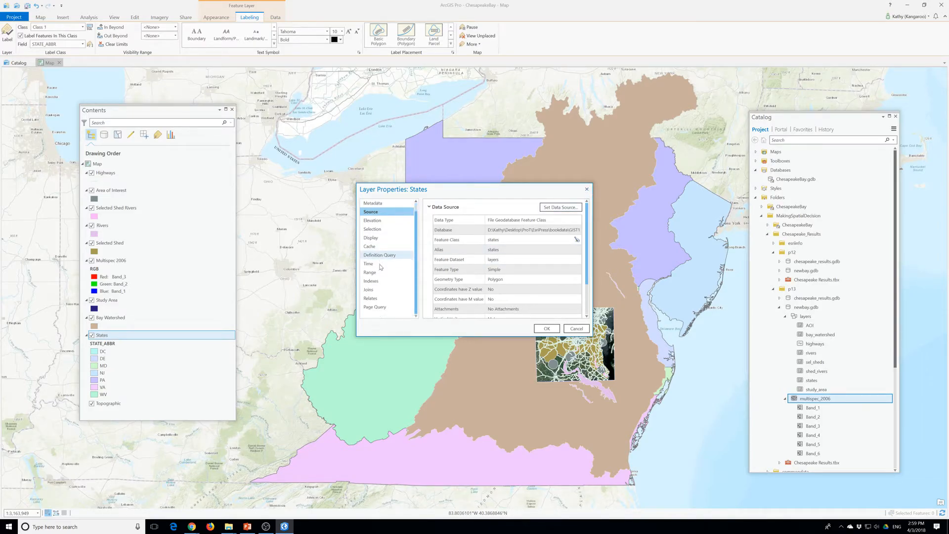
left_click(586, 188)
left_click(217, 17)
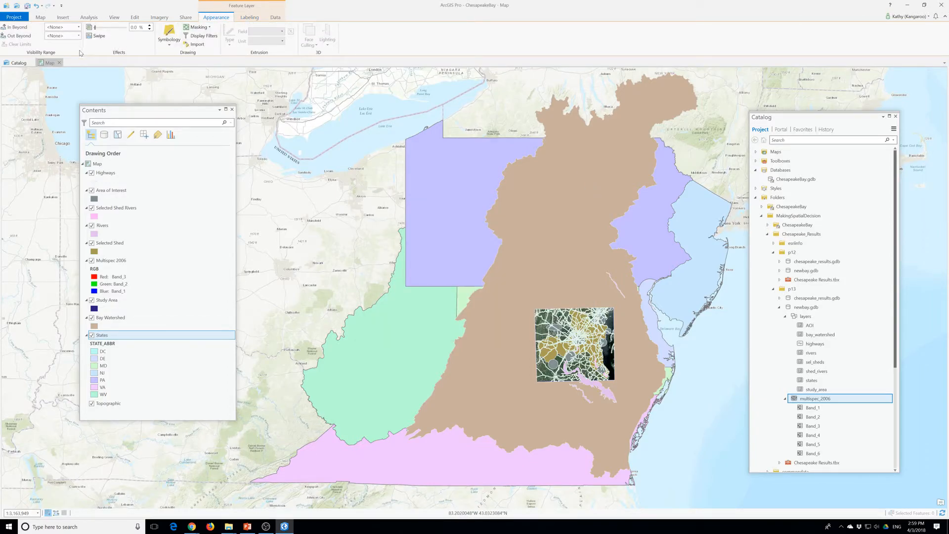
left_click(102, 340)
left_click(102, 339)
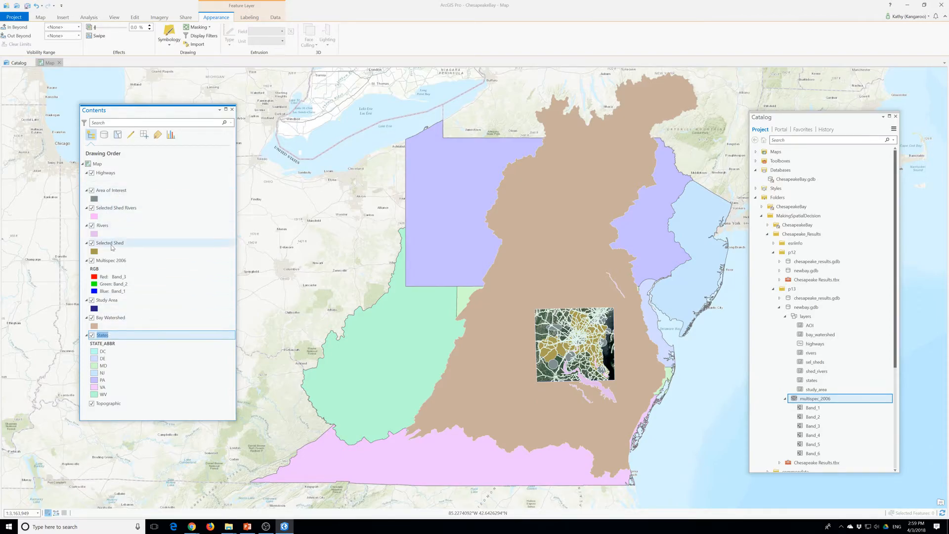
Look through the Bay Watershed layer's labeling options and layer properties
left_click(110, 319)
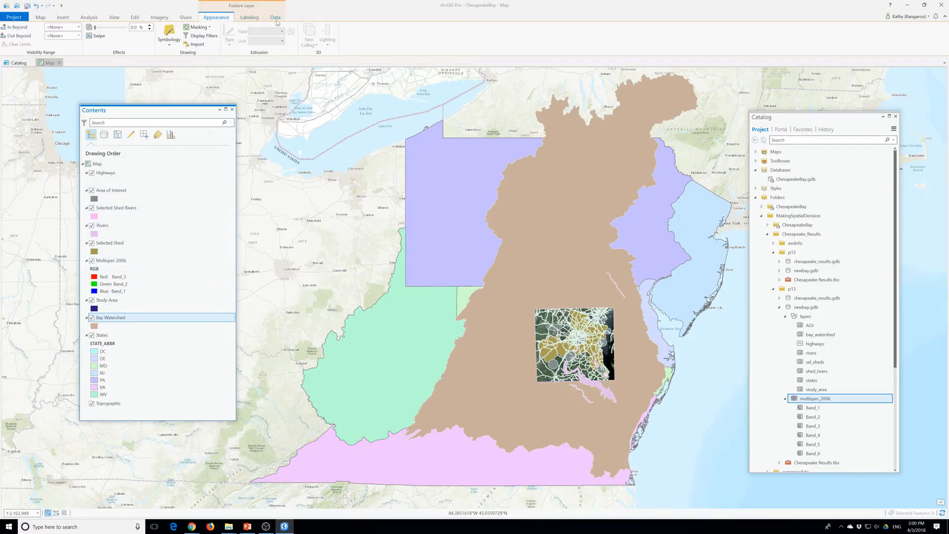
left_click(253, 19)
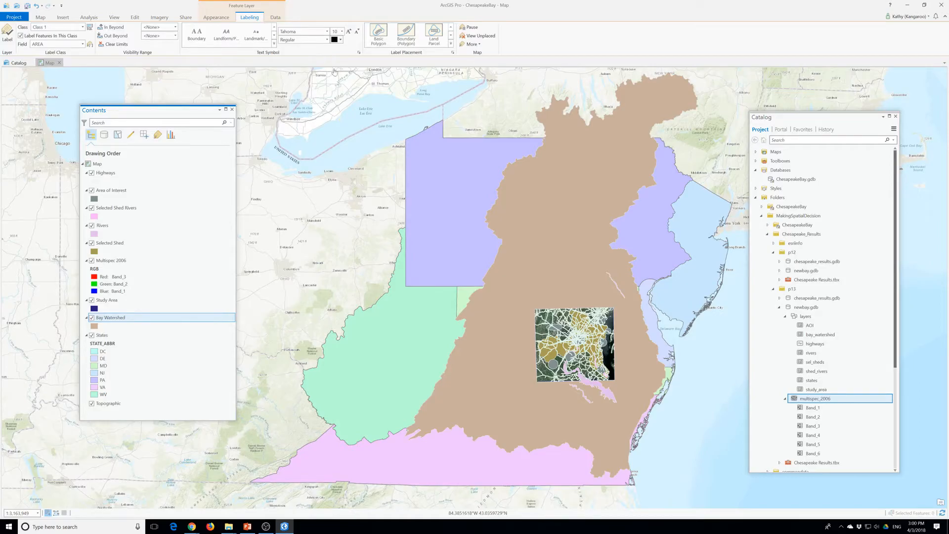
right_click(373, 36)
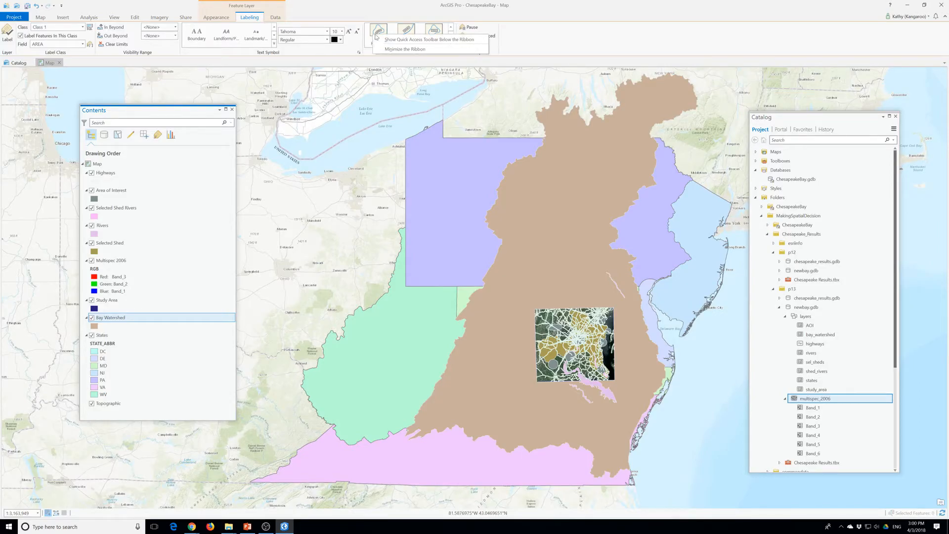
left_click(378, 37)
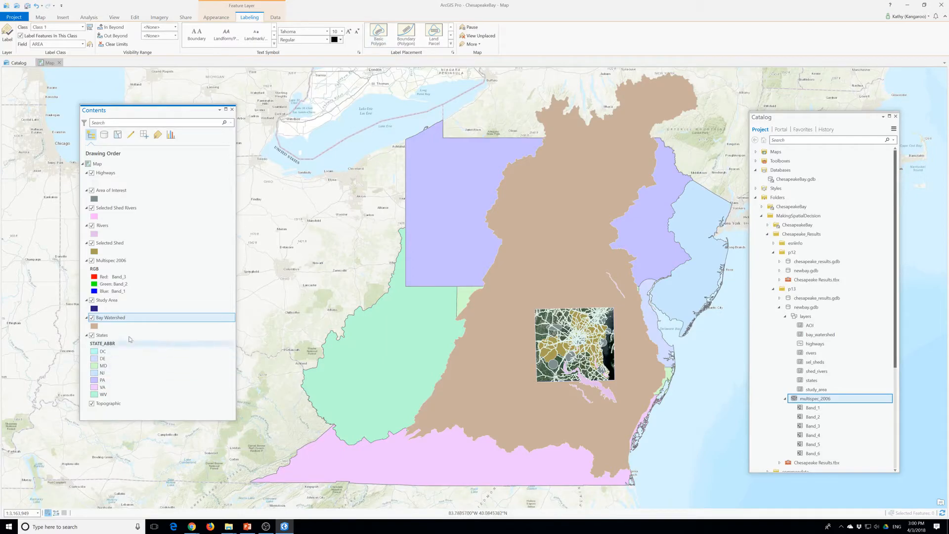
right_click(119, 318)
left_click(134, 313)
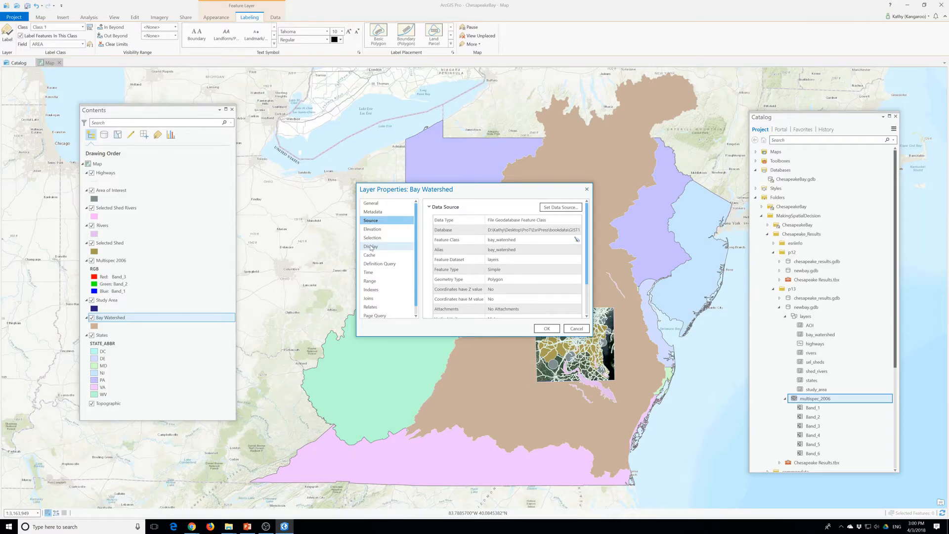
scroll(370, 247, "down", 1)
scroll(371, 248, "up", 1)
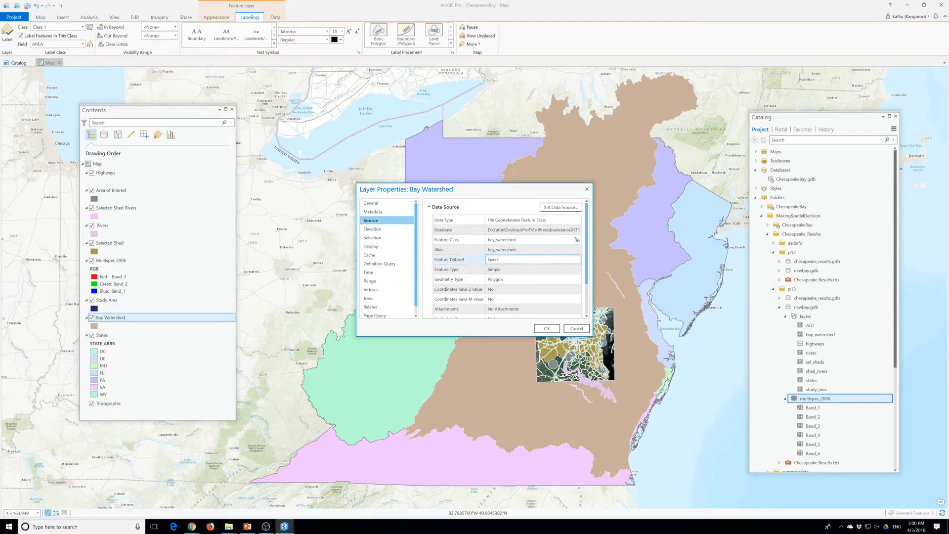
left_click(586, 190)
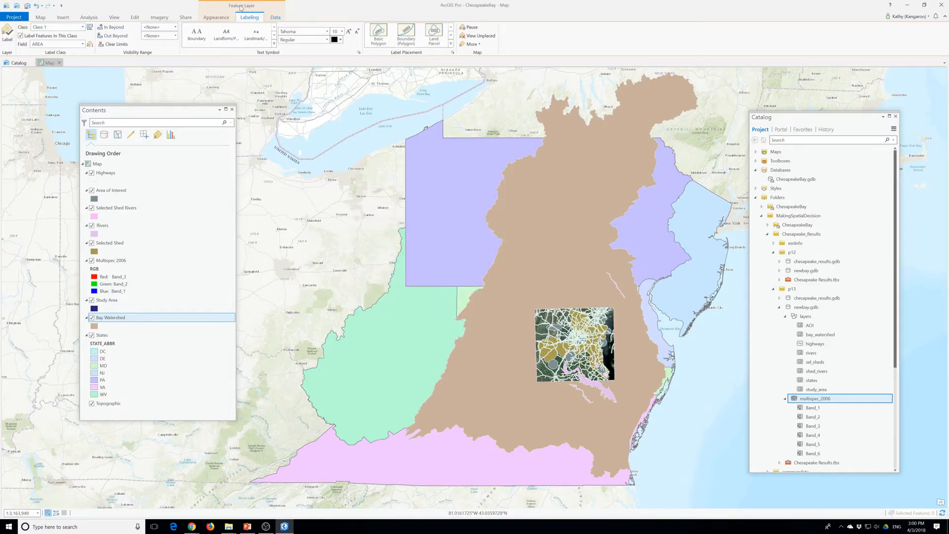
Open the Bay Watershed polygon symbol's properties and set its fill to No color
left_click(212, 21)
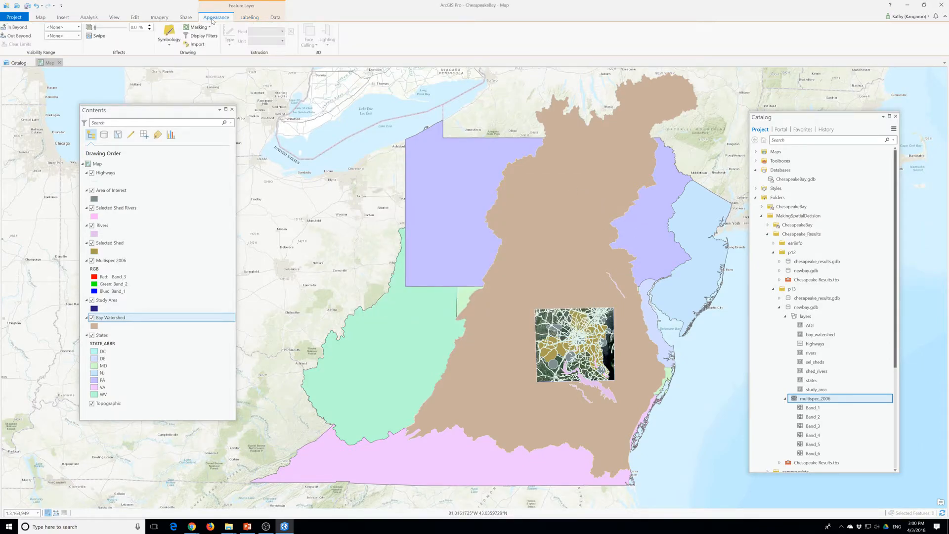
left_click(170, 44)
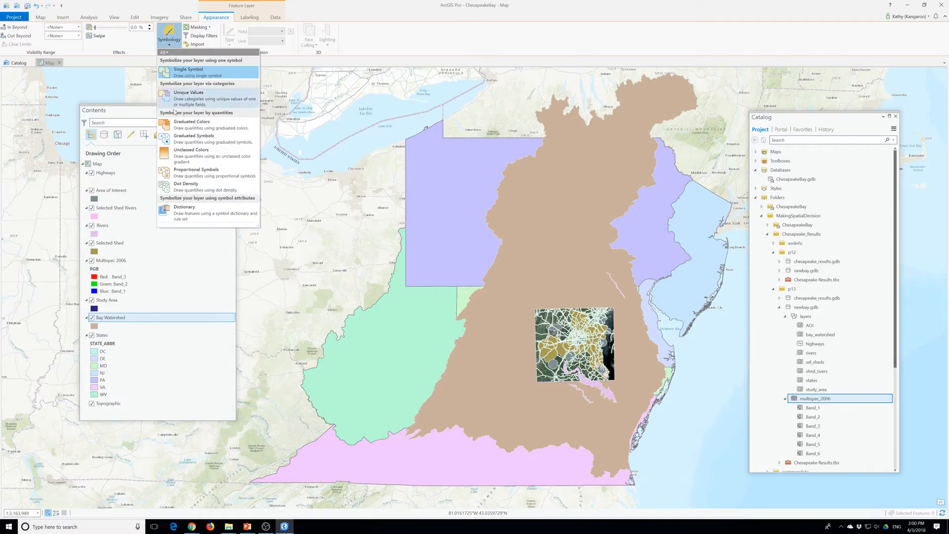
left_click(106, 321)
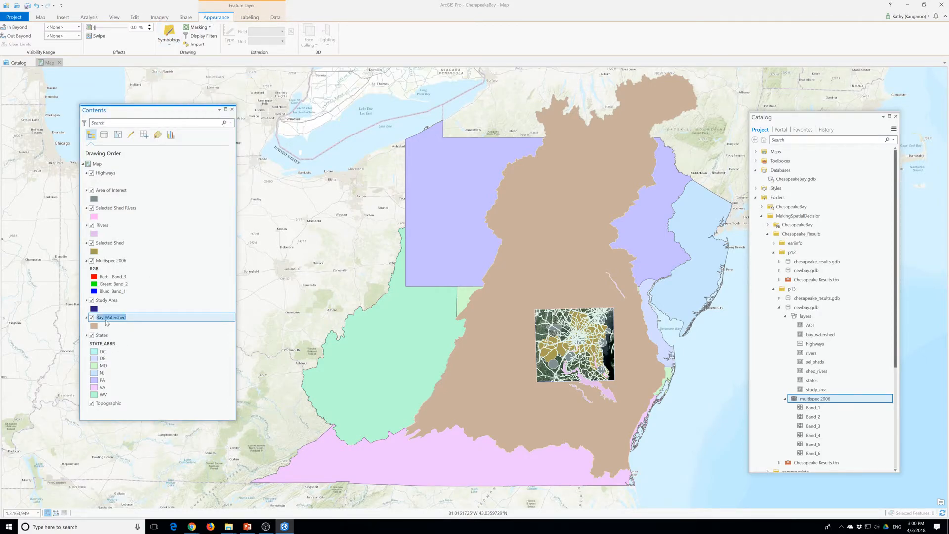
left_click(95, 327)
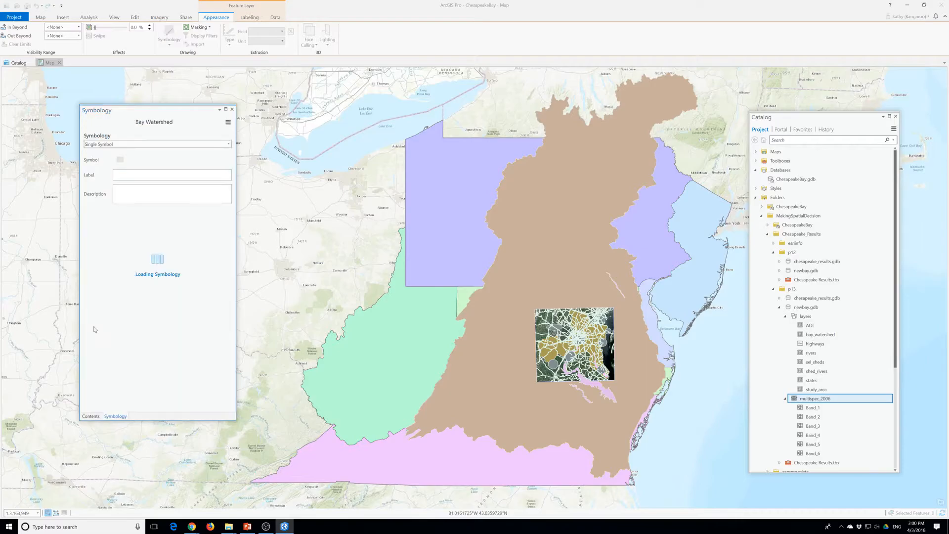
left_click(120, 159)
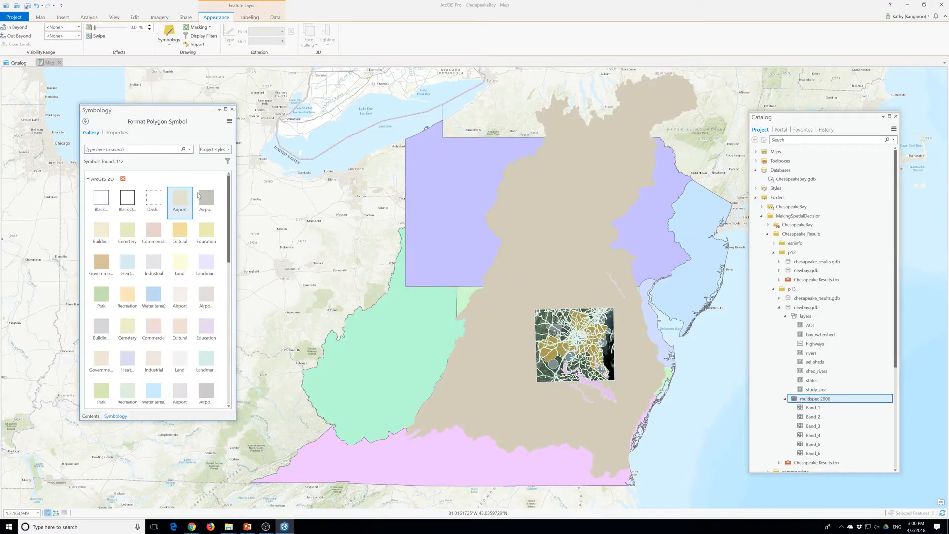
left_click(117, 132)
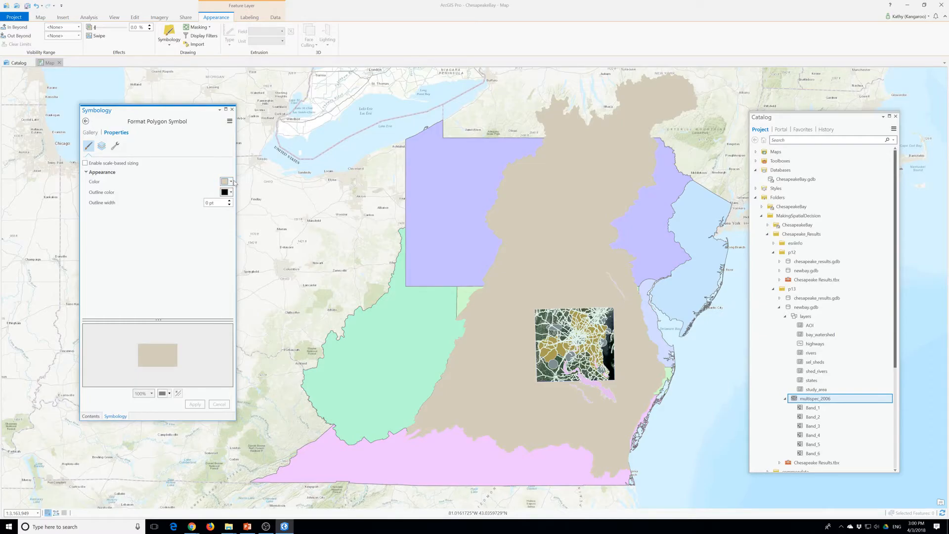
left_click(230, 182)
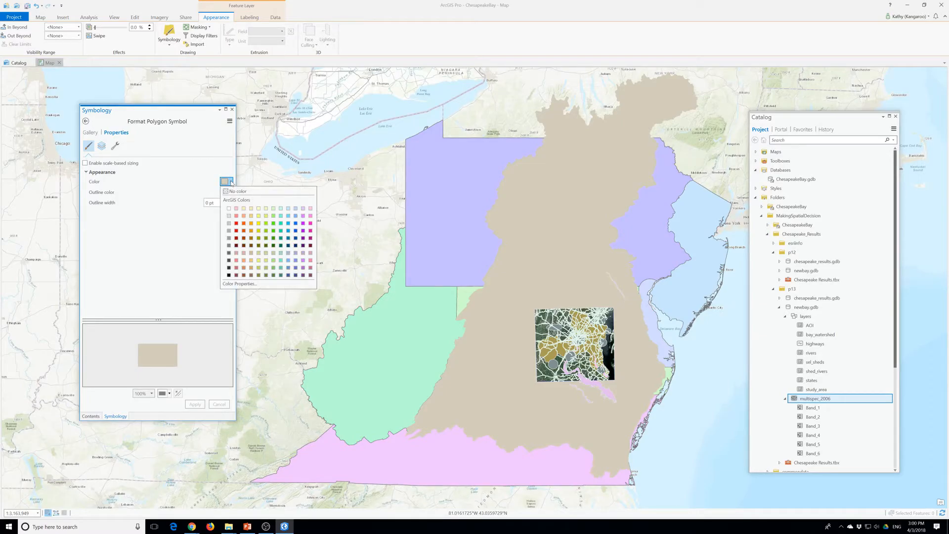
left_click(236, 192)
Give the Bay Watershed symbol a red outline 2 pt wide, apply it, and close its symbology
left_click(230, 192)
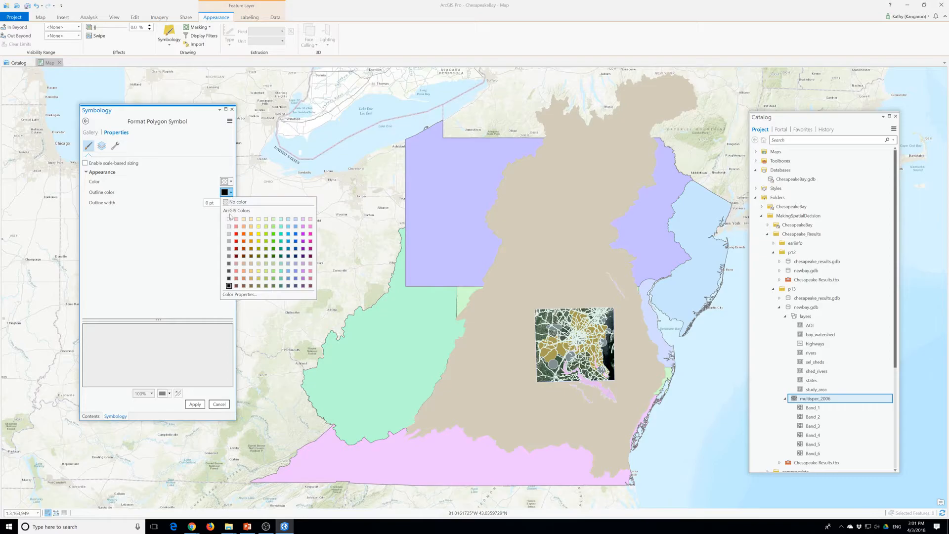
left_click(237, 234)
left_click(229, 200)
left_click(200, 404)
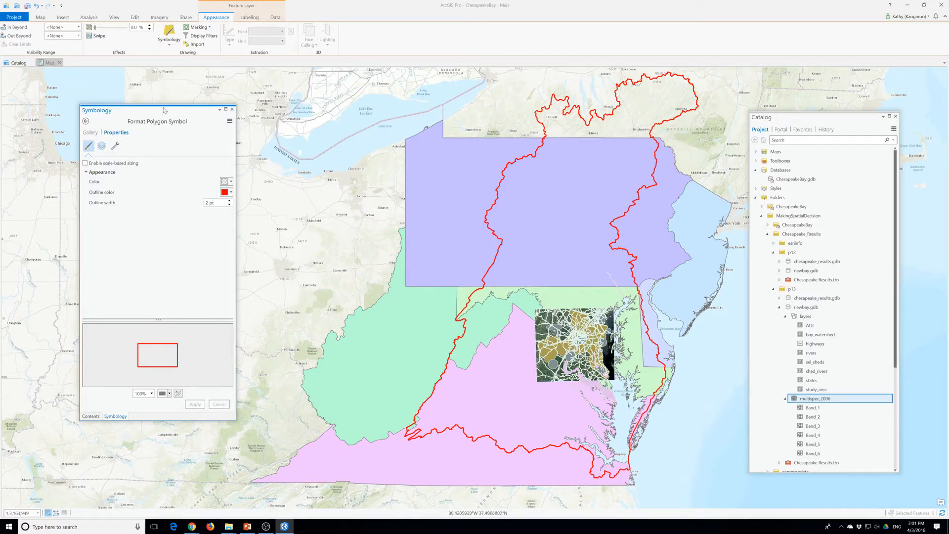
left_click(232, 109)
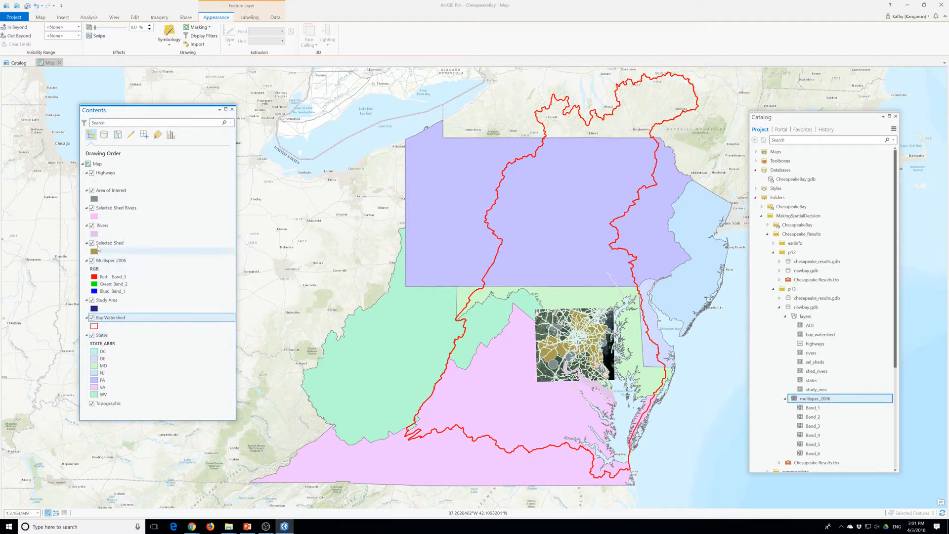
Open the Rivers layer's polygon symbol and set its fill color to blue
left_click(102, 225)
left_click(102, 226)
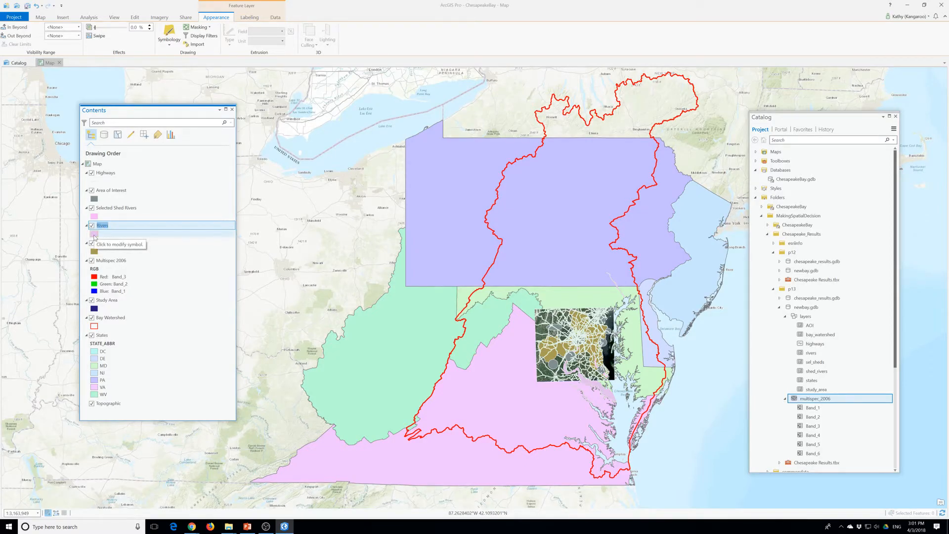
left_click(94, 235)
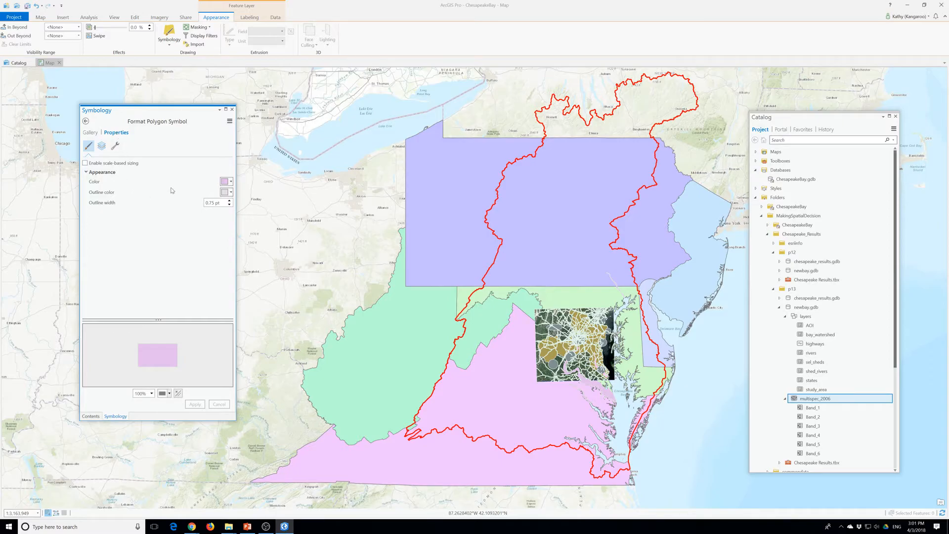
left_click(229, 182)
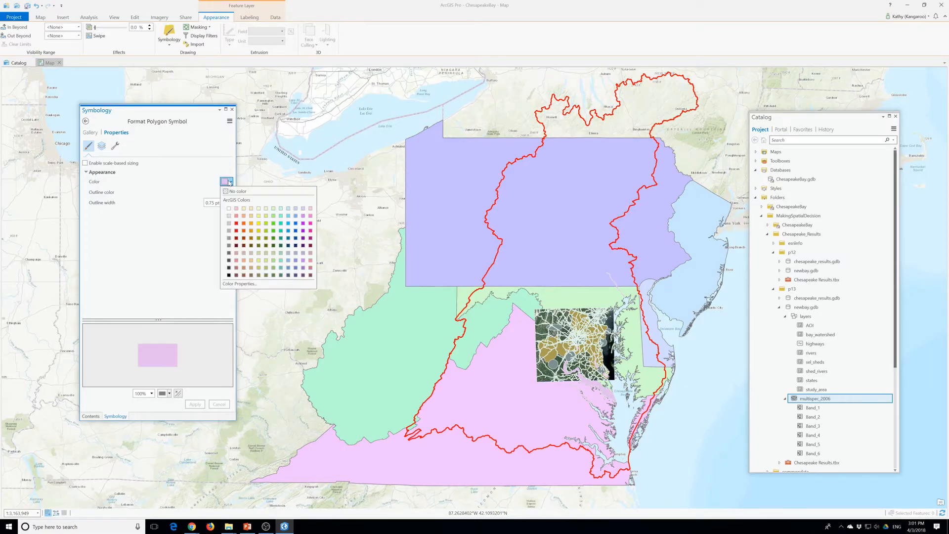
left_click(295, 223)
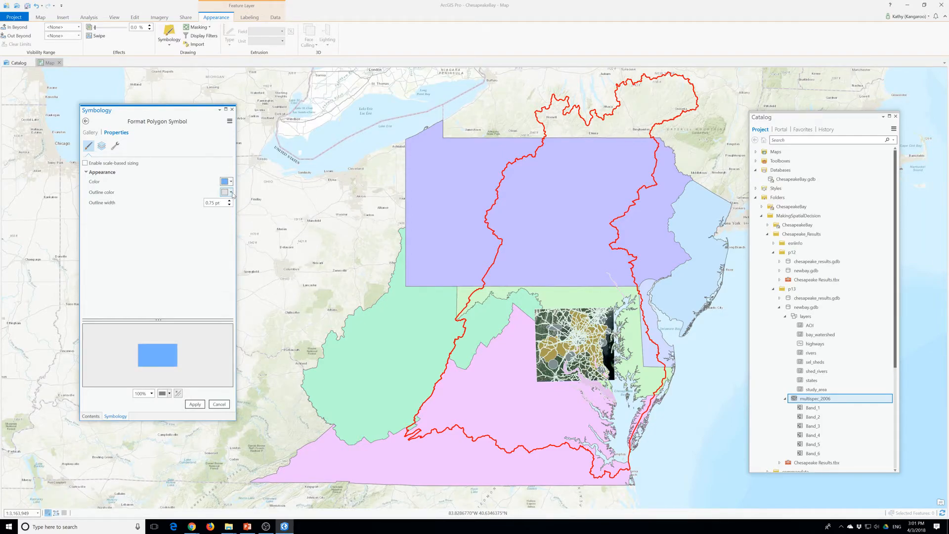
Set the Rivers symbol's outline width to 1.75 pt and apply the symbol changes
left_click(229, 201)
left_click(216, 203)
key("BackSpace")
key("BackSpace")
key("BackSpace")
key("BackSpace")
left_click(194, 404)
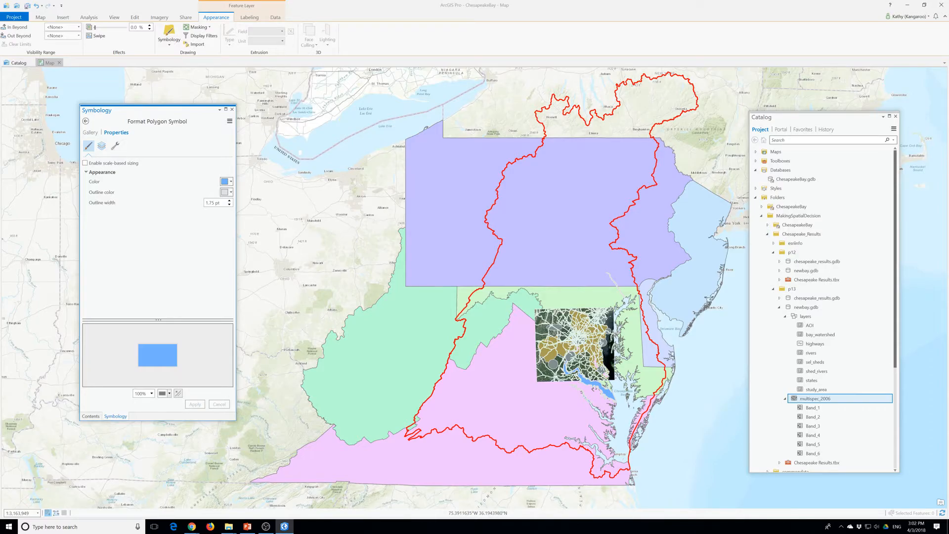
Save the project, close the Rivers symbology, and inspect the Multispec 2006 image area up close on the map
left_click(27, 5)
left_click(232, 109)
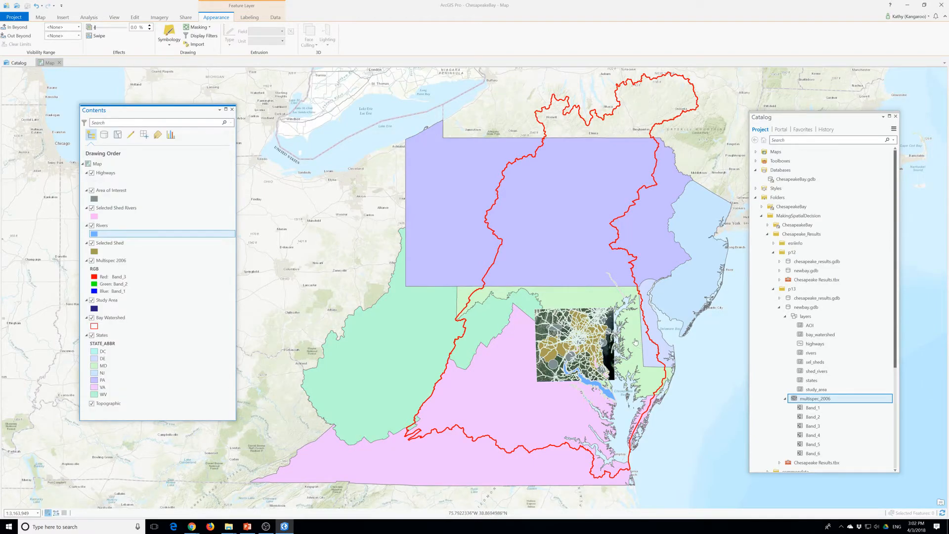
scroll(634, 339, "up", 3)
scroll(537, 370, "up", 2)
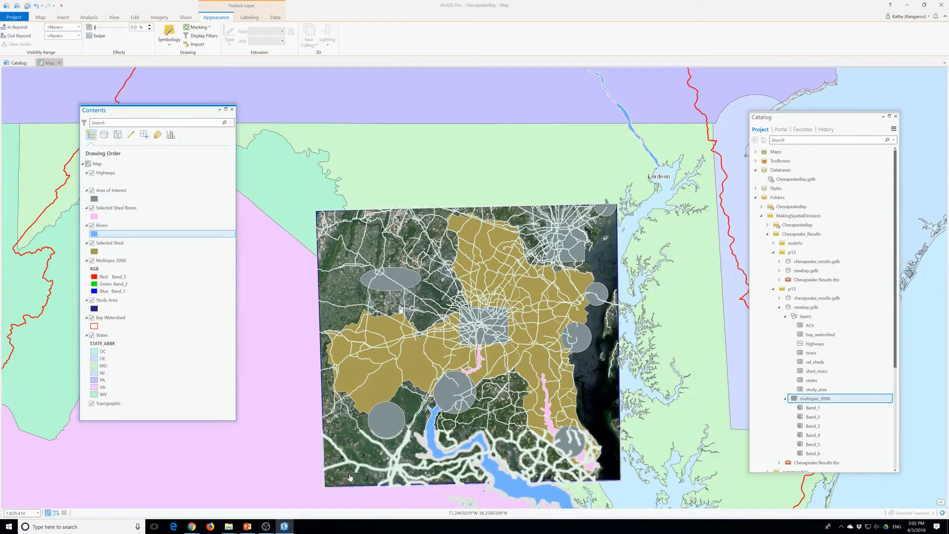
left_click_drag(428, 359, 382, 267)
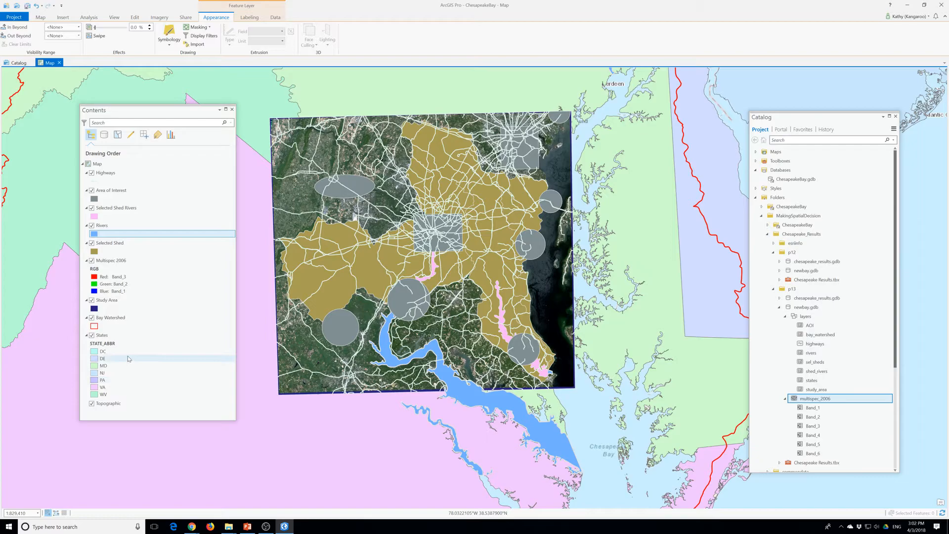
Inspect the red, green and blue band choices in the Multispec 2006 layer's symbology, and close it
left_click(109, 262)
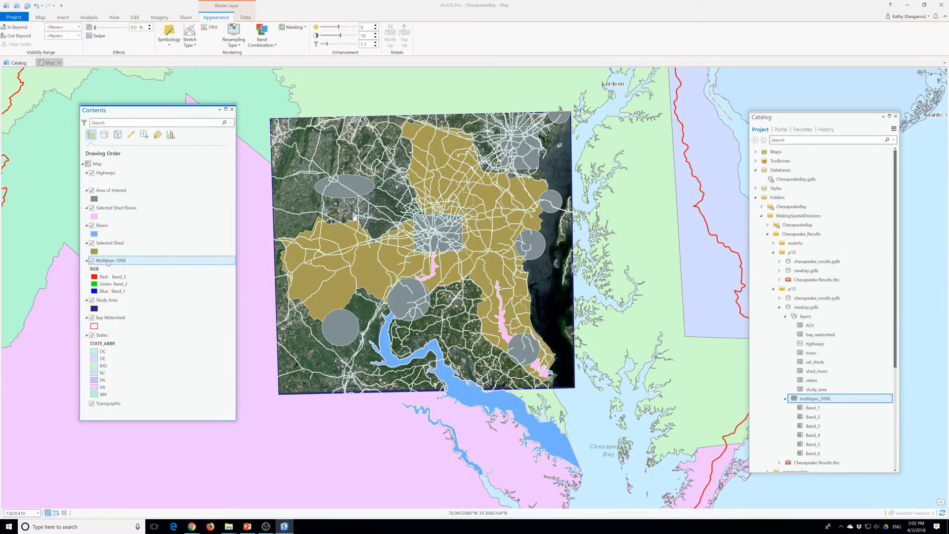
right_click(108, 263)
left_click(161, 379)
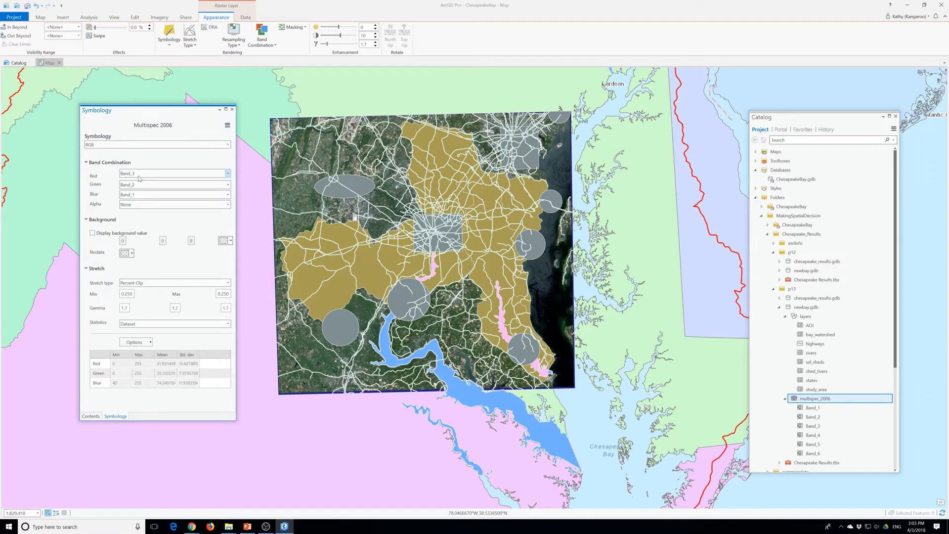
left_click(138, 174)
left_click(137, 241)
left_click(138, 187)
left_click(138, 188)
left_click(141, 195)
left_click(141, 195)
left_click(232, 109)
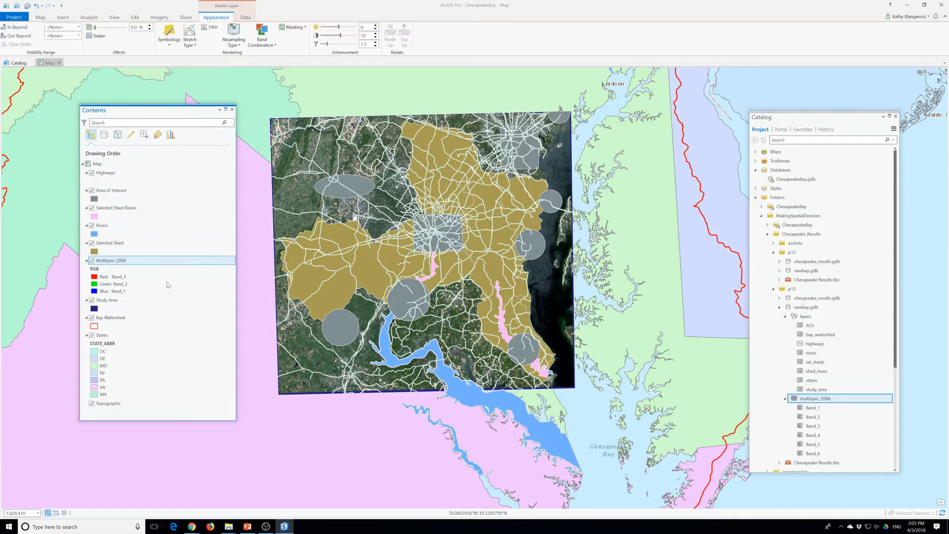
Paste a copy of the Multispec 2006 layer into the map and rename the copy 321
right_click(104, 260)
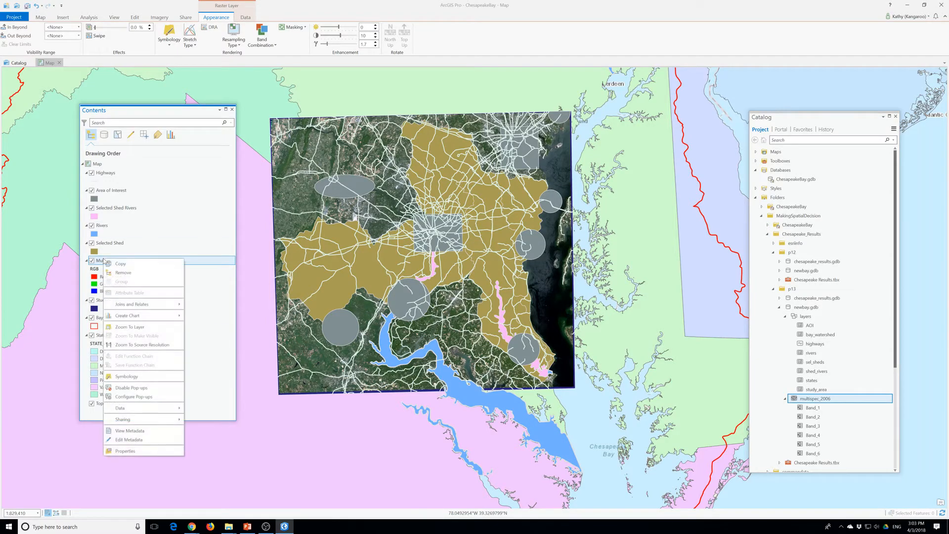
left_click(127, 273)
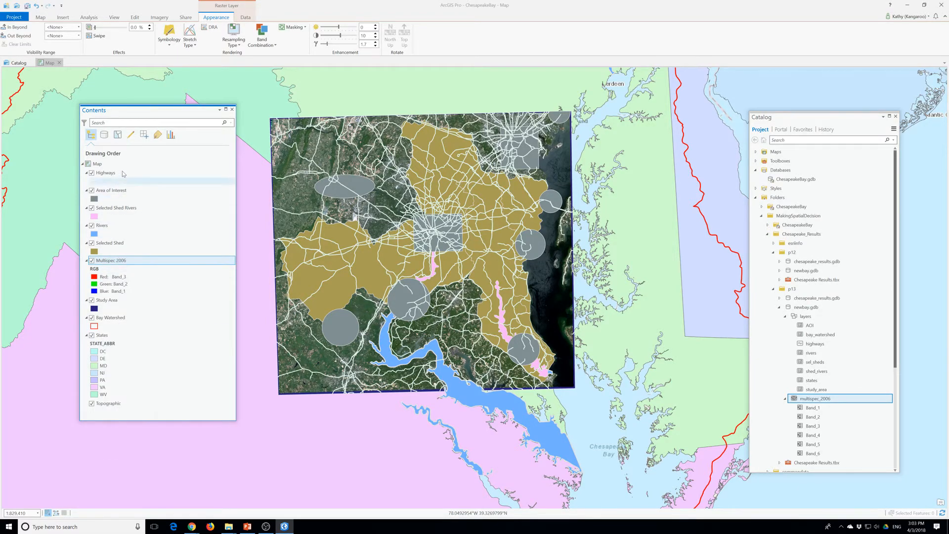
left_click(98, 163)
key("ctrl+v")
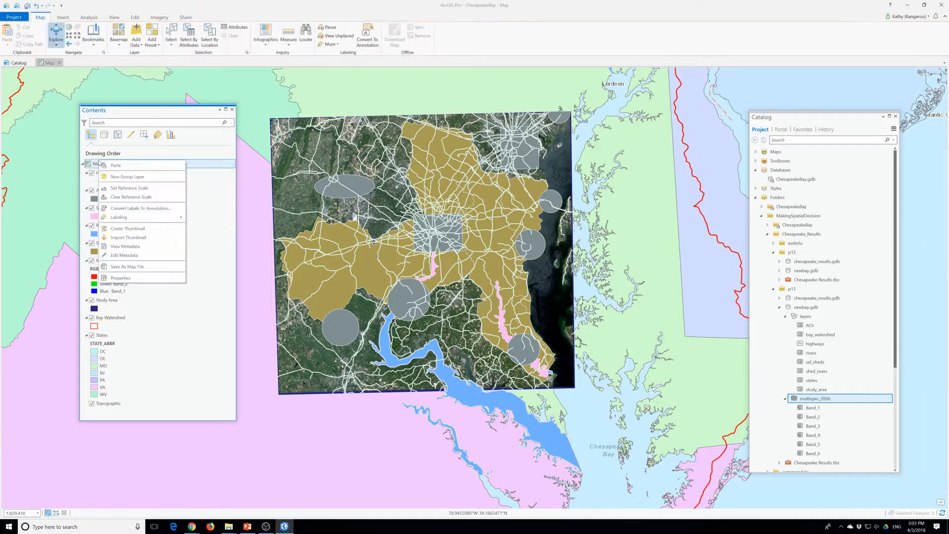
left_click(114, 173)
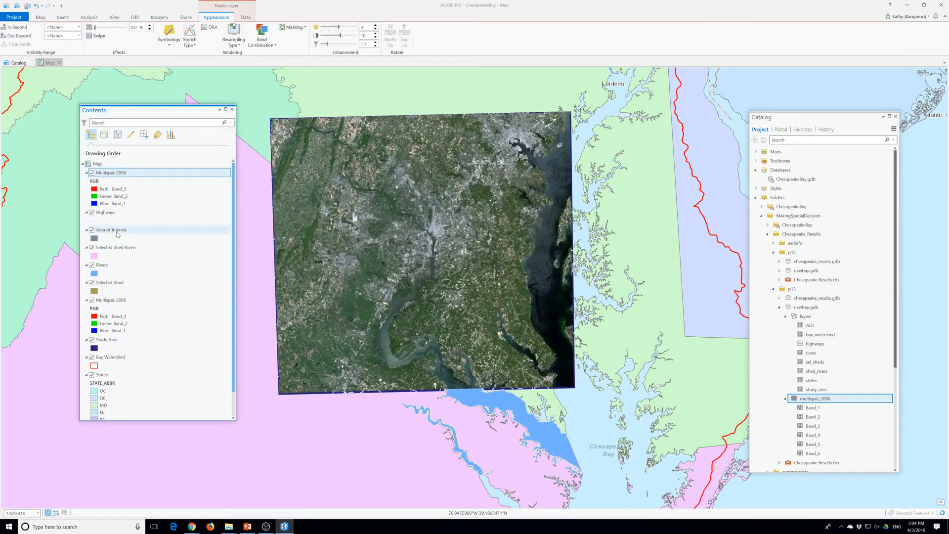
left_click(109, 175)
type("321")
key("Return")
Paste a second copy of the Multispec 2006 layer into the map and rename it 432
right_click(97, 164)
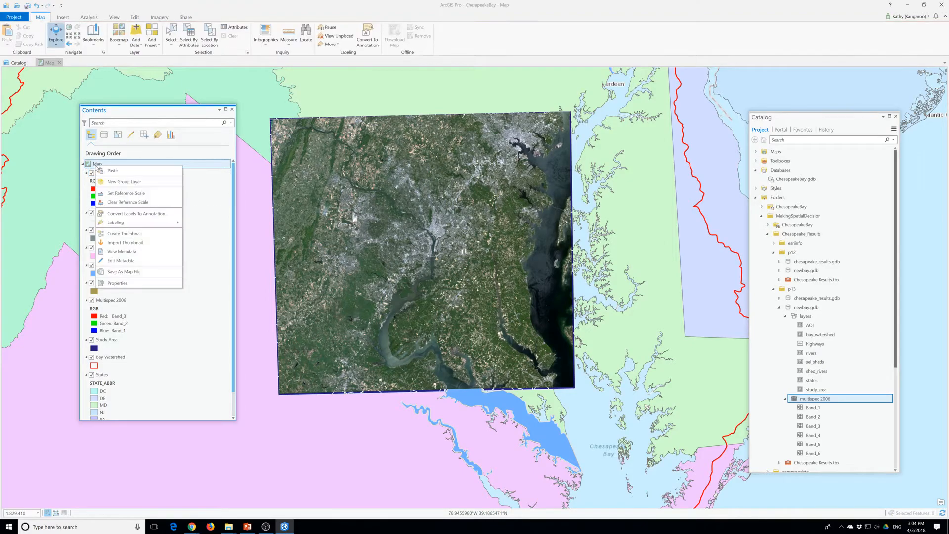
left_click(116, 172)
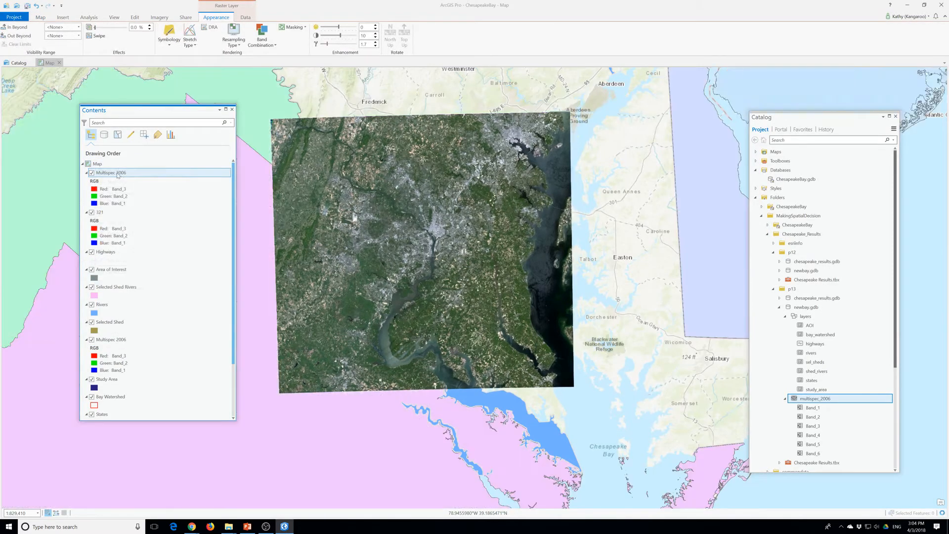
left_click(118, 174)
type("432")
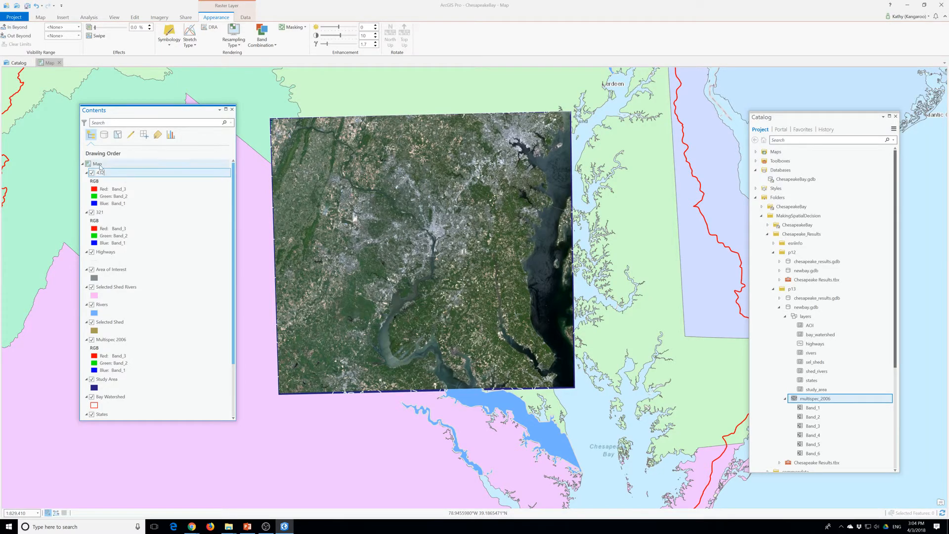
Paste a third copy of the Multispec 2006 layer into the map and rename it 742
right_click(98, 164)
left_click(129, 175)
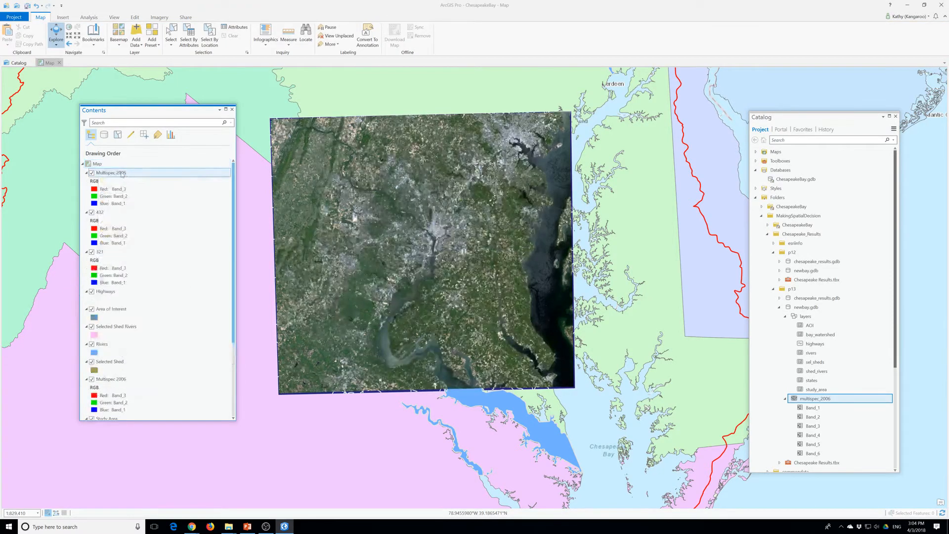
left_click(119, 174)
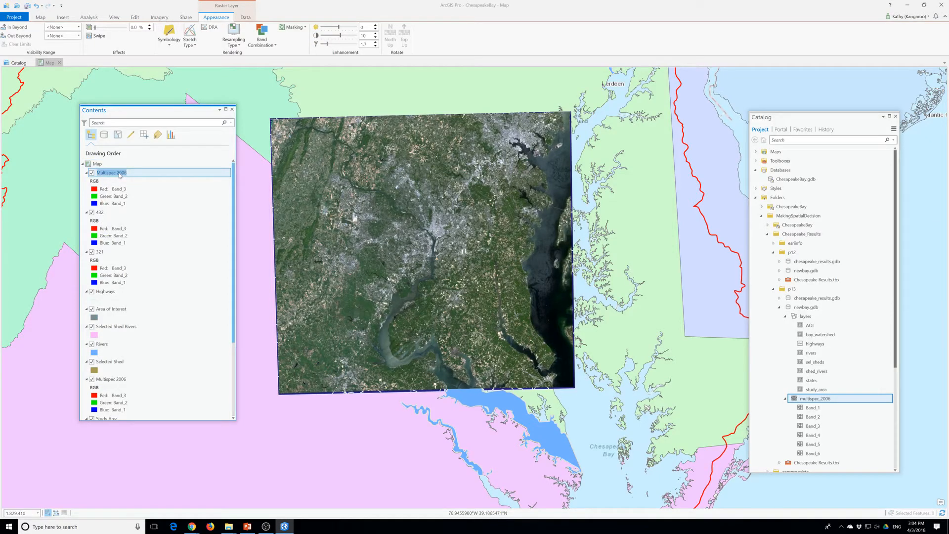
type("742")
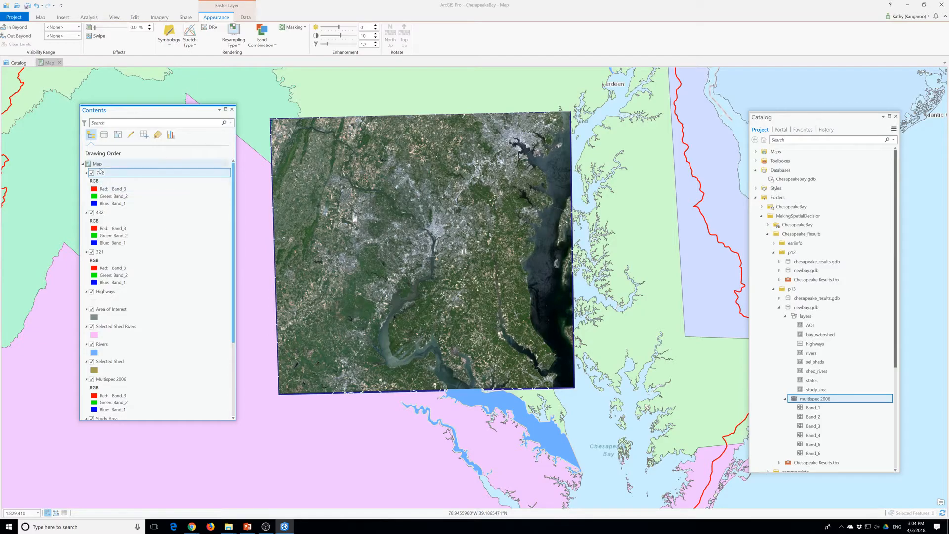
Paste a fourth copy of the Multispec 2006 layer into the map and rename it 453
right_click(96, 164)
left_click(109, 169)
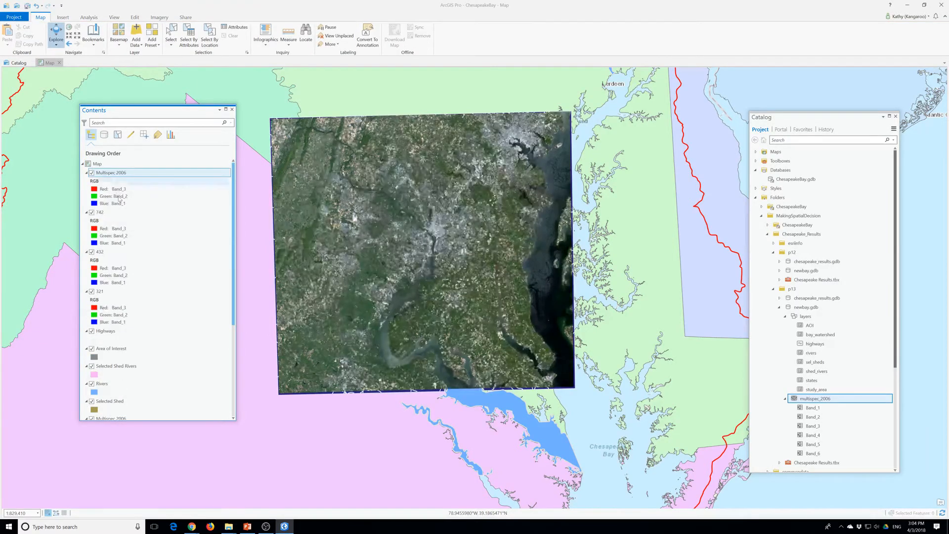
left_click(118, 174)
type("43")
left_click(118, 236)
Check the band combination in the 321 layer's symbology and close it without changing the bands
left_click(99, 292)
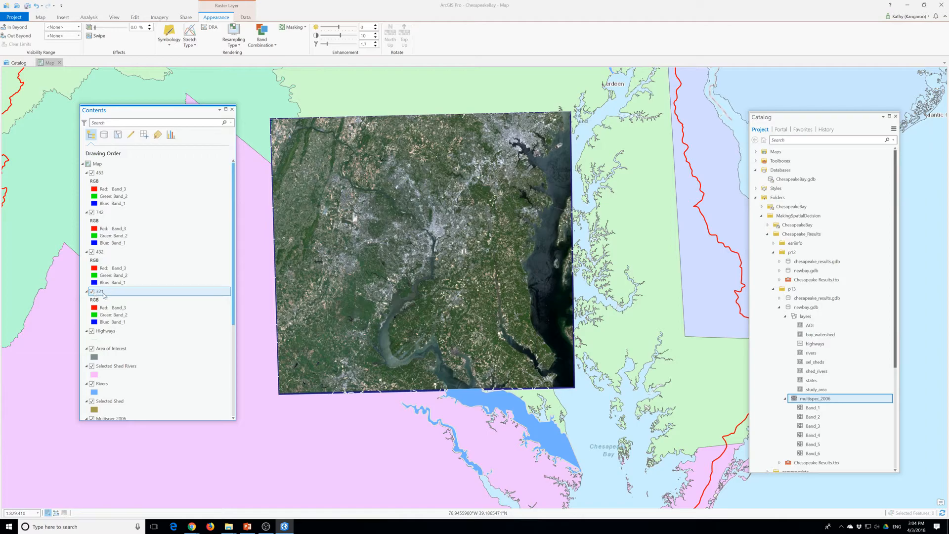
right_click(103, 293)
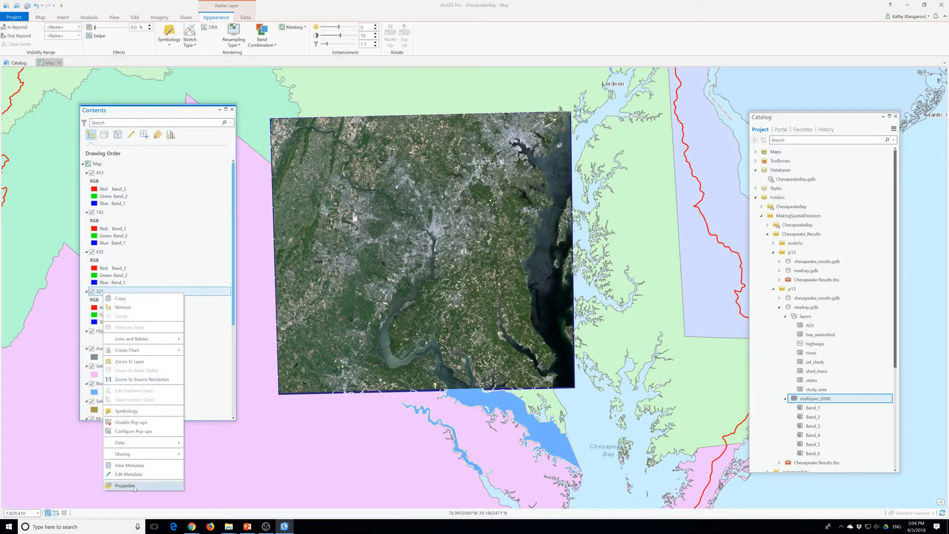
left_click(127, 411)
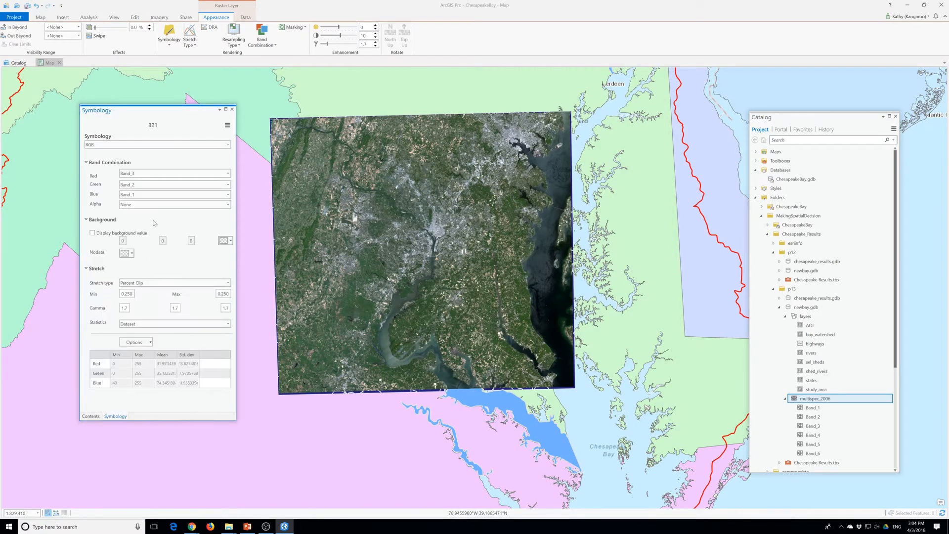
left_click(142, 175)
left_click(143, 175)
left_click(167, 163)
left_click(232, 110)
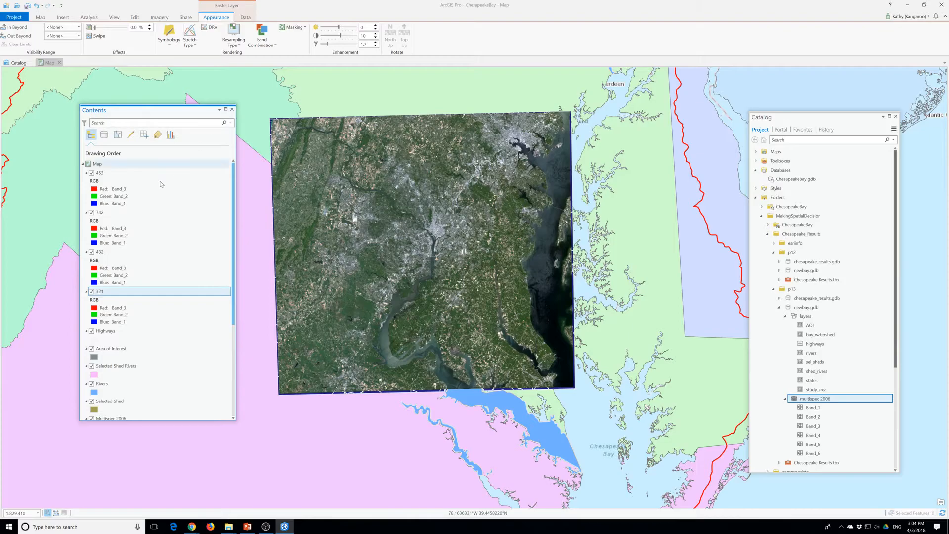
left_click(101, 294)
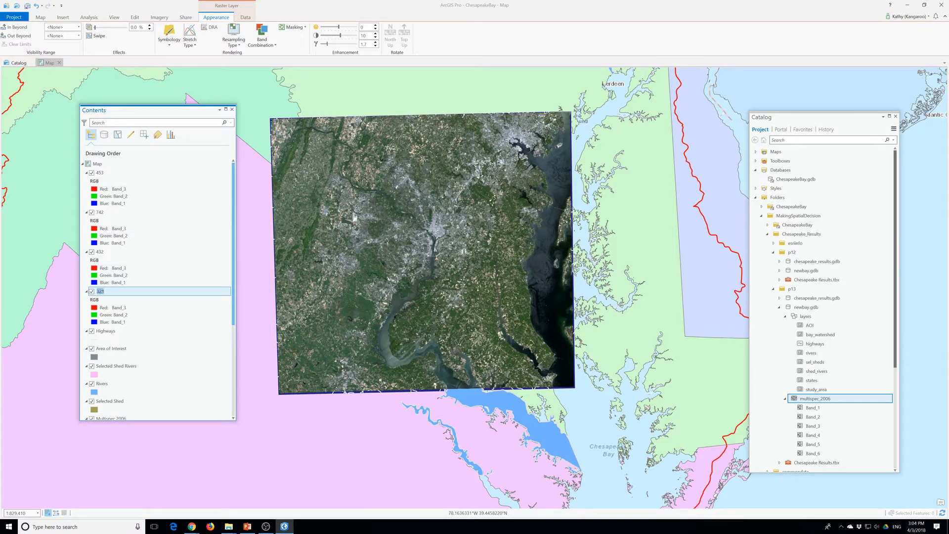
left_click(109, 293)
right_click(110, 294)
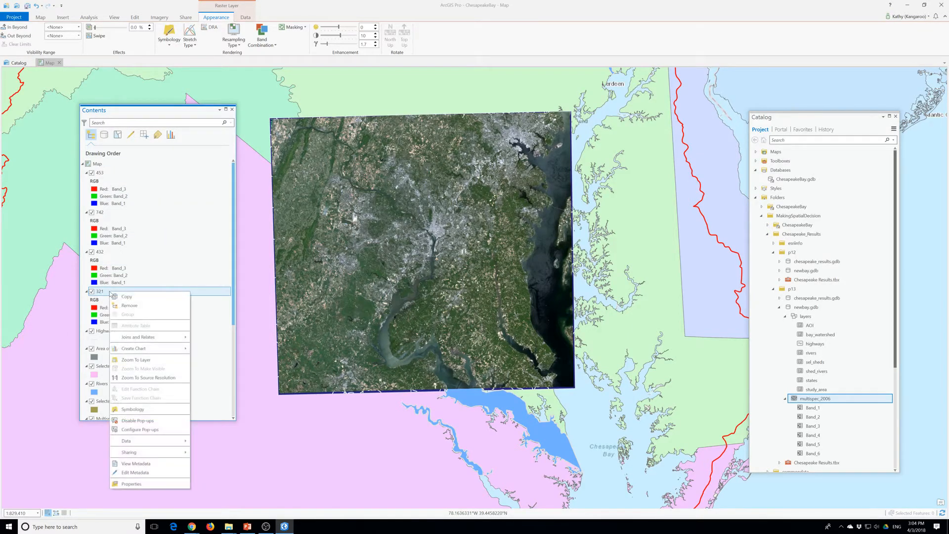
left_click(132, 409)
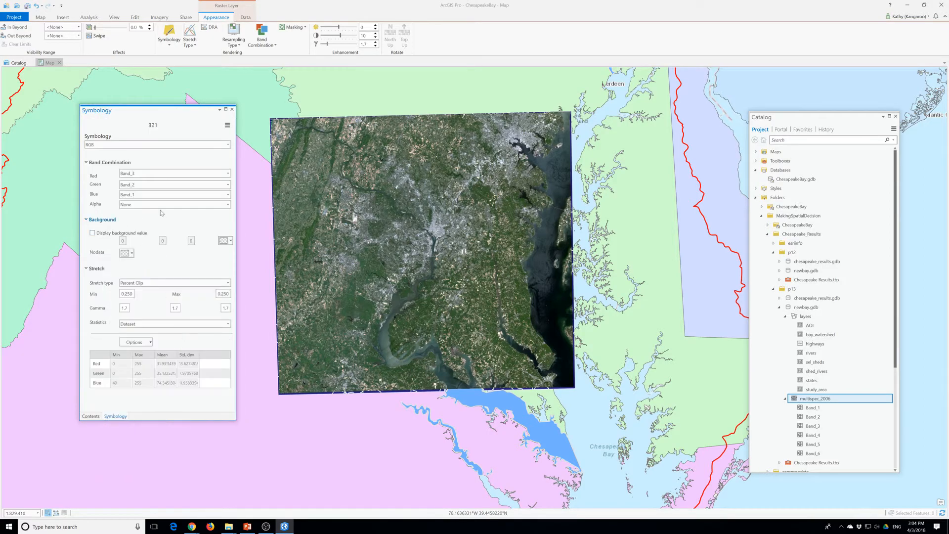
left_click(232, 110)
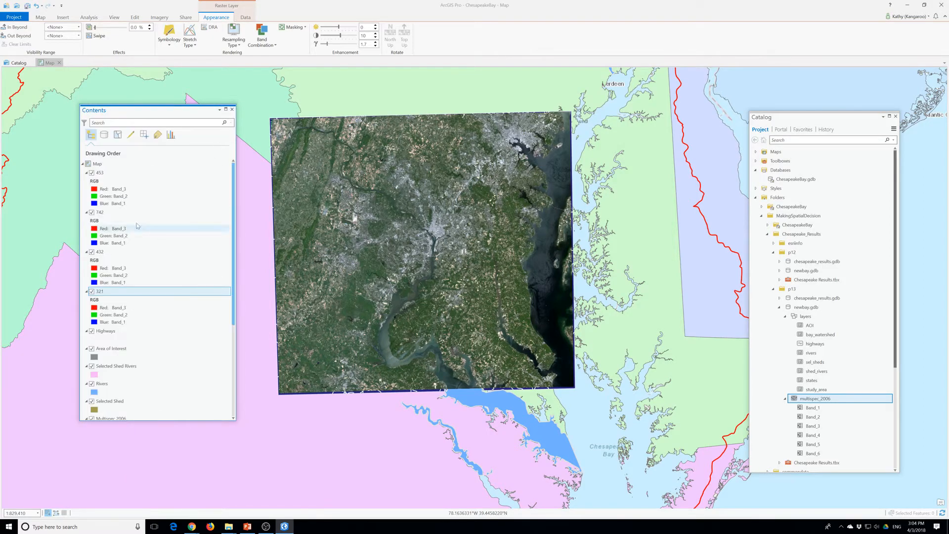
Set the 432 layer's band combination to red Band_4, green Band_3 and blue Band_2, and close its symbology
left_click(101, 253)
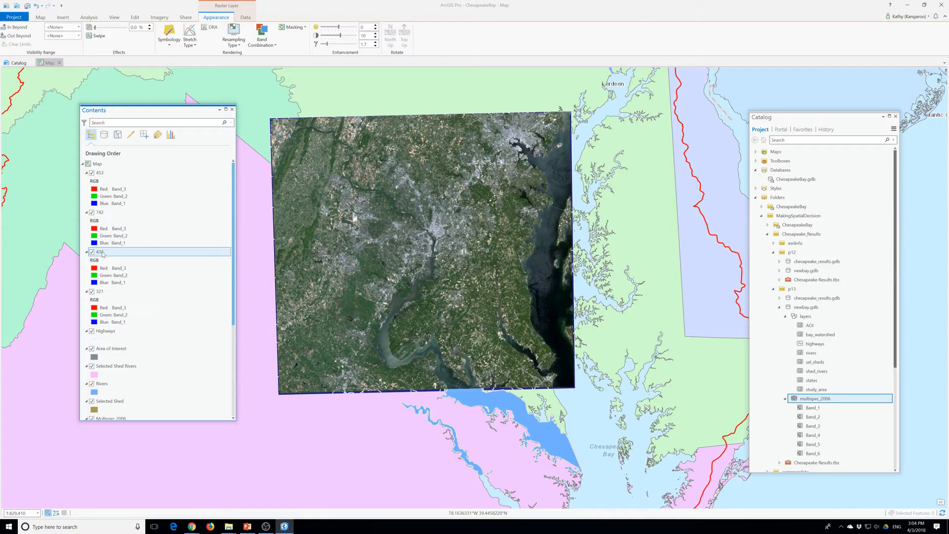
right_click(103, 253)
left_click(141, 370)
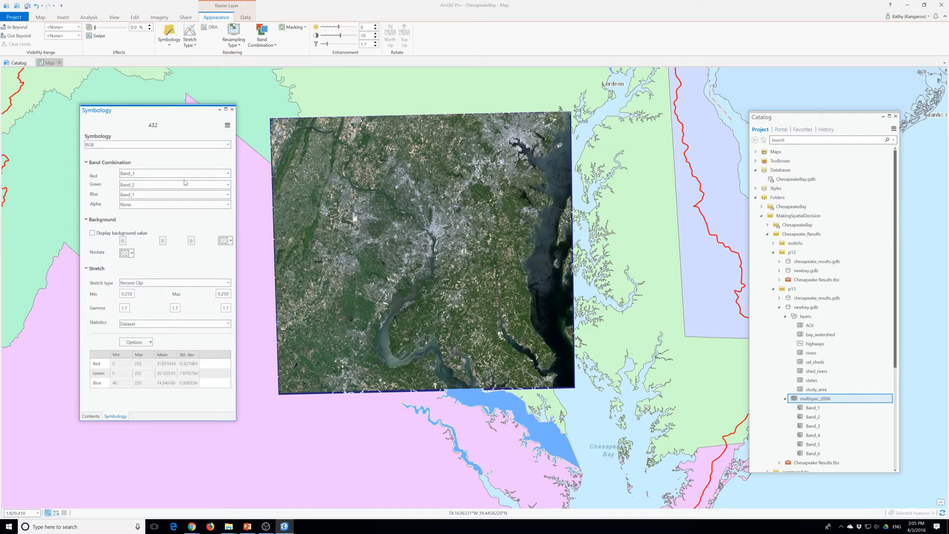
left_click(228, 173)
left_click(139, 209)
left_click(228, 185)
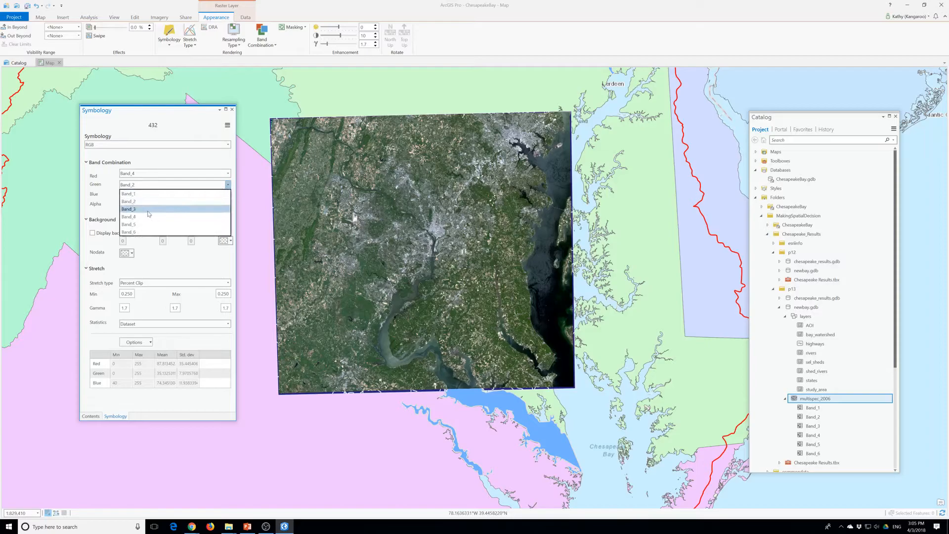
left_click(149, 209)
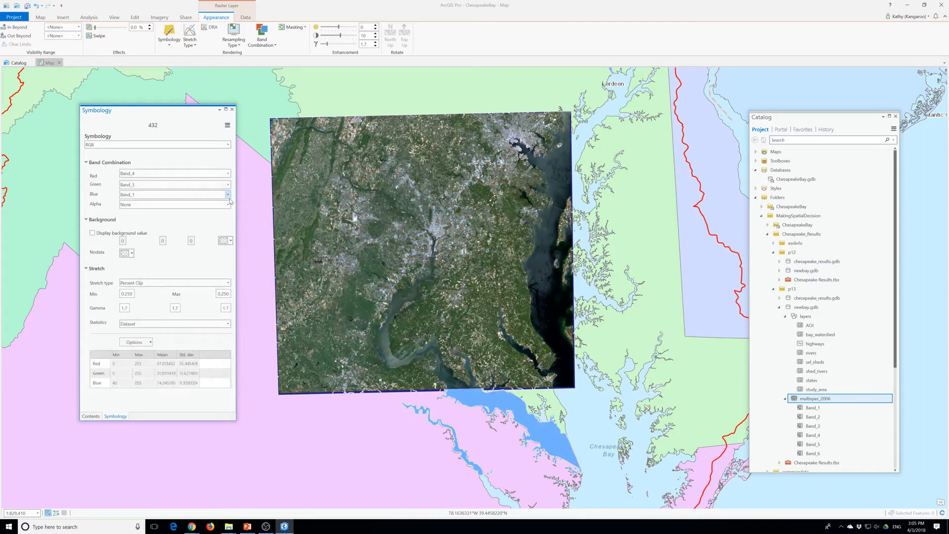
left_click(228, 194)
left_click(141, 214)
left_click(232, 109)
Set the 742 layer's band combination to red Band_6, green Band_4 and blue Band_2, and close its symbology
left_click(106, 215)
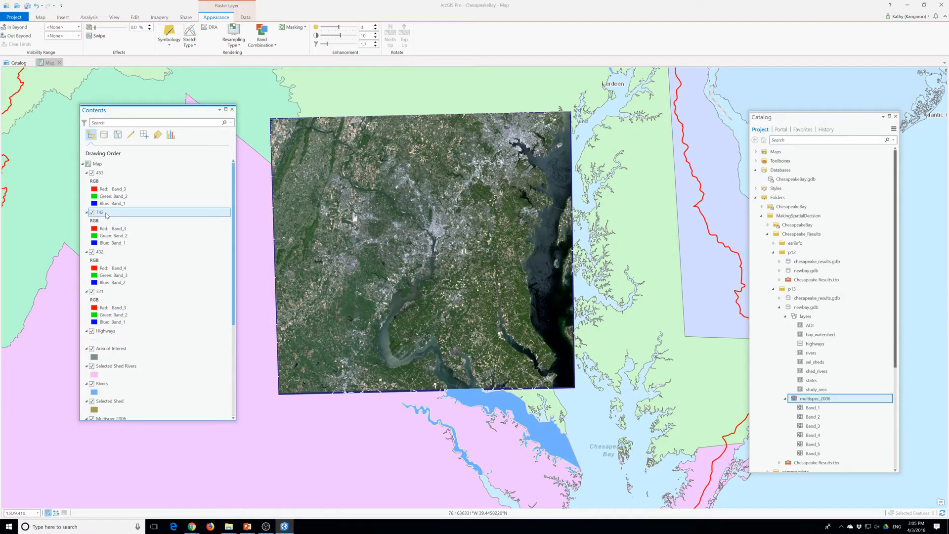
right_click(100, 216)
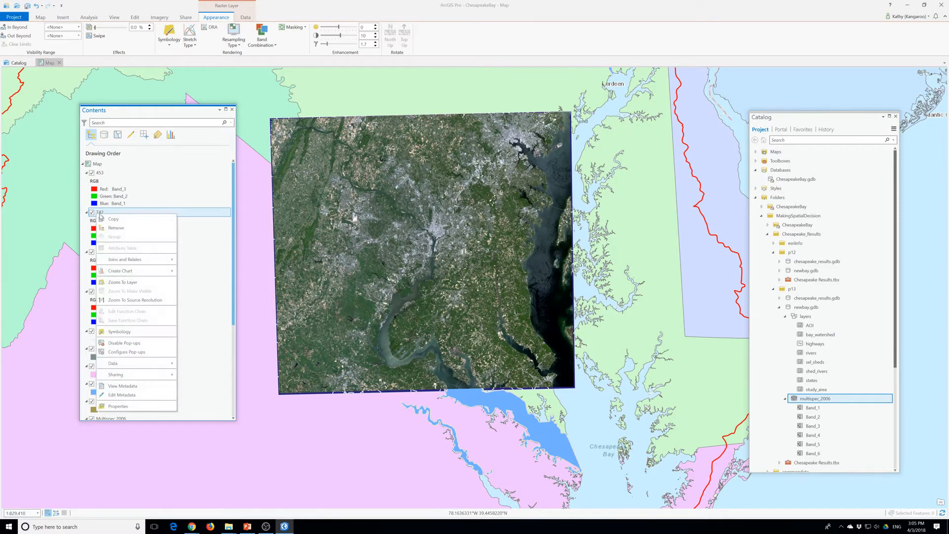
left_click(119, 331)
left_click(228, 173)
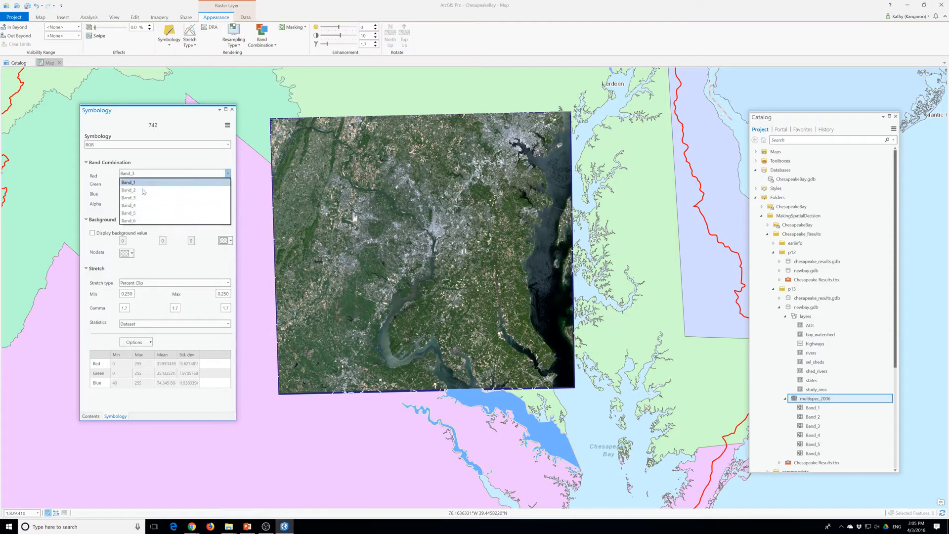
left_click(138, 221)
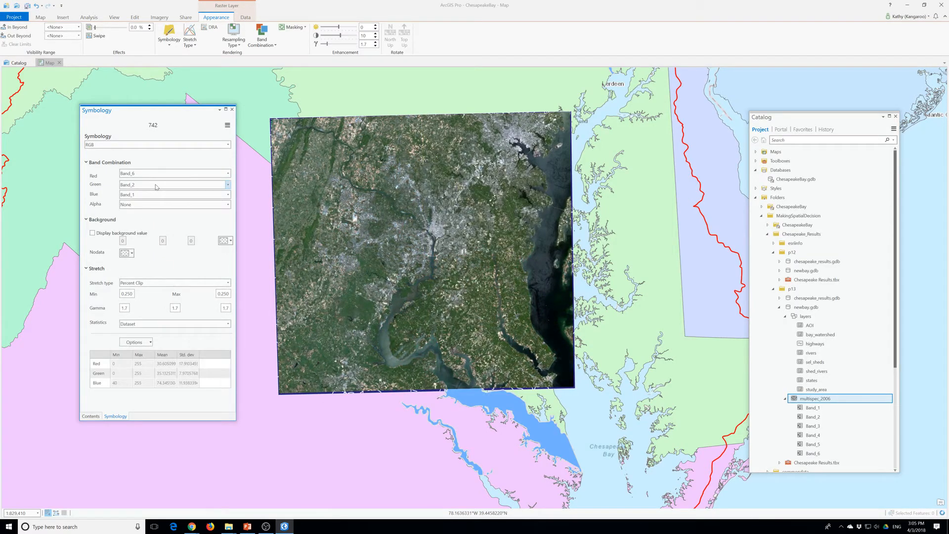
left_click(228, 184)
left_click(127, 217)
left_click(228, 194)
left_click(129, 211)
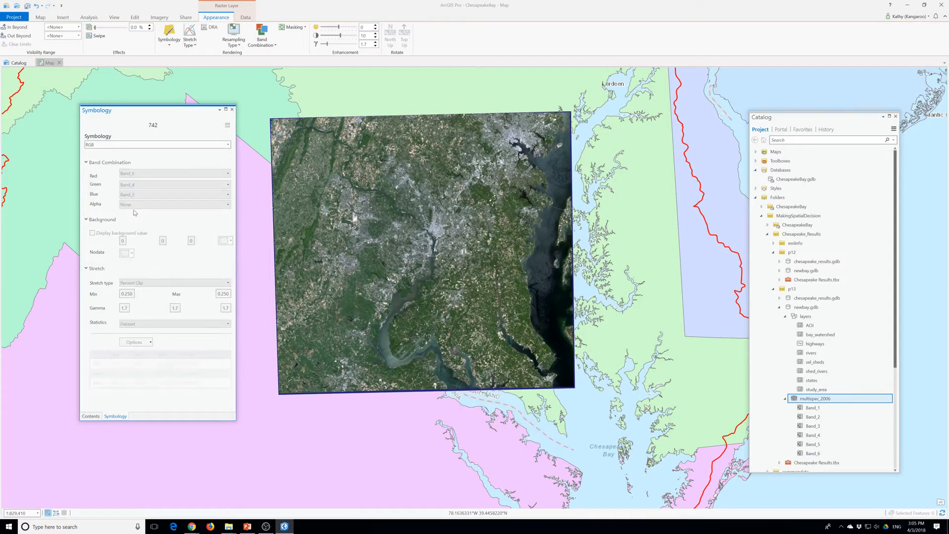
left_click(232, 110)
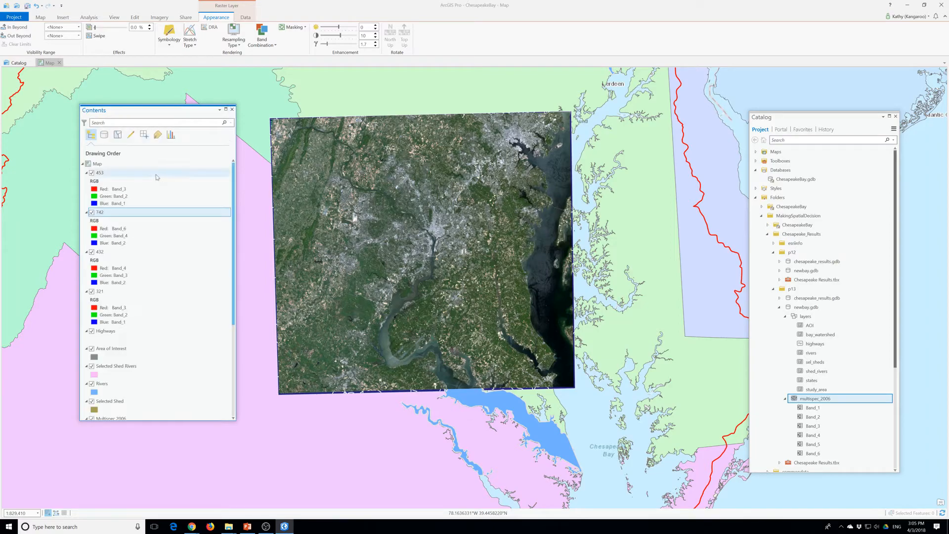
Set the 453 layer's band combination to red Band_4, green Band_5 and blue Band_3, and return to the layer list
left_click(101, 173)
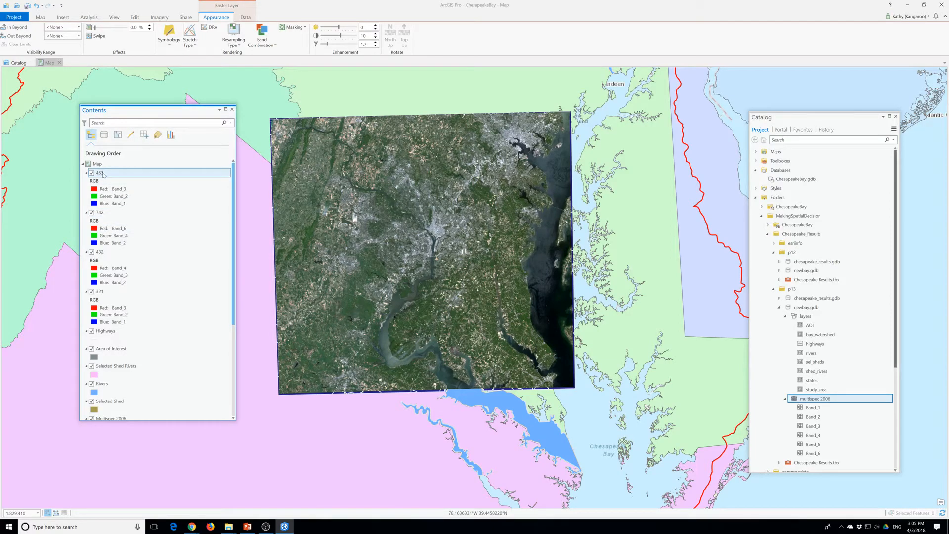
right_click(112, 173)
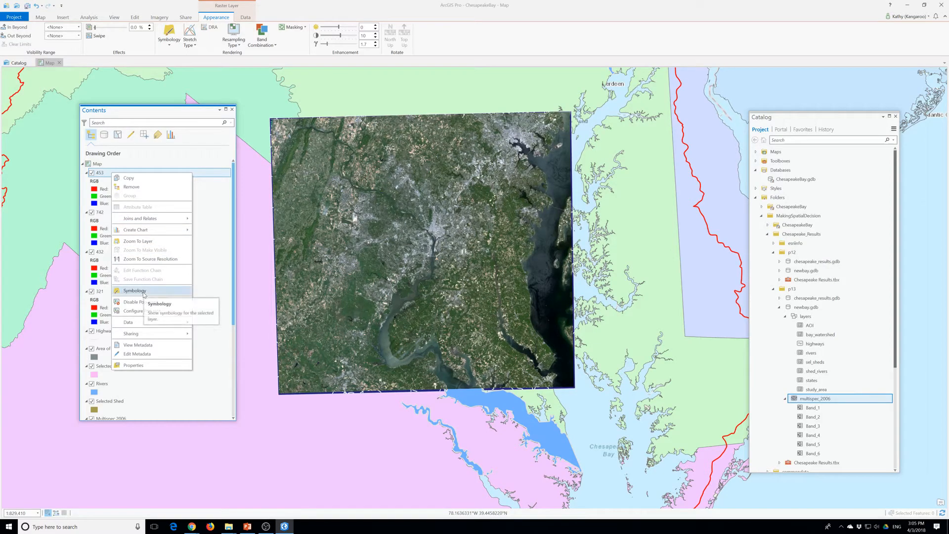
left_click(144, 293)
left_click(203, 174)
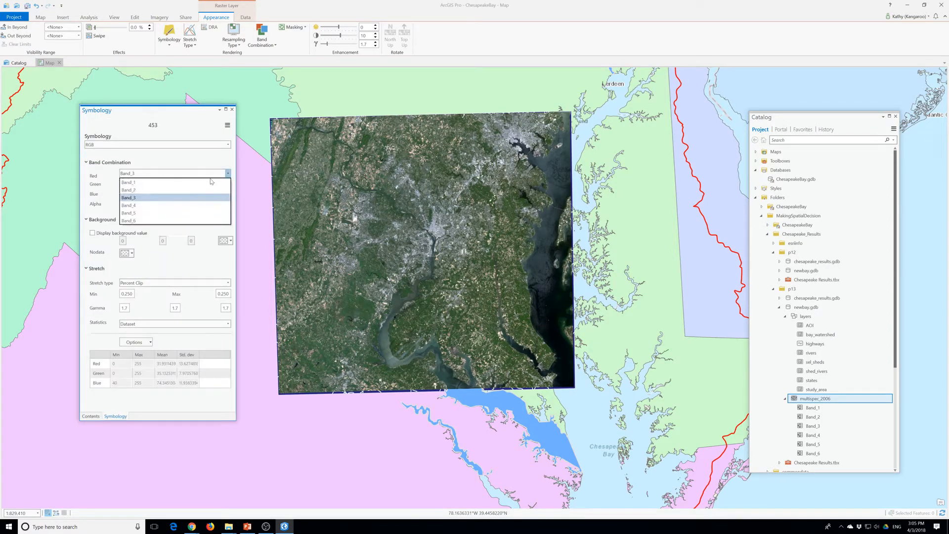
left_click(217, 205)
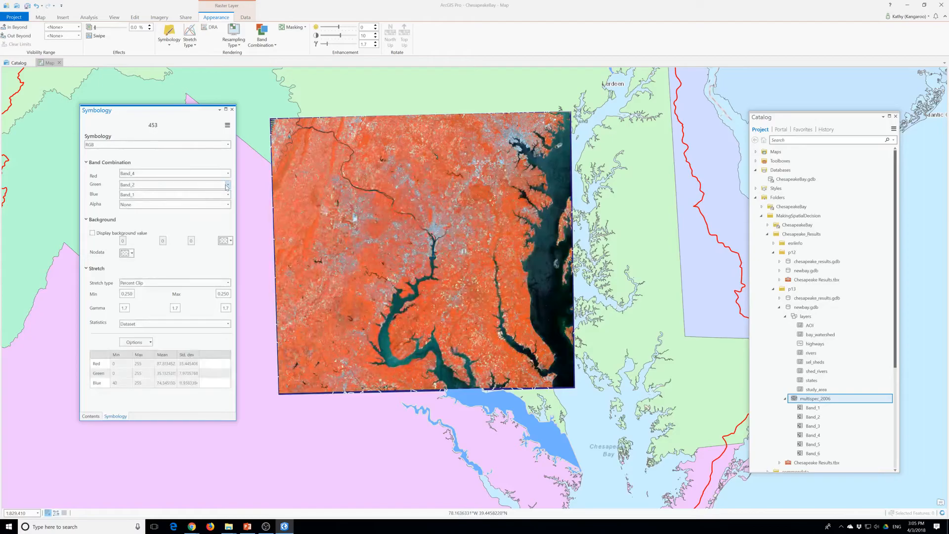
left_click(227, 185)
left_click(144, 225)
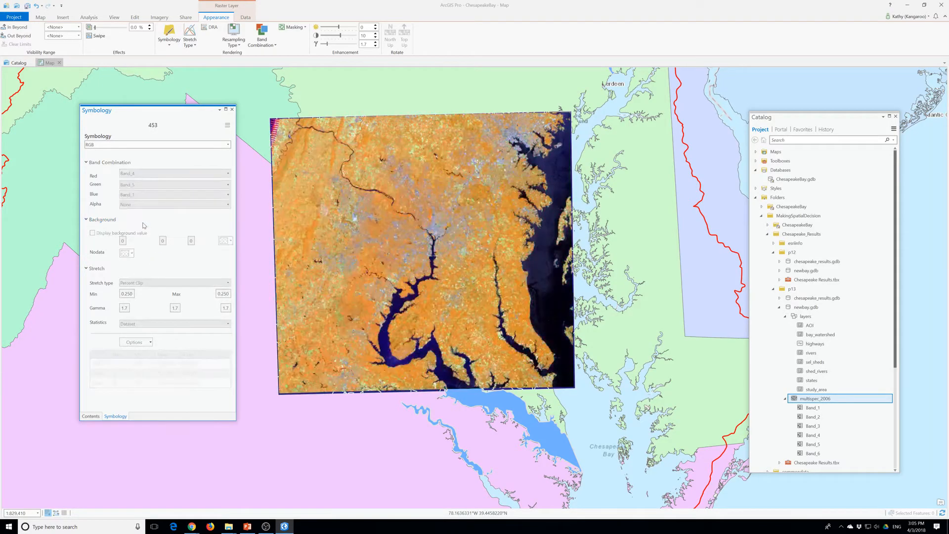
left_click(227, 195)
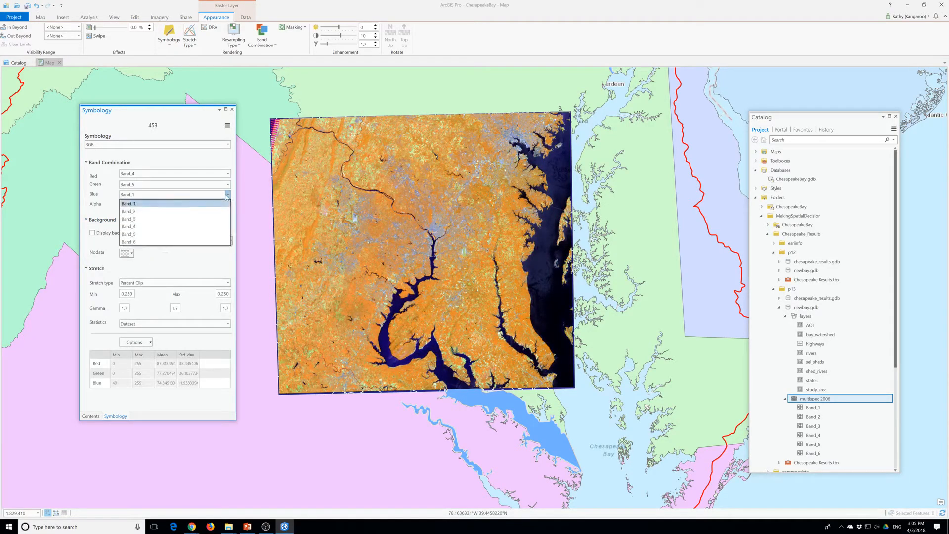
left_click(139, 221)
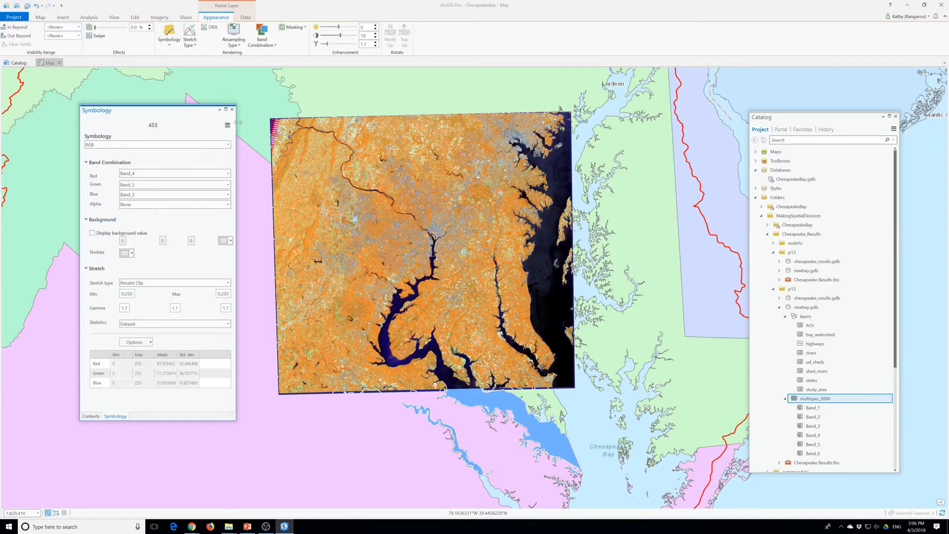
left_click(90, 416)
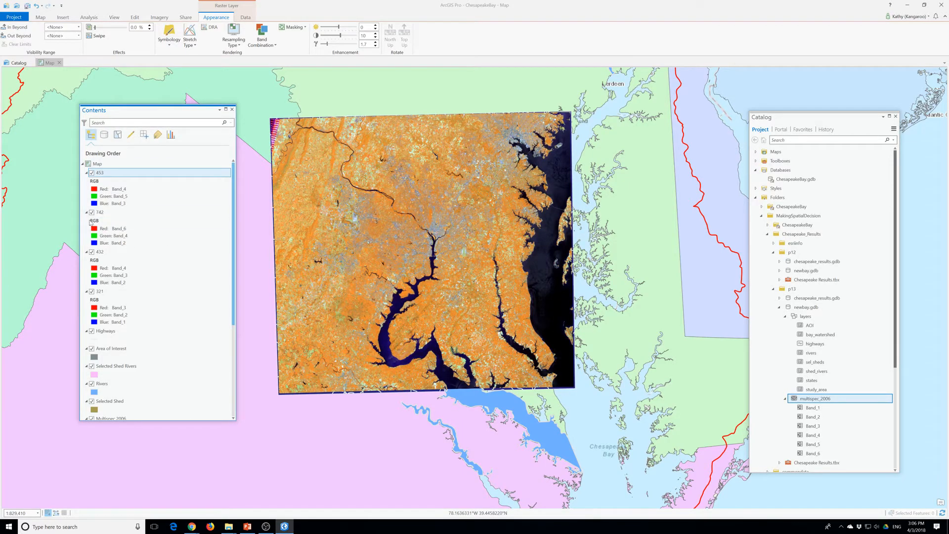
Turn off the 453, 742 and 432 layers one after another so that the 321 layer shows on the map
left_click(92, 172)
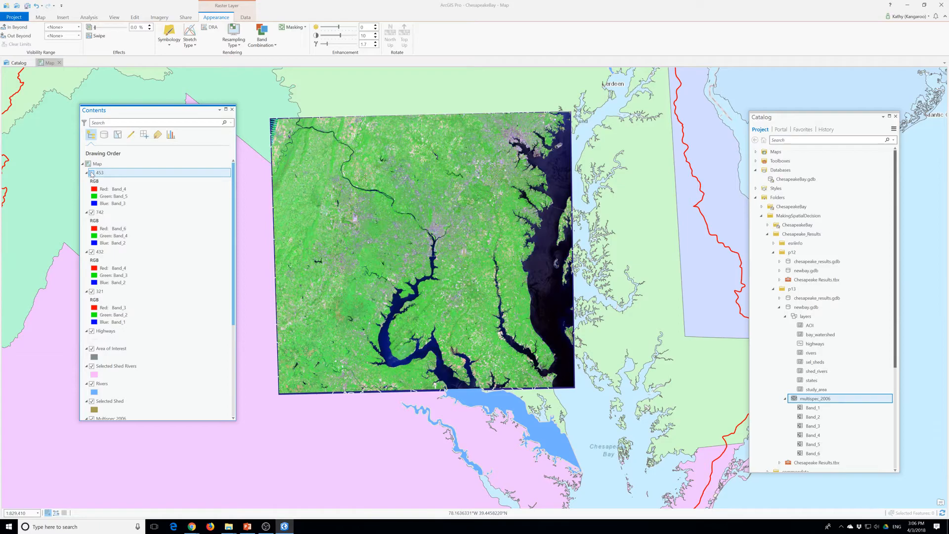
left_click(91, 212)
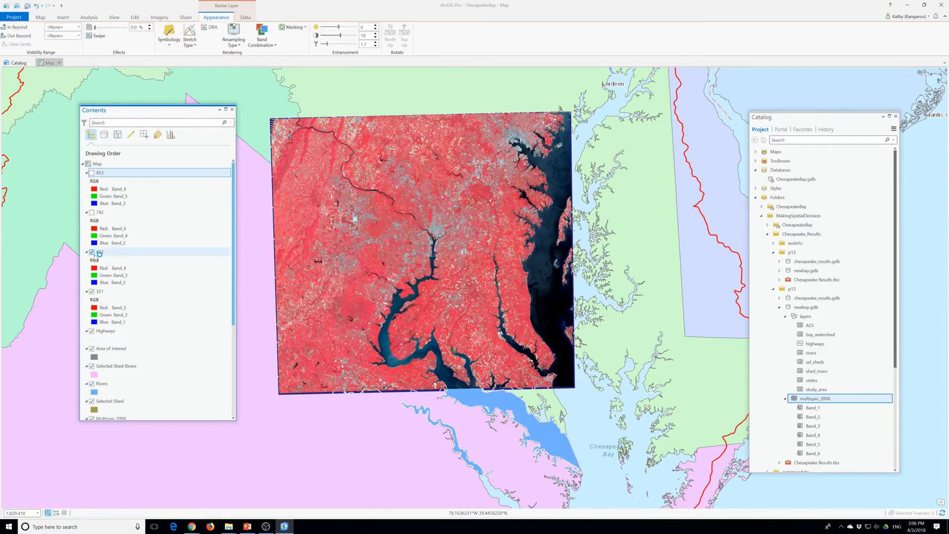
left_click(92, 252)
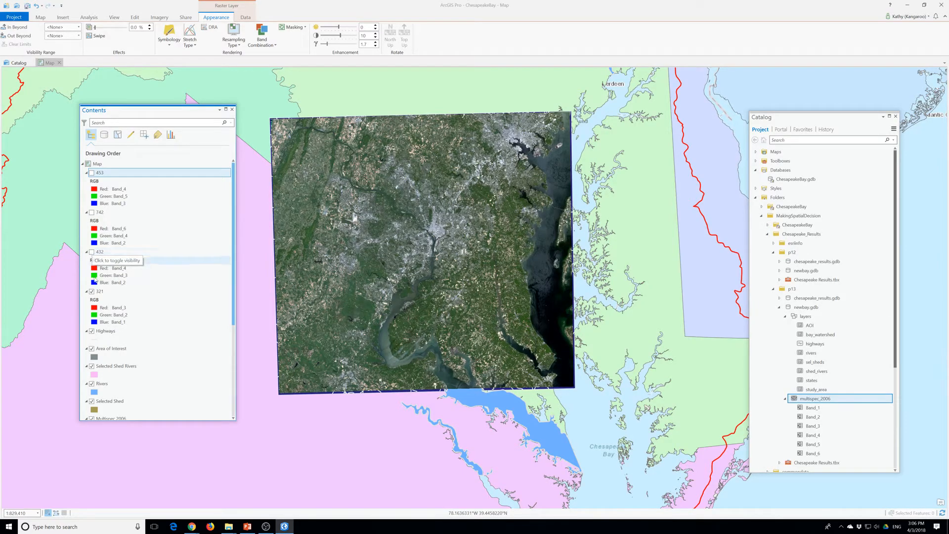
Reorder the four band combination layers as 321, 432, 742 and 453 from top to bottom of the drawing order
left_click(101, 293)
left_click_drag(102, 298, 97, 168)
left_click_drag(102, 292, 104, 211)
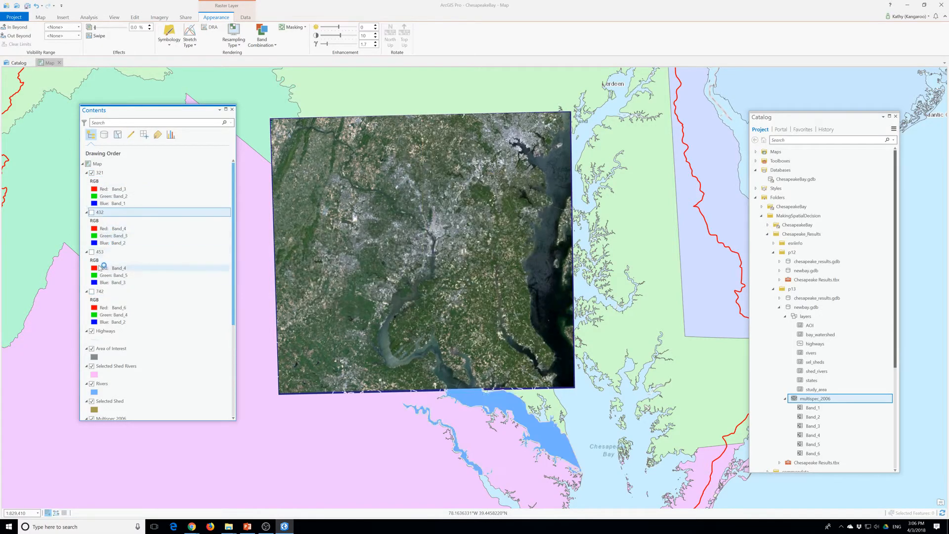
left_click_drag(100, 292, 105, 252)
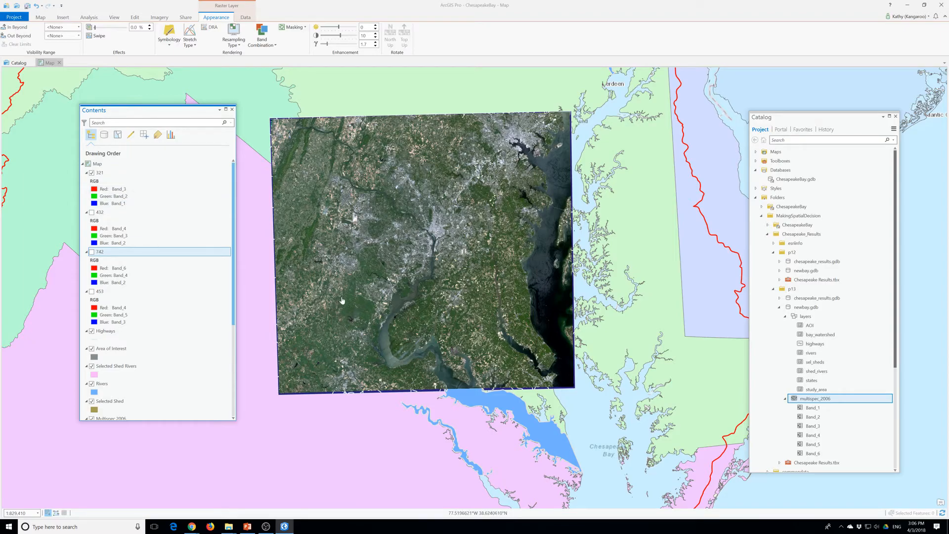
Turn on the 432 layer, check its band combination in the symbology, and hide the 321 layer above it
scroll(390, 315, "up", 2)
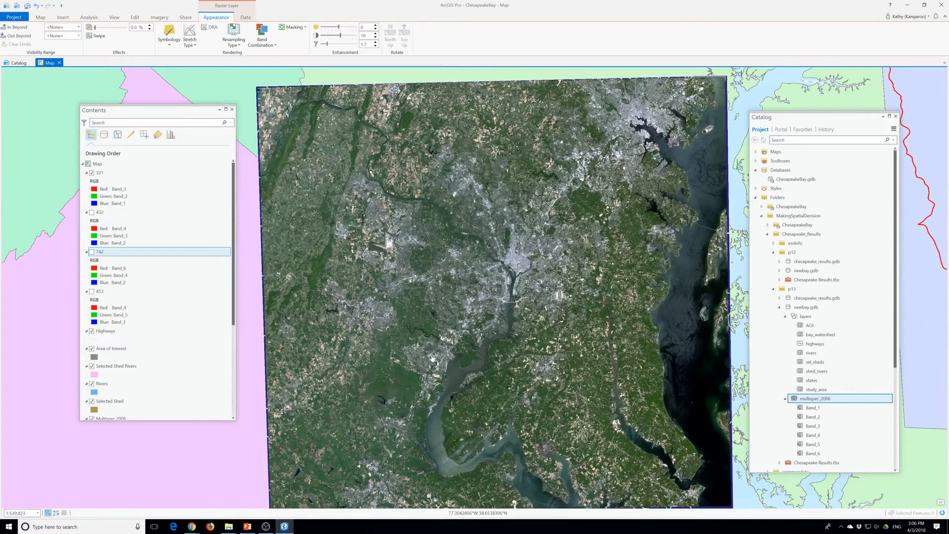
left_click_drag(427, 331, 428, 322)
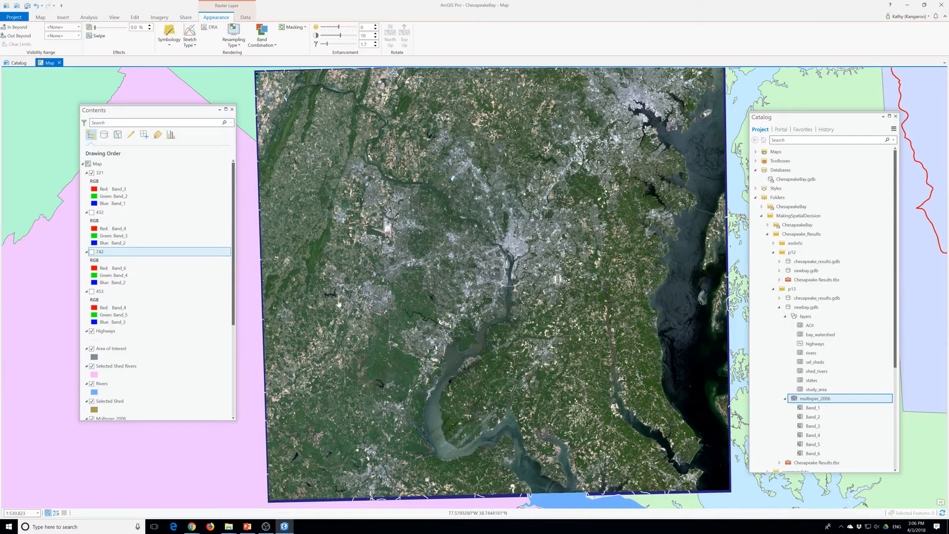
left_click(91, 212)
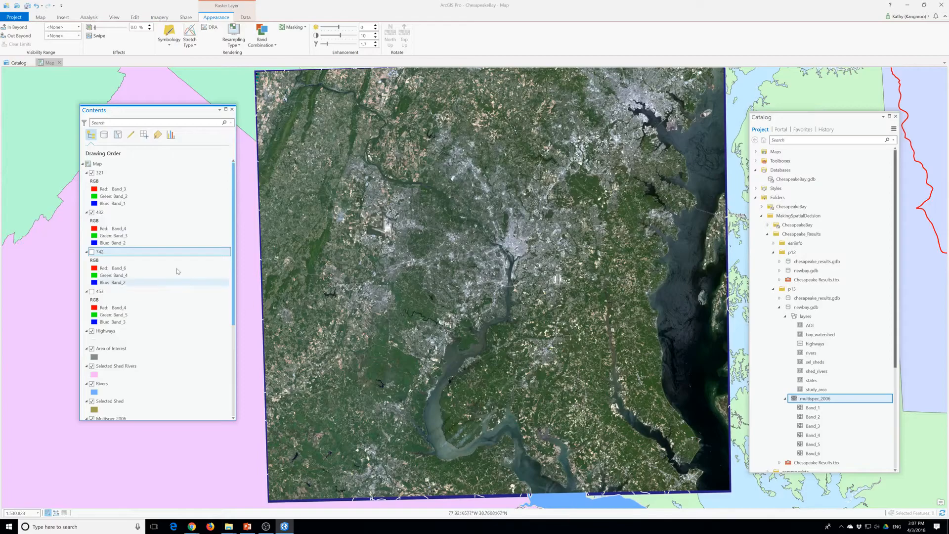
right_click(100, 212)
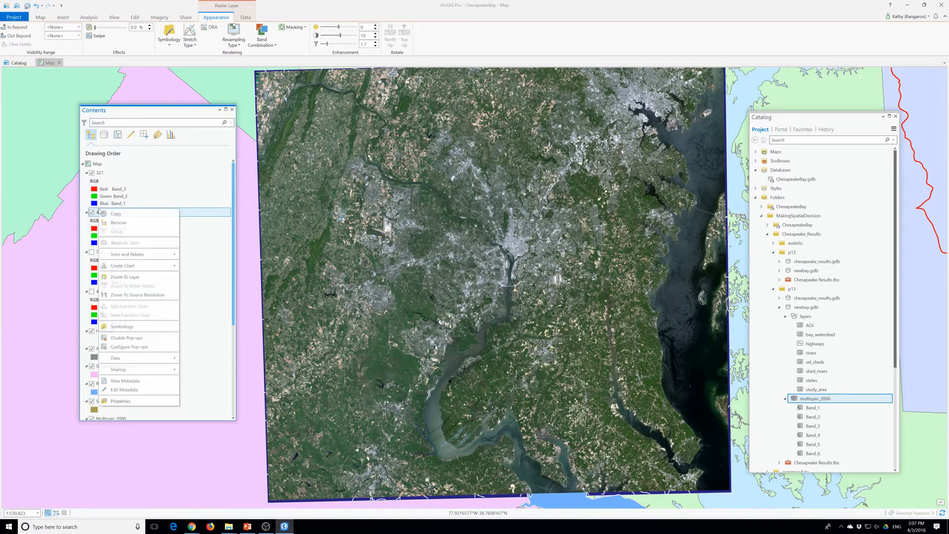
left_click(131, 327)
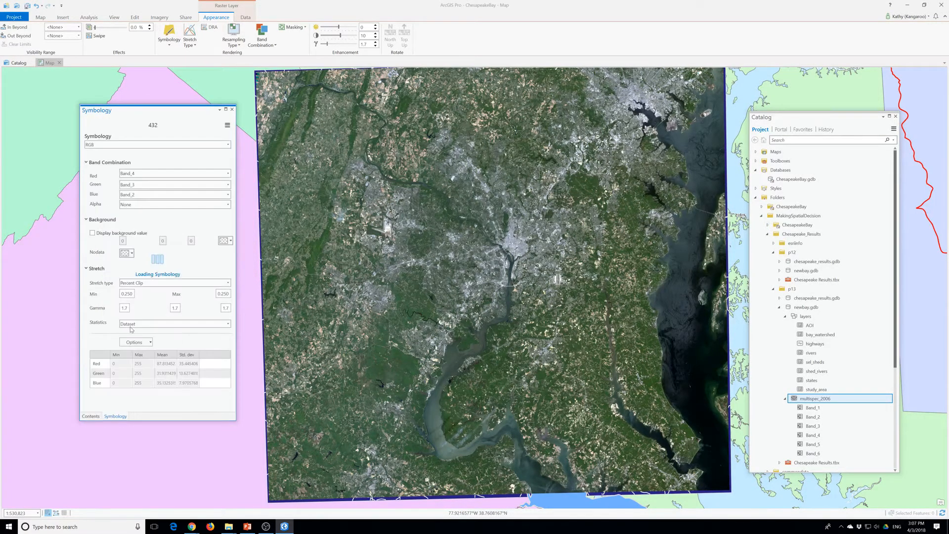
left_click(232, 109)
left_click(96, 173)
left_click(92, 173)
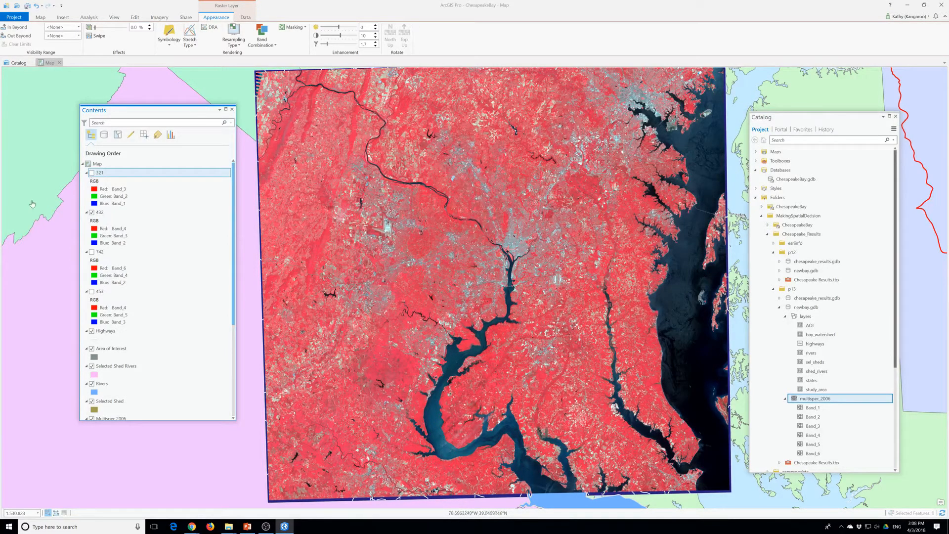
Show the 742 layer in place of the 432 layer, and replace it with the 453 layer for comparison
left_click(92, 212)
left_click(91, 251)
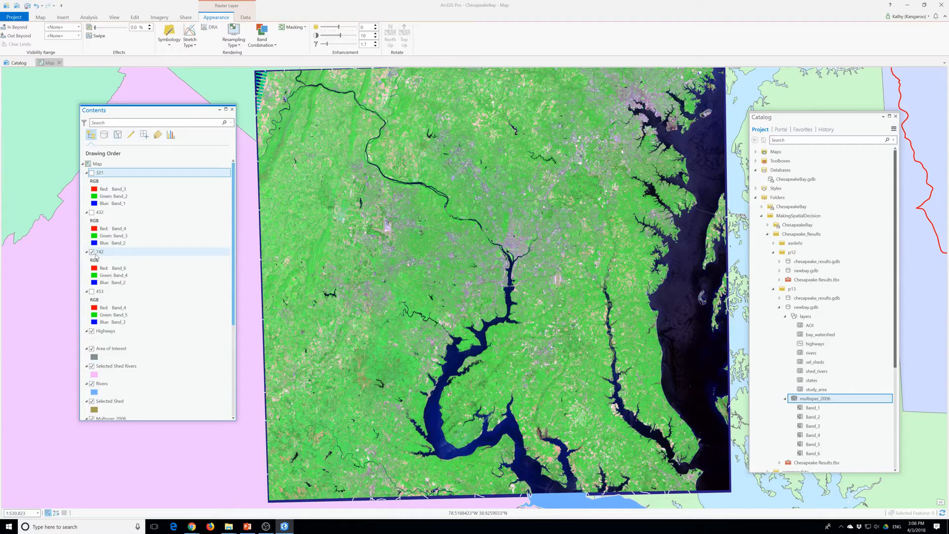
left_click(91, 252)
left_click(91, 292)
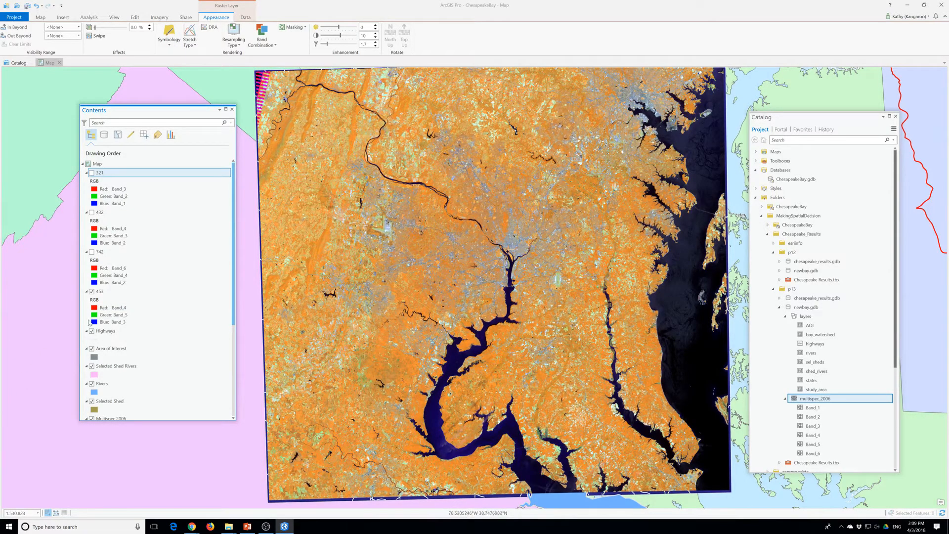
Turn off the visibility of the Rivers and States layers
scroll(89, 346, "down", 2)
left_click(91, 348)
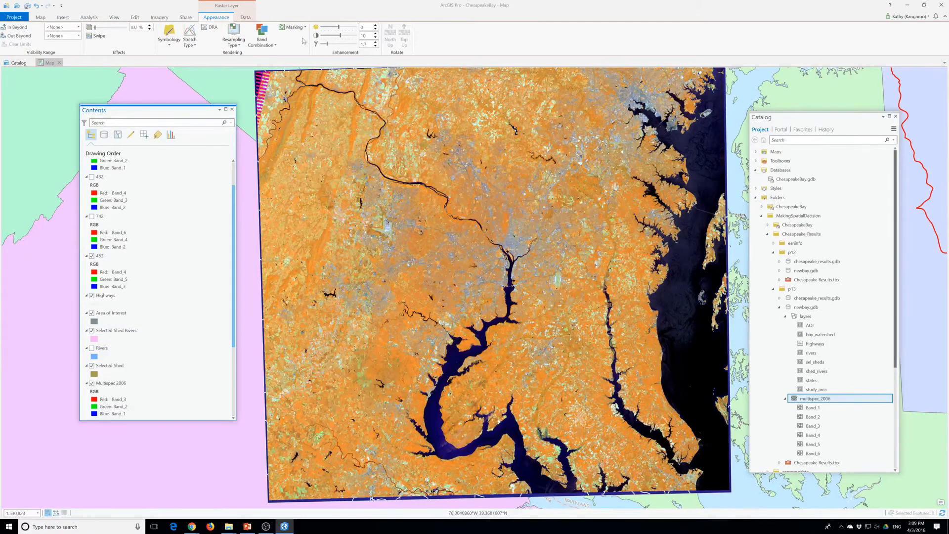
left_click(46, 19)
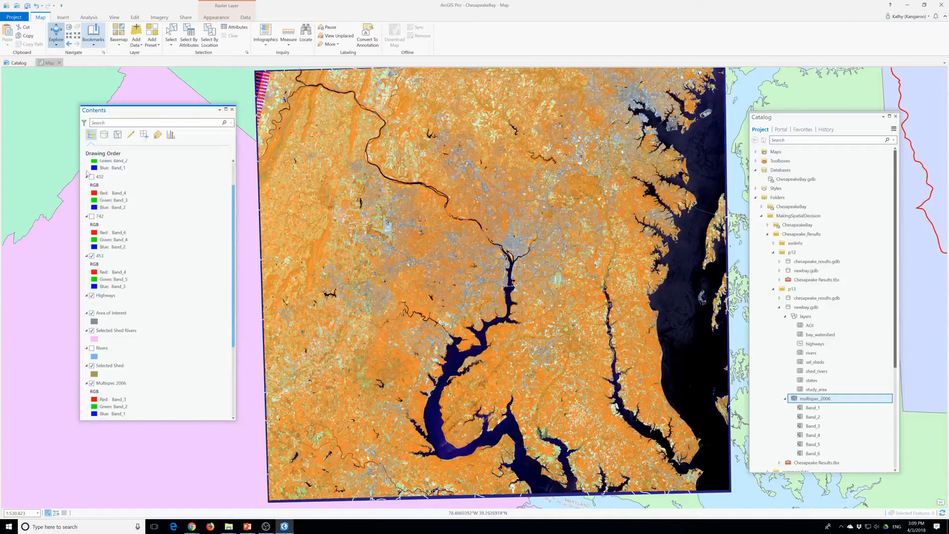
scroll(92, 356, "down", 3)
scroll(87, 362, "down", 1)
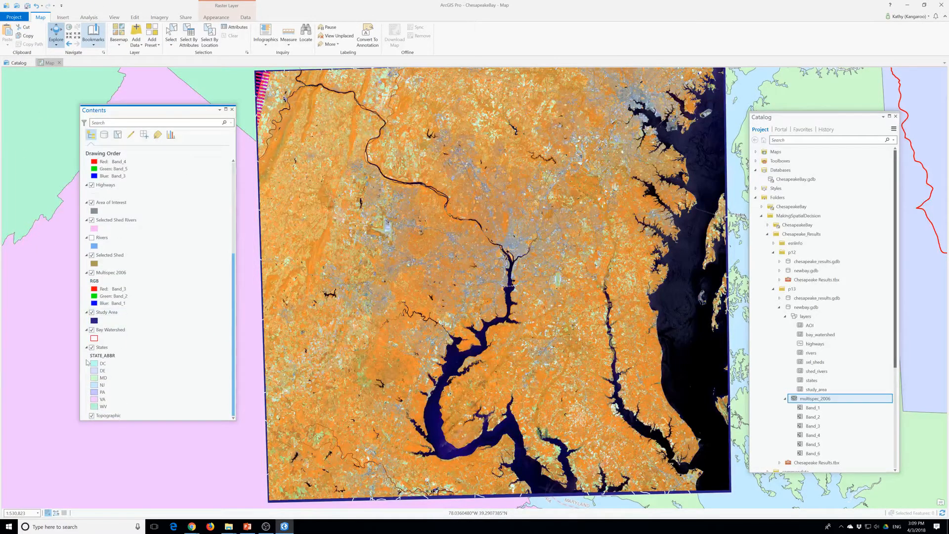
left_click(92, 347)
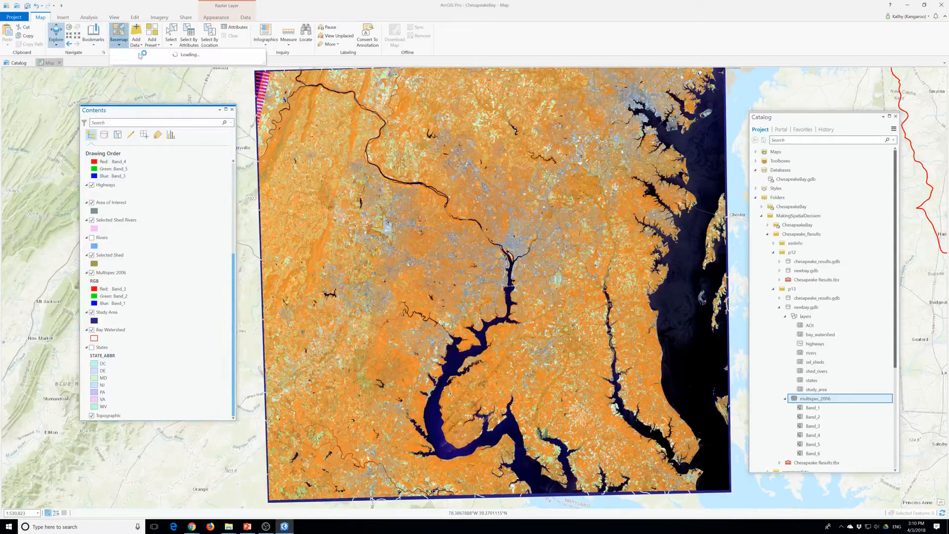
Change the map's basemap to World Imagery
left_click(119, 40)
left_click(145, 81)
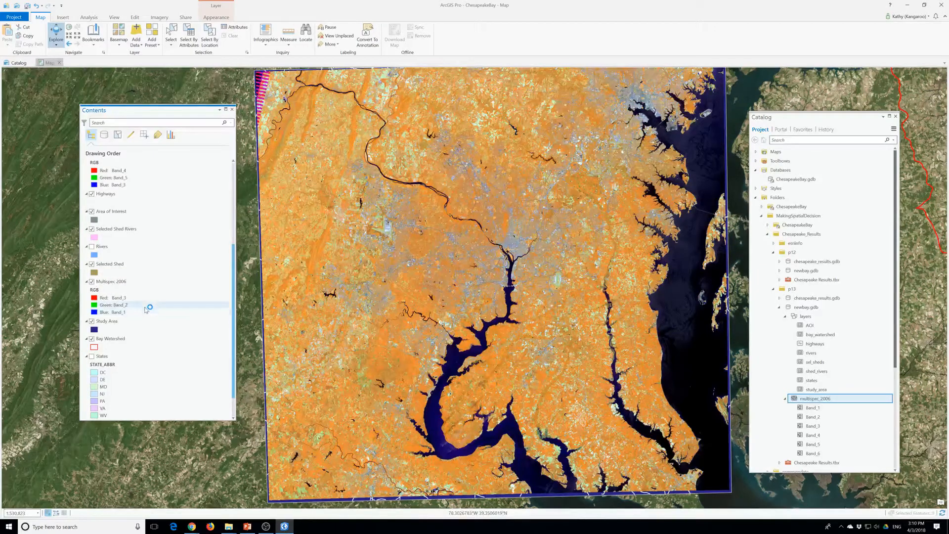
Turn off the Area of Interest, Selected Shed Rivers and Study Area layers
scroll(147, 310, "up", 3)
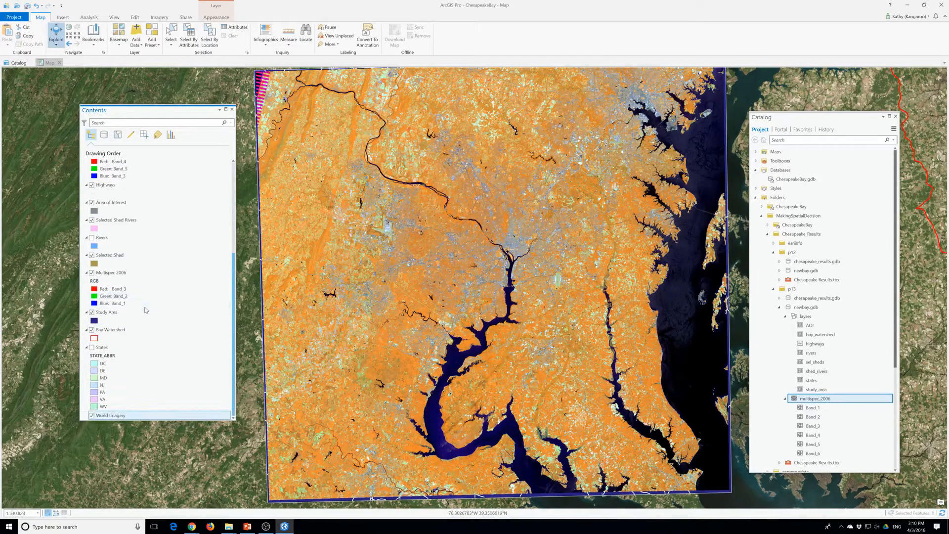
left_click(91, 273)
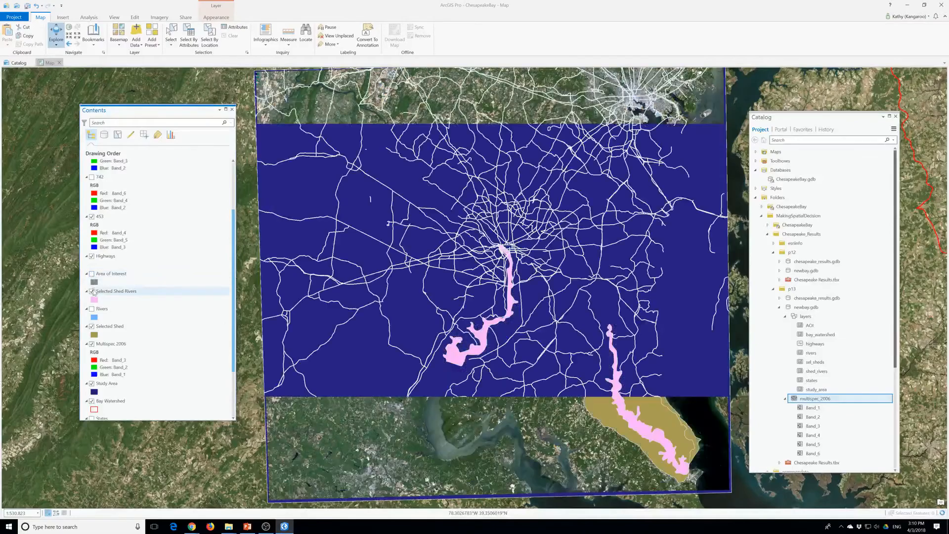
left_click(92, 291)
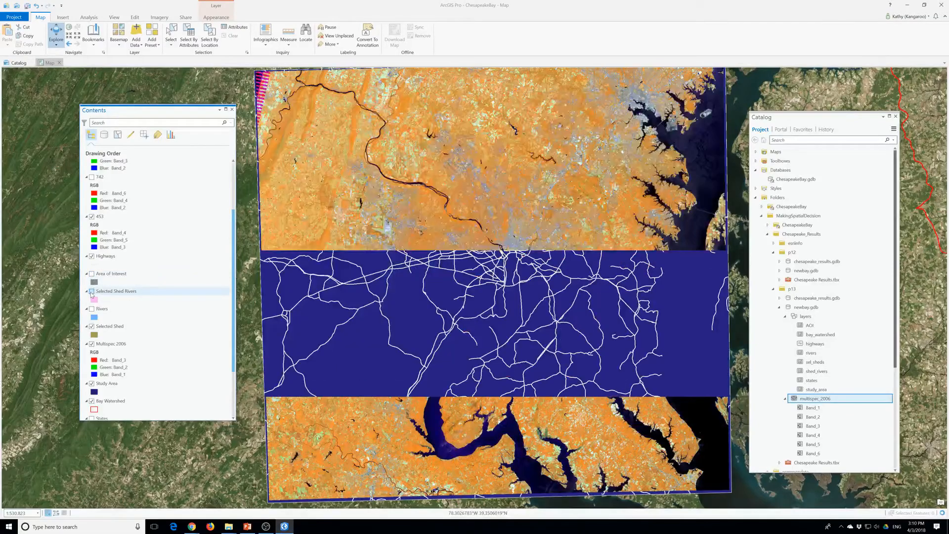
left_click(92, 383)
scroll(143, 371, "down", 2)
scroll(143, 372, "up", 3)
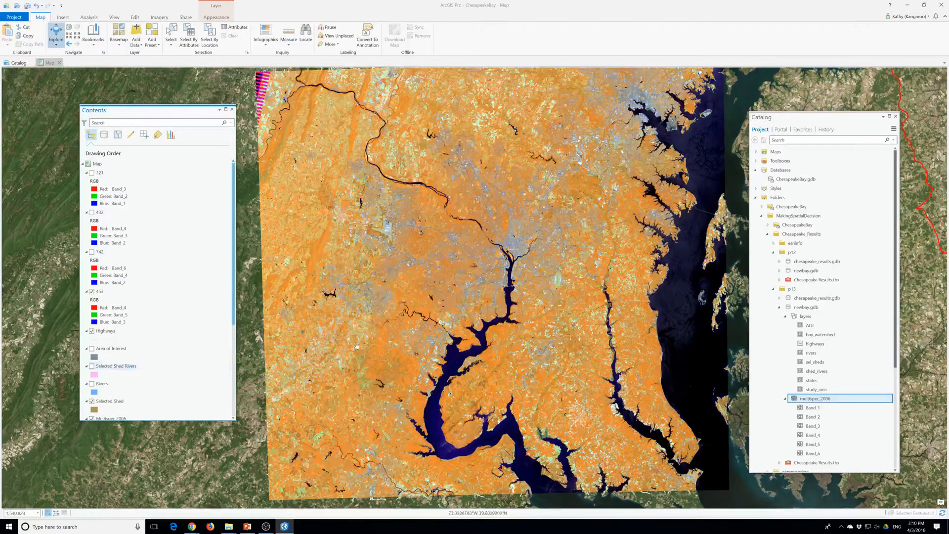
Use Locate to search for "jefferson memorial" and show the place on the map
scroll(477, 320, "down", 3)
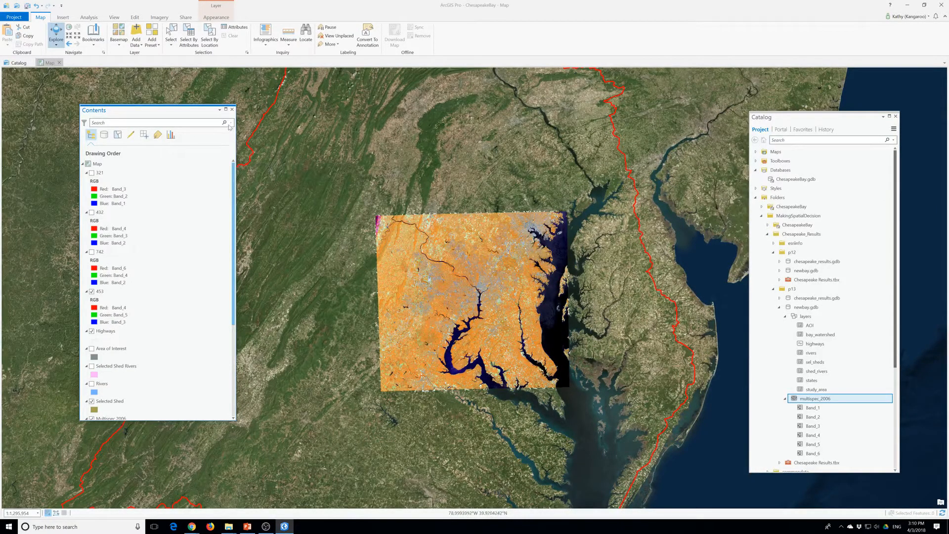
left_click(307, 34)
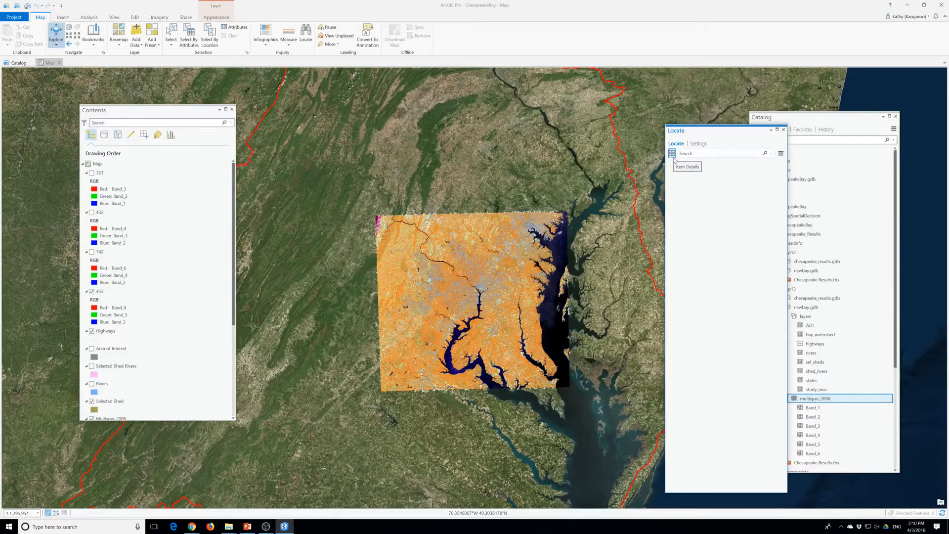
left_click(688, 157)
type("jeffers")
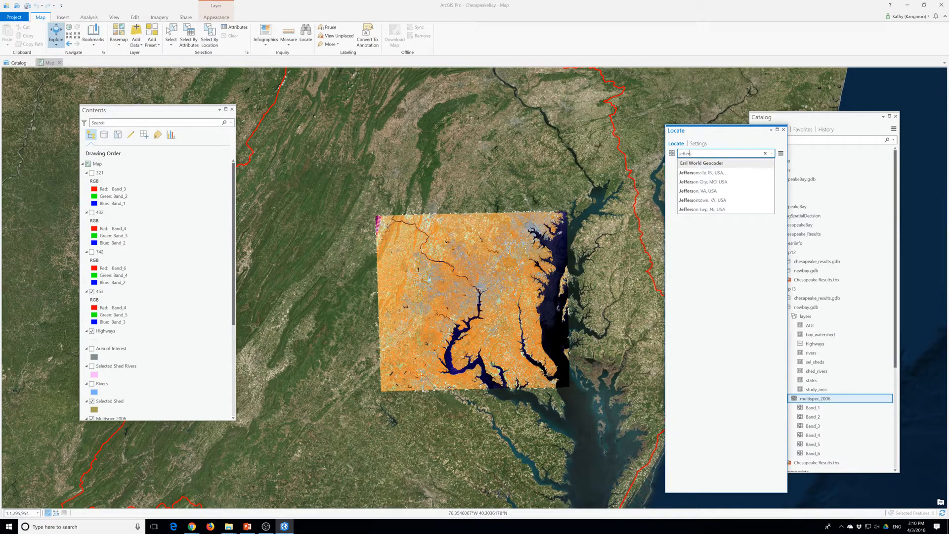
type("on memorial")
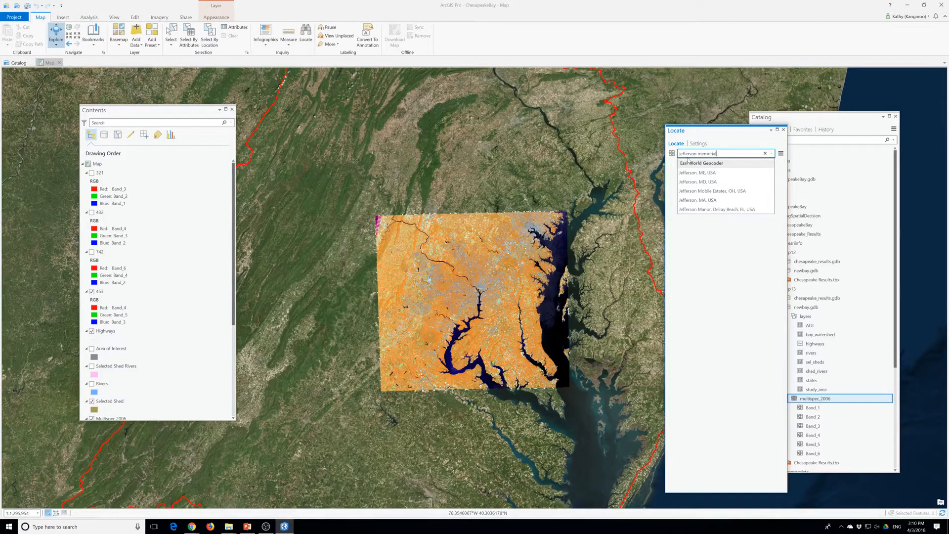
key("Return")
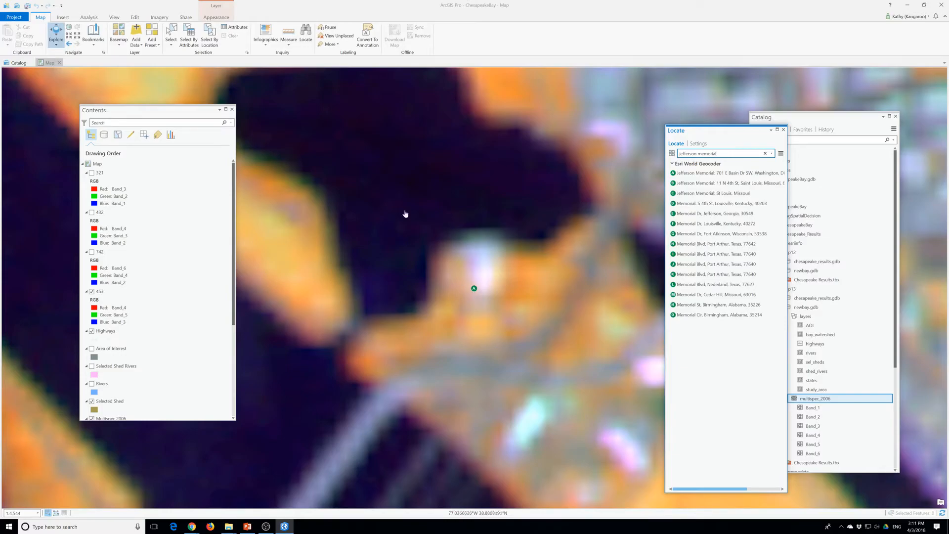
Select the Multispec 2006 layer, activate the Swipe tool for it, and try swiping it around the Jefferson Memorial
scroll(143, 329, "down", 5)
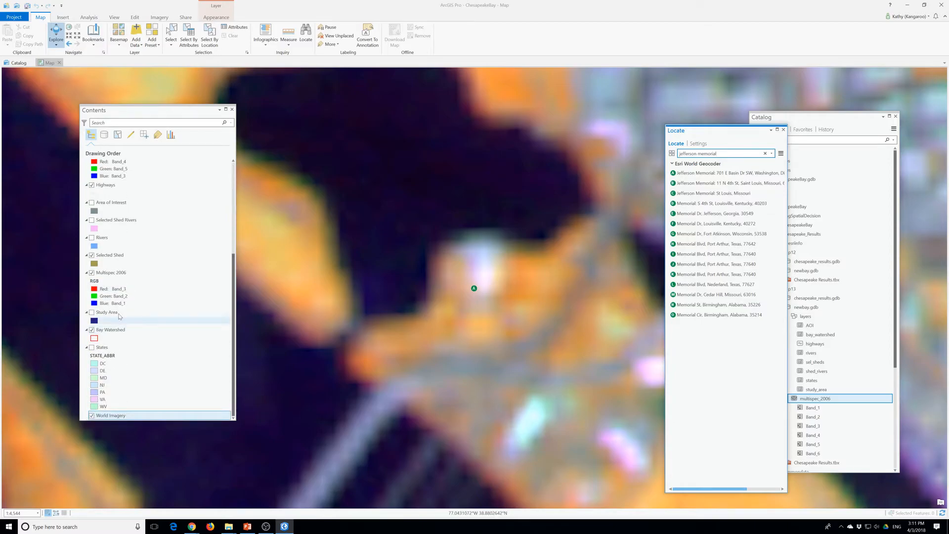
left_click(109, 273)
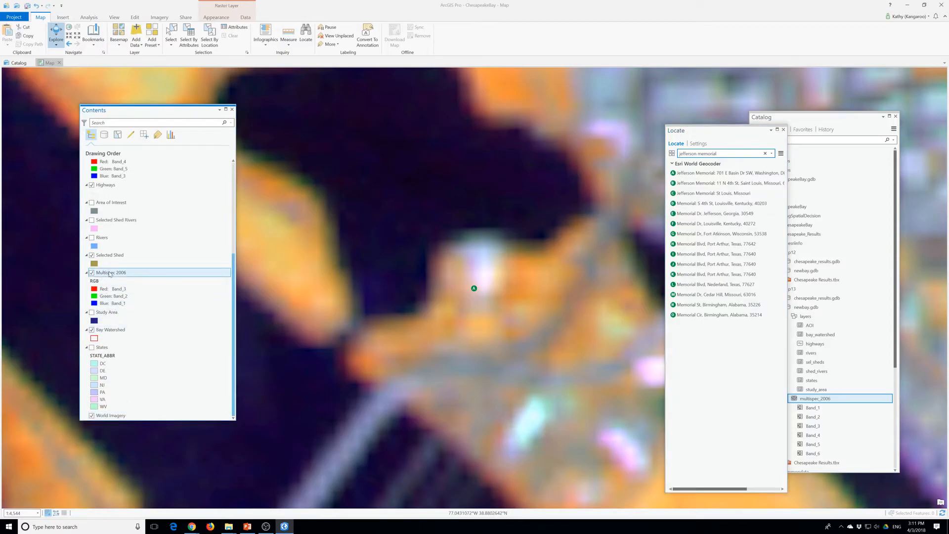
left_click(219, 19)
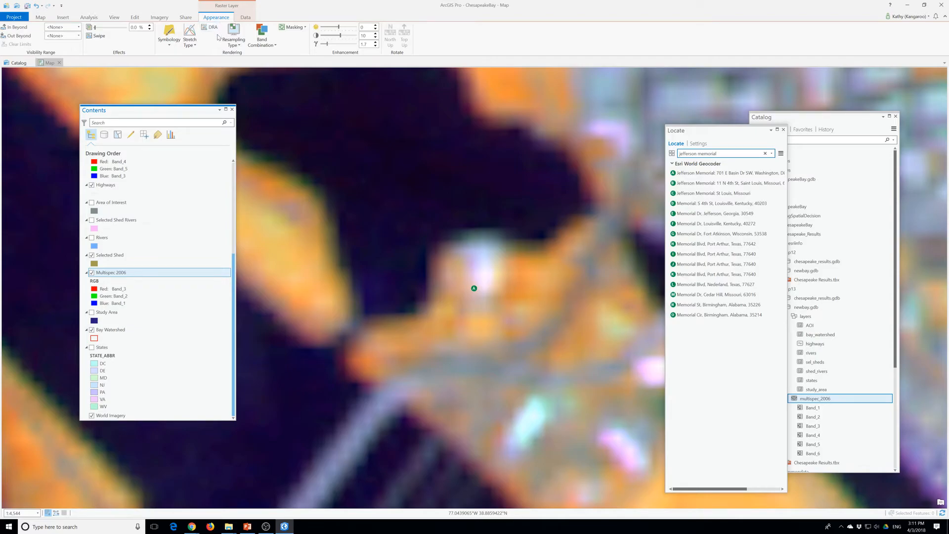
left_click(97, 36)
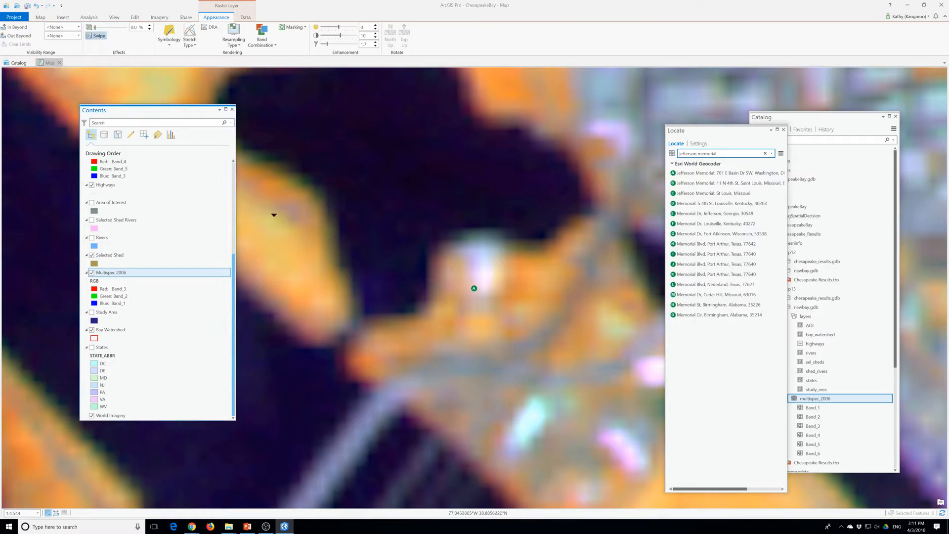
left_click_drag(435, 169, 487, 391)
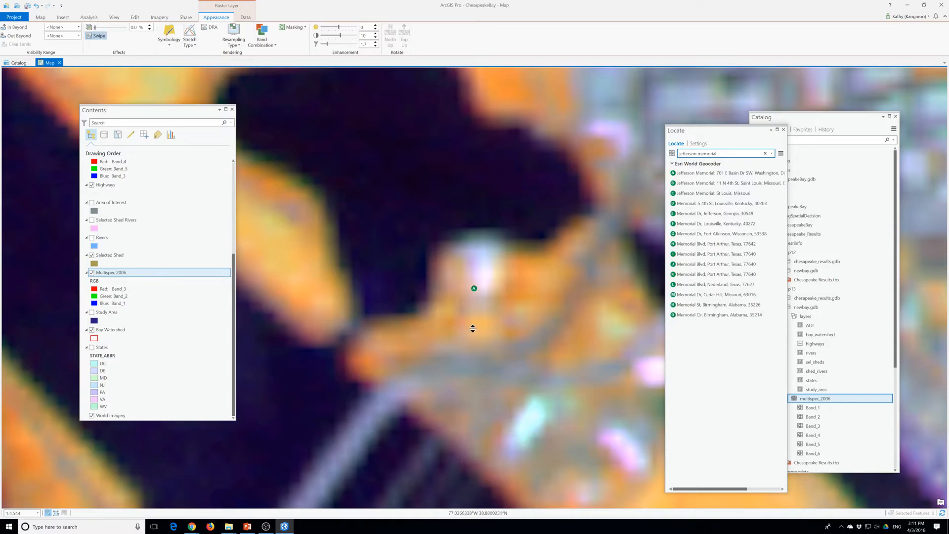
scroll(439, 445, "up", 2)
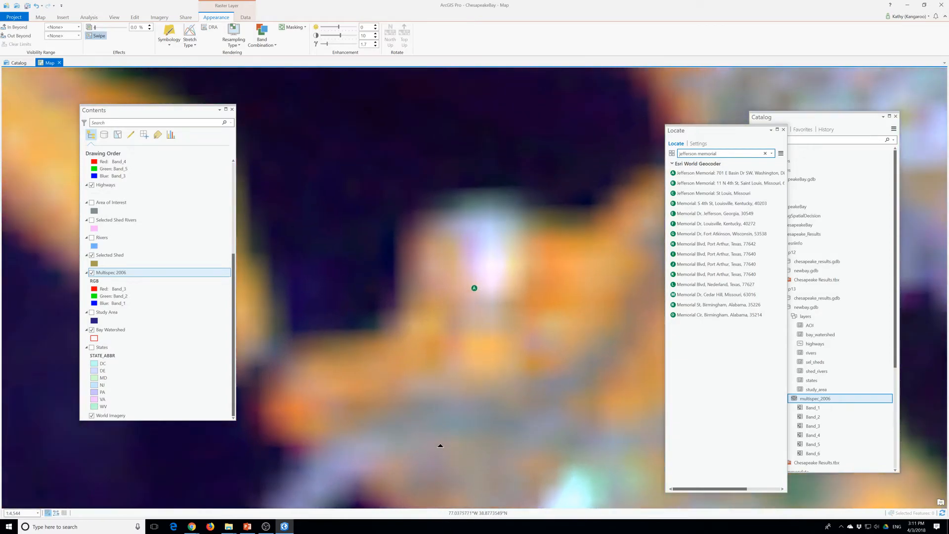
scroll(436, 437, "down", 2)
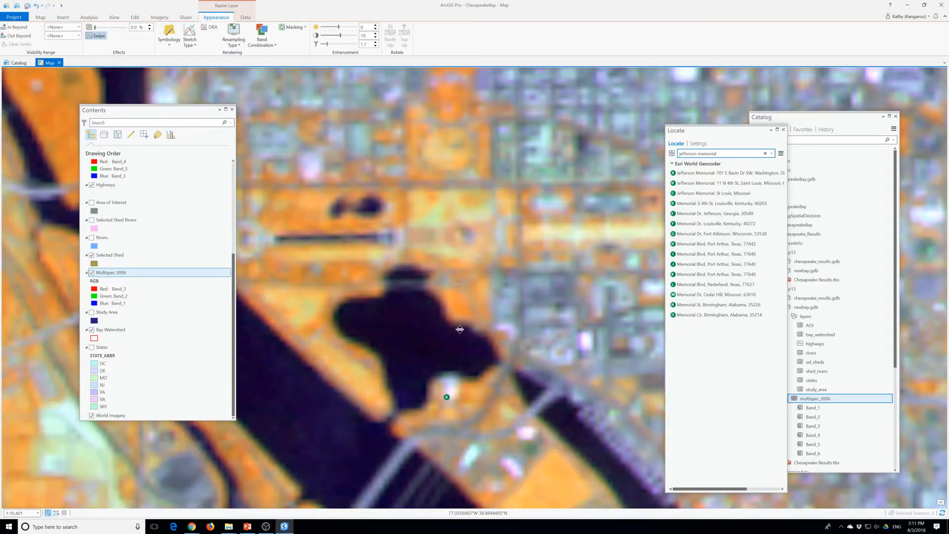
scroll(443, 306, "up", 1)
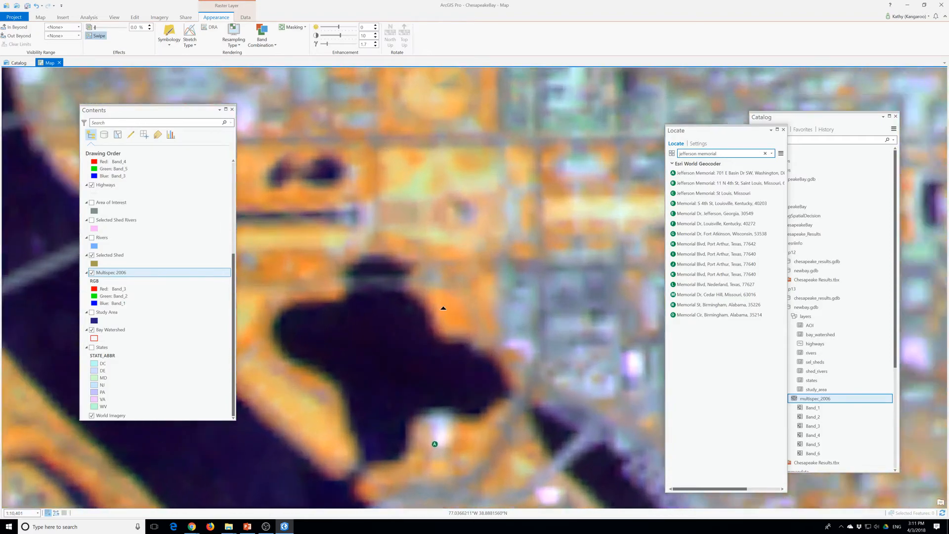
scroll(443, 306, "down", 5)
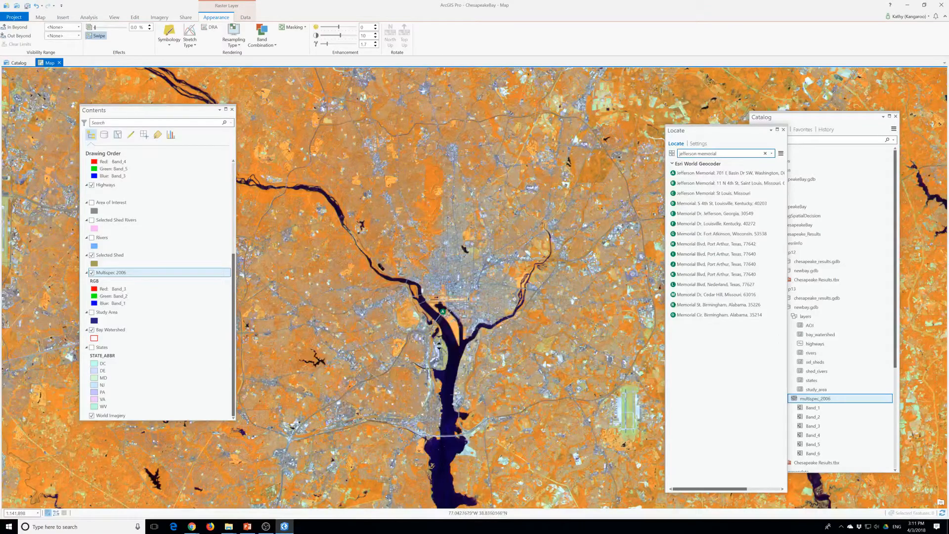
Turn off the 453 and Selected Shed layers to uncover the Multispec 2006 image around the Jefferson Memorial
scroll(210, 254, "up", 3)
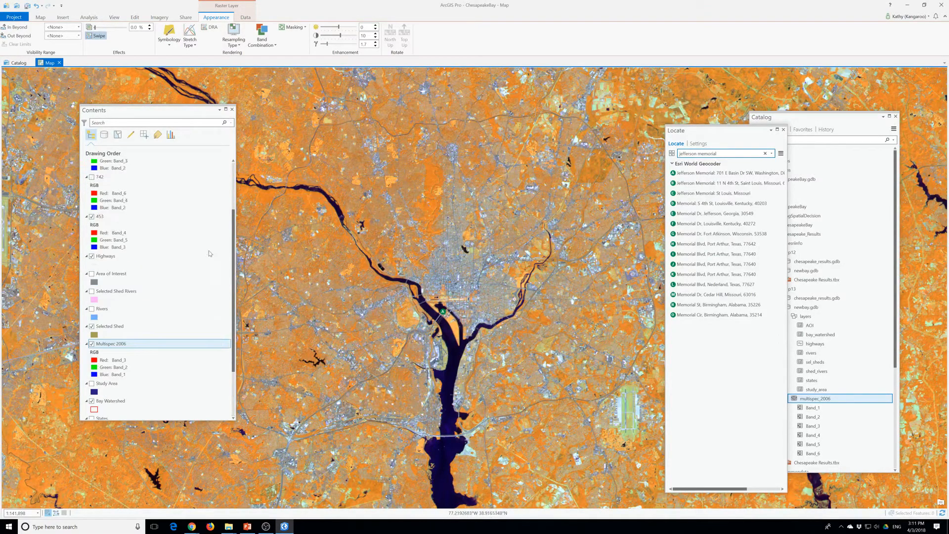
scroll(209, 254, "up", 3)
left_click(91, 291)
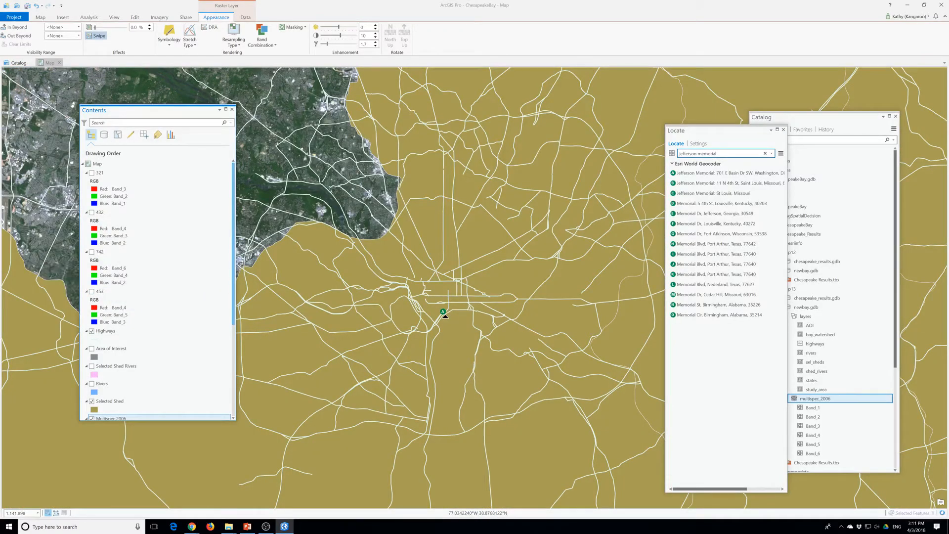
scroll(446, 317, "up", 6)
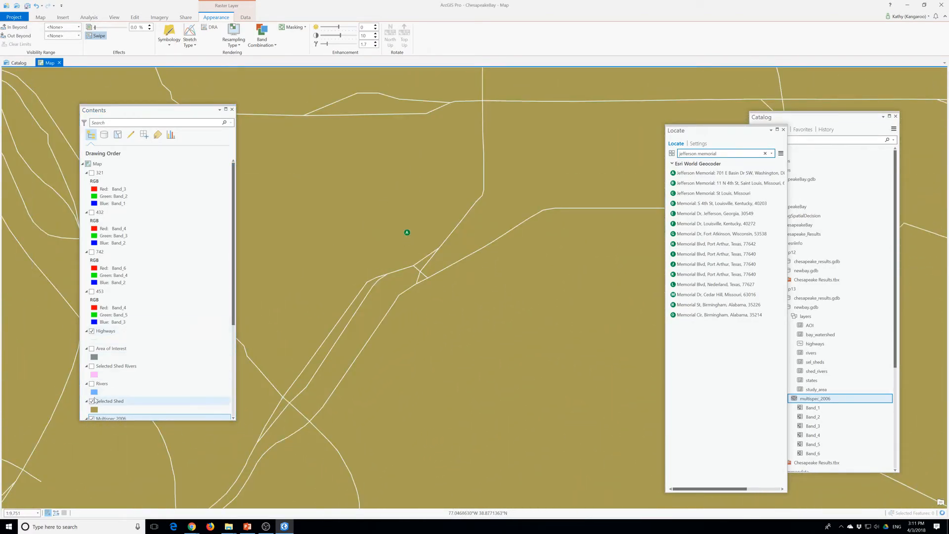
left_click(92, 401)
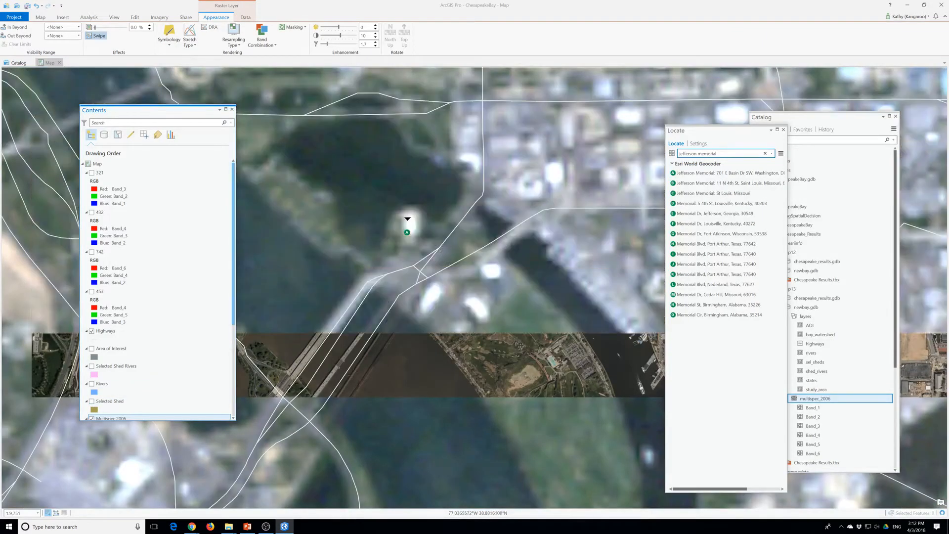
Swipe the Multispec 2006 layer to compare it with the World Imagery basemap around the Jefferson Memorial and the wider Washington area
left_click_drag(413, 171, 407, 239)
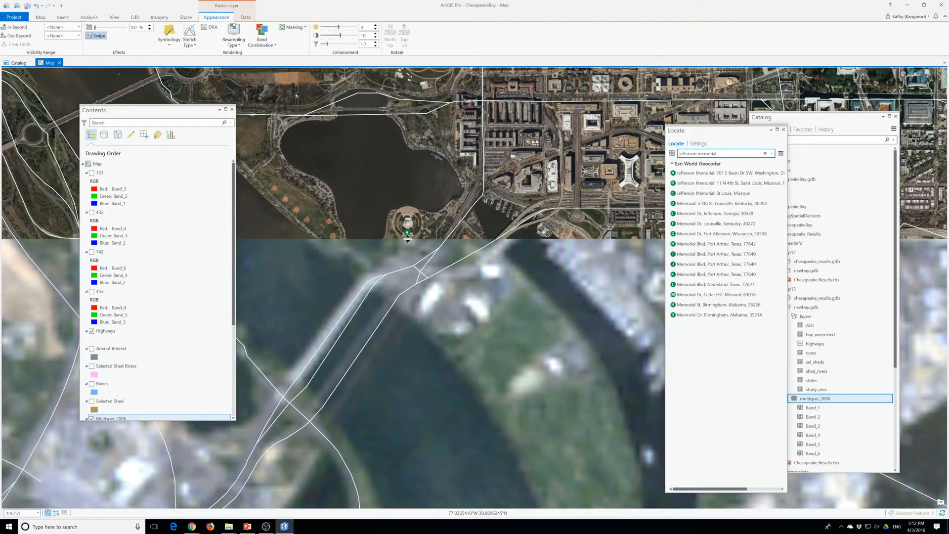
left_click_drag(407, 240, 416, 422)
scroll(415, 326, "down", 8)
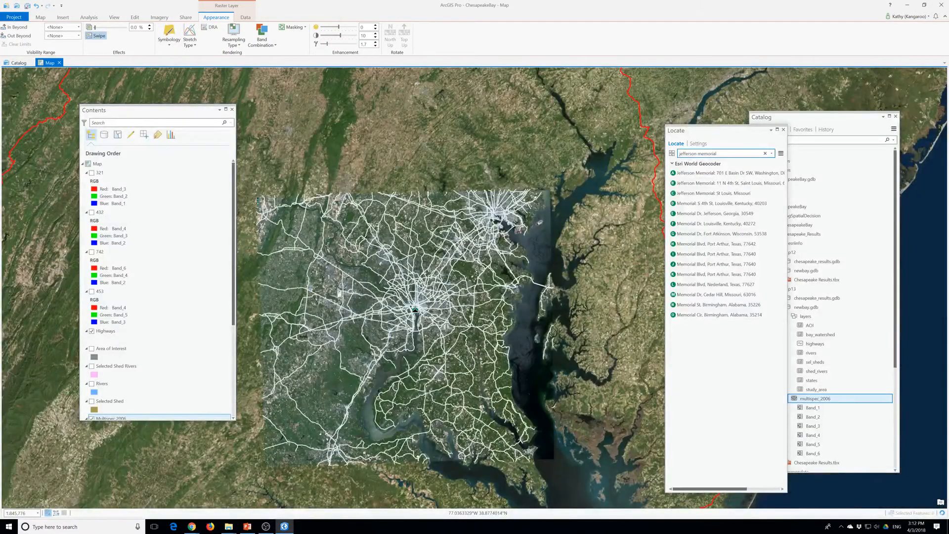
scroll(416, 310, "up", 7)
left_click_drag(424, 252, 425, 409)
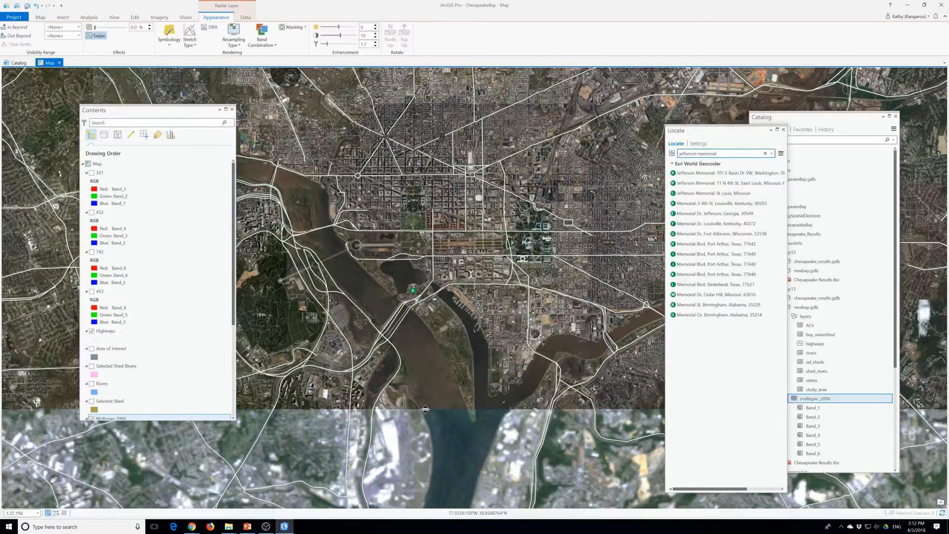
left_click_drag(425, 409, 360, 298)
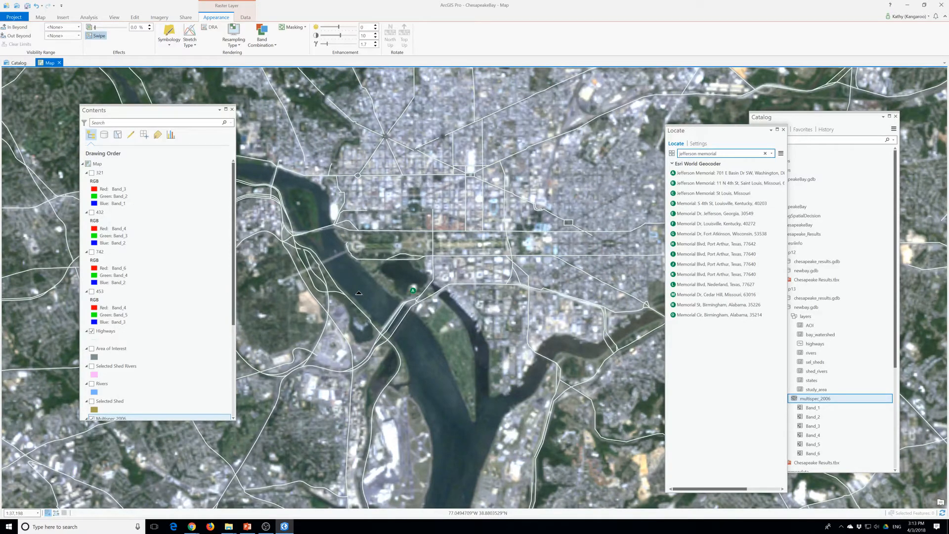
Turn on the visibility of the 321 layer
left_click(704, 154)
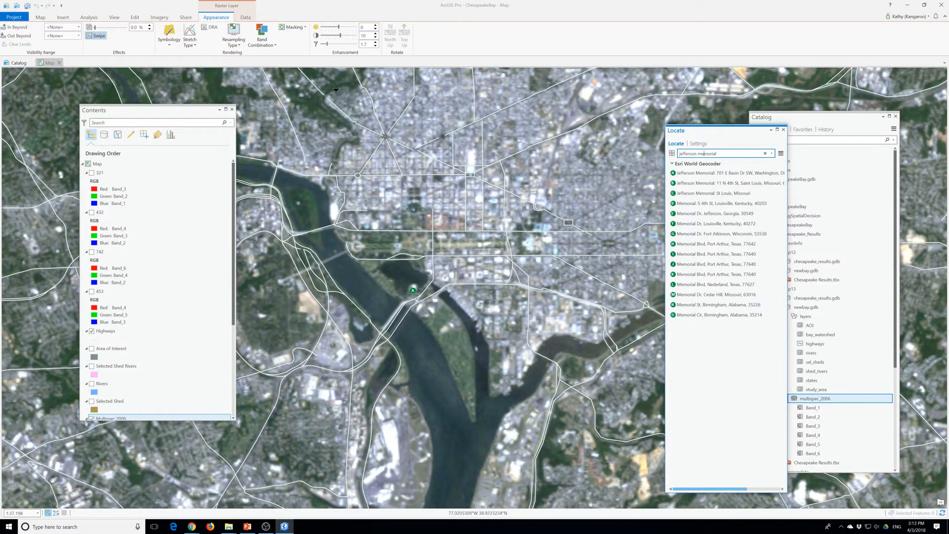
left_click(92, 172)
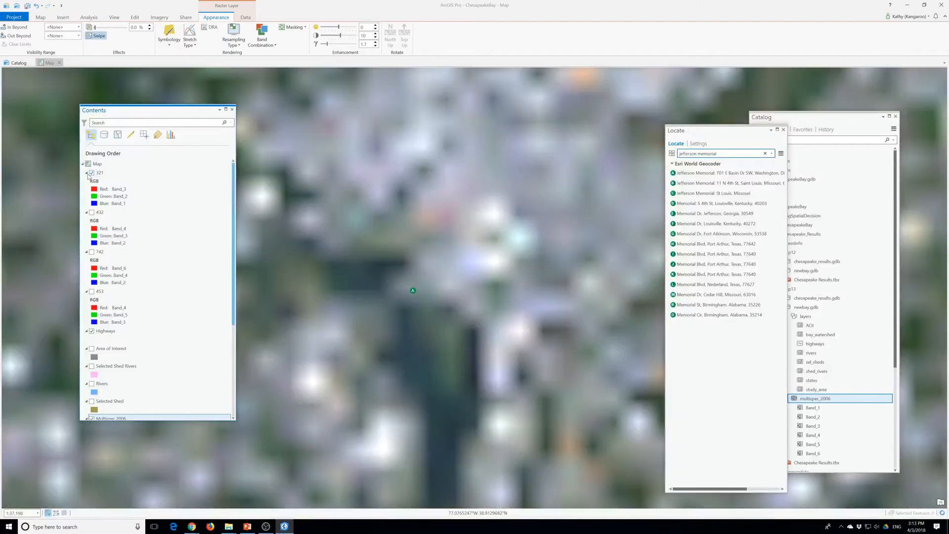
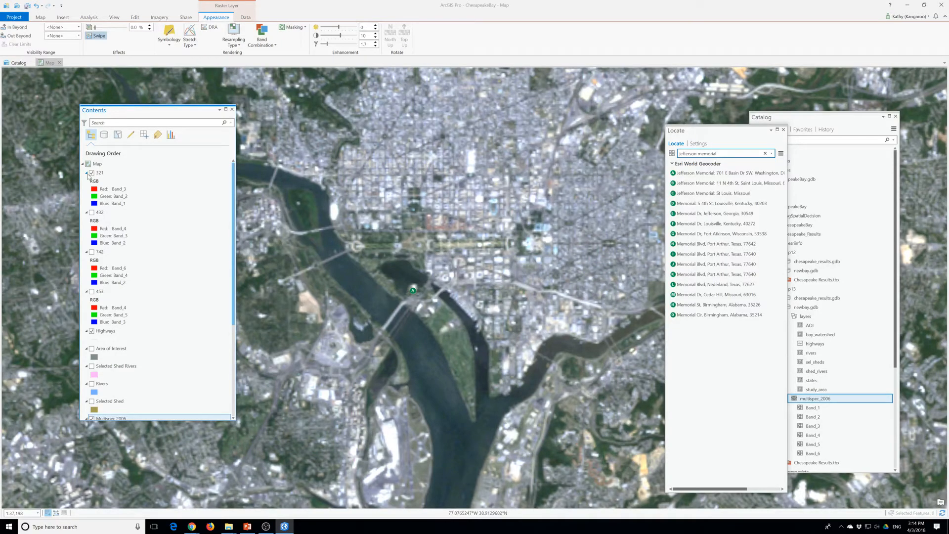
Turn on the 432 layer and turn off the 321 layer above it
left_click(91, 173)
left_click(91, 173)
left_click(92, 213)
left_click(92, 173)
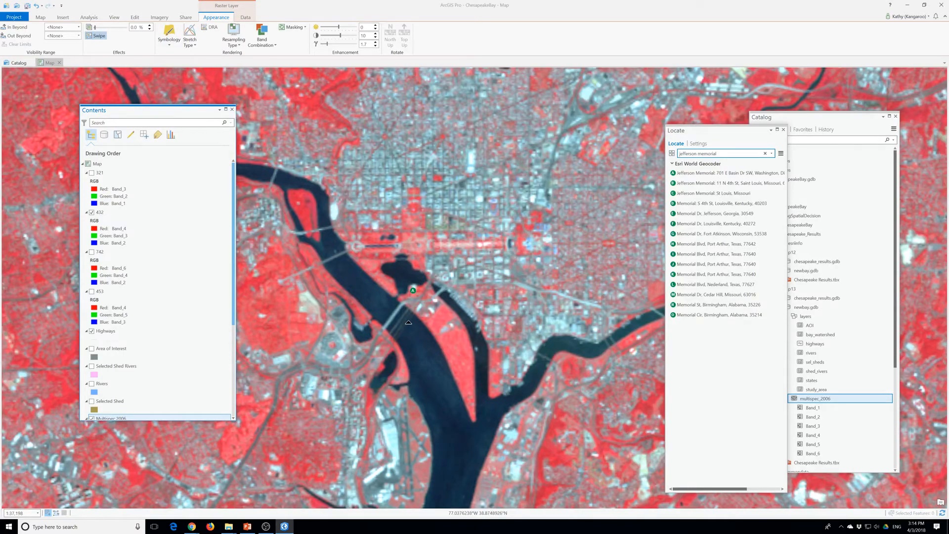
Toggle the 321 layer on and off over the 432 layer to compare natural colour with color infrared around Washington
left_click(92, 172)
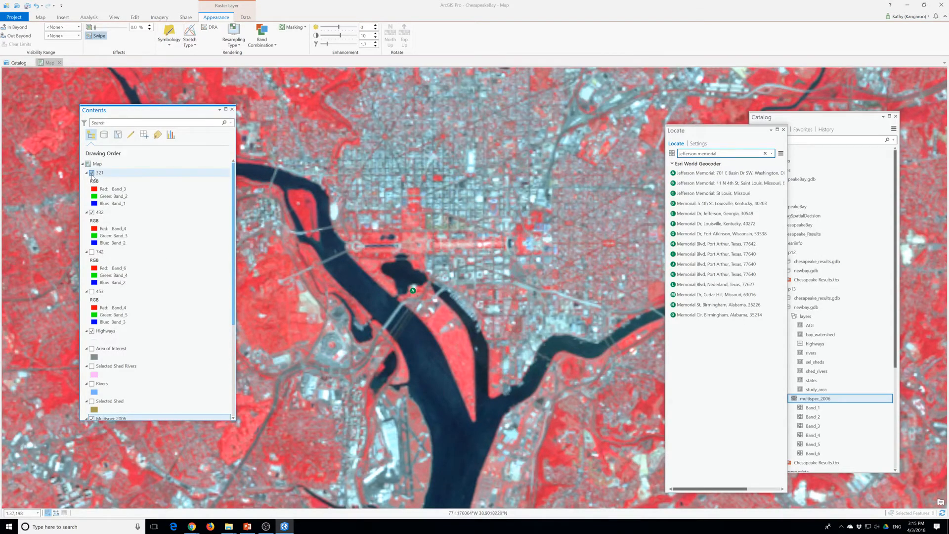
left_click(92, 173)
left_click(91, 173)
left_click(91, 172)
left_click(91, 172)
left_click(91, 172)
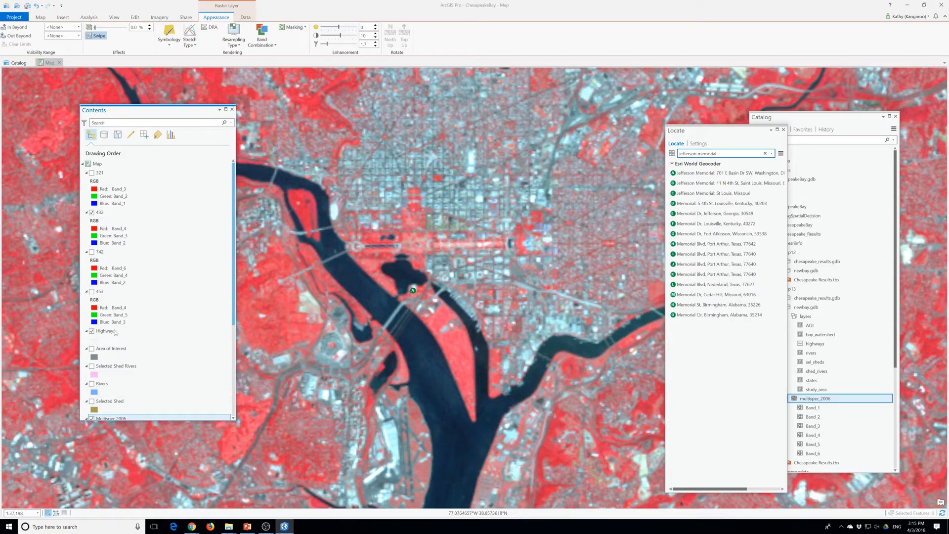
Show the 742 layer in place of 432 and examine it across the wider Washington area
left_click(91, 212)
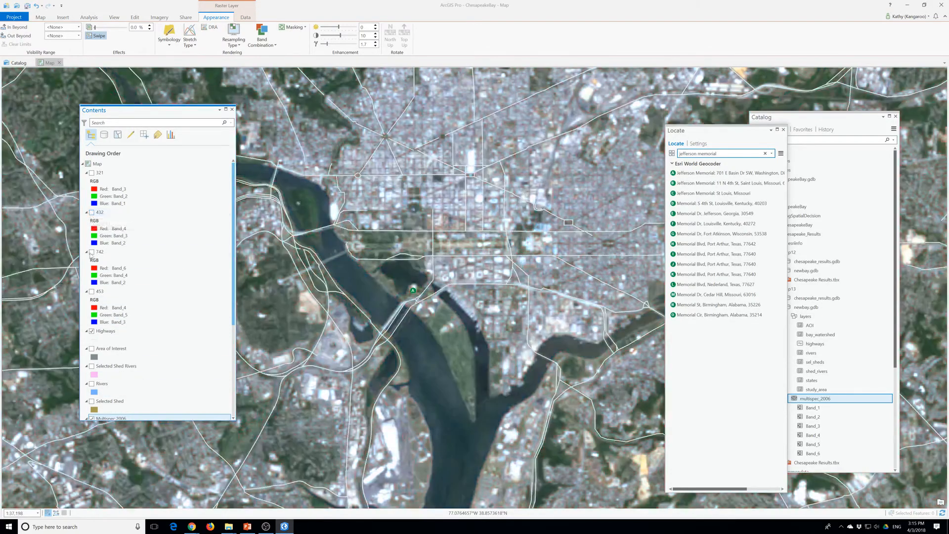
left_click(92, 252)
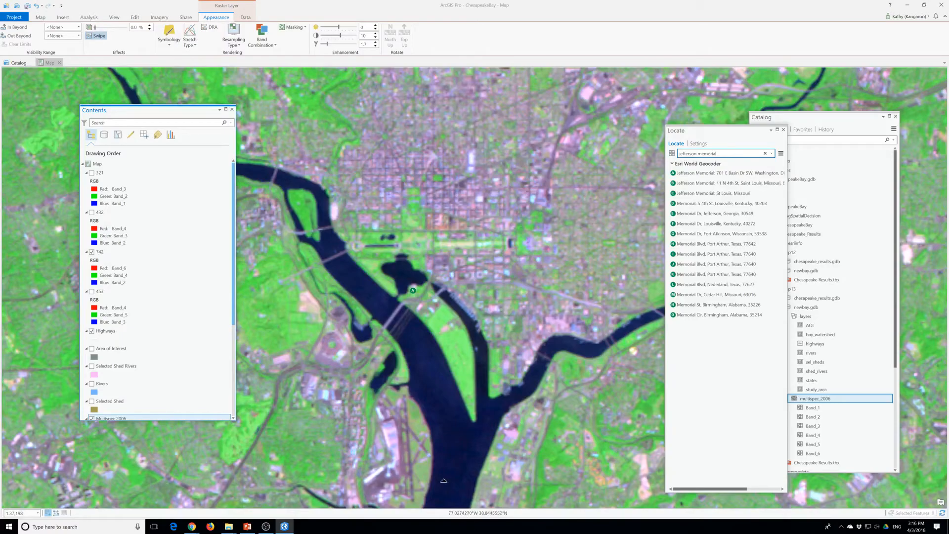
scroll(420, 479, "down", 2)
scroll(215, 488, "down", 2)
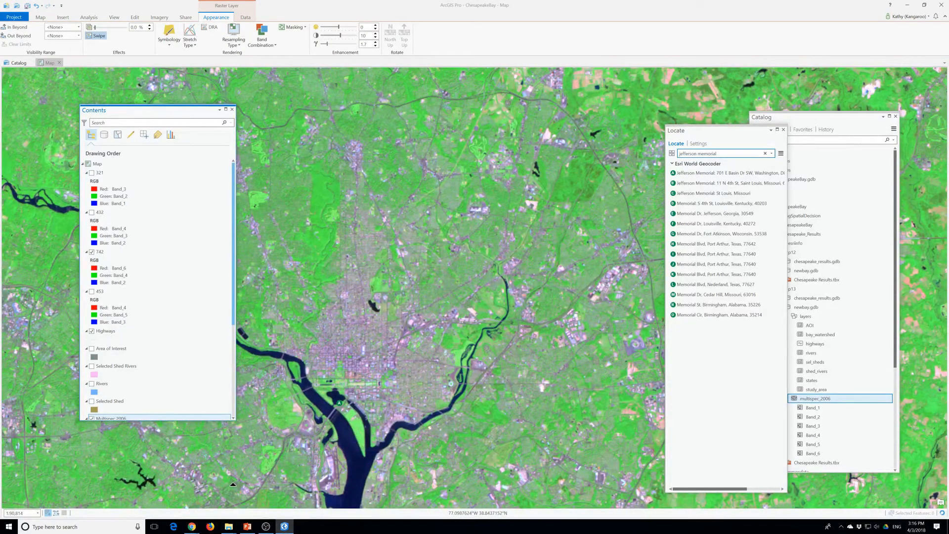
scroll(302, 419, "down", 2)
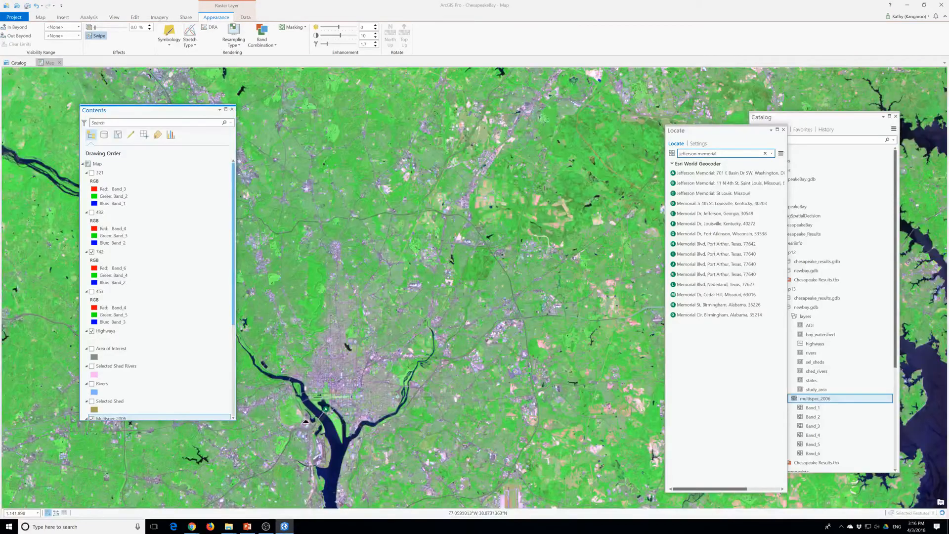
Show the 453 layer in place of 742 and turn off the Multispec 2006 layer
left_click(91, 251)
left_click(91, 291)
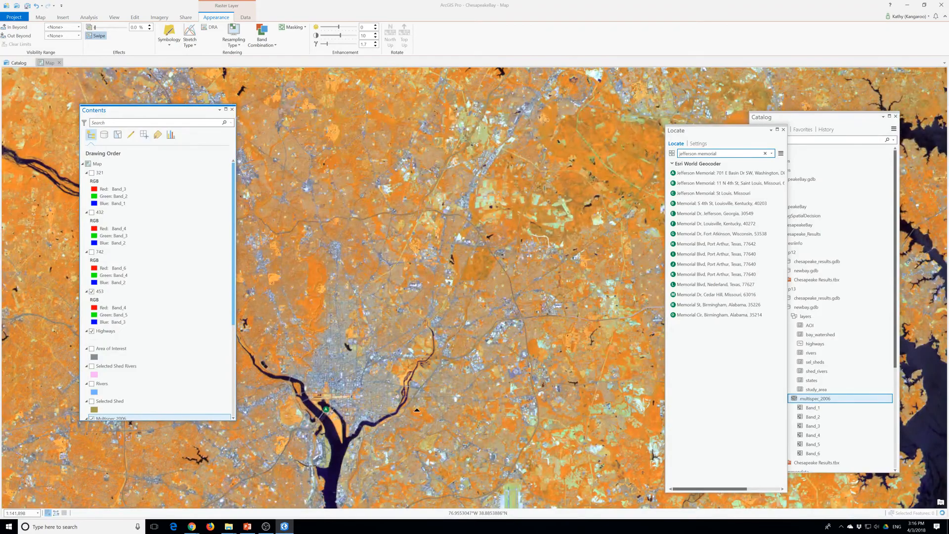
left_click(385, 405)
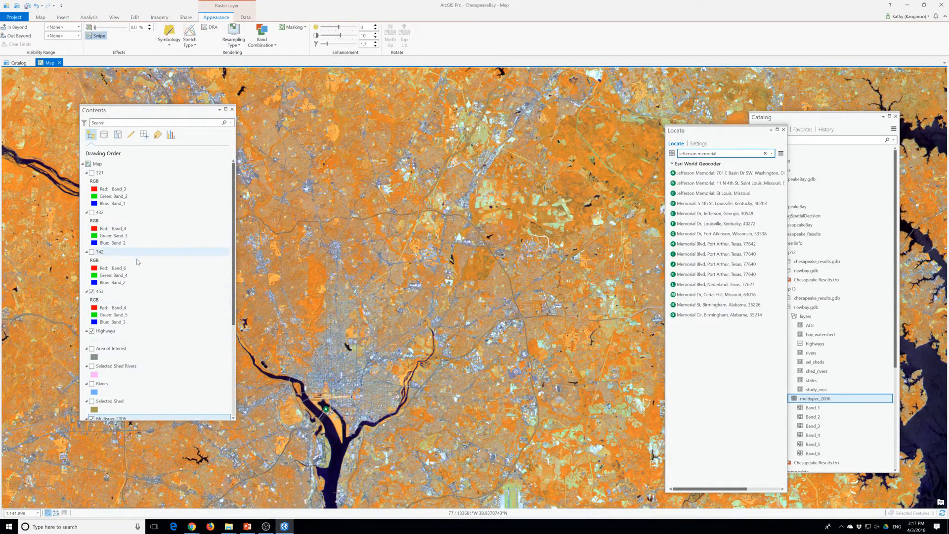
scroll(134, 257, "down", 3)
left_click(92, 348)
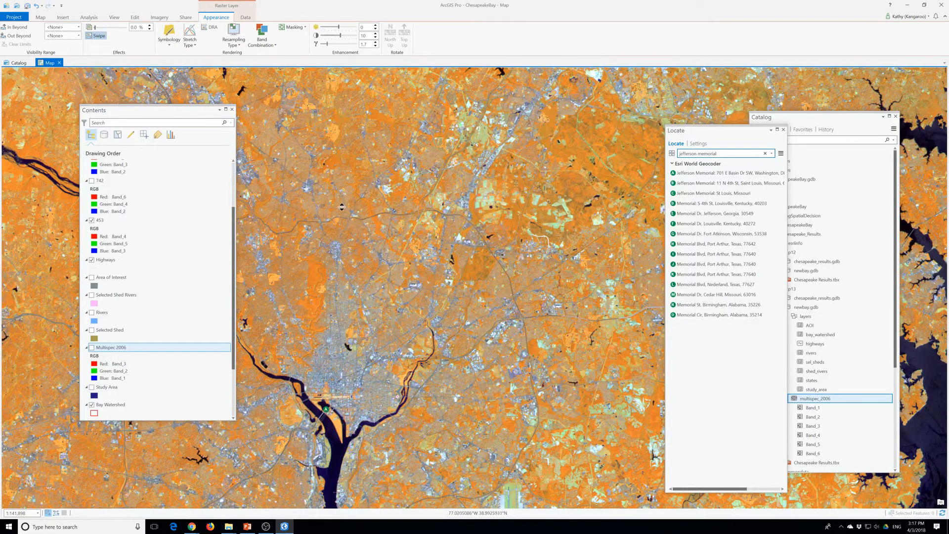
Select the 453 layer and swipe it to compare it with the World Imagery basemap around Washington's rivers
scroll(178, 330, "up", 3)
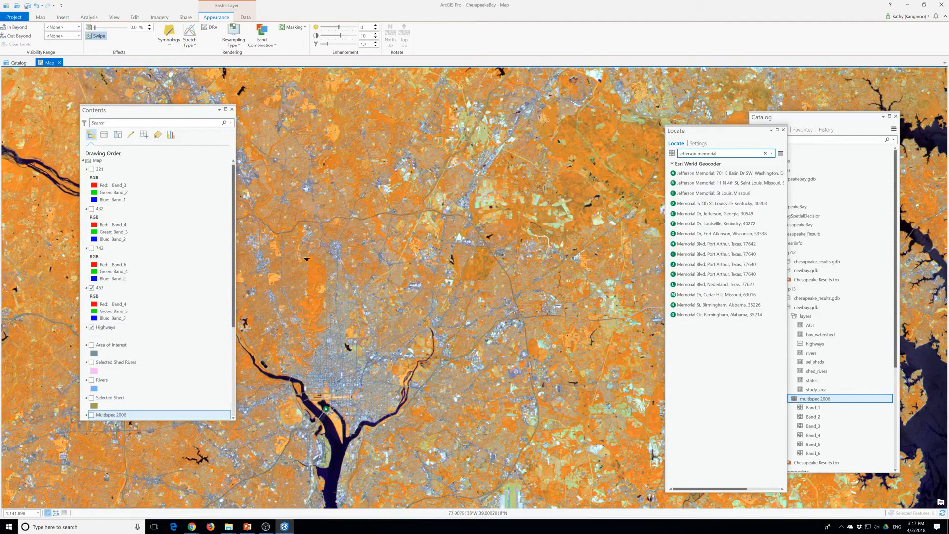
scroll(191, 277, "up", 1)
left_click(119, 291)
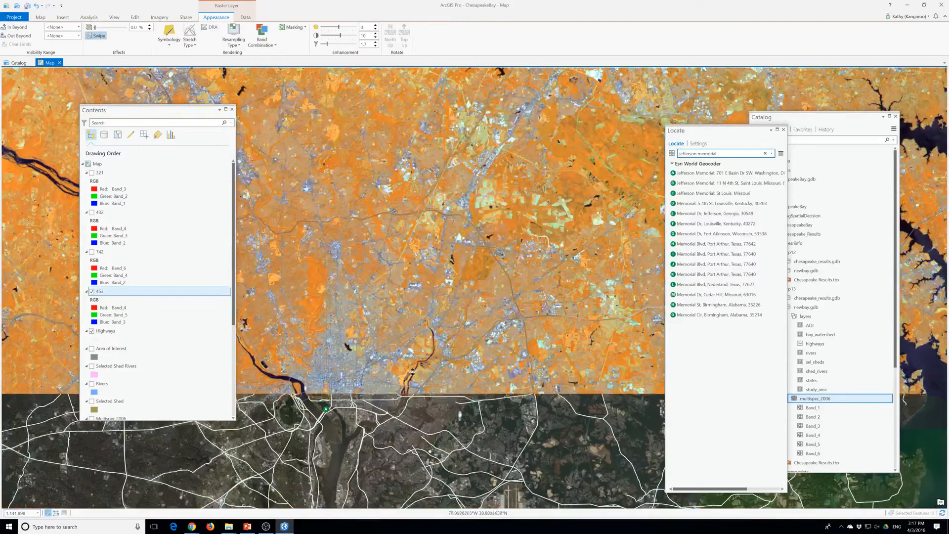
scroll(391, 372, "up", 3)
left_click_drag(295, 400, 448, 471)
scroll(385, 418, "down", 5)
scroll(385, 418, "up", 5)
scroll(385, 417, "up", 4)
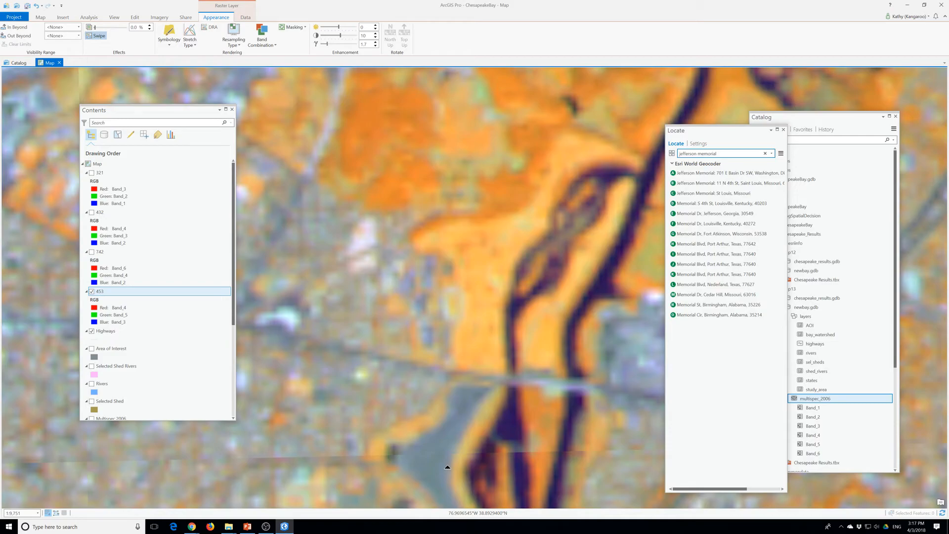
scroll(413, 383, "down", 5)
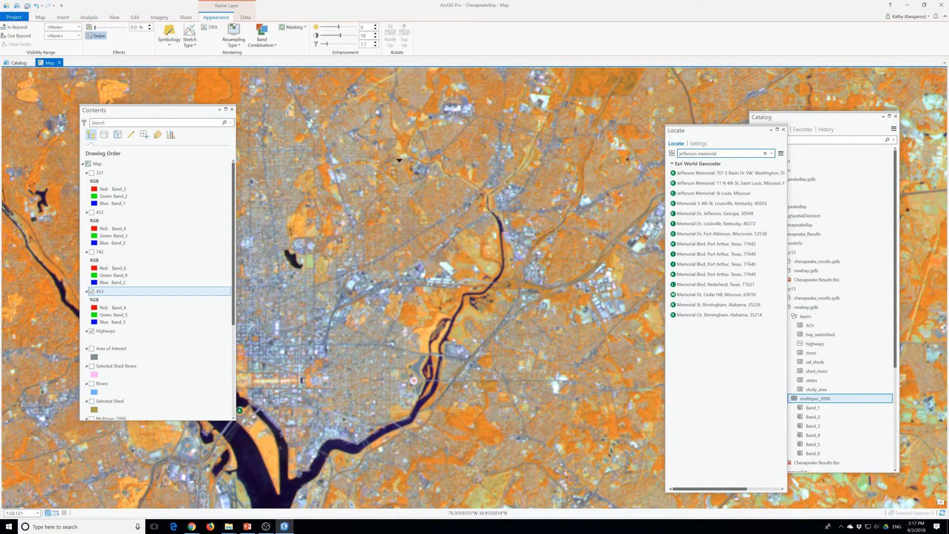
Move the Contents pane aside and examine the full extent of the 453 image
left_click(151, 112)
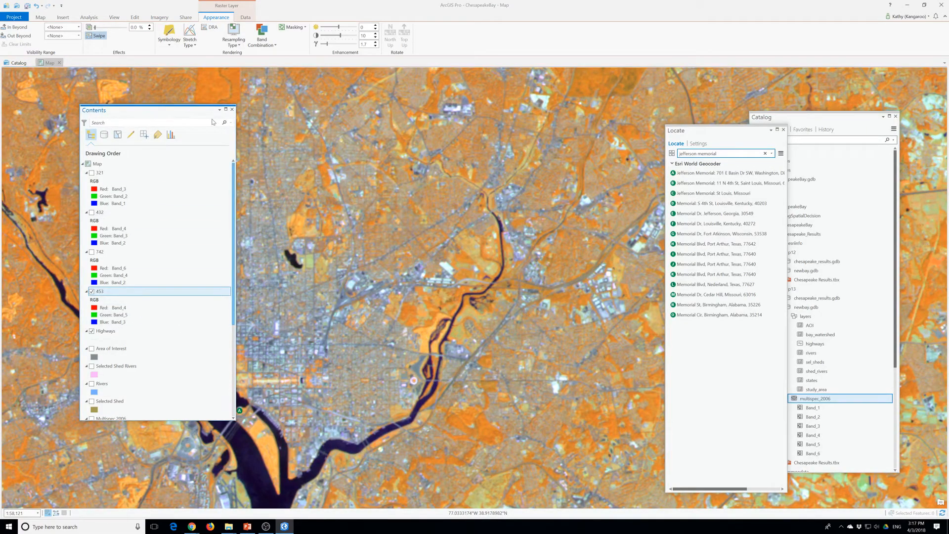
left_click_drag(151, 114, 229, 118)
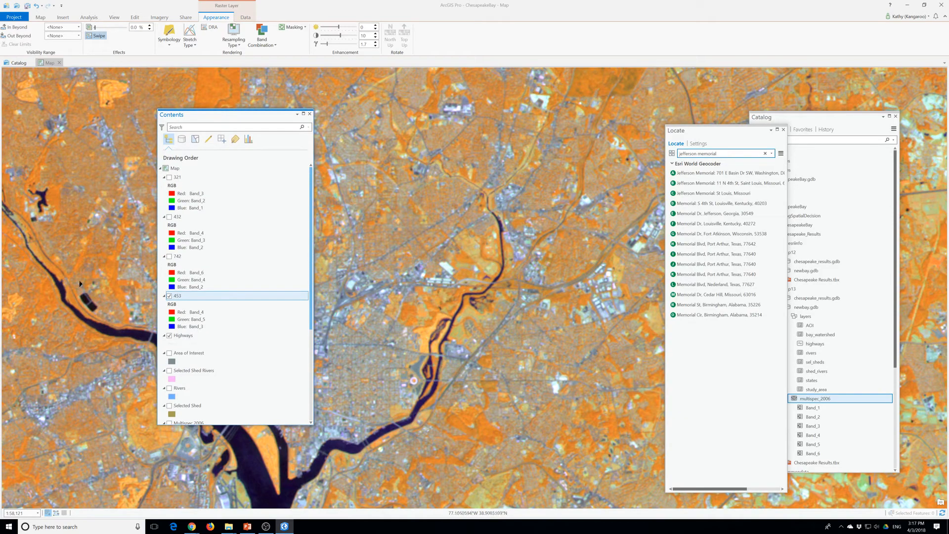
scroll(460, 271, "down", 5)
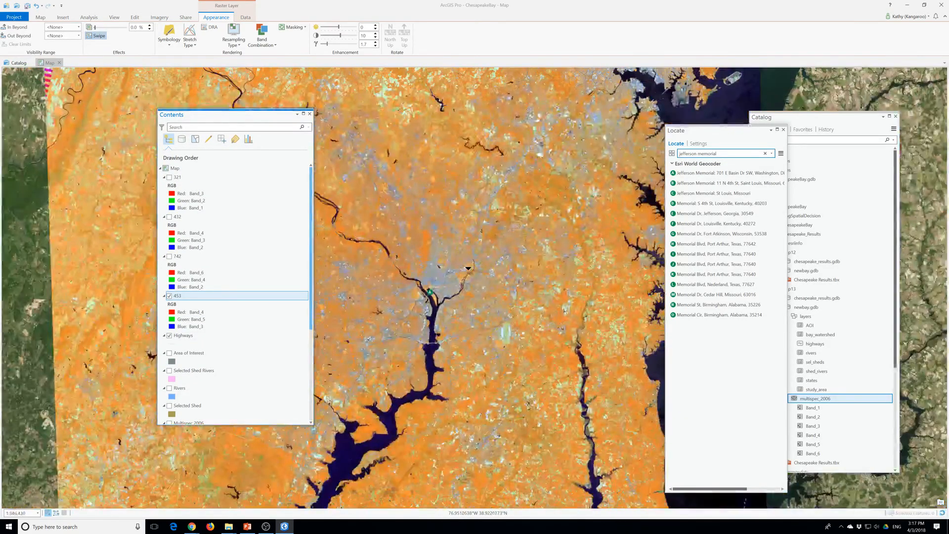
scroll(467, 268, "down", 2)
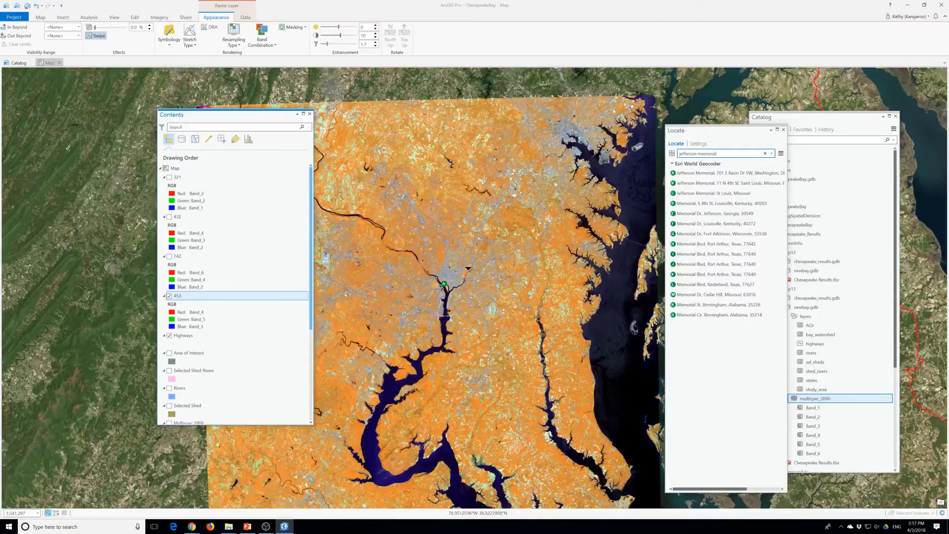
scroll(467, 268, "down", 2)
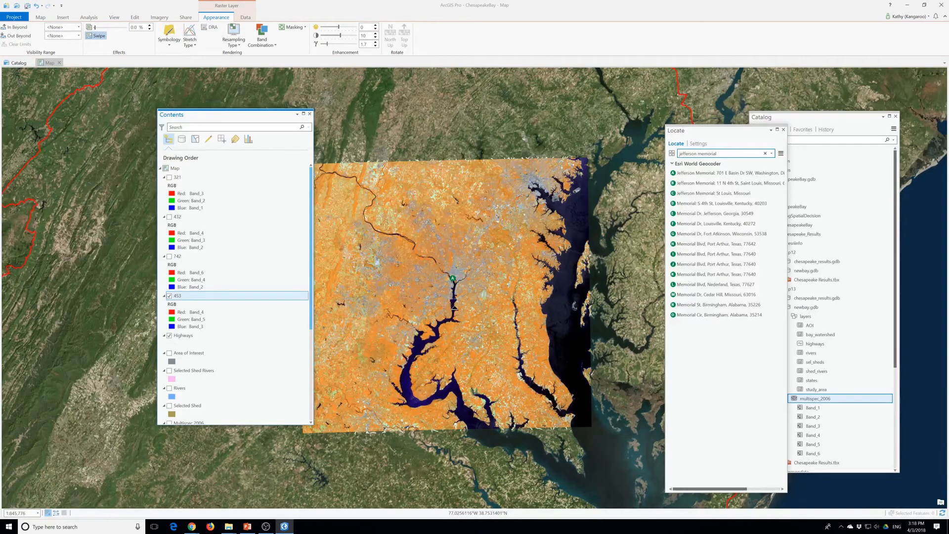
Turn off the 453 layer, then select the Multispec 2006 layer and turn it on
scroll(279, 341, "down", 1)
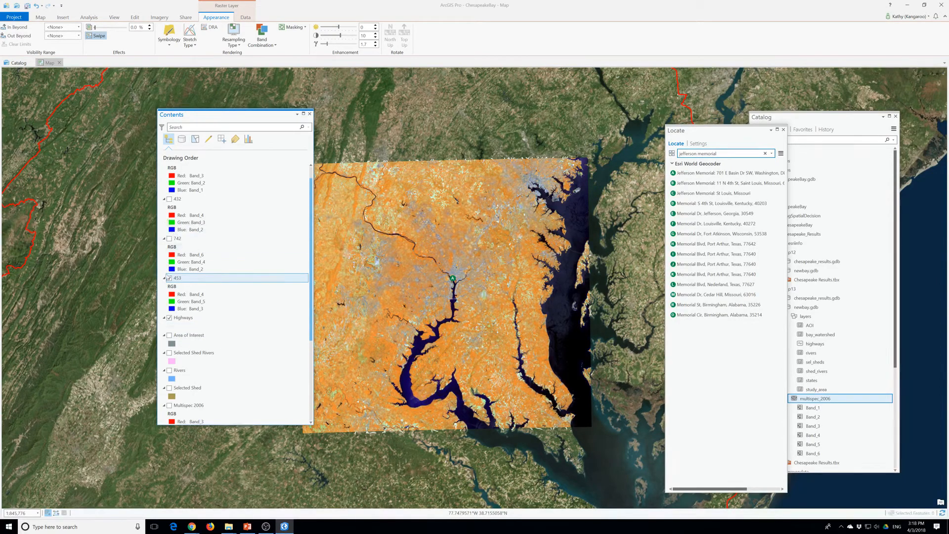
left_click(170, 278)
scroll(171, 237, "up", 1)
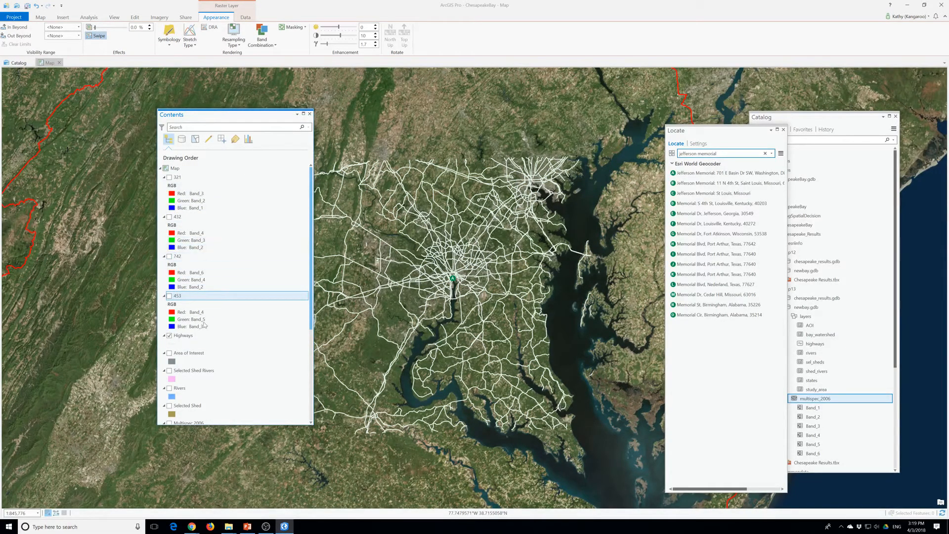
scroll(200, 329, "down", 1)
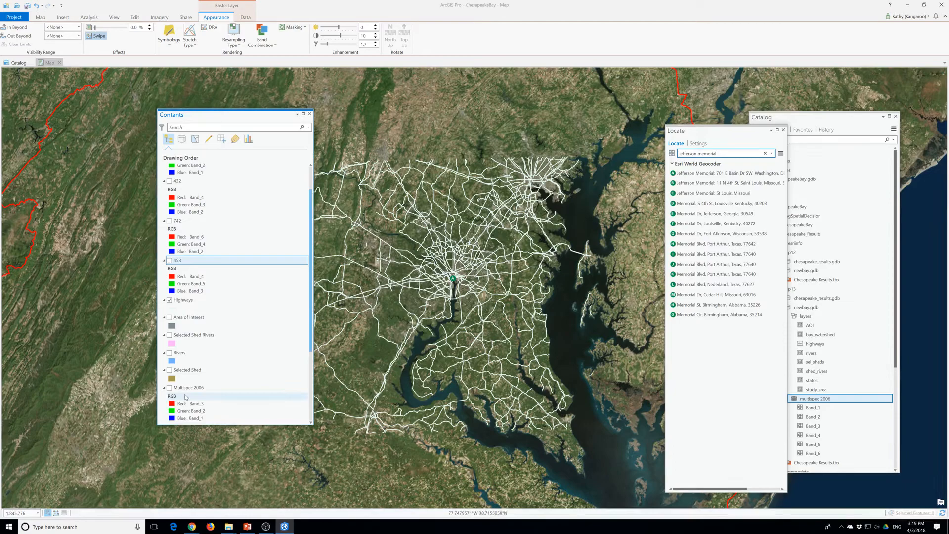
left_click(188, 388)
scroll(189, 393, "down", 1)
left_click(170, 351)
left_click_drag(242, 116, 182, 108)
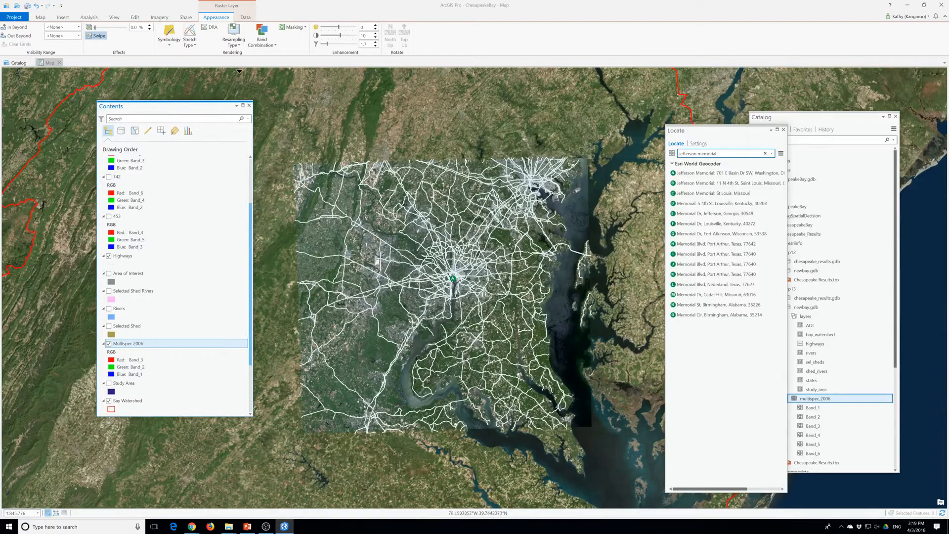
left_click(233, 42)
left_click(275, 46)
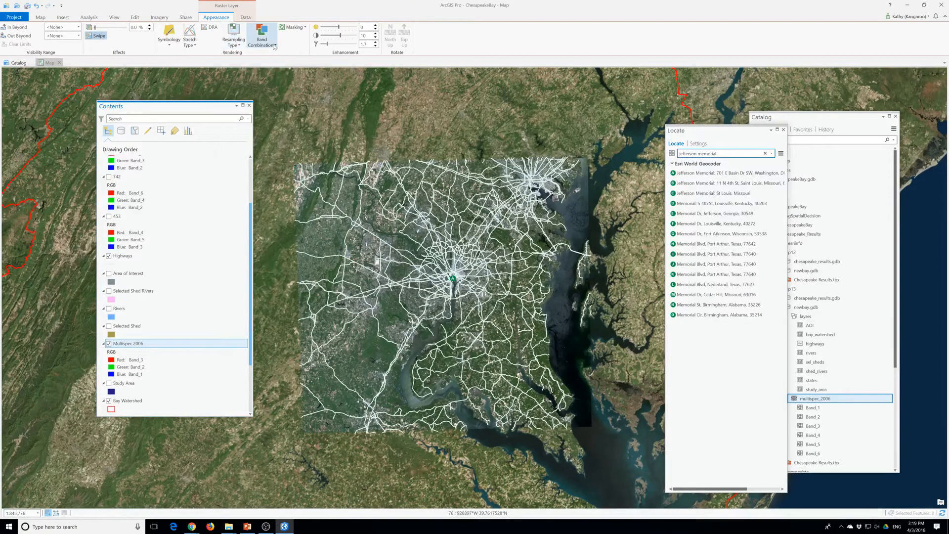
left_click(275, 46)
left_click(275, 106)
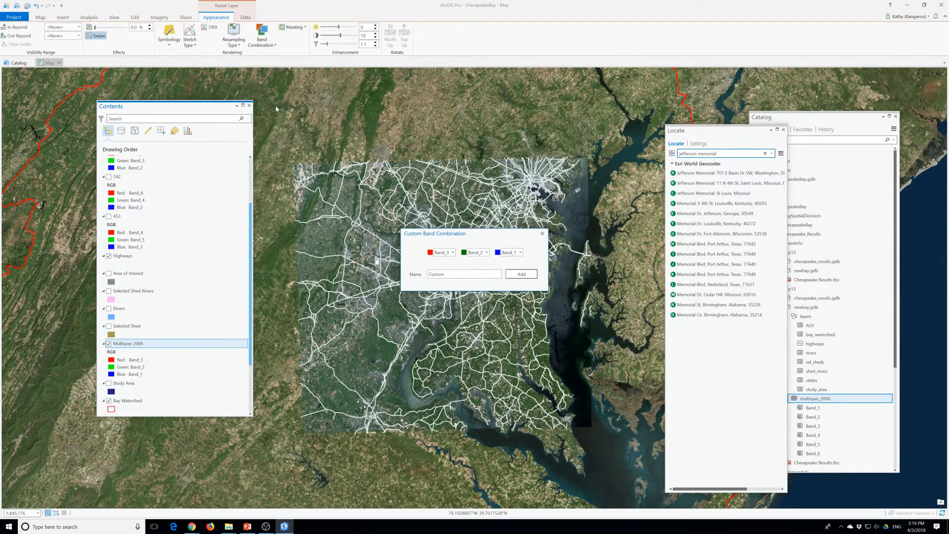
left_click(542, 233)
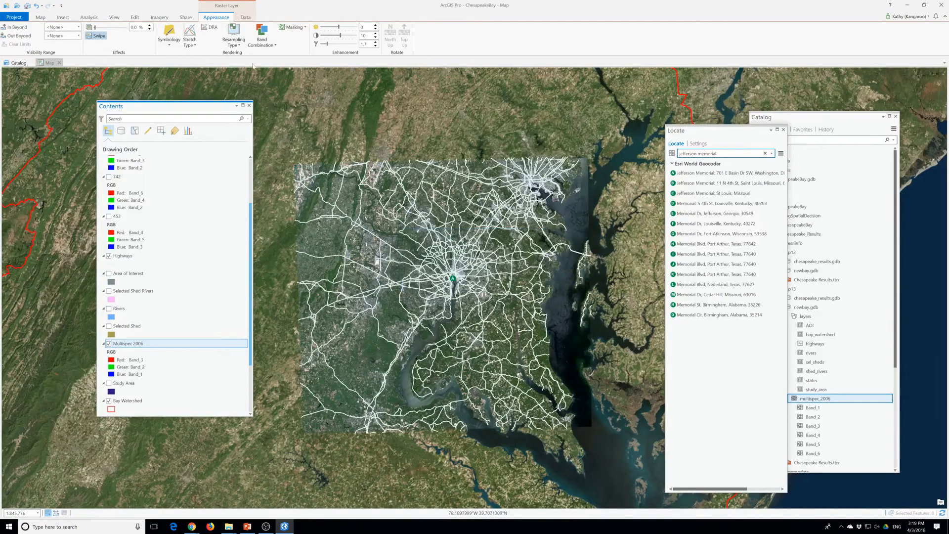
Add a custom band combination named 742 to Multispec 2006, with Band_6 as red, Band_4 as green and Band_2 as blue
left_click(270, 43)
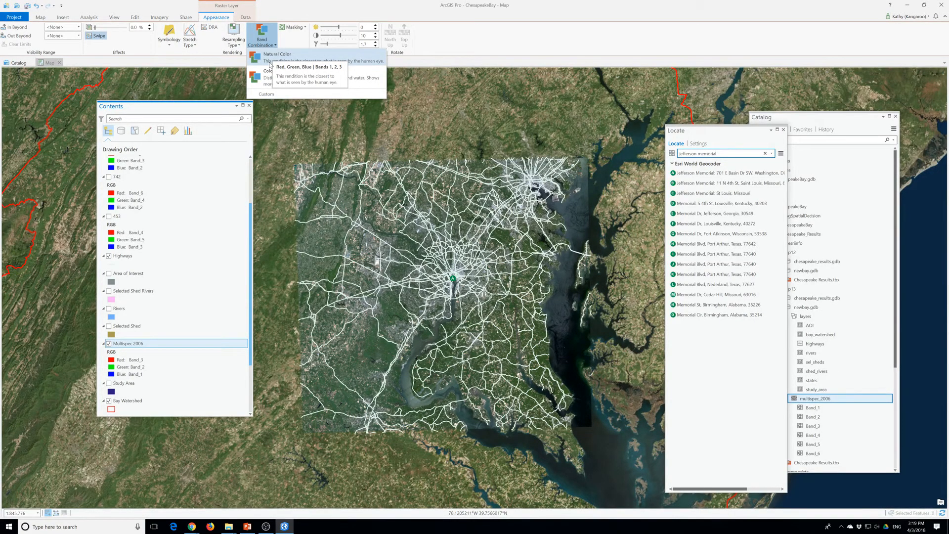
left_click(266, 94)
left_click(452, 252)
left_click(445, 298)
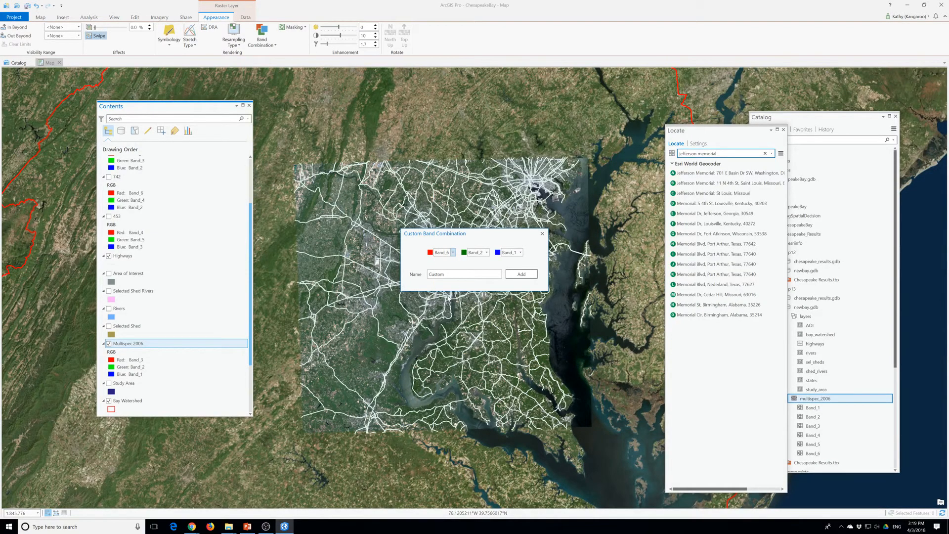
left_click(487, 252)
left_click(476, 282)
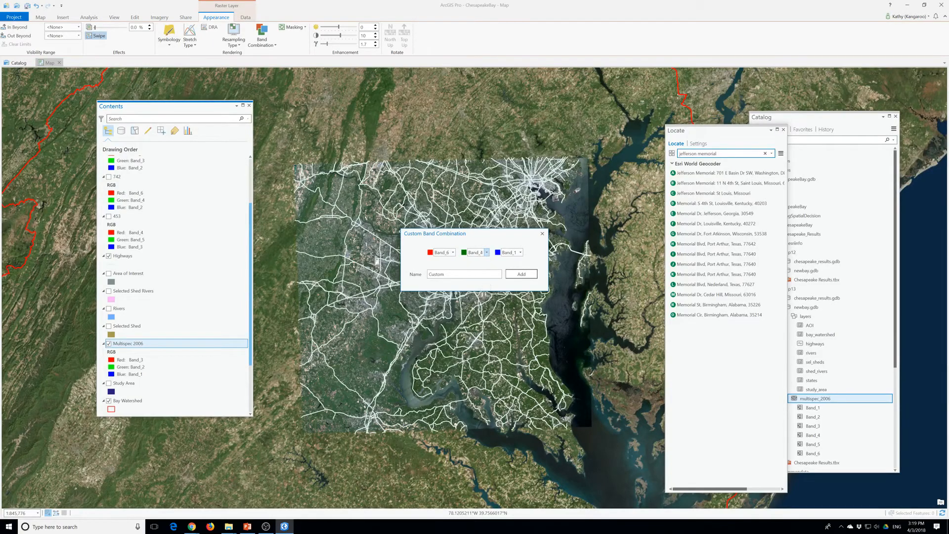
left_click(520, 252)
left_click(509, 268)
left_click_drag(447, 275, 413, 277)
type("742")
left_click(524, 275)
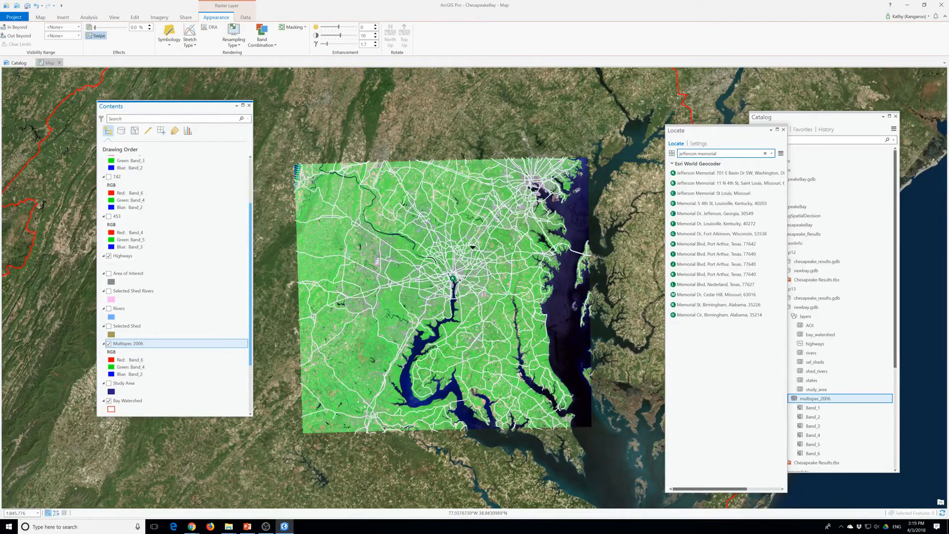
Add a custom band combination named 453 to Multispec 2006, with Band_4 as red, Band_5 as green and Band_3 as blue
left_click(262, 38)
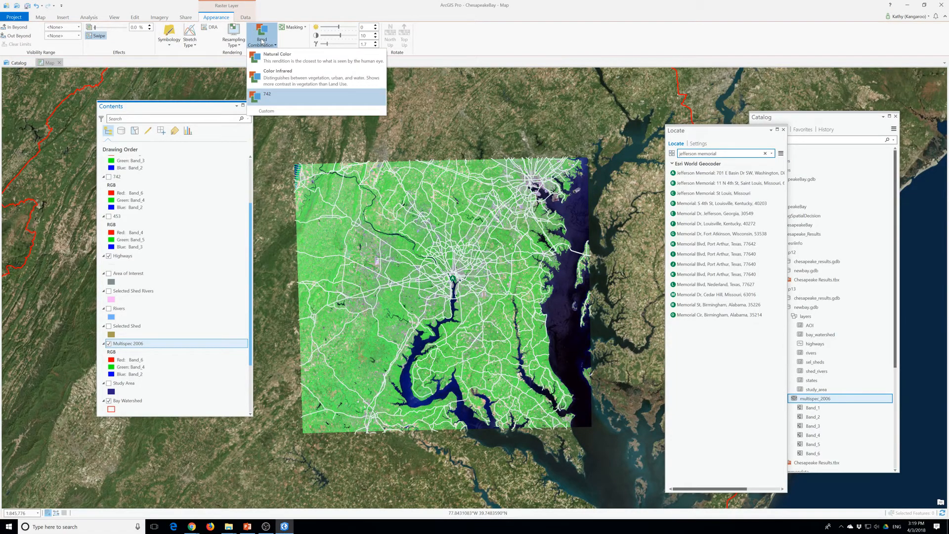
left_click(270, 111)
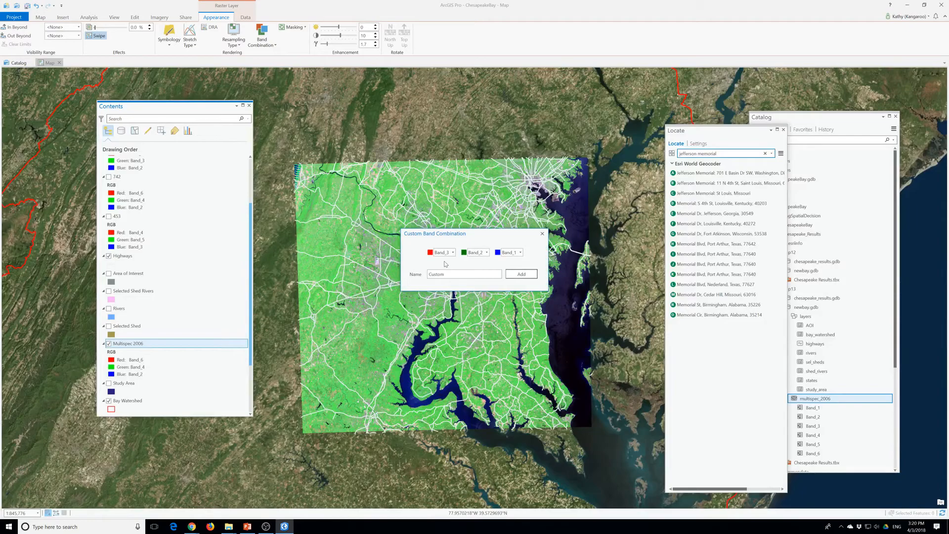
double_click(437, 273)
type("453")
left_click(453, 253)
left_click(444, 282)
left_click(486, 252)
left_click(476, 291)
left_click(518, 254)
left_click(509, 274)
left_click(525, 274)
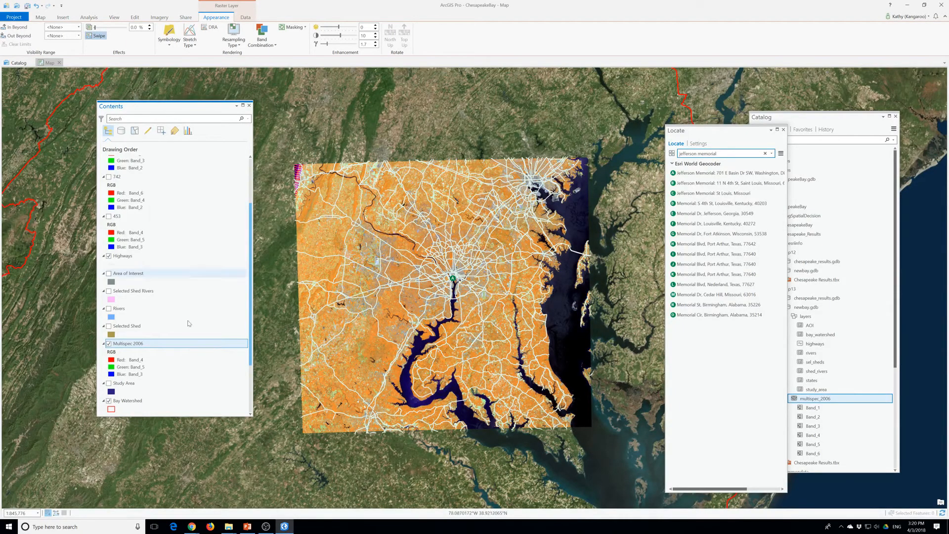
Turn on the Area of Interest layer over the Multispec 2006 image
left_click(109, 274)
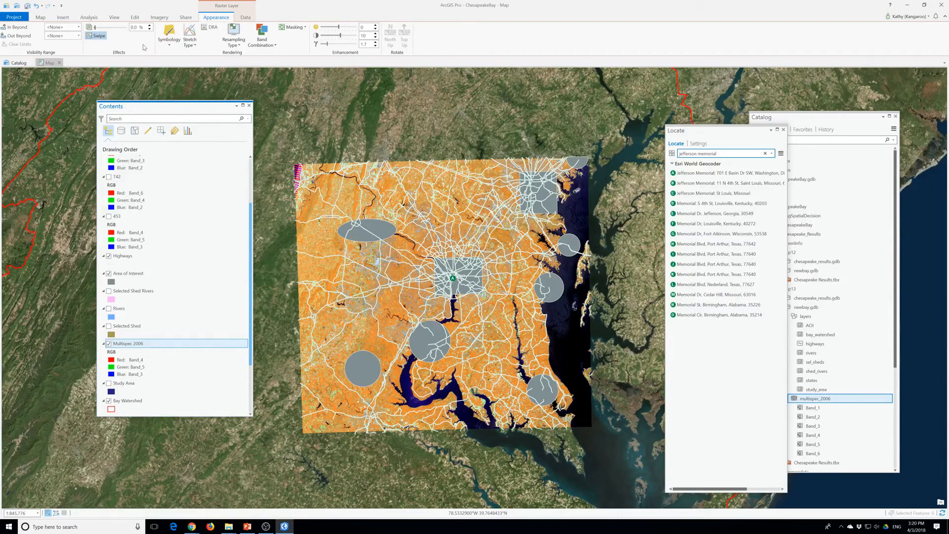
Set the transparency of the Multispec 2006 layer to 50%
type("5")
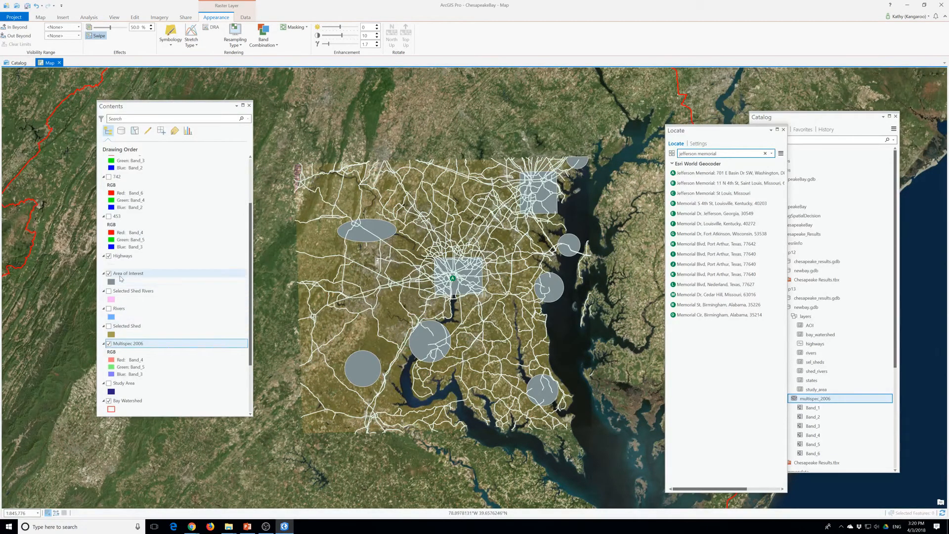
Label the Area of Interest features using the OID field
left_click(120, 276)
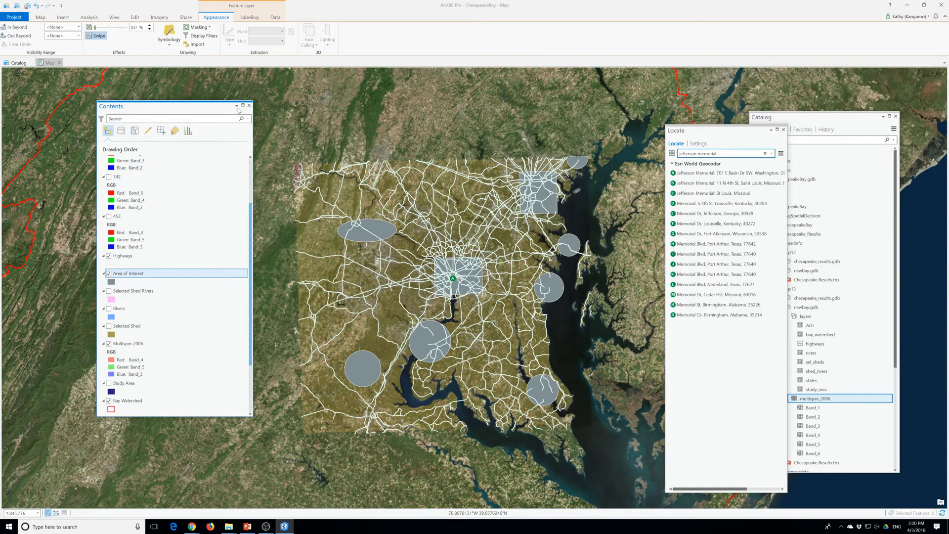
left_click(245, 18)
left_click(83, 44)
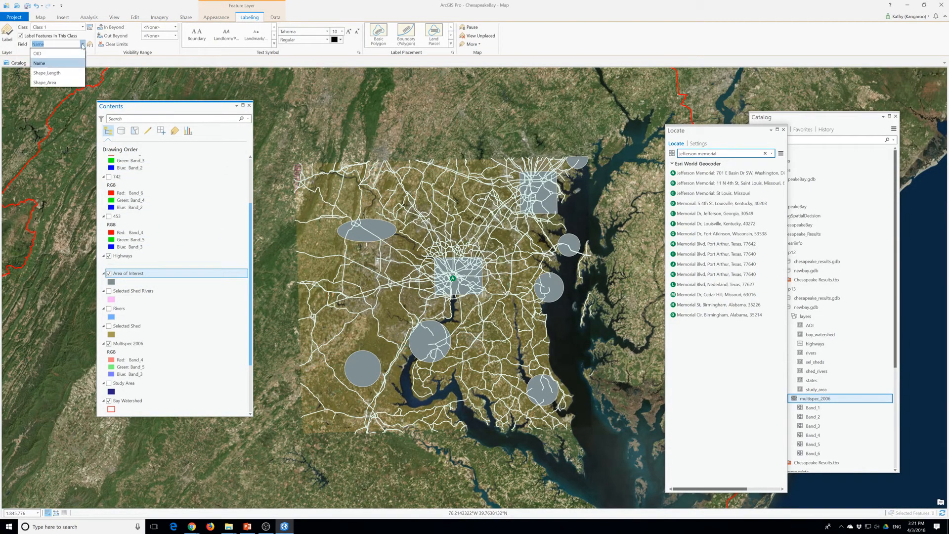
left_click(51, 54)
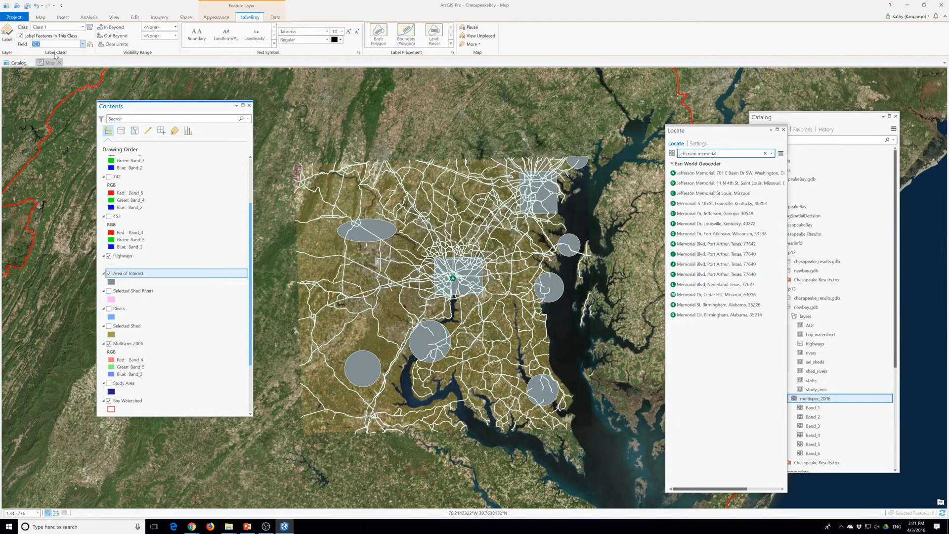
left_click(13, 40)
Format the Area of Interest labels with red text at size 21
left_click(340, 41)
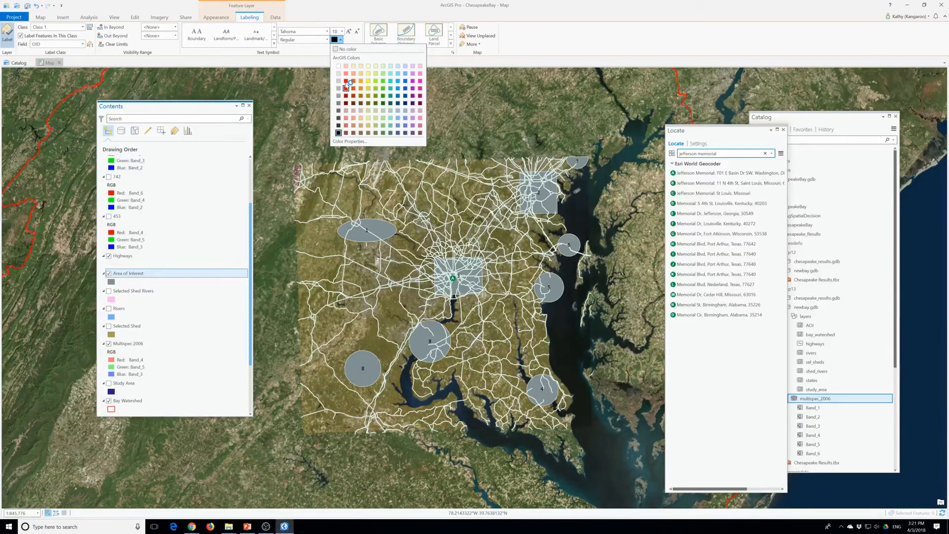
left_click(345, 82)
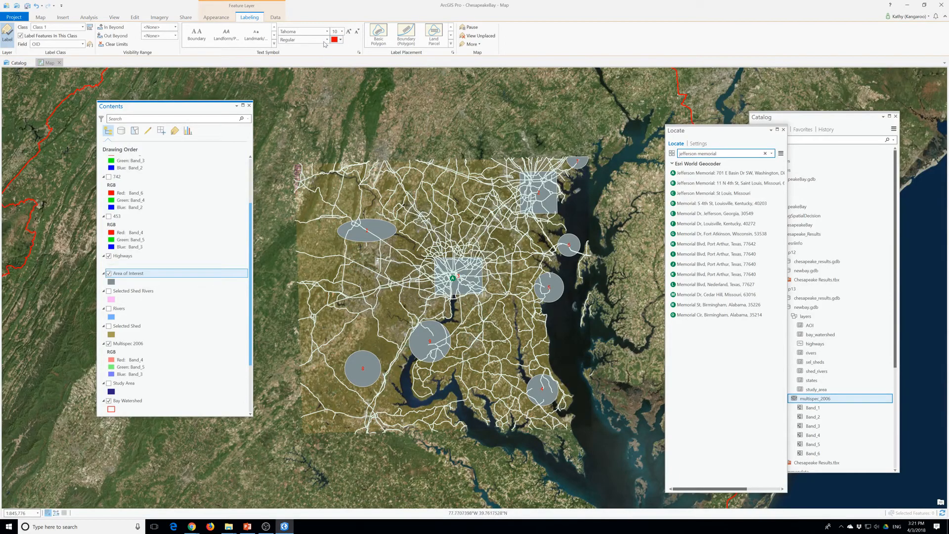
left_click(341, 31)
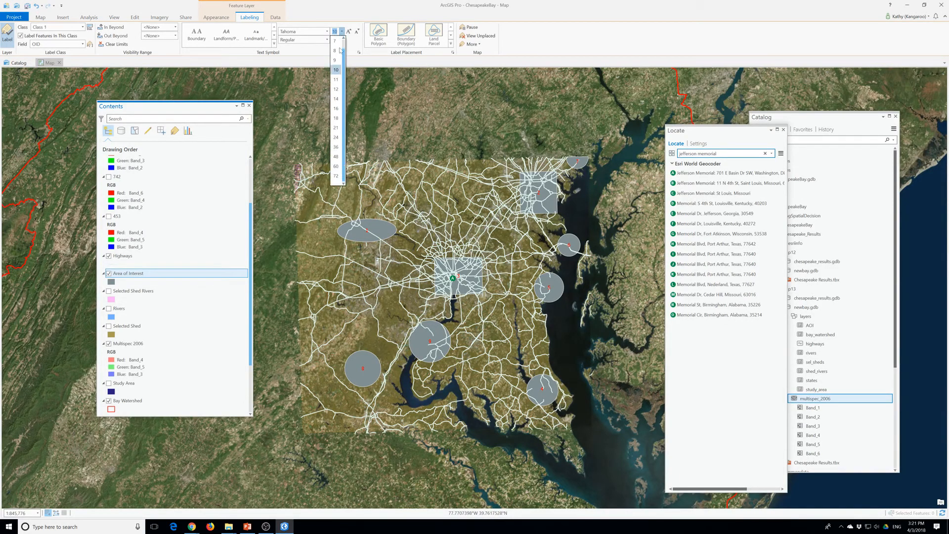
left_click(336, 109)
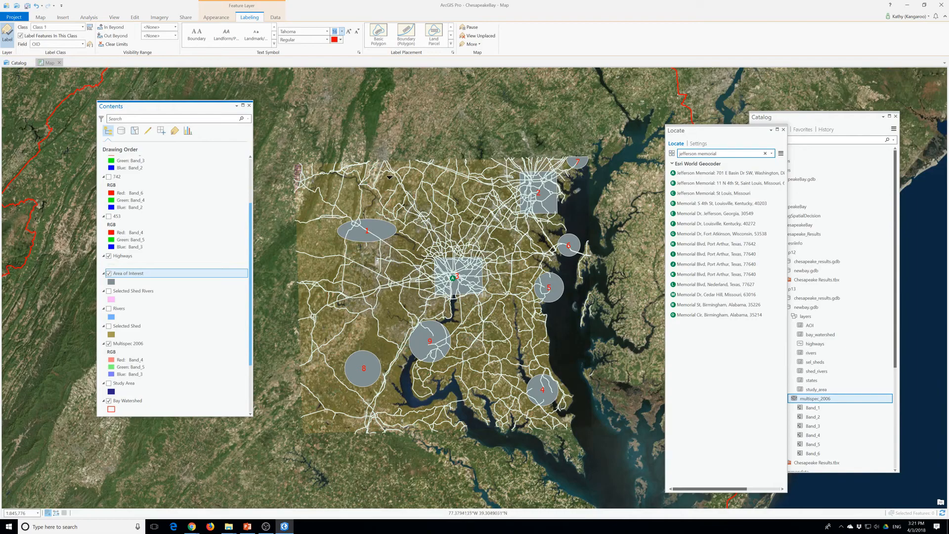
left_click(341, 31)
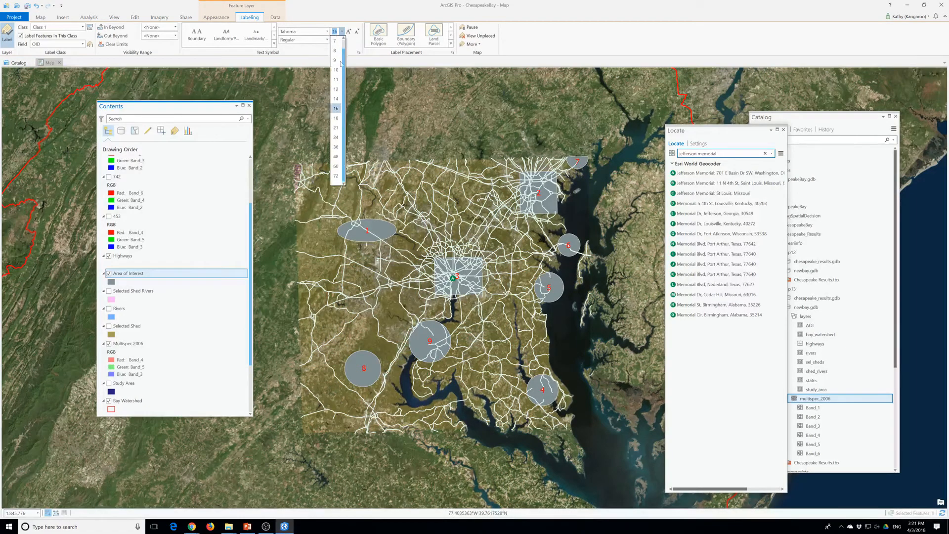
left_click(336, 129)
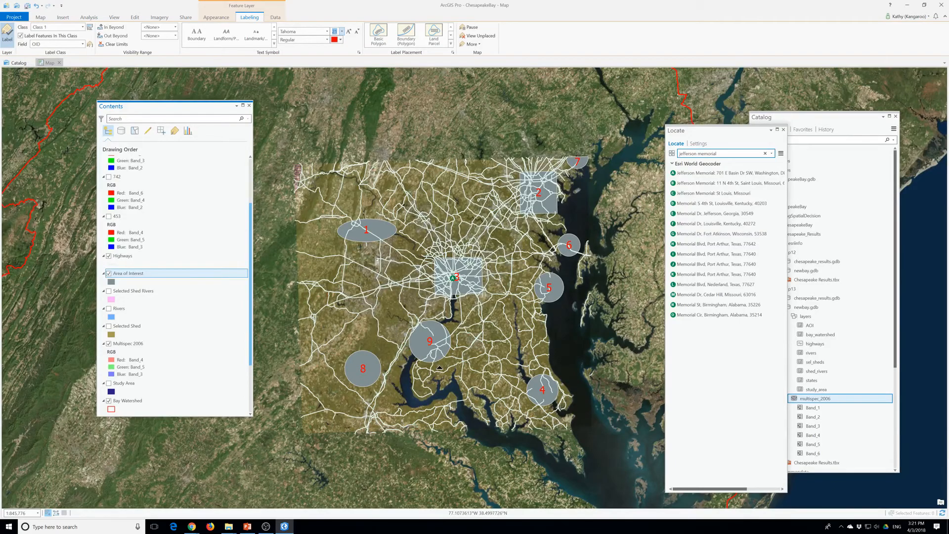
Turn on the 432 layer to view its band combination, and turn it back off
scroll(449, 292, "up", 1)
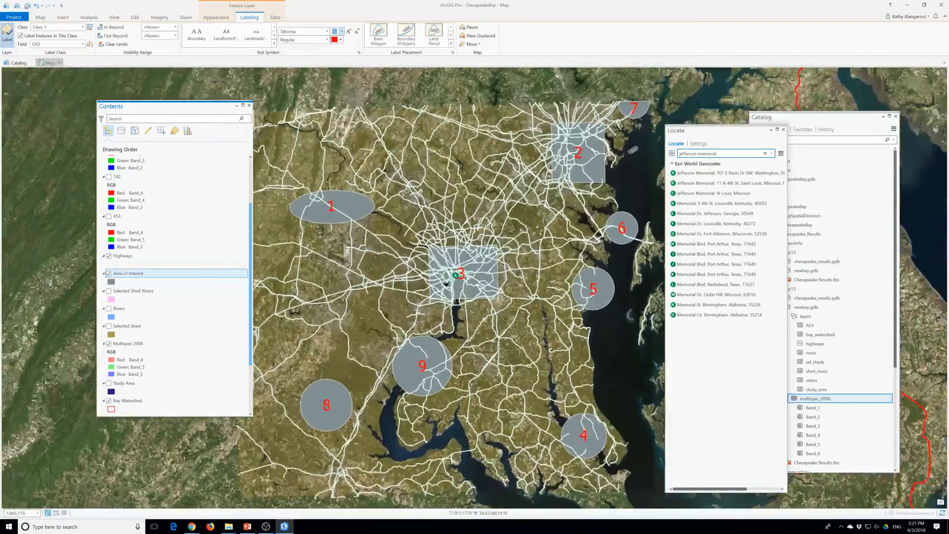
scroll(449, 291, "down", 1)
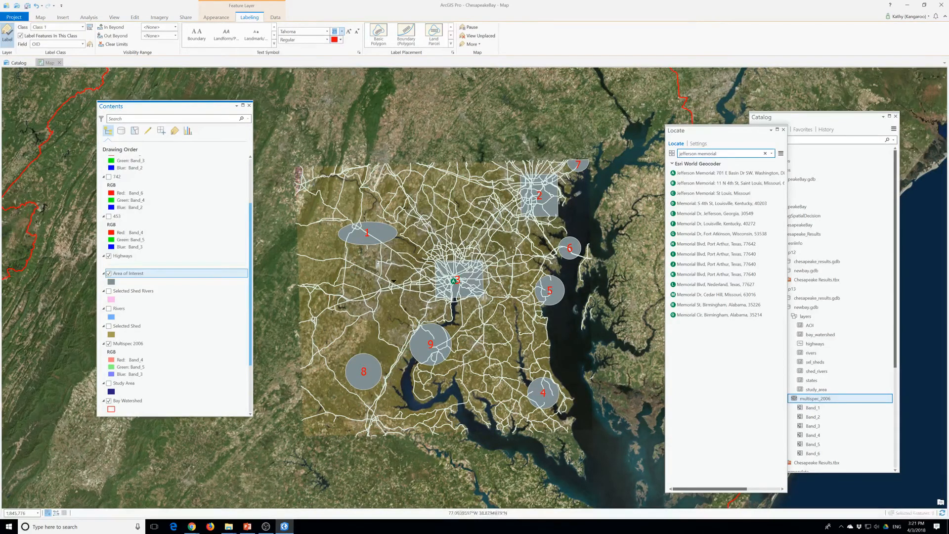
scroll(178, 306, "up", 3)
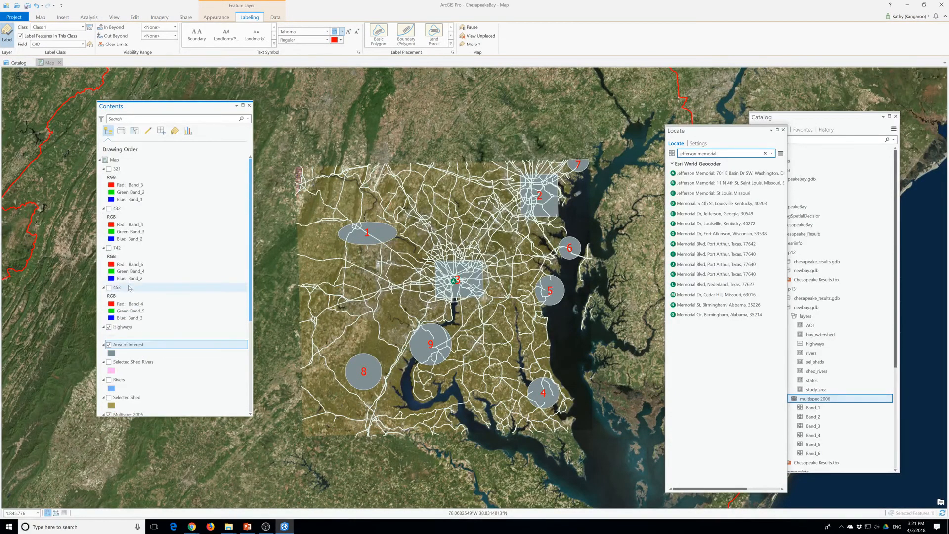
left_click(109, 213)
left_click(108, 209)
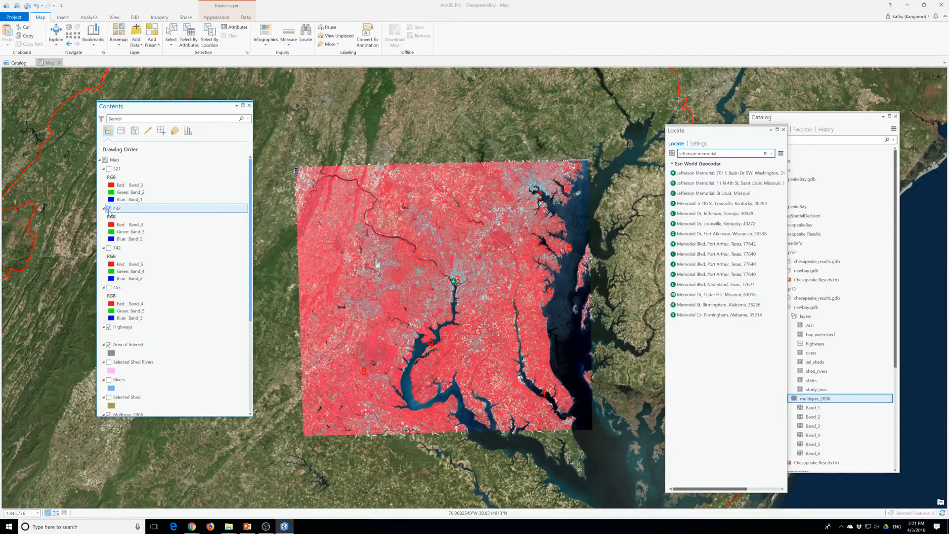
left_click(109, 208)
Apply the Natural Color band combination to the 432 layer
scroll(109, 247, "down", 3)
left_click(109, 361)
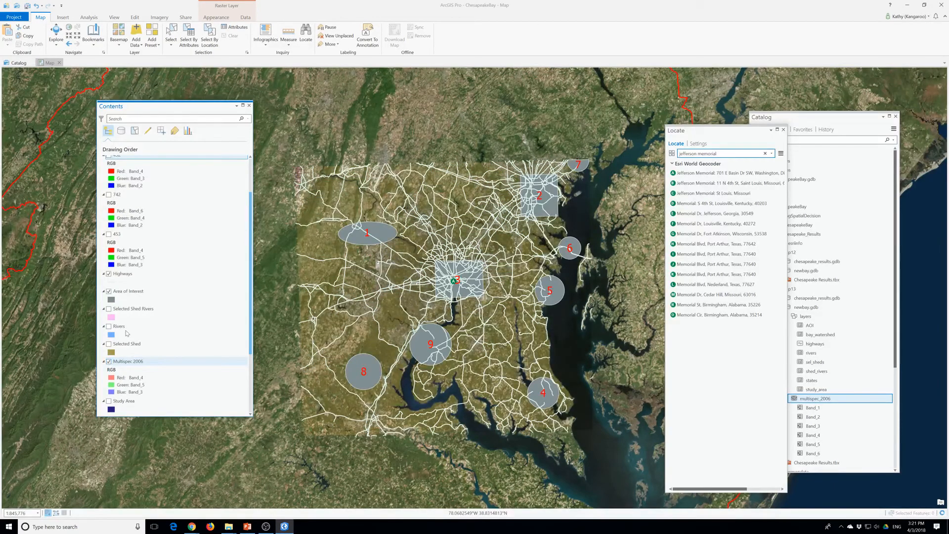
left_click(210, 19)
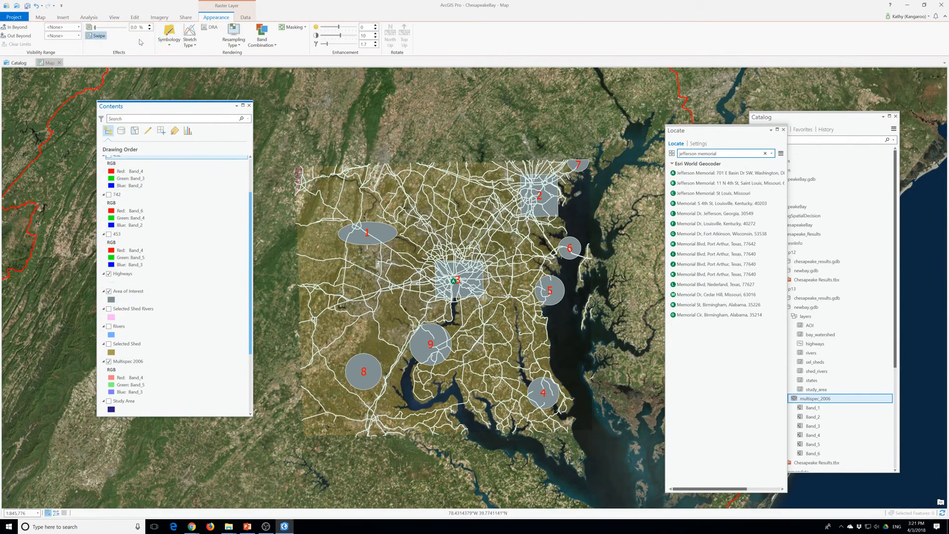
left_click(263, 44)
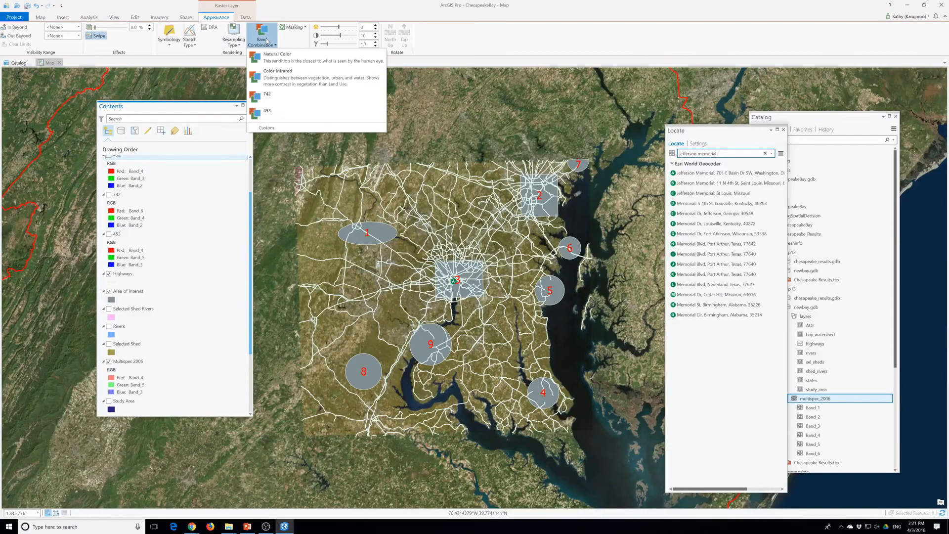
left_click(284, 63)
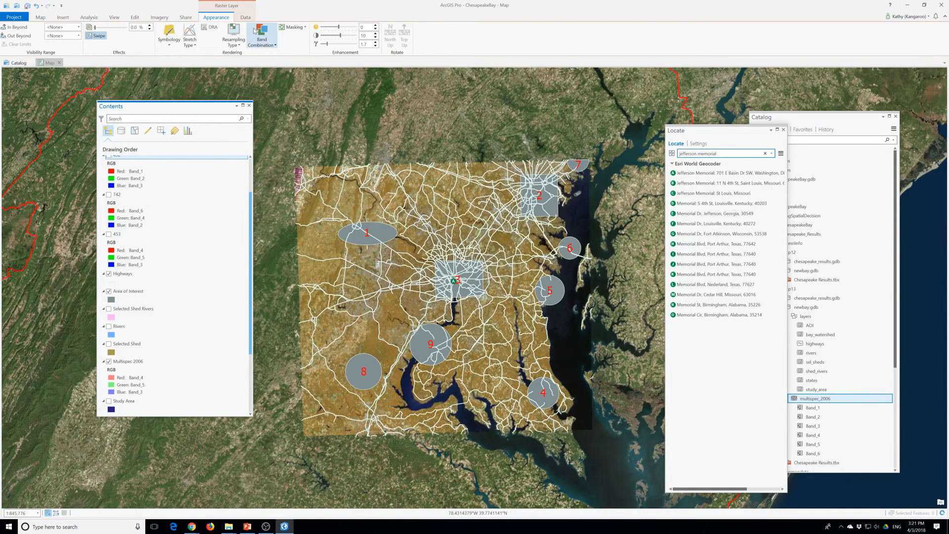
Select the Multispec 2006 layer and apply the Color Infrared band combination to it
scroll(155, 328, "up", 3)
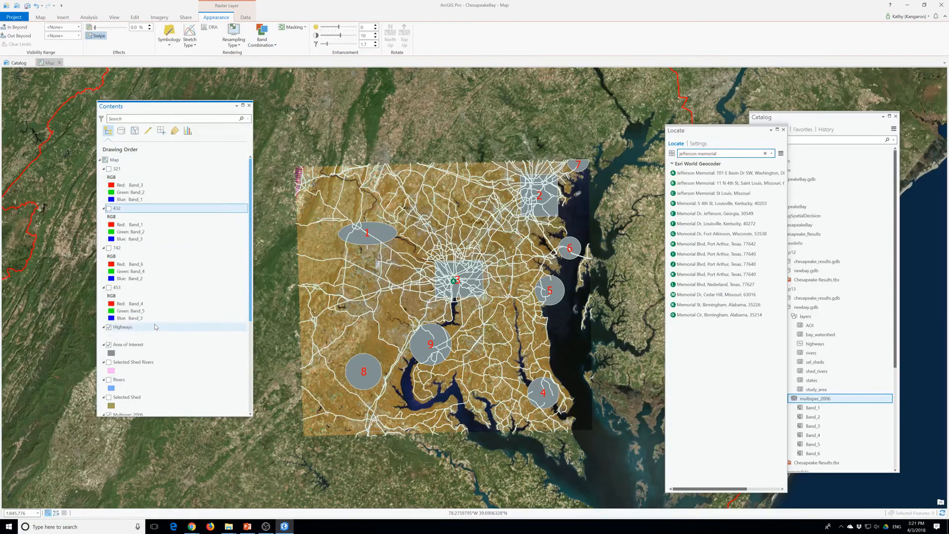
scroll(156, 327, "down", 8)
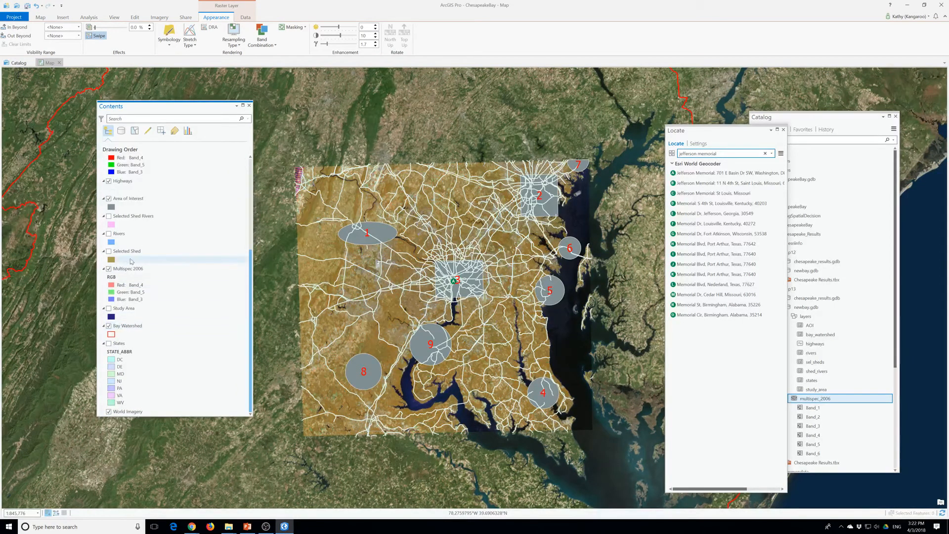
left_click(143, 268)
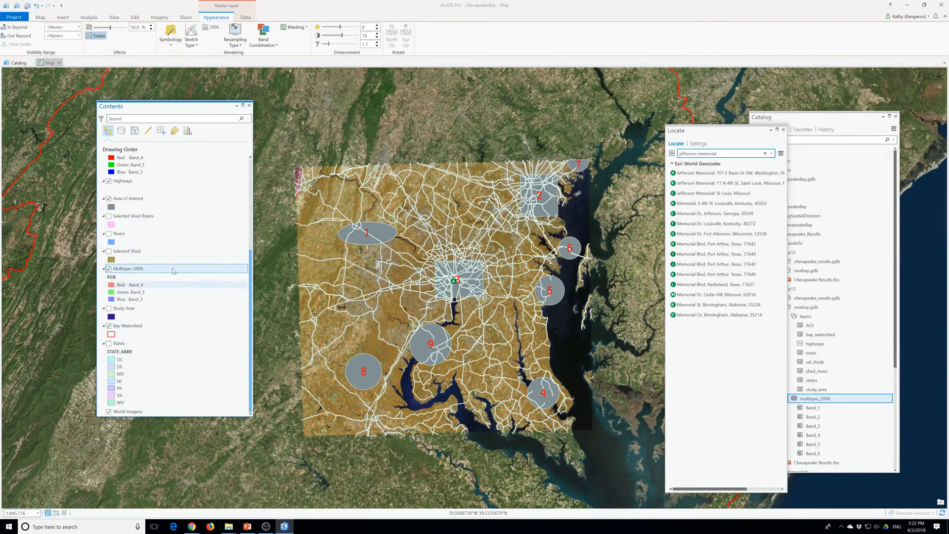
left_click(272, 32)
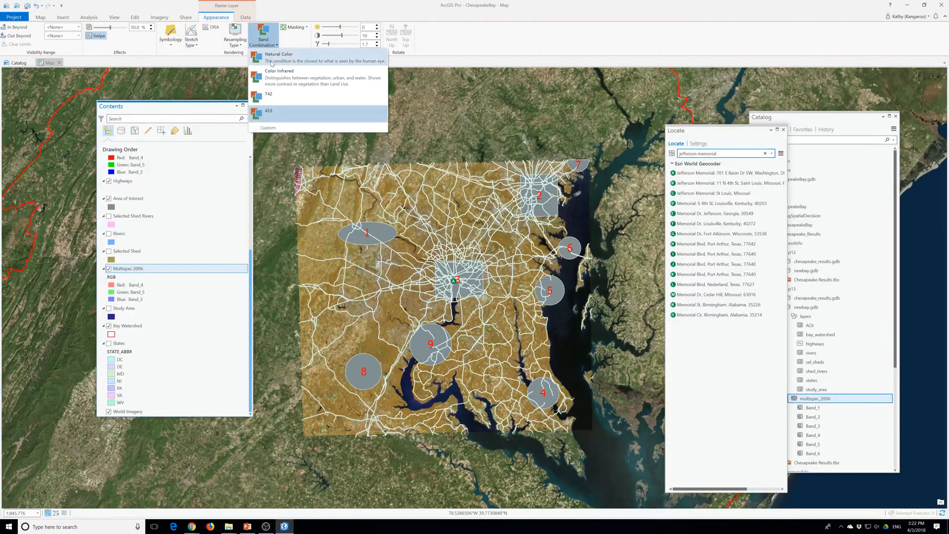
left_click(281, 79)
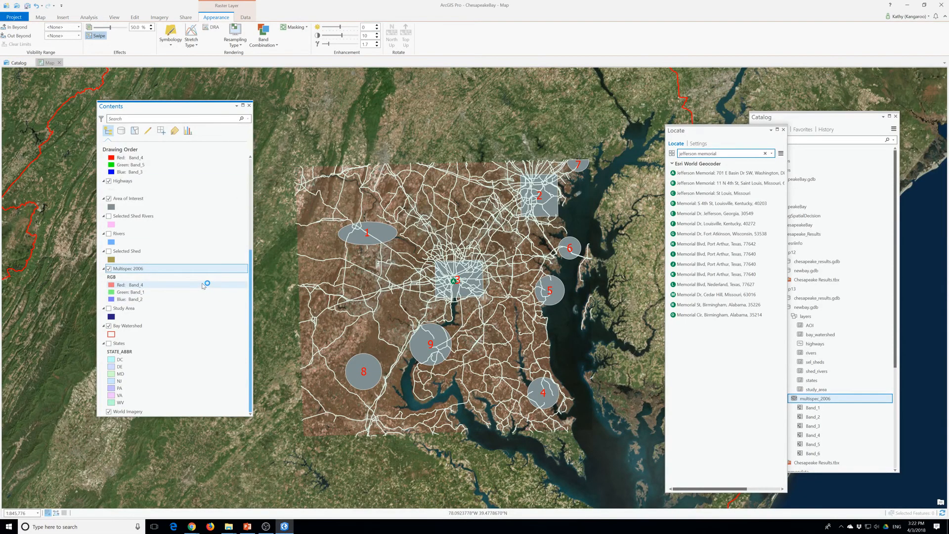
Set the transparency of the Area of Interest layer to 50%
left_click(131, 199)
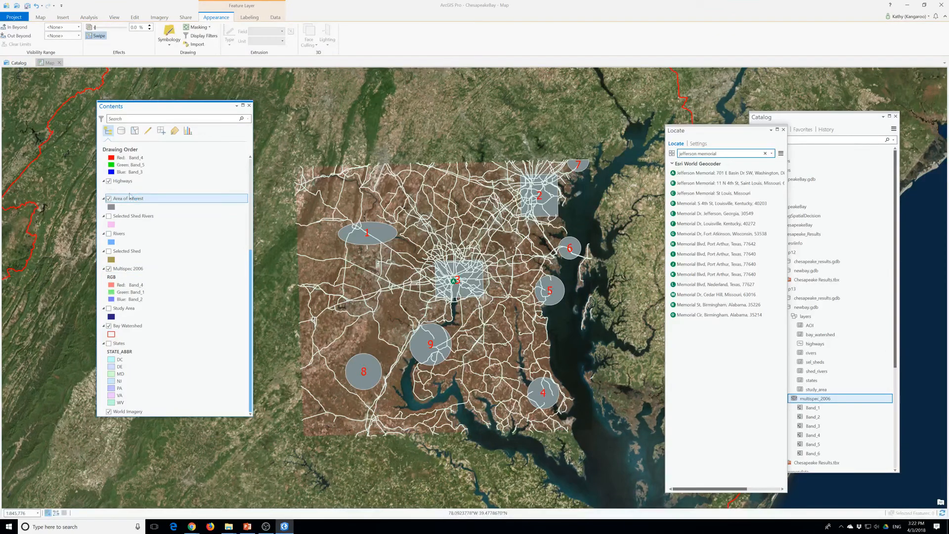
type("50")
key("Return")
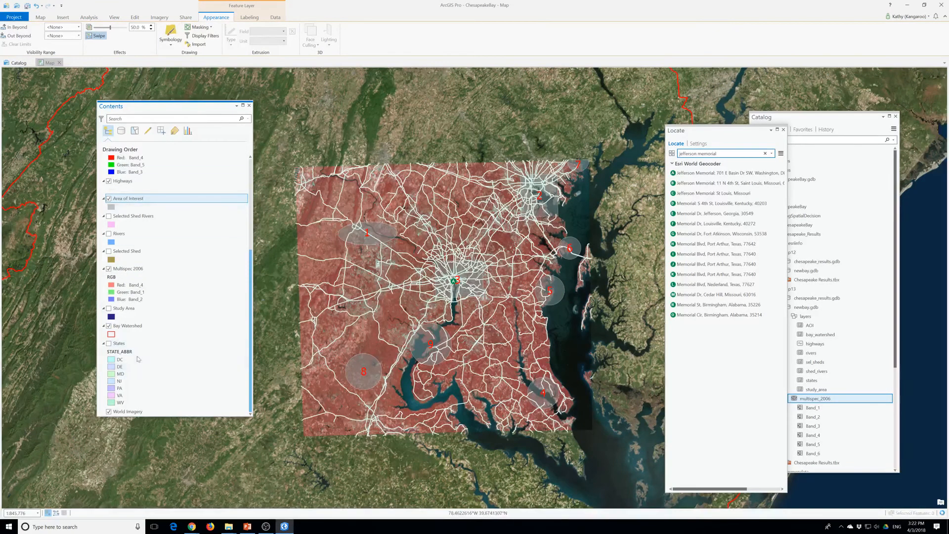
Set the transparency of the Multispec 2006 layer to 0%
left_click(130, 268)
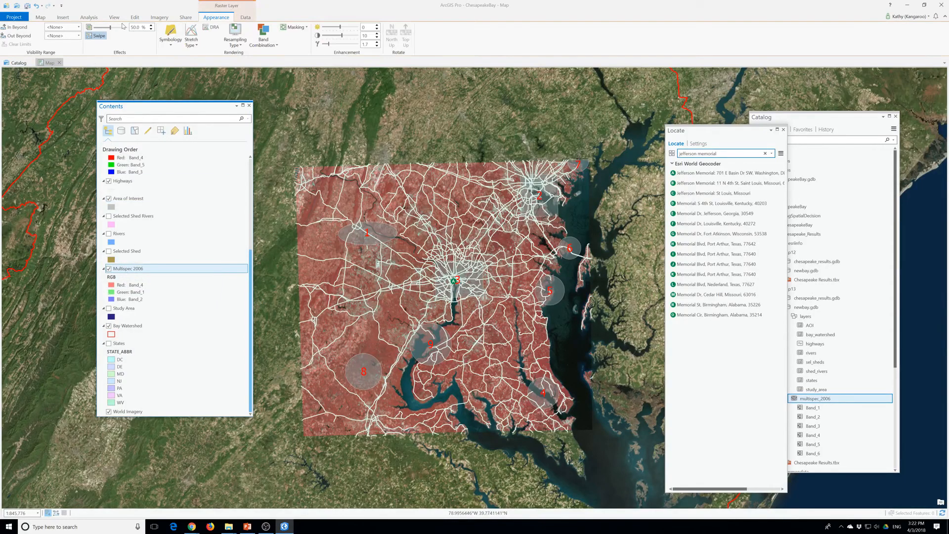
type("0")
key("Return")
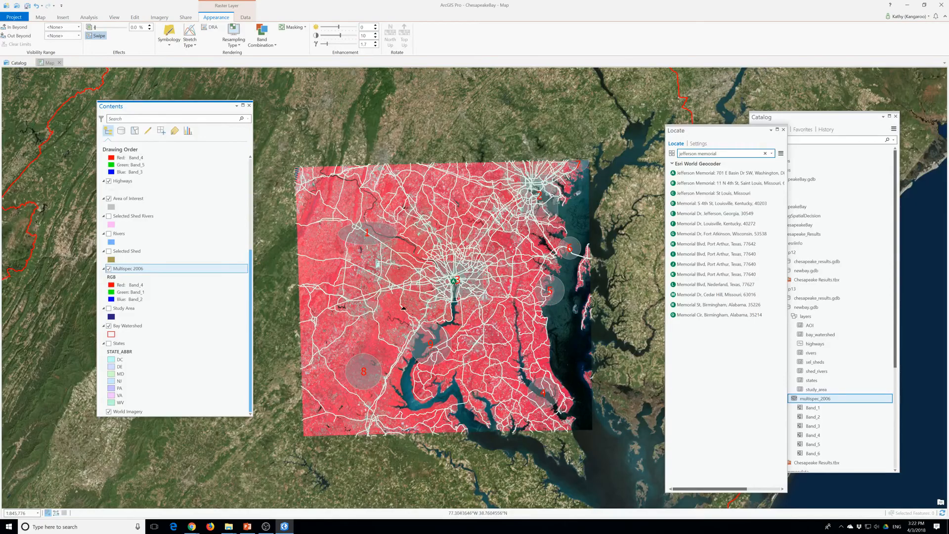
Zoom in on the labelled areas of interest and move the Contents pane clear of the image
scroll(459, 314, "up", 2)
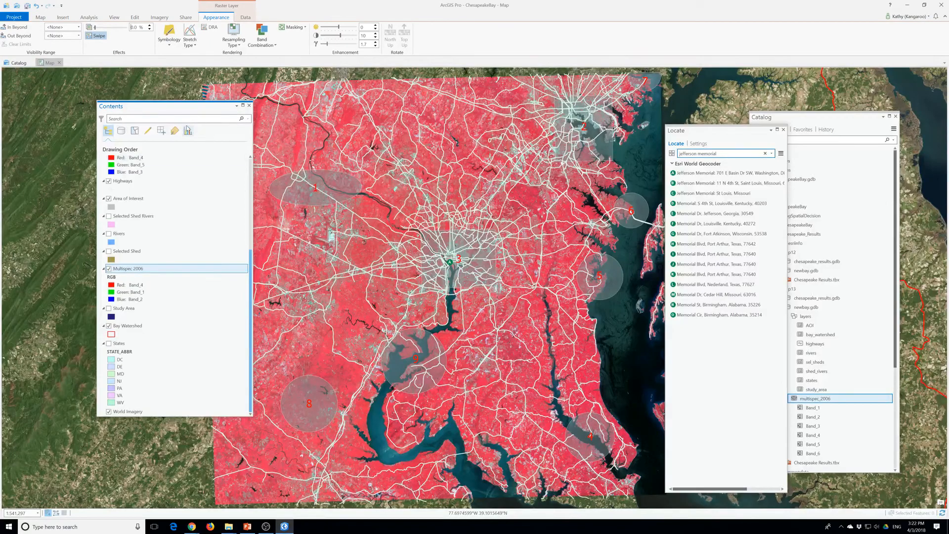
left_click_drag(183, 105, 88, 117)
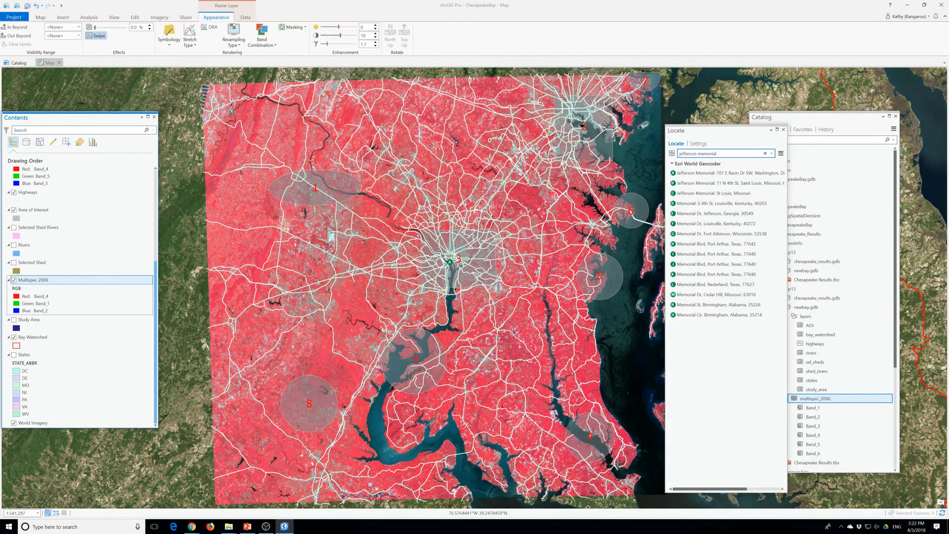